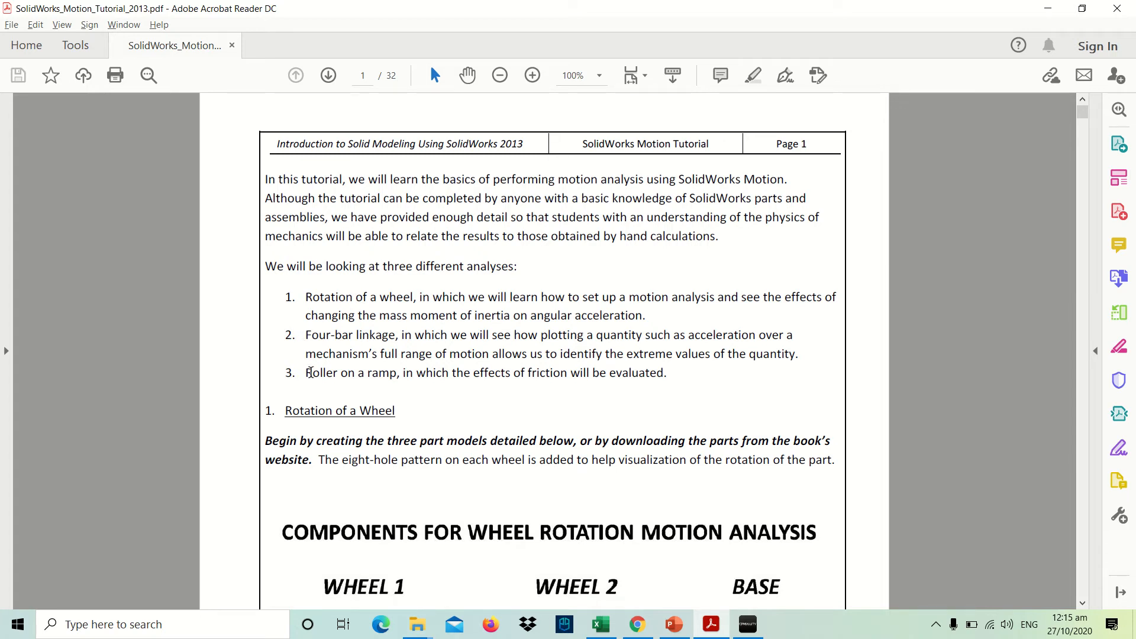
# Read the motion tutorial's introduction and examine the dimensioned drawings of Wheel 1, Wheel 2 and the base on page 1
pyautogui.scroll(-2, 311, 372)
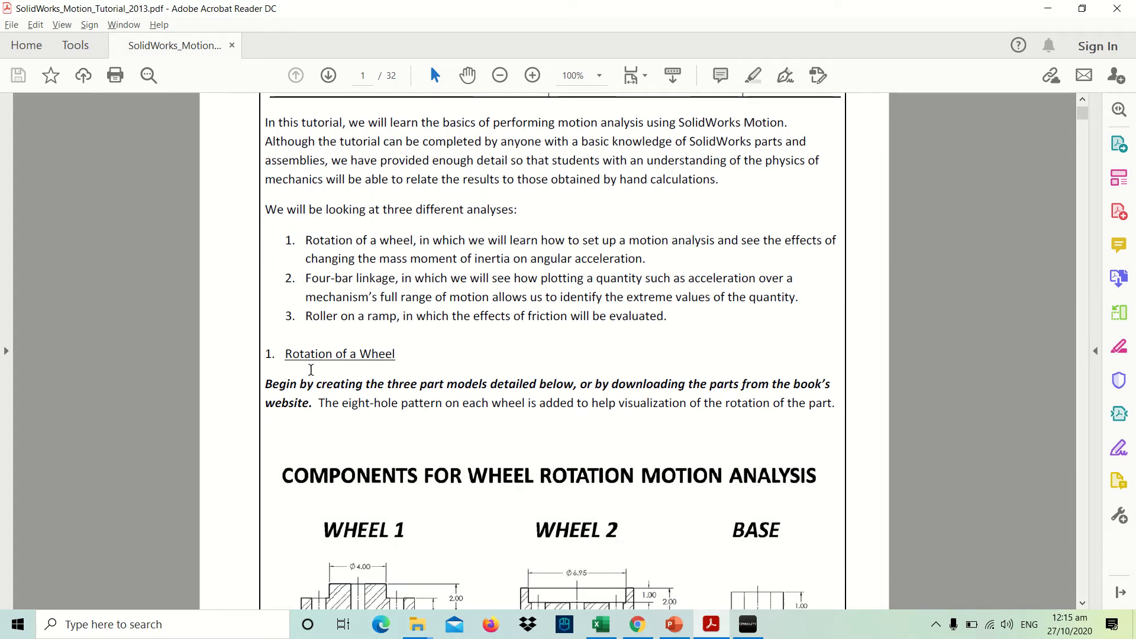
pyautogui.scroll(-1, 311, 371)
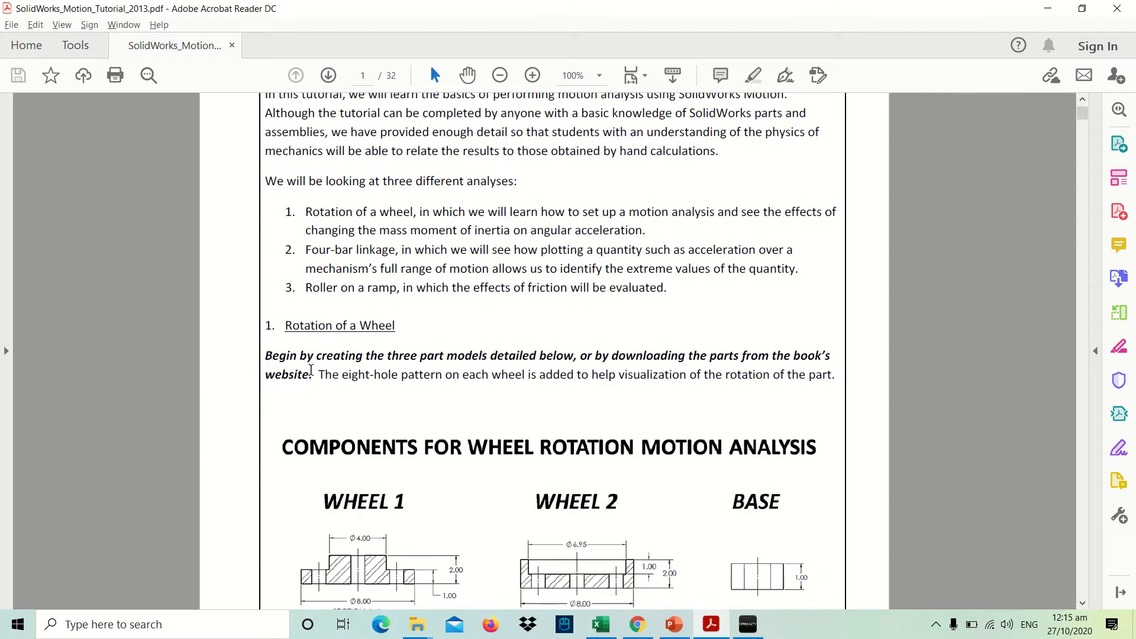
pyautogui.scroll(-2, 310, 371)
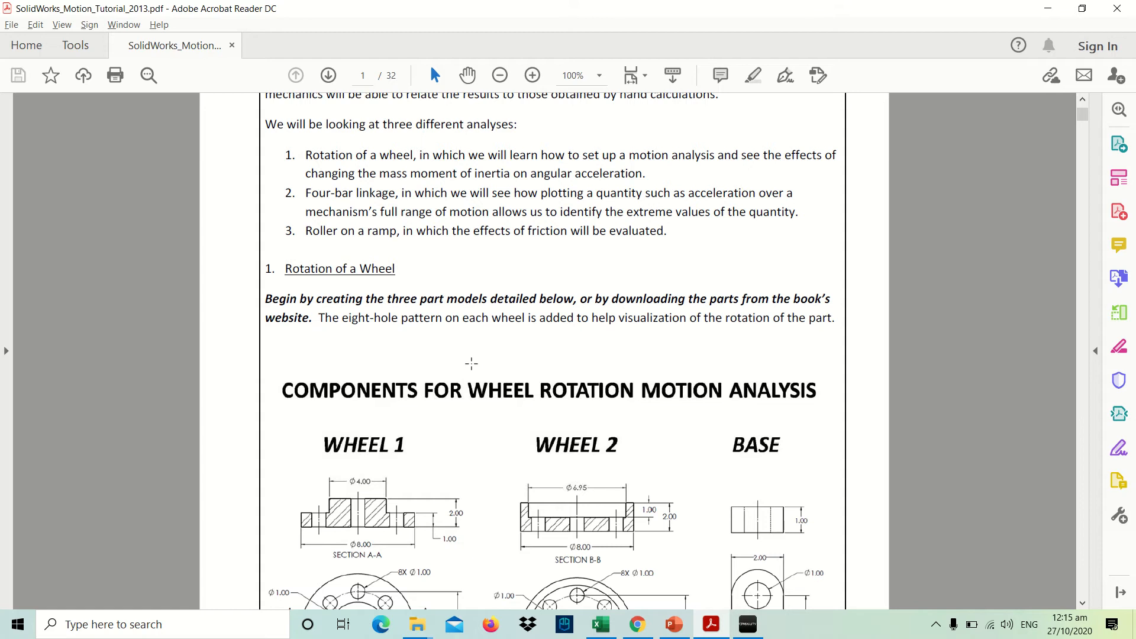
pyautogui.scroll(-3, 471, 362)
pyautogui.scroll(-2, 472, 363)
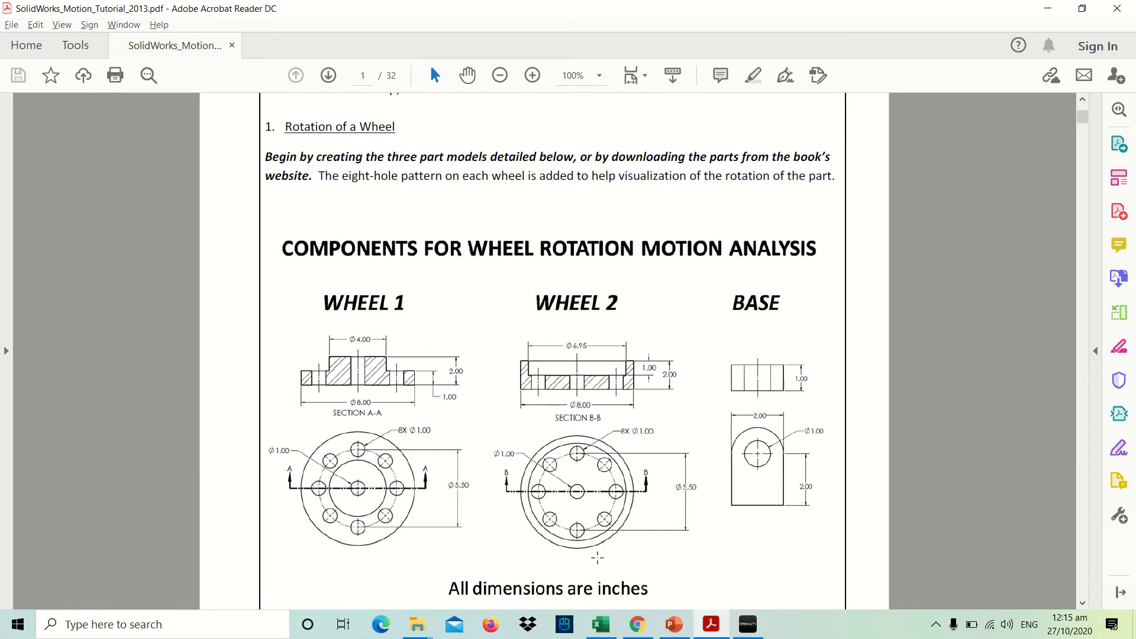
pyautogui.scroll(-1, 600, 561)
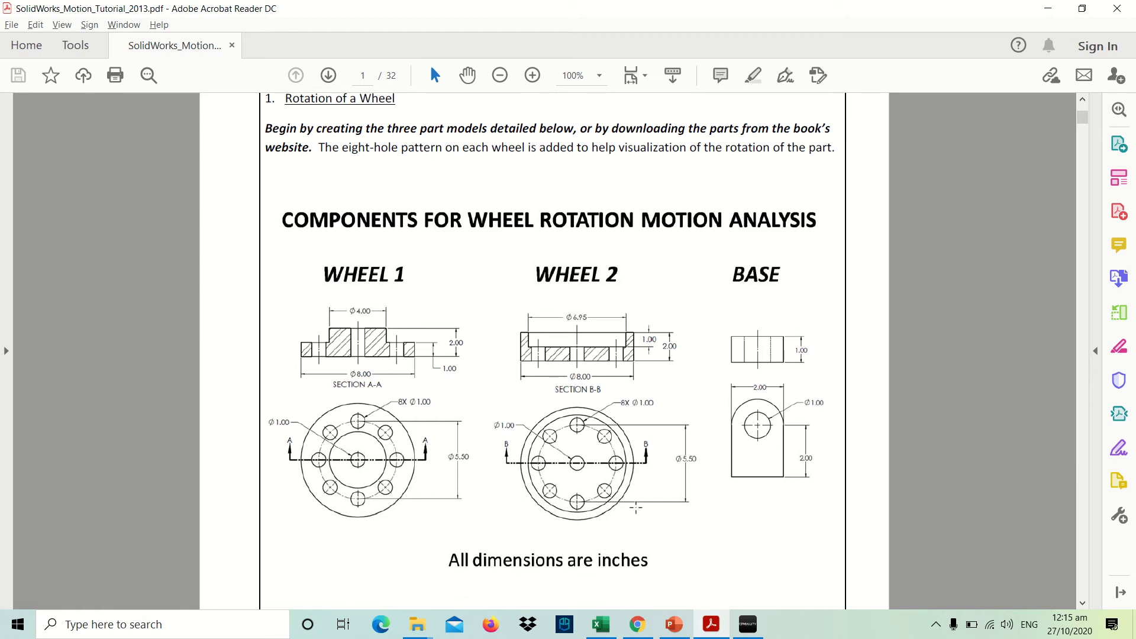
pyautogui.hotkey('ctrl', '2')
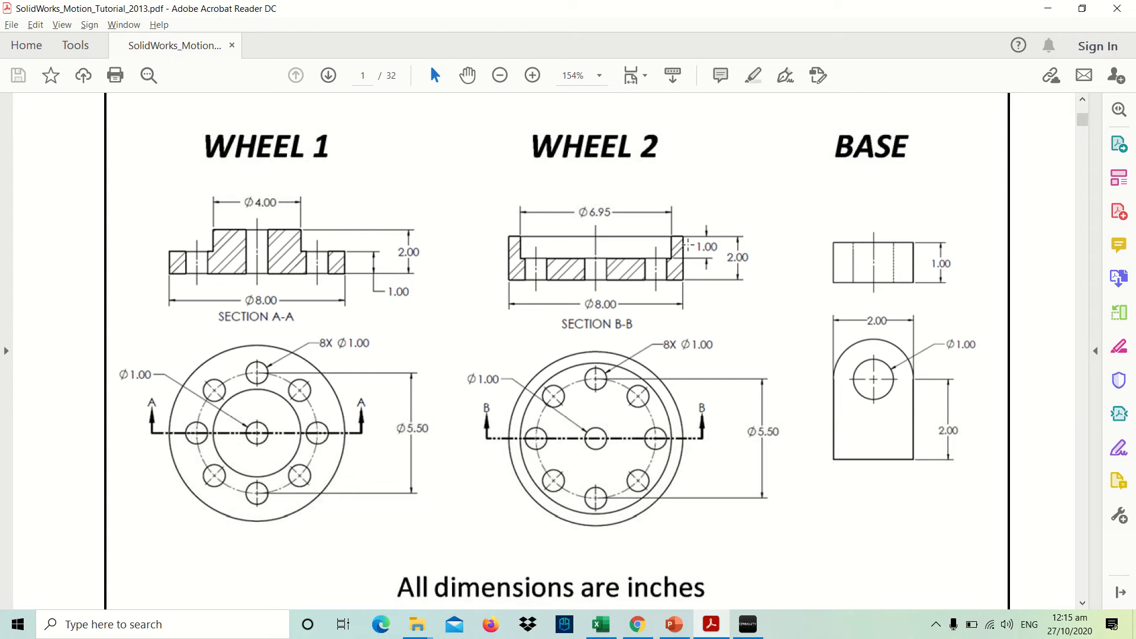
pyautogui.keyDown('ctrl'); pyautogui.scroll(-1, 688, 244); pyautogui.keyUp('ctrl')
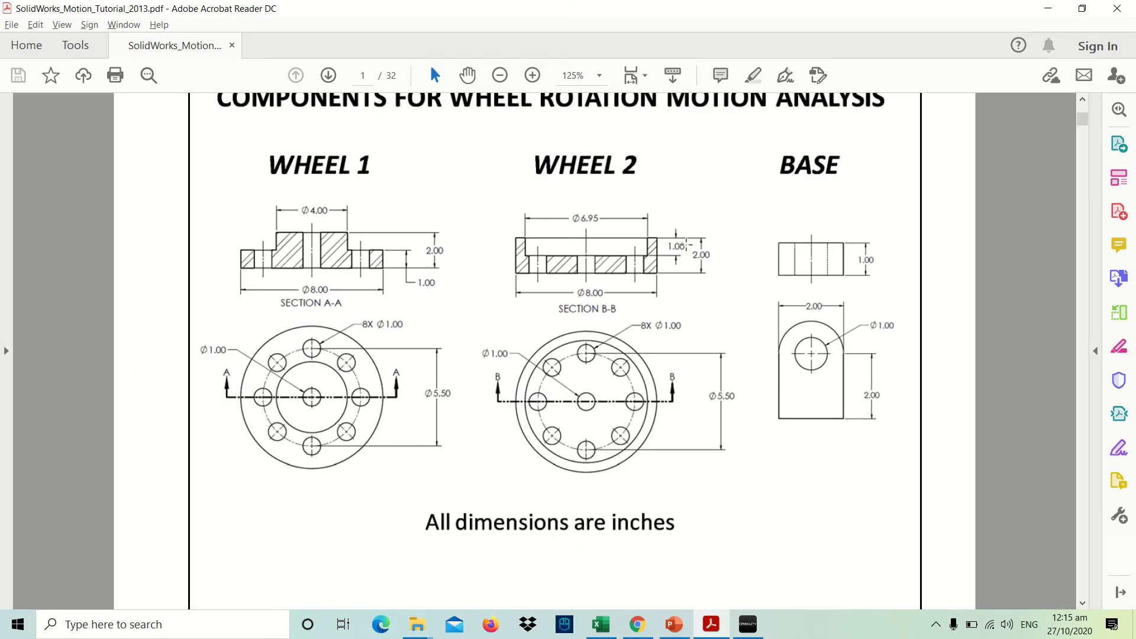
# Read the page 2 instructions on assigning the Alloy Steel material to each part
pyautogui.scroll(-5, 688, 245)
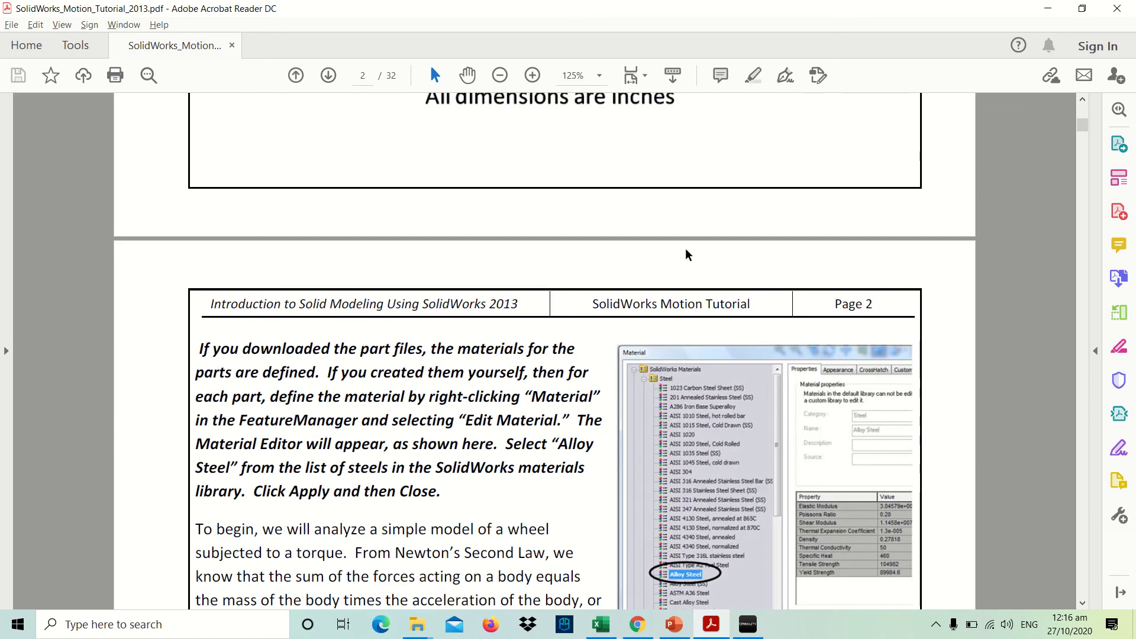
pyautogui.scroll(-1, 685, 249)
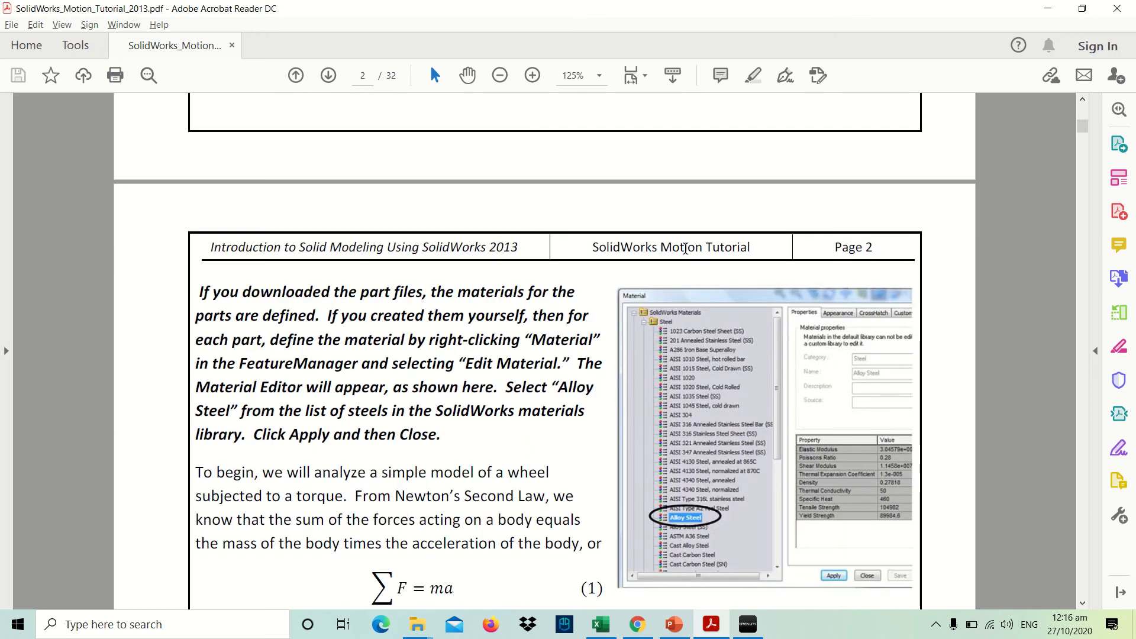
pyautogui.keyDown('ctrl'); pyautogui.scroll(-1, 685, 249); pyautogui.keyUp('ctrl')
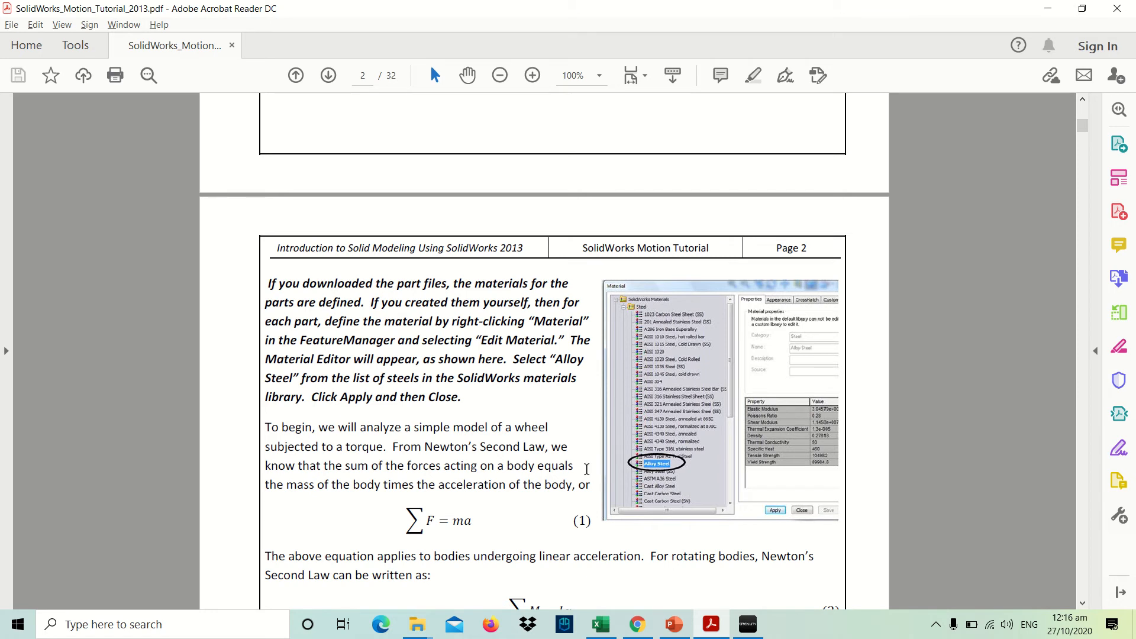
pyautogui.keyDown('ctrl'); pyautogui.scroll(1, 587, 469); pyautogui.keyUp('ctrl')
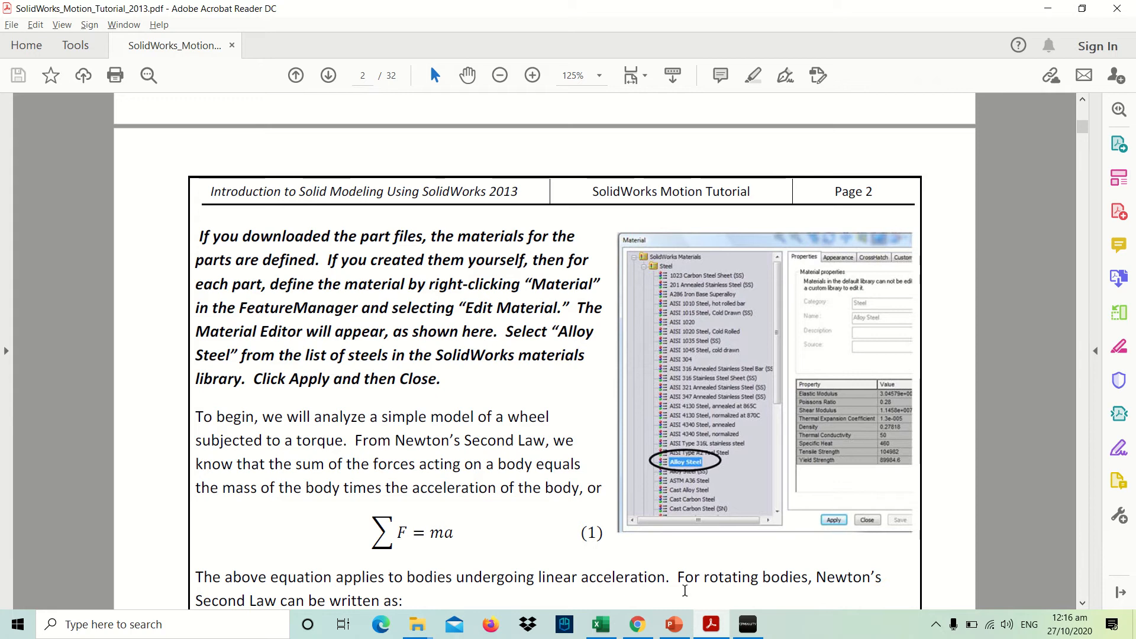
# Open the wheel 1 part from the motion analysis folder in SolidWorks, narrowing the folder window's navigation pane while it loads
pyautogui.moveTo(418, 623)
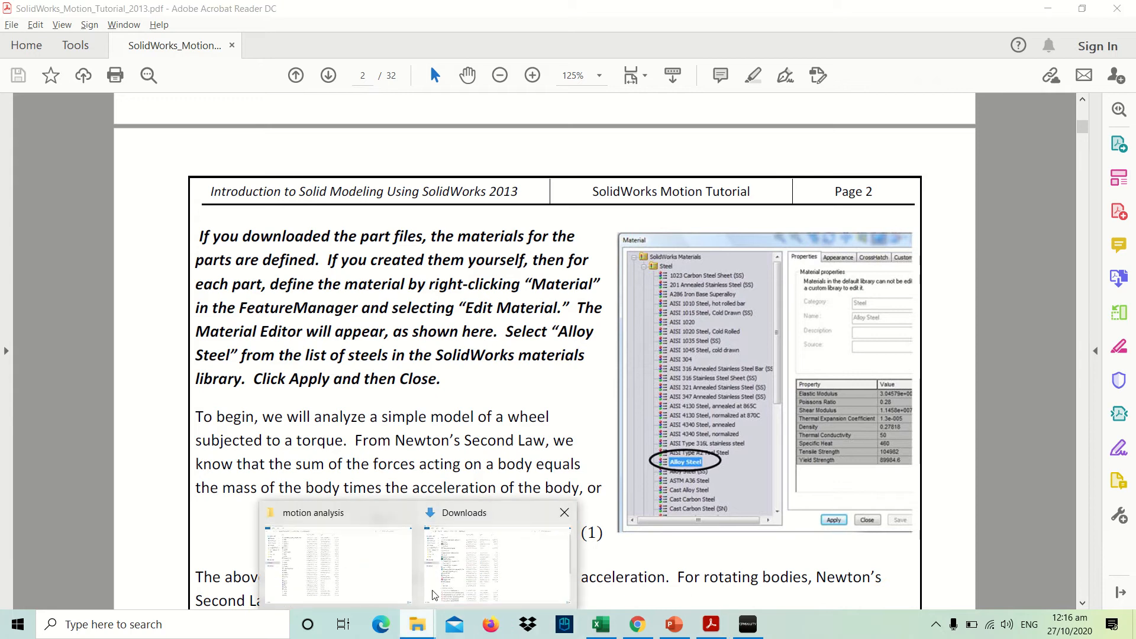
pyautogui.click(371, 563)
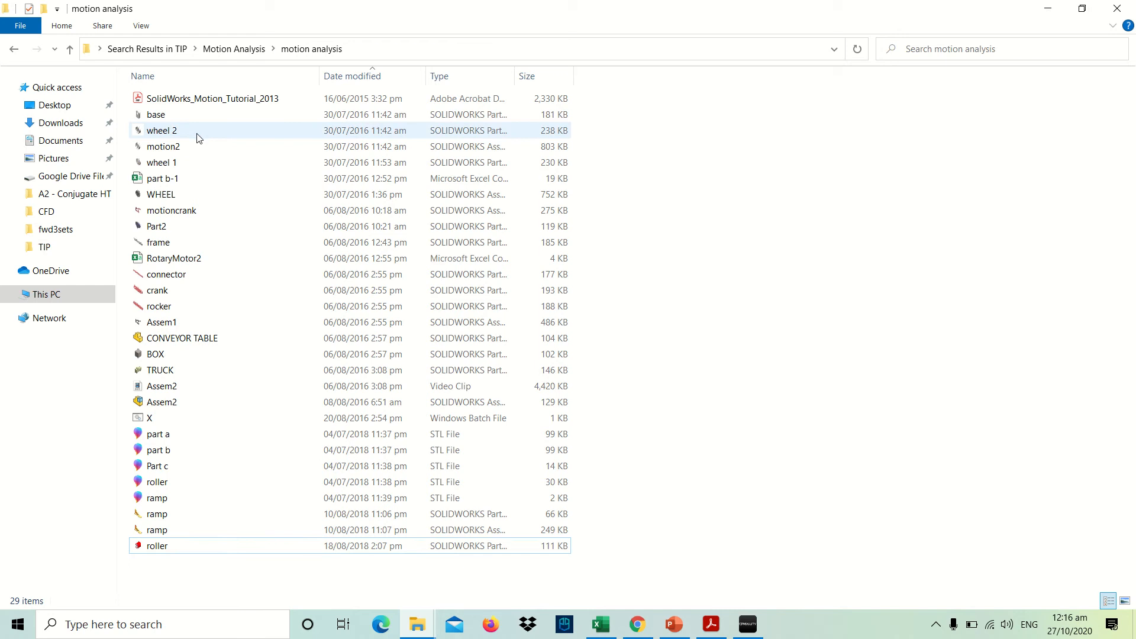
pyautogui.doubleClick(195, 169)
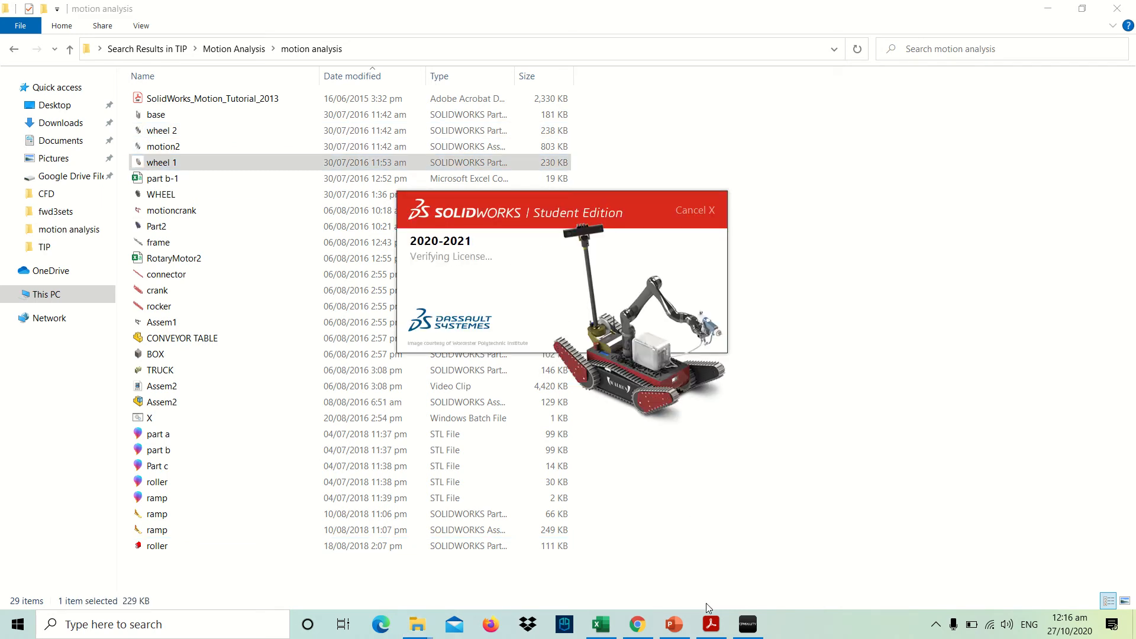
pyautogui.moveTo(710, 618)
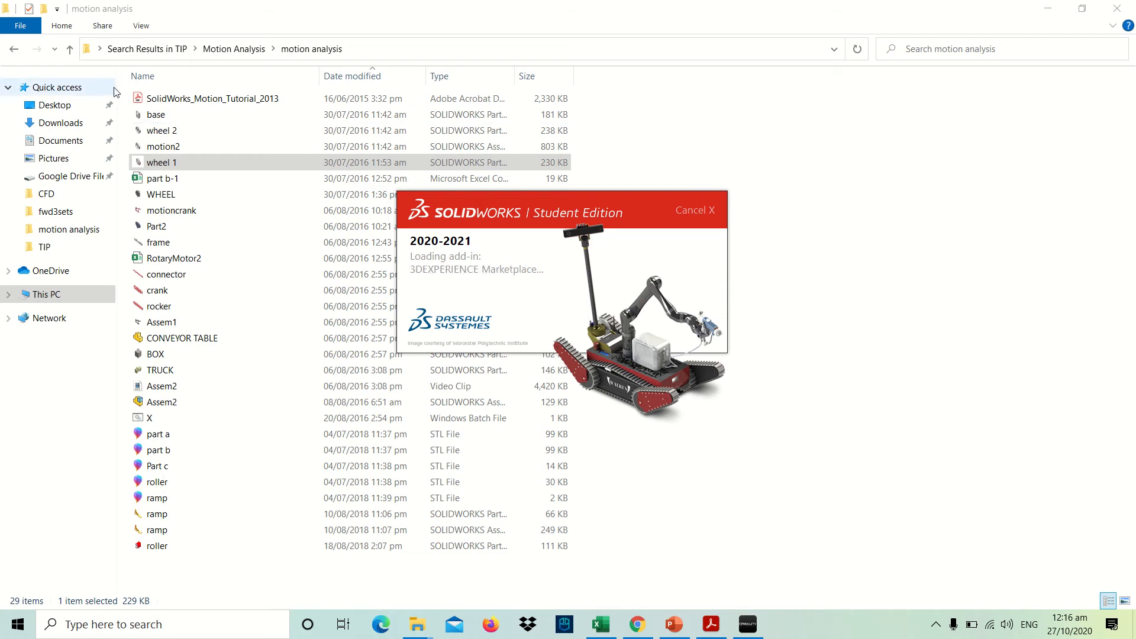
pyautogui.moveTo(116, 92); pyautogui.dragTo(43, 92)
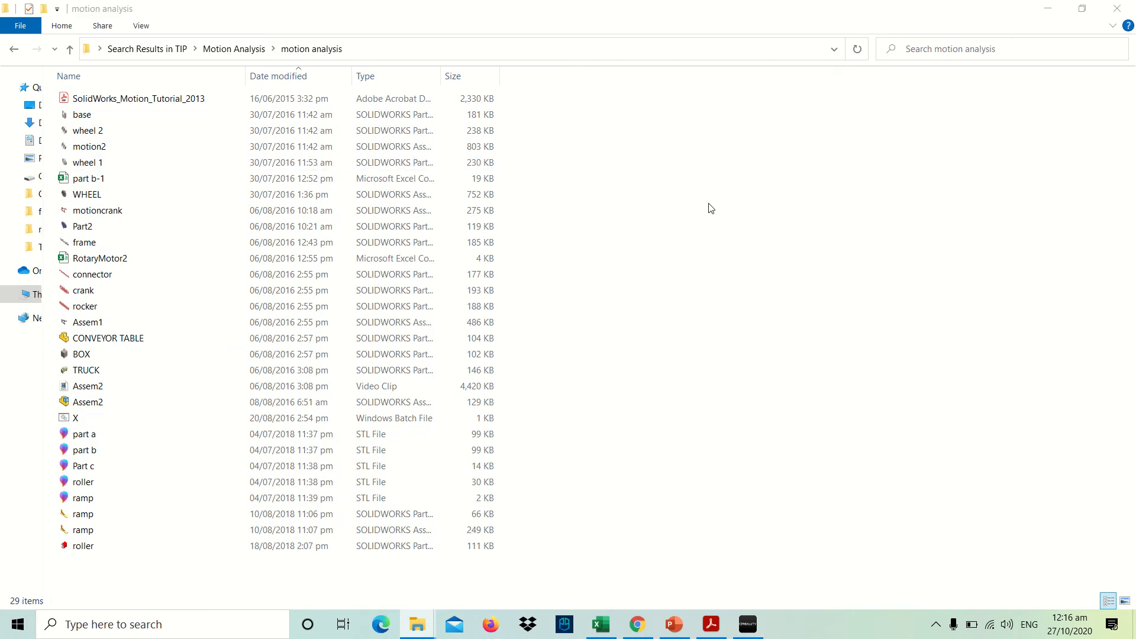
pyautogui.moveTo(538, 2)
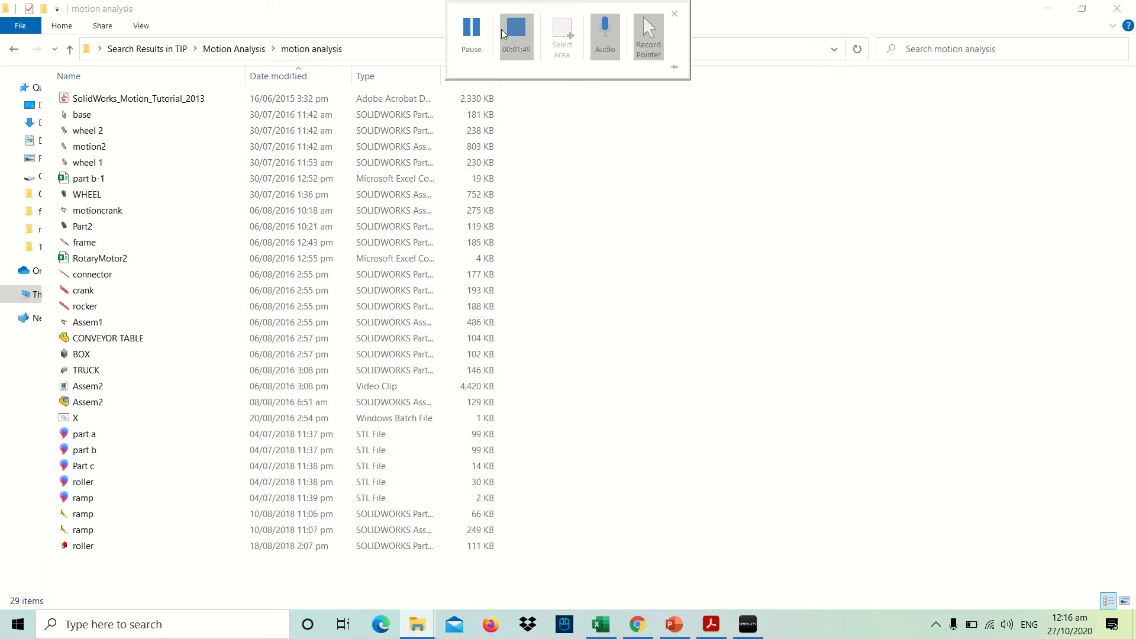
pyautogui.click(483, 33)
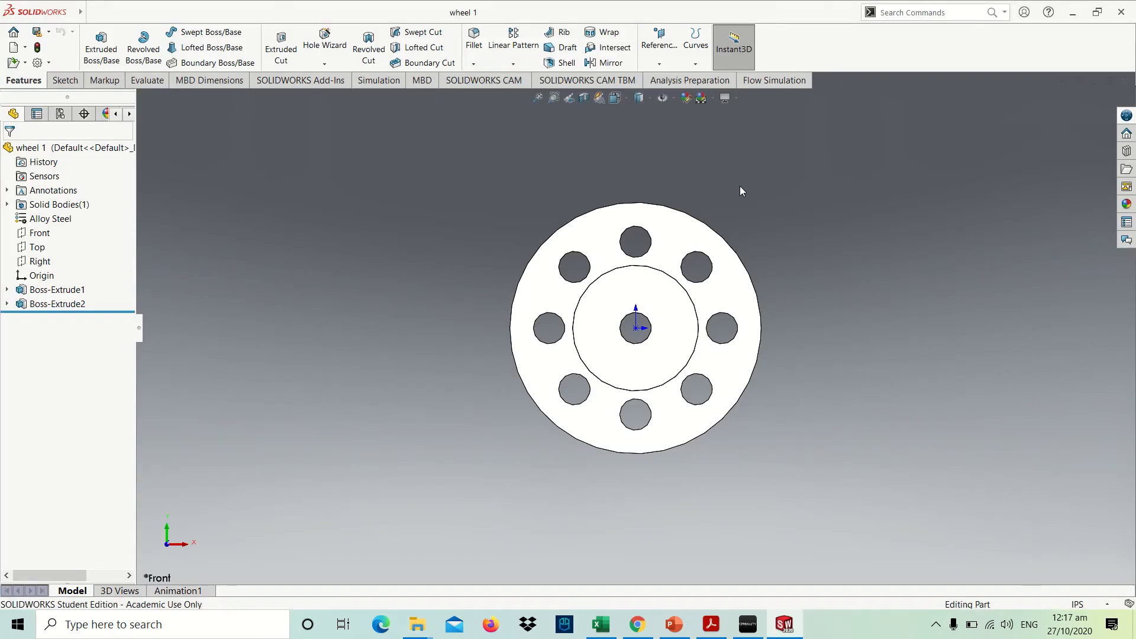
pyautogui.scroll(-3, 747, 202)
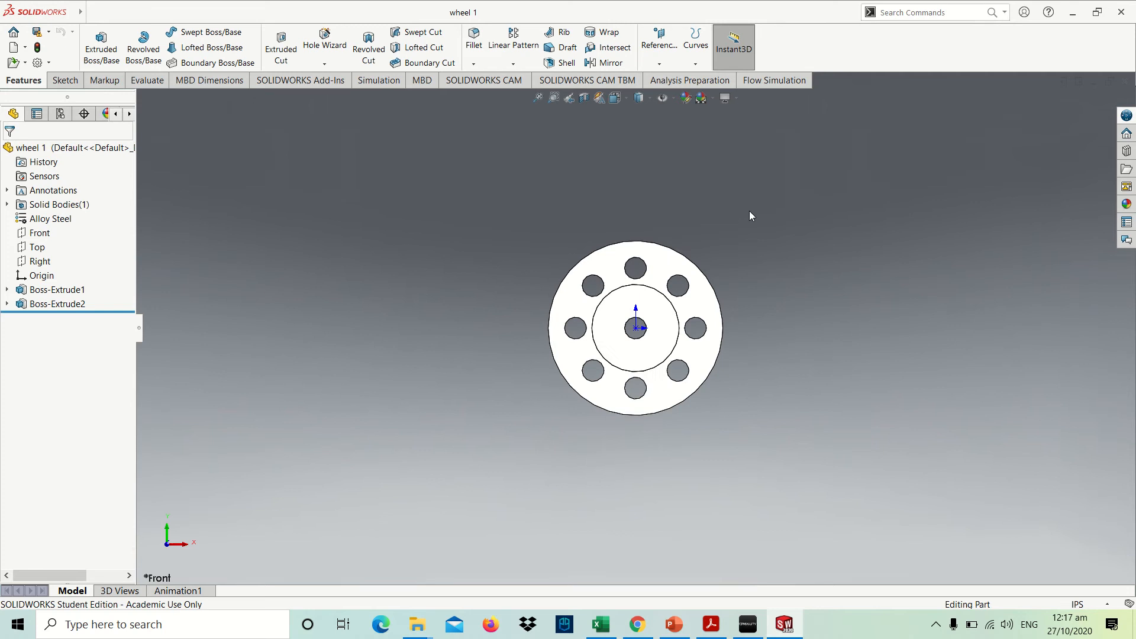
pyautogui.moveTo(749, 211); pyautogui.dragTo(756, 302, button='middle')
# Open the wheel 2 part from the motion analysis folder and check its assigned material
pyautogui.moveTo(417, 625)
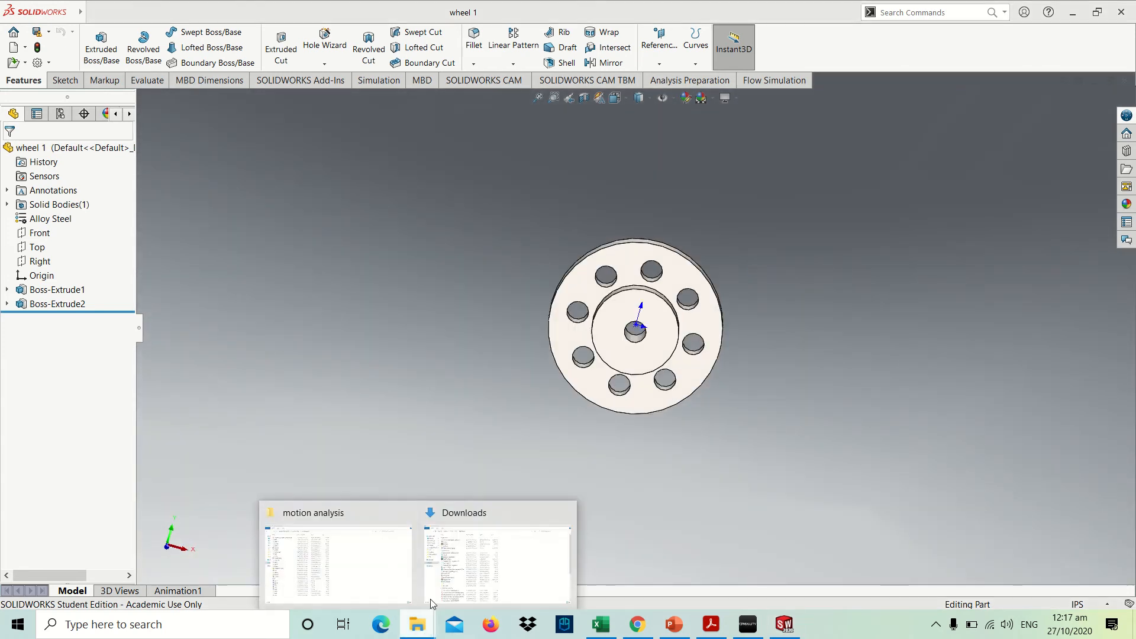
pyautogui.click(388, 569)
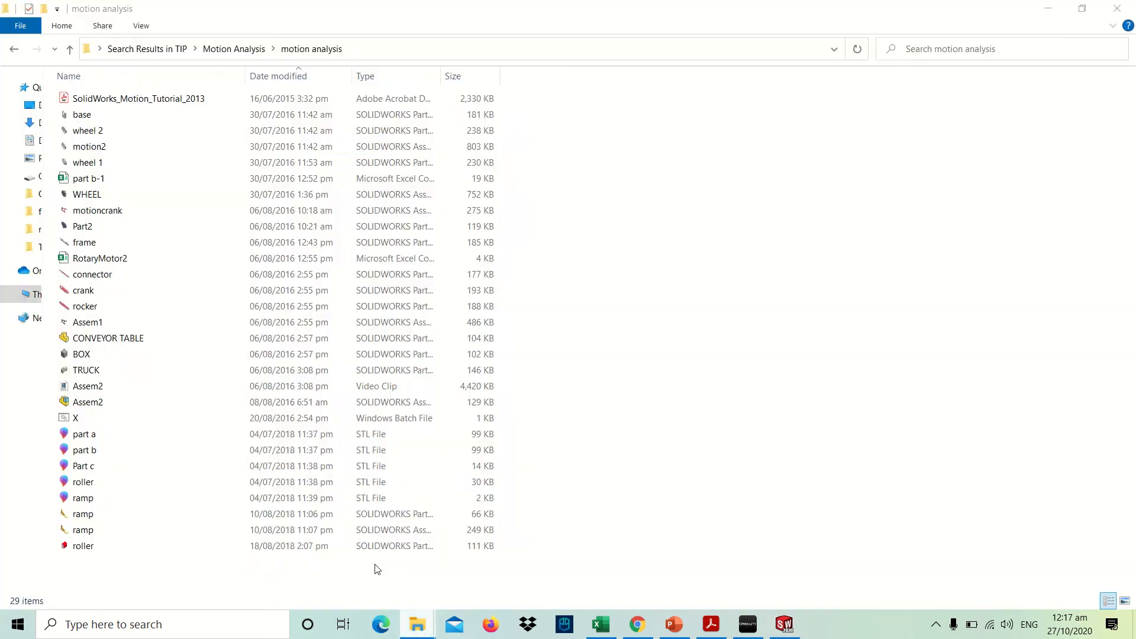
pyautogui.doubleClick(88, 130)
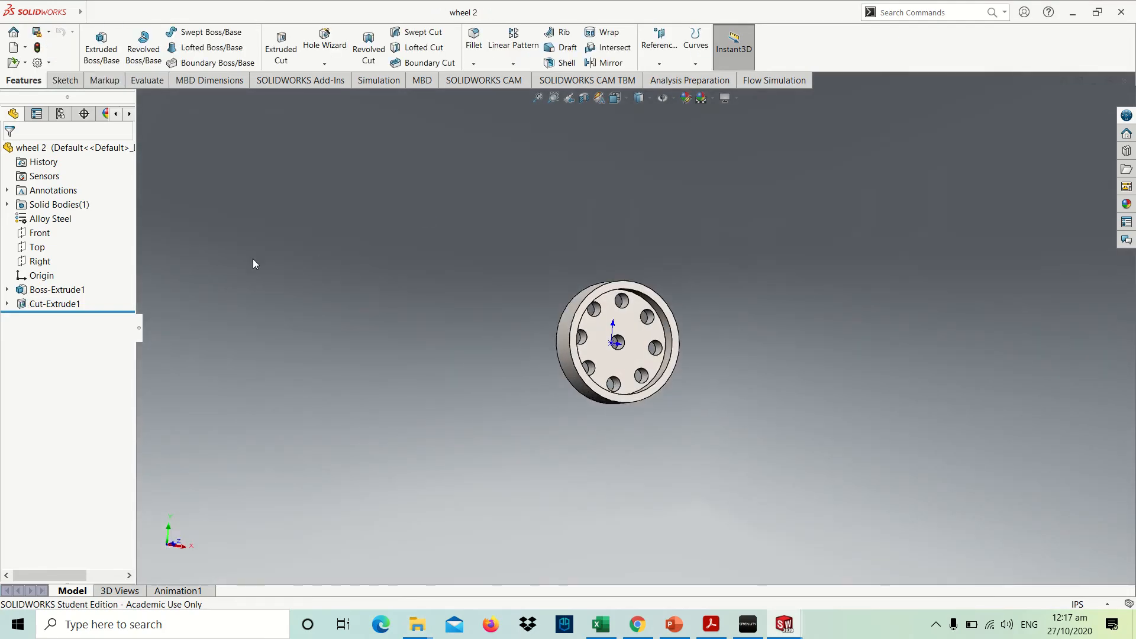
pyautogui.click(50, 223)
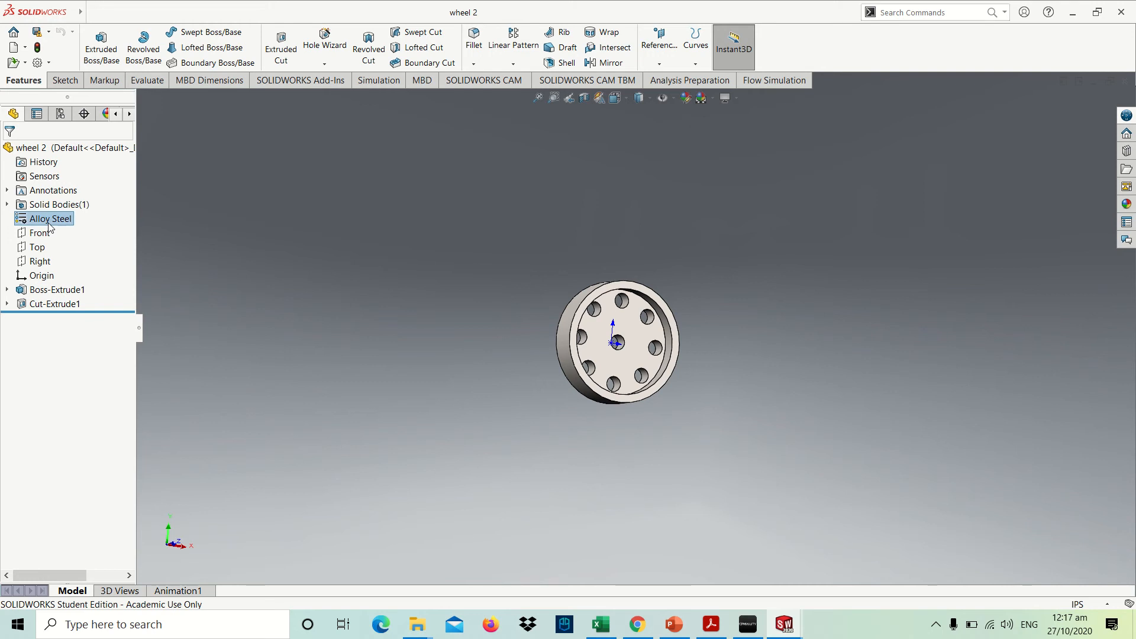
pyautogui.click(283, 253)
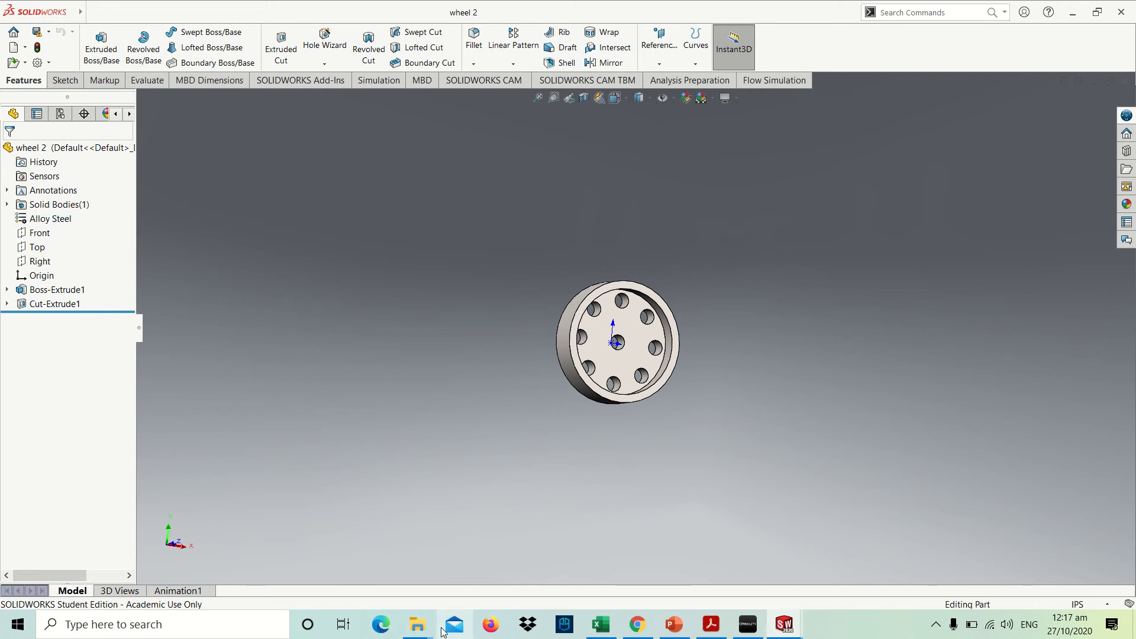
# Open the base part from the motion analysis folder and show it in the front view
pyautogui.moveTo(418, 624)
pyautogui.click(374, 571)
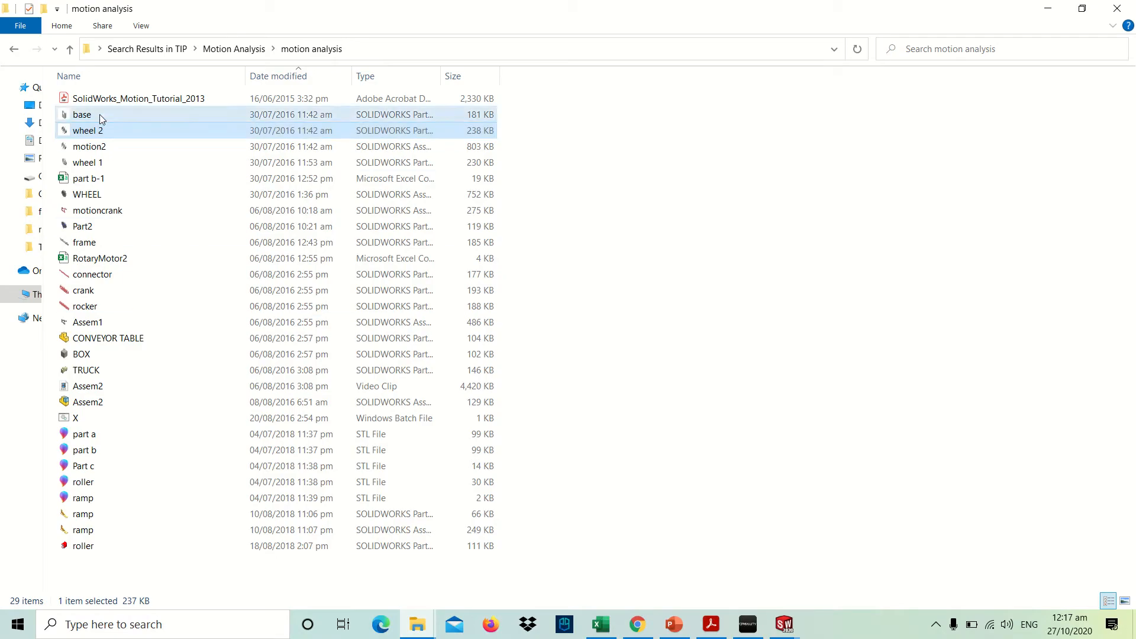
pyautogui.doubleClick(98, 115)
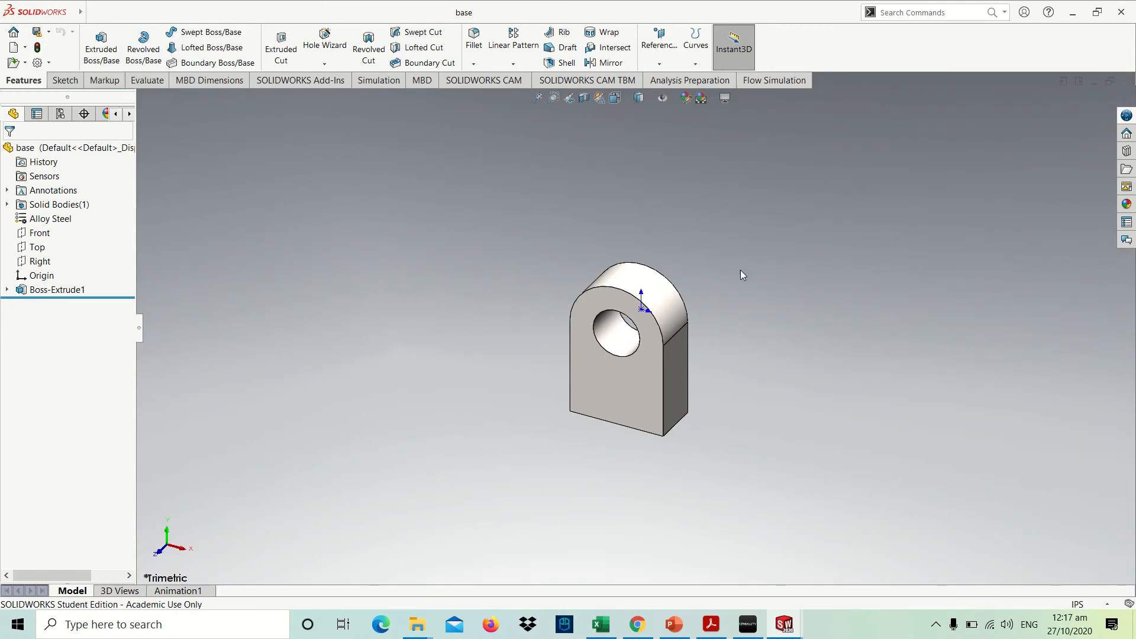
pyautogui.moveTo(740, 270); pyautogui.dragTo(672, 250, button='middle')
pyautogui.hotkey('ctrl', '1')
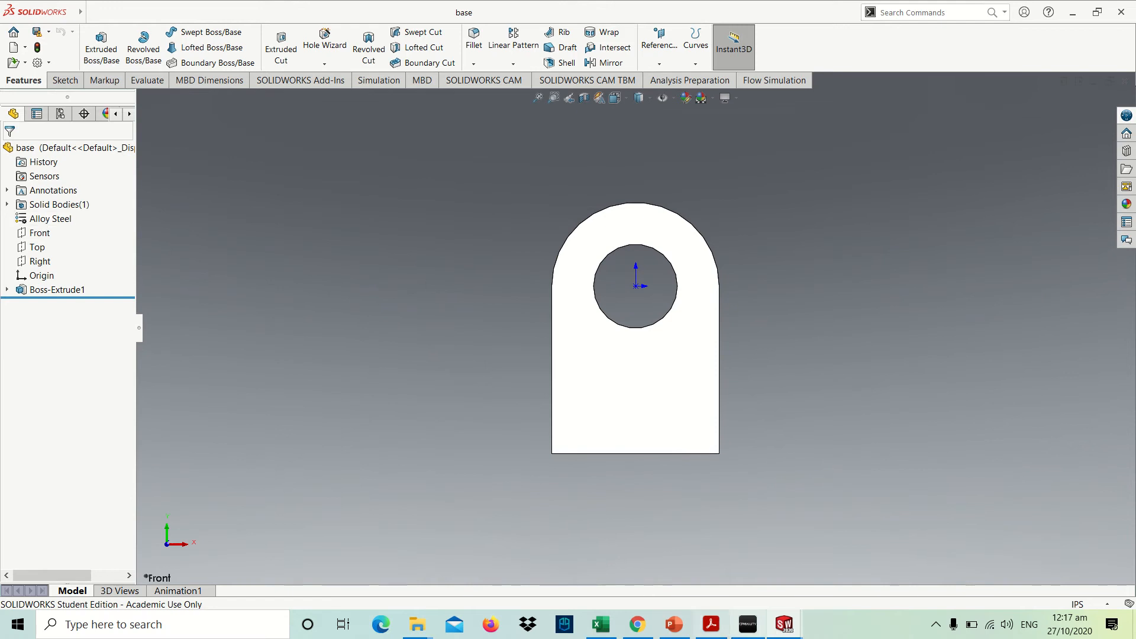
# Switch back to the PDF tutorial in Acrobat Reader and read page 2's theory on Newton's Second Law and the mass moment of inertia
pyautogui.click(709, 624)
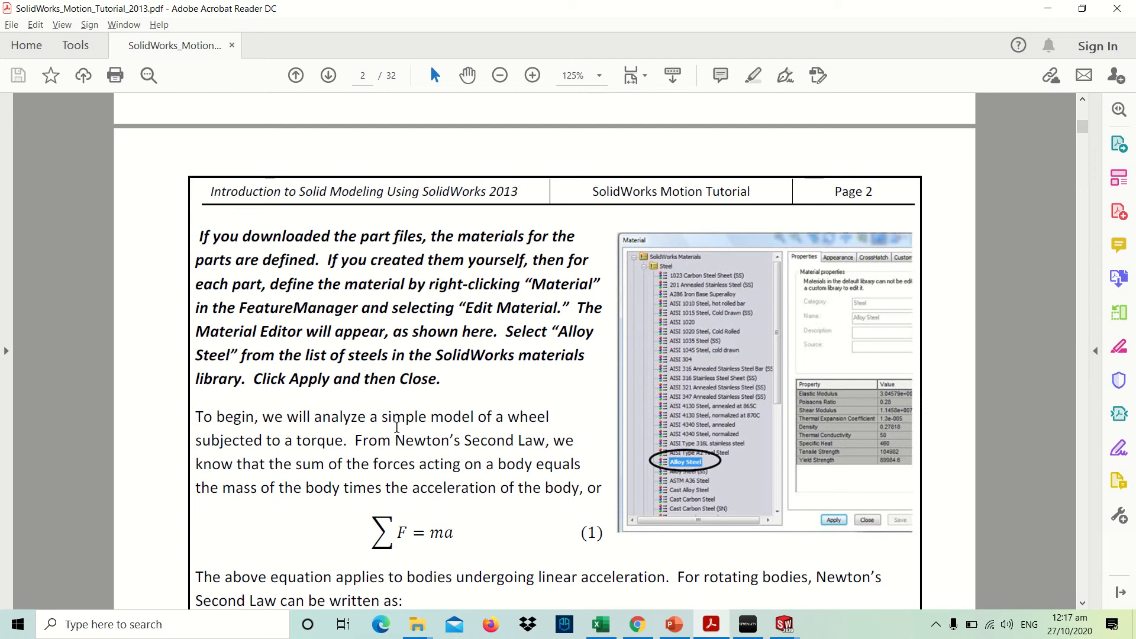
pyautogui.scroll(-3, 397, 430)
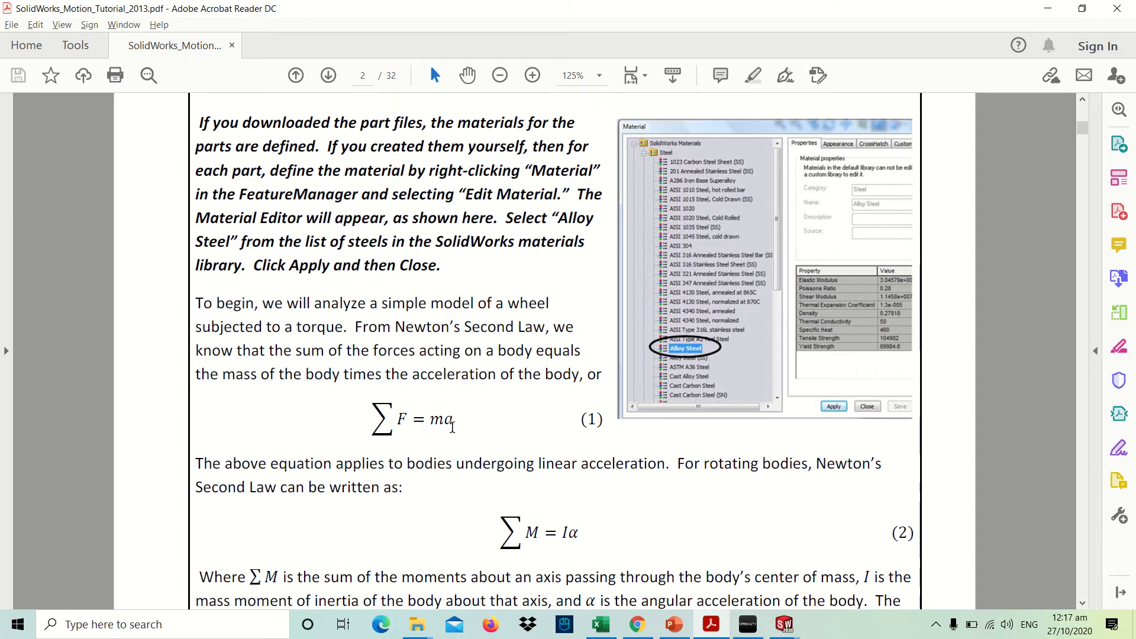
pyautogui.scroll(-3, 464, 427)
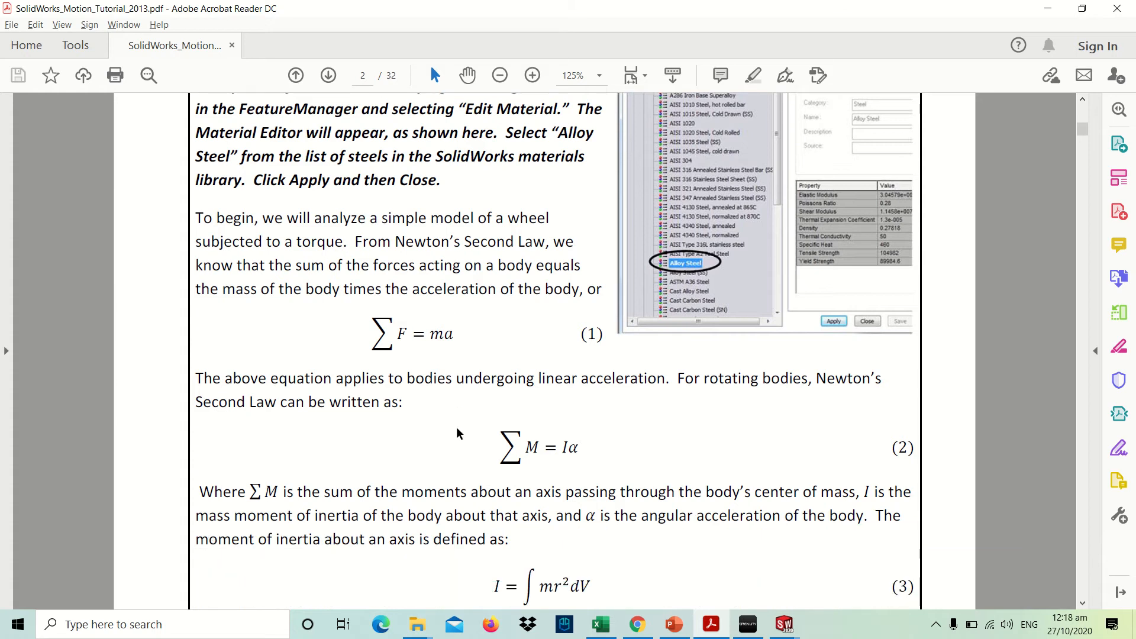
pyautogui.scroll(-1, 456, 434)
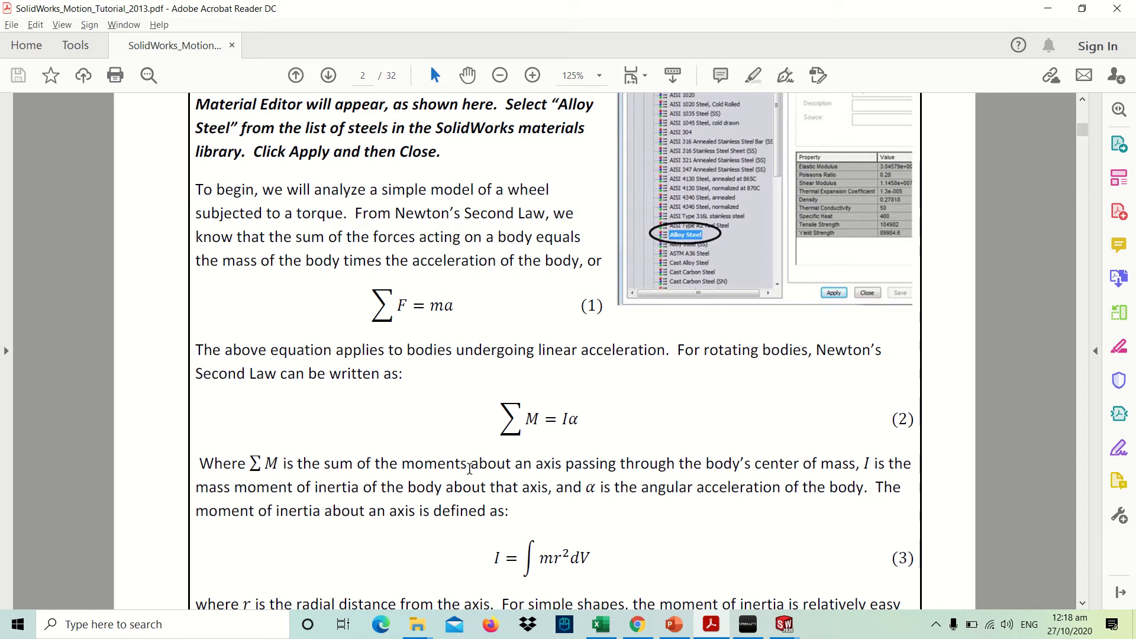
pyautogui.scroll(-1, 632, 462)
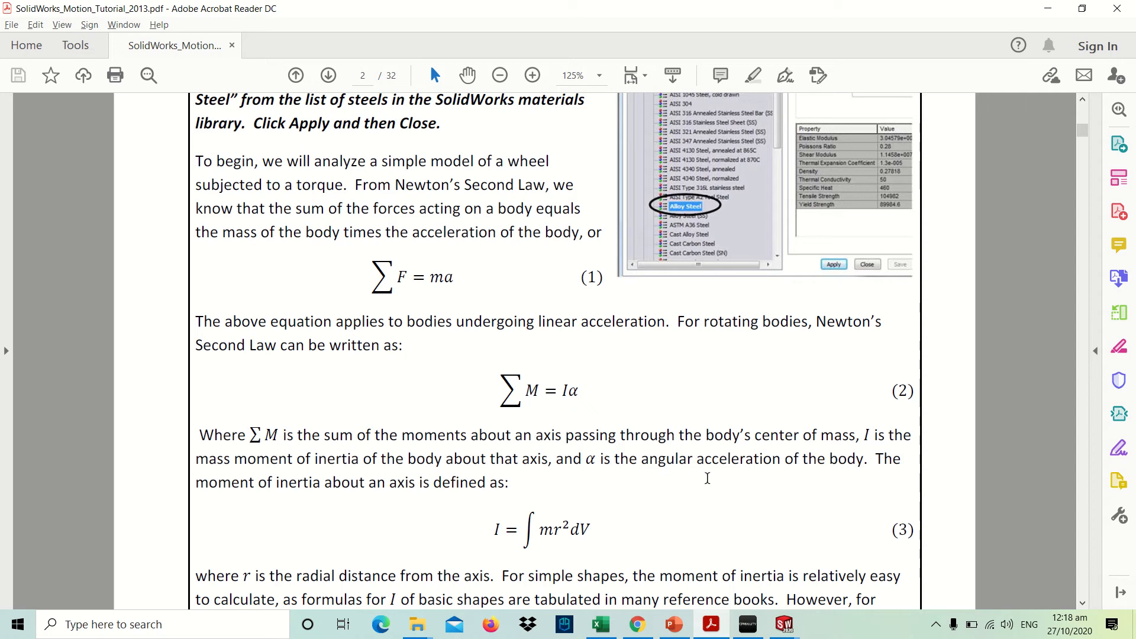
pyautogui.scroll(-1, 709, 481)
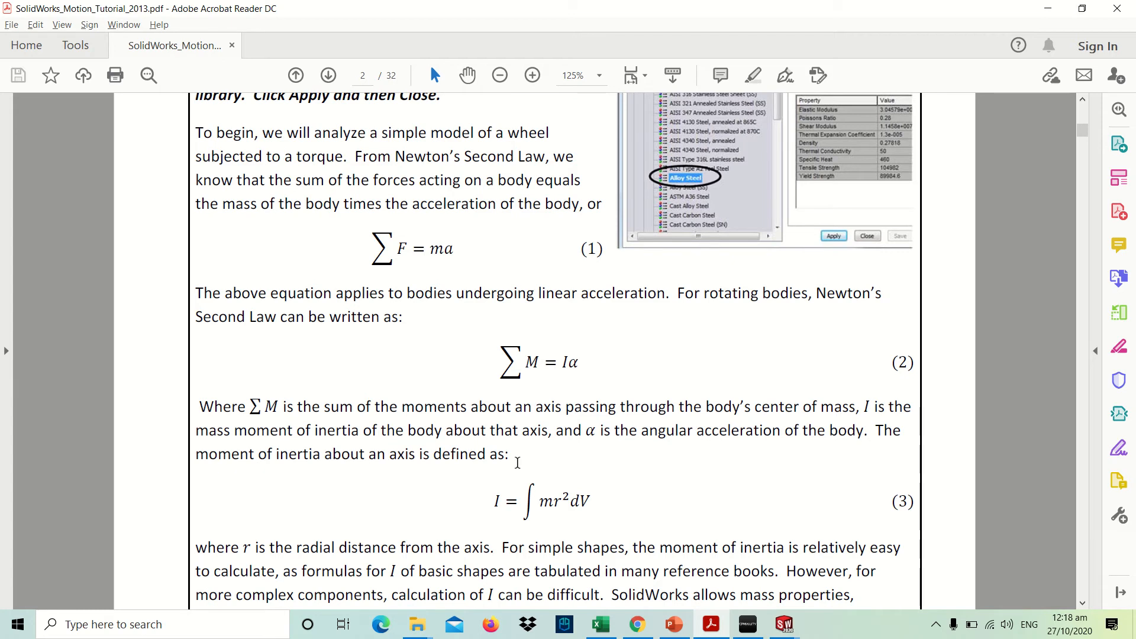
pyautogui.scroll(-2, 519, 463)
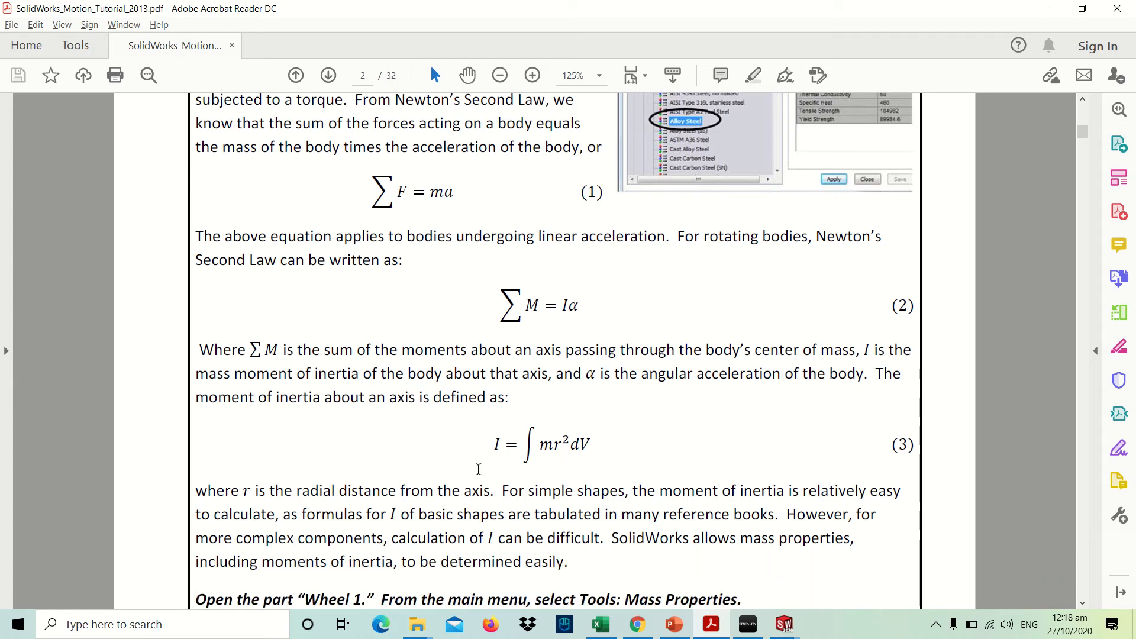
pyautogui.scroll(-2, 478, 470)
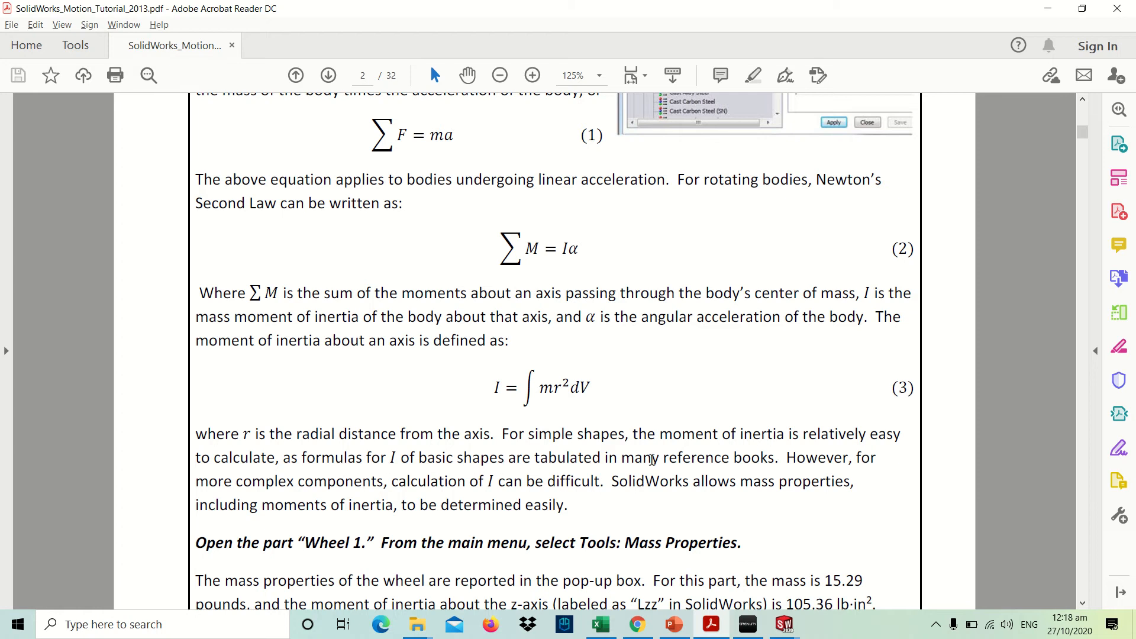
# Read the Wheel 1 mass properties instructions and the notes on moment of inertia and mass units on page 2
pyautogui.scroll(-1, 652, 460)
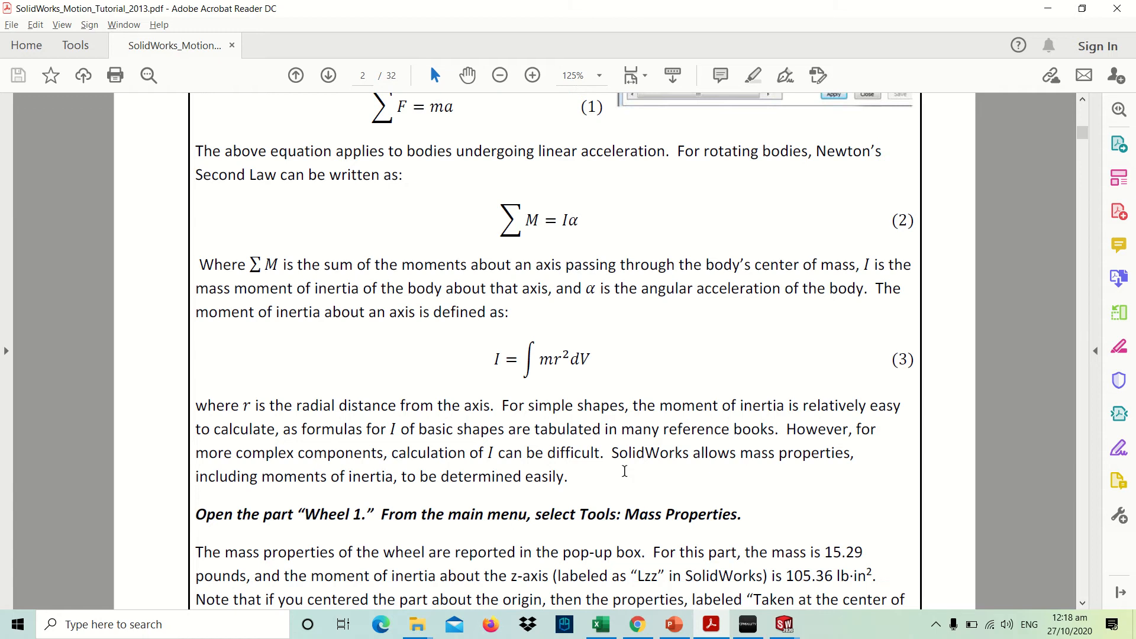
pyautogui.scroll(-5, 624, 472)
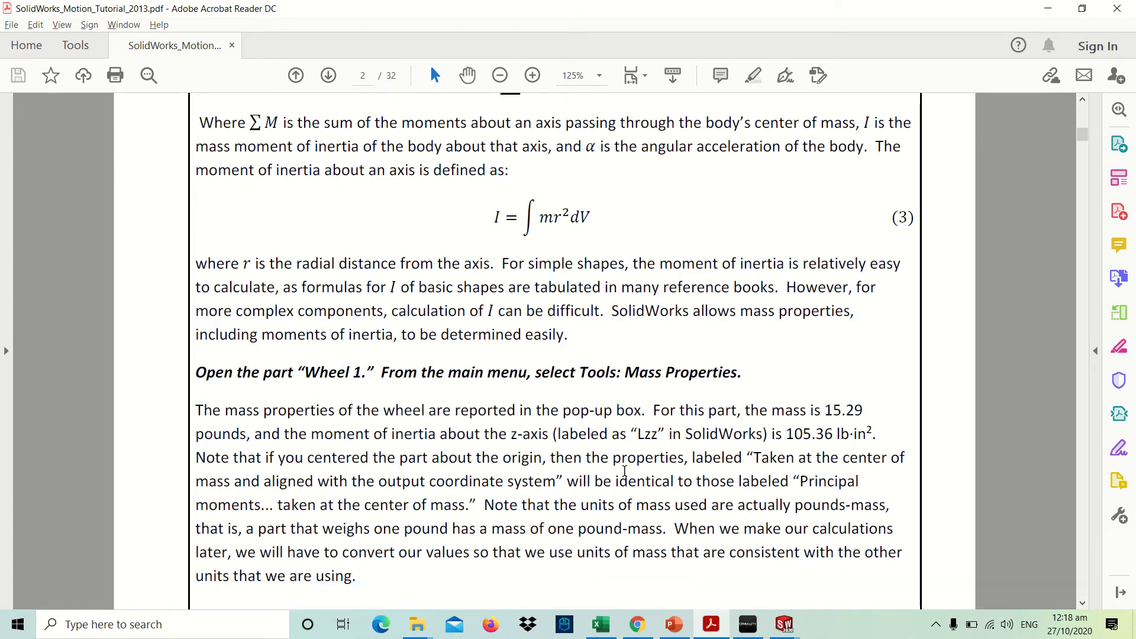
pyautogui.scroll(-2, 625, 472)
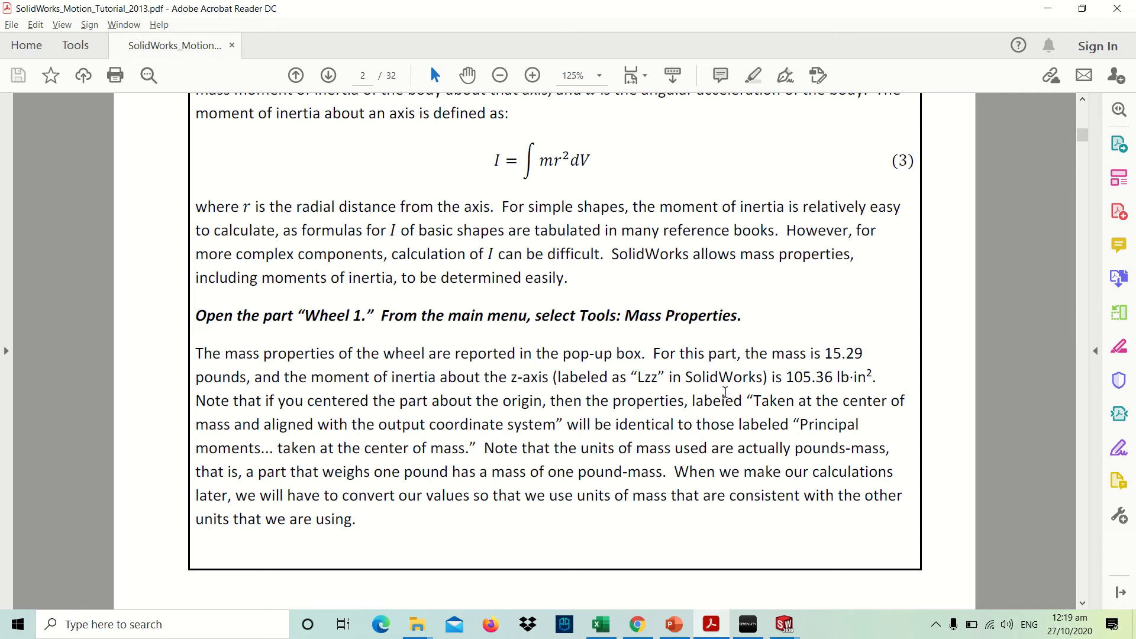
# Switch to the wheel 1 part in SolidWorks, show it in the front view and widen the feature tree
pyautogui.hotkey('alt', 'Tab')
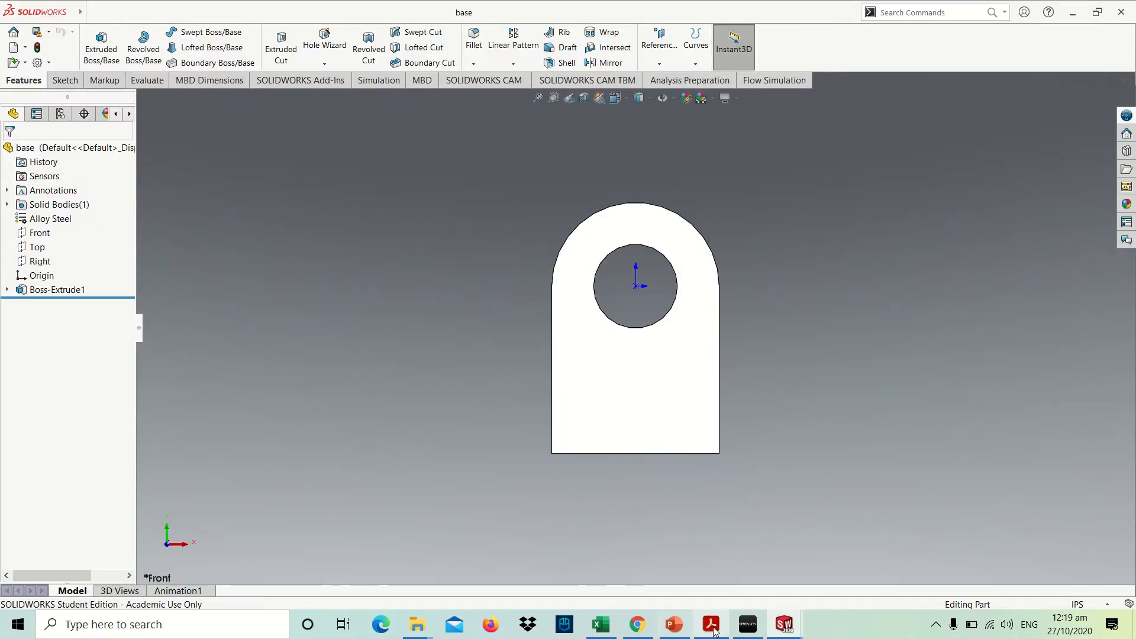
pyautogui.moveTo(785, 625)
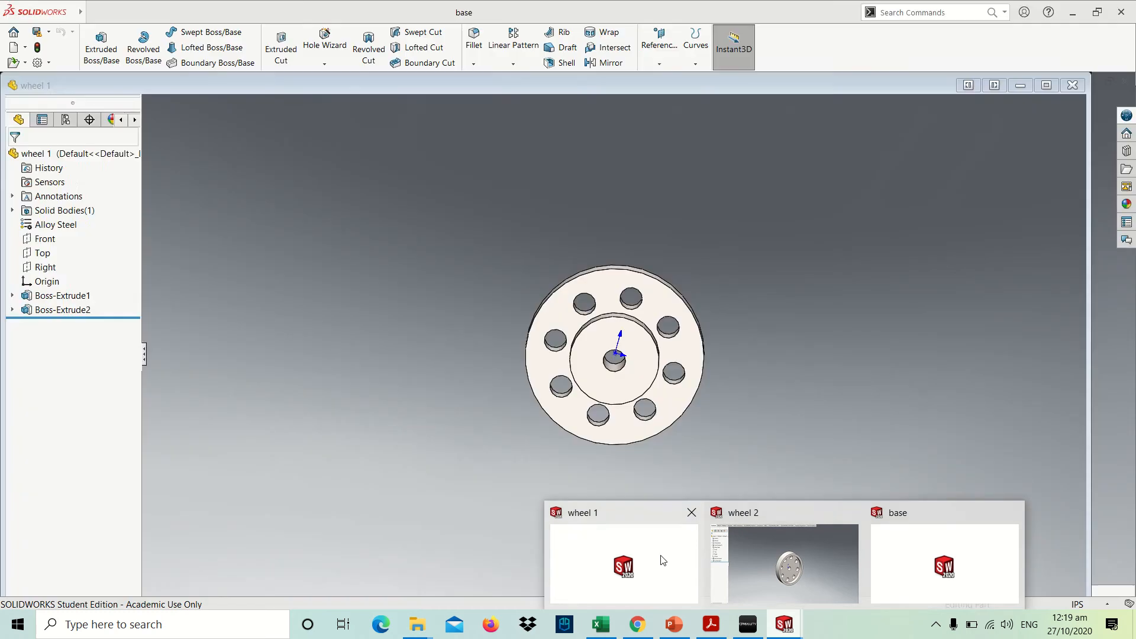
pyautogui.click(663, 560)
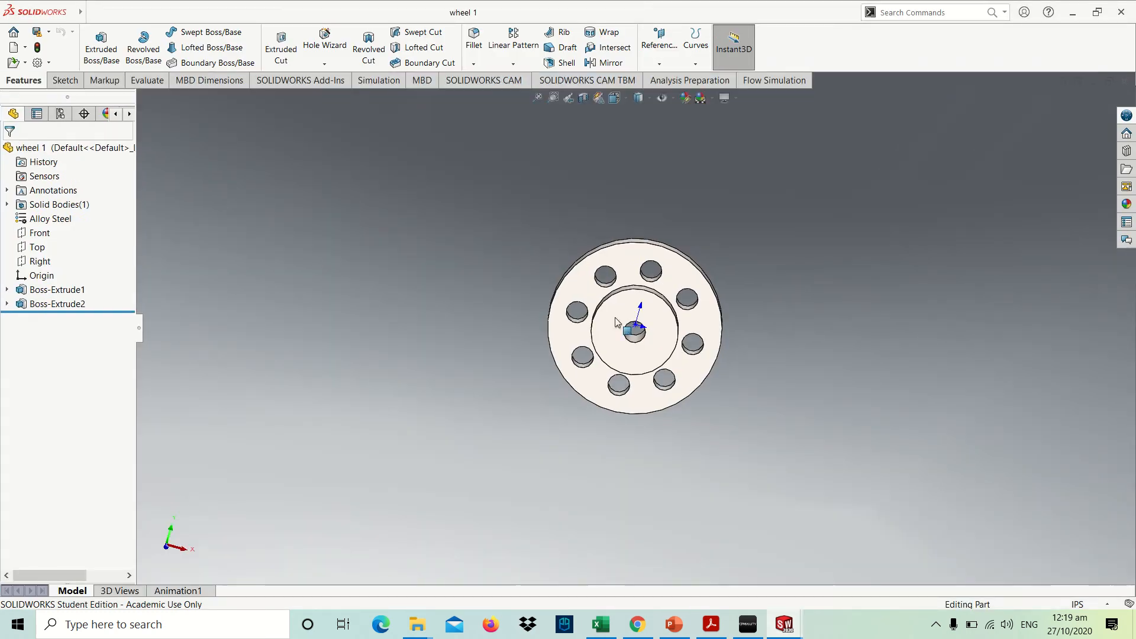
pyautogui.hotkey('ctrl', '1')
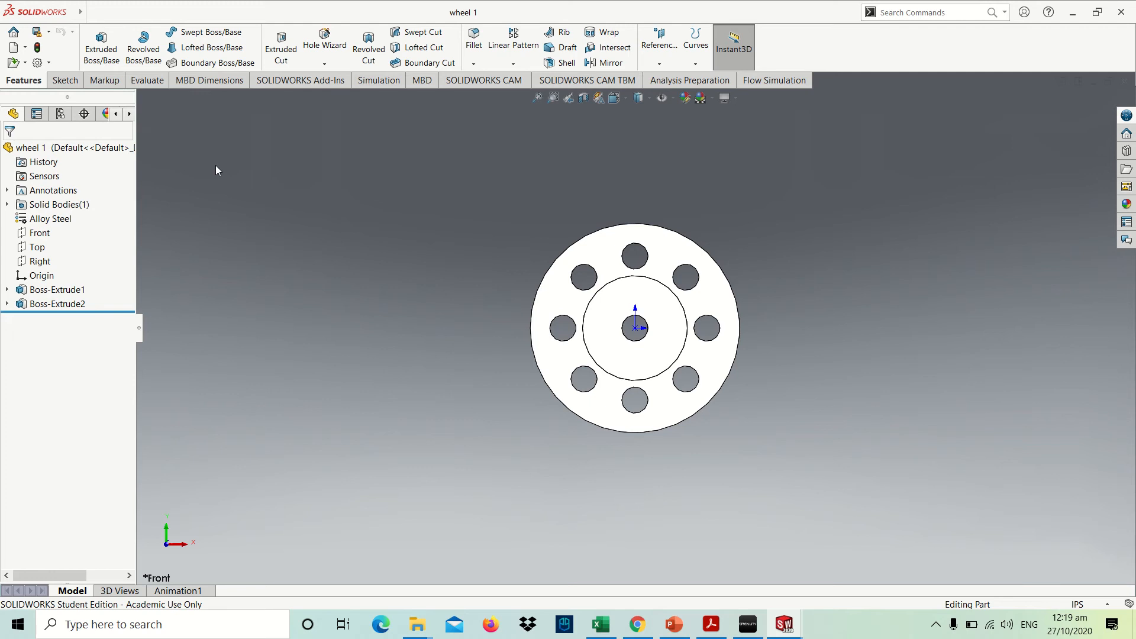
pyautogui.moveTo(135, 134); pyautogui.dragTo(185, 136)
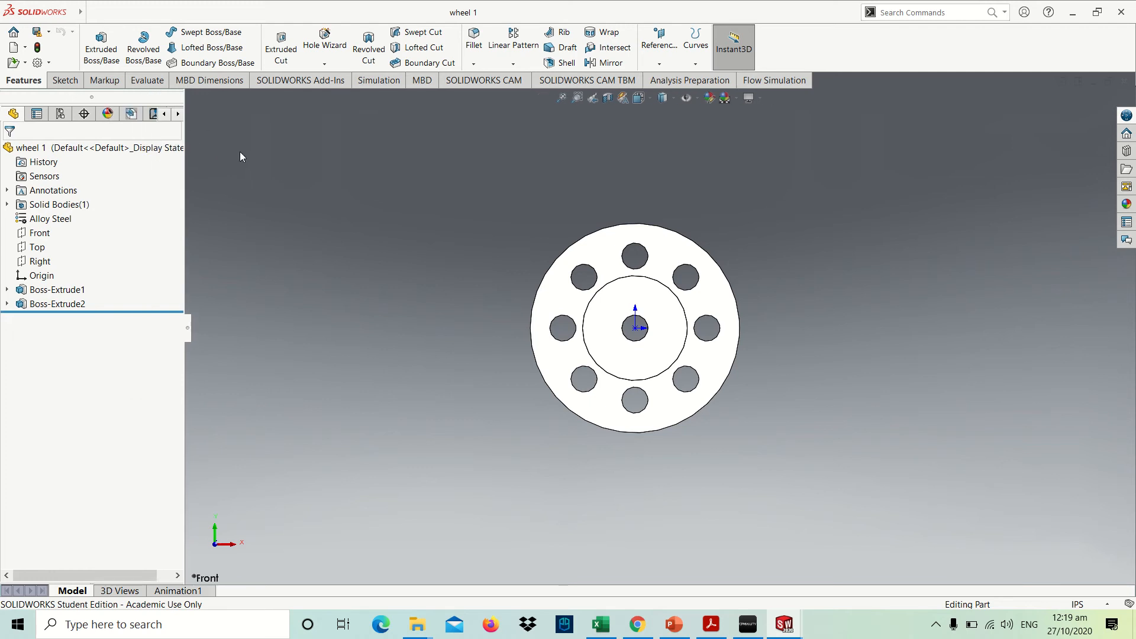
# Evaluate the mass properties of wheel 1, widen the results window and highlight the Lzz moment of inertia
pyautogui.click(157, 85)
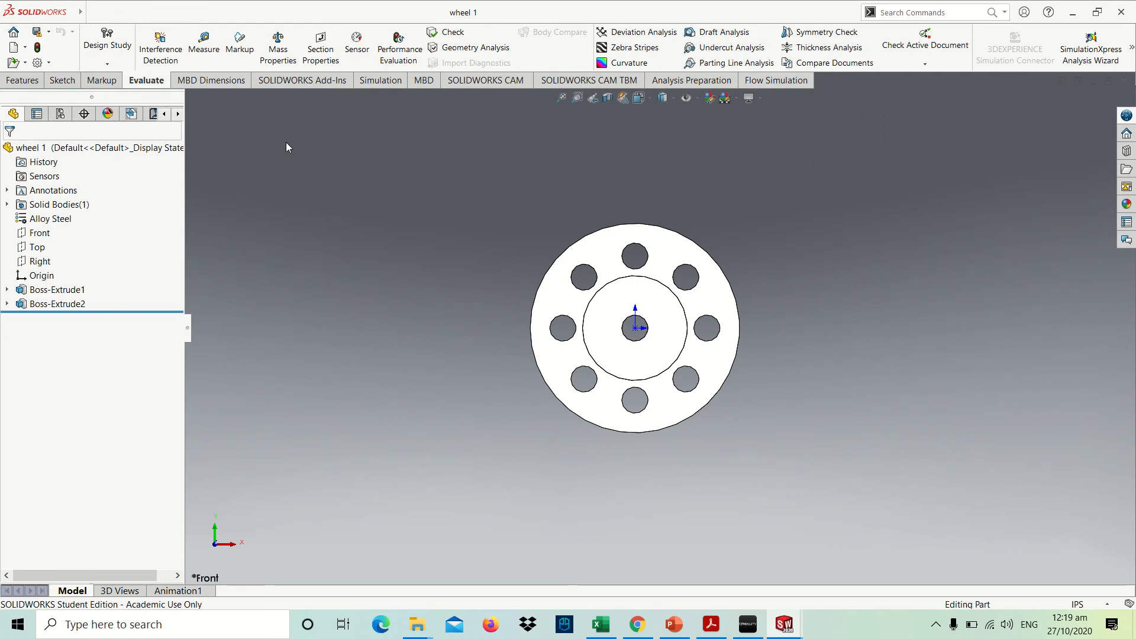
pyautogui.click(288, 61)
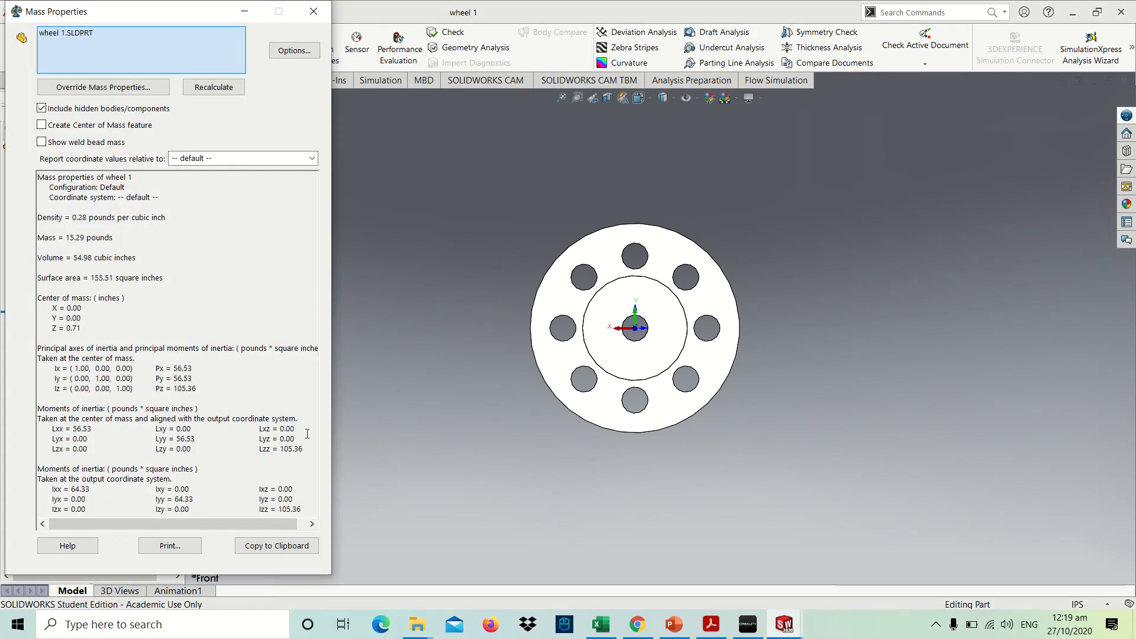
pyautogui.moveTo(331, 453); pyautogui.dragTo(361, 453)
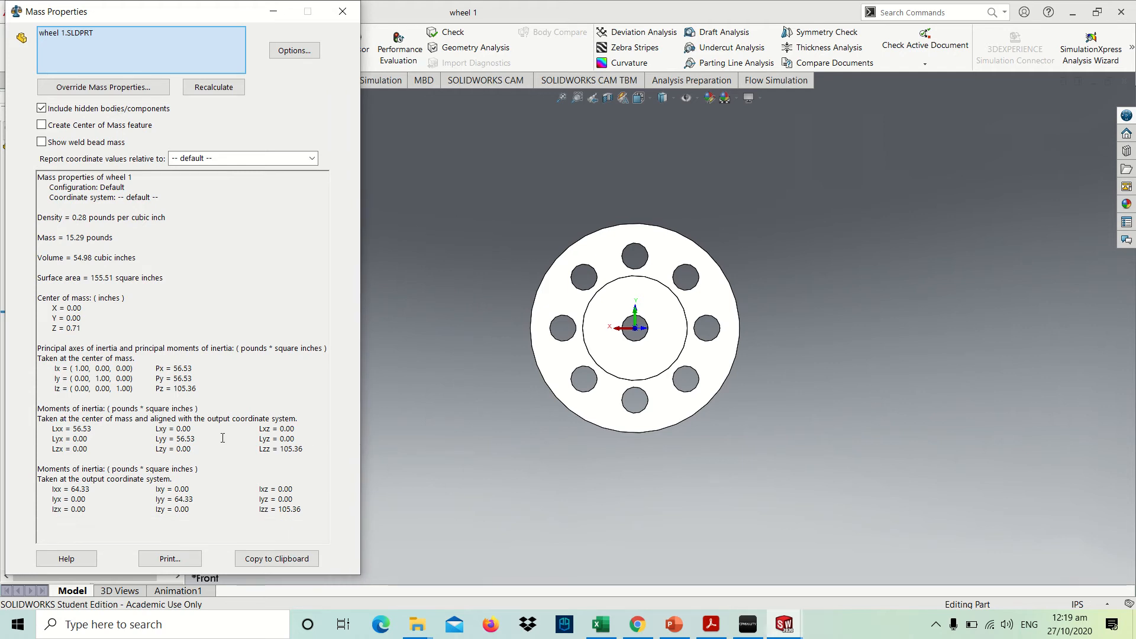
pyautogui.moveTo(259, 449); pyautogui.dragTo(311, 449)
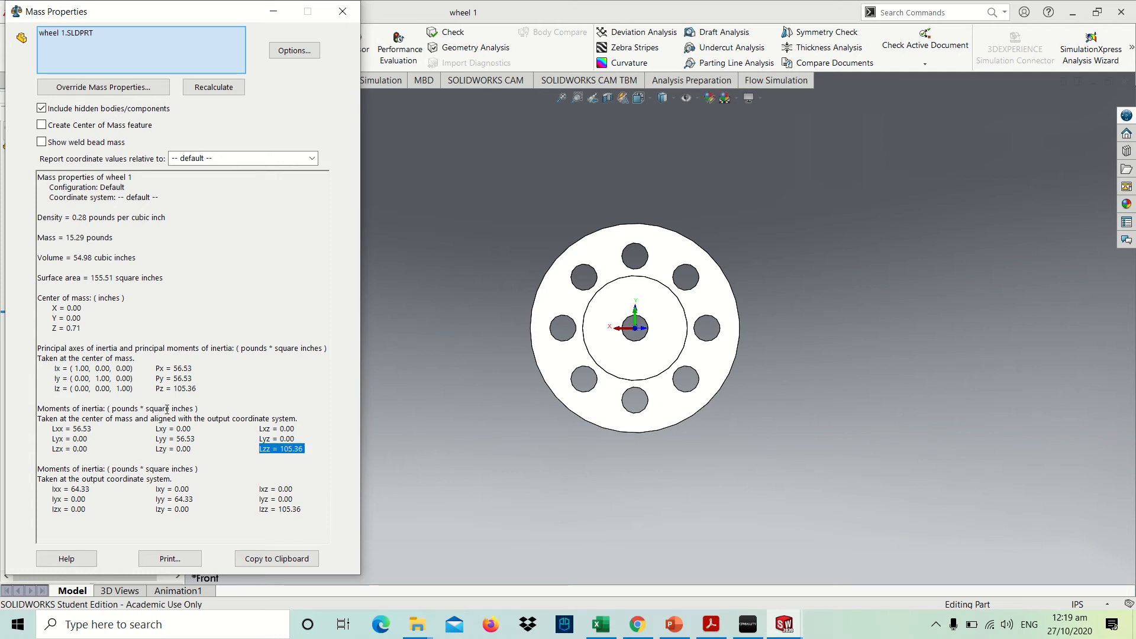
# Examine wheel 1's origin and center-of-mass axes at an angle, and return the part to the front view
pyautogui.click(417, 432)
pyautogui.moveTo(437, 410); pyautogui.dragTo(387, 437, button='middle')
pyautogui.scroll(-5, 658, 296)
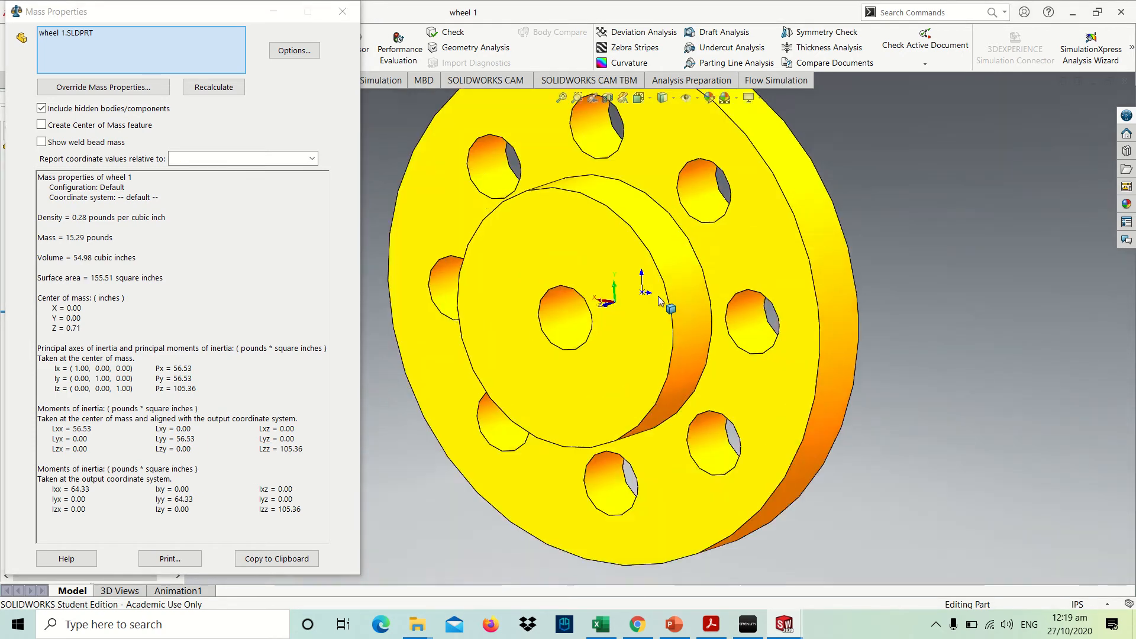
pyautogui.scroll(-2, 659, 298)
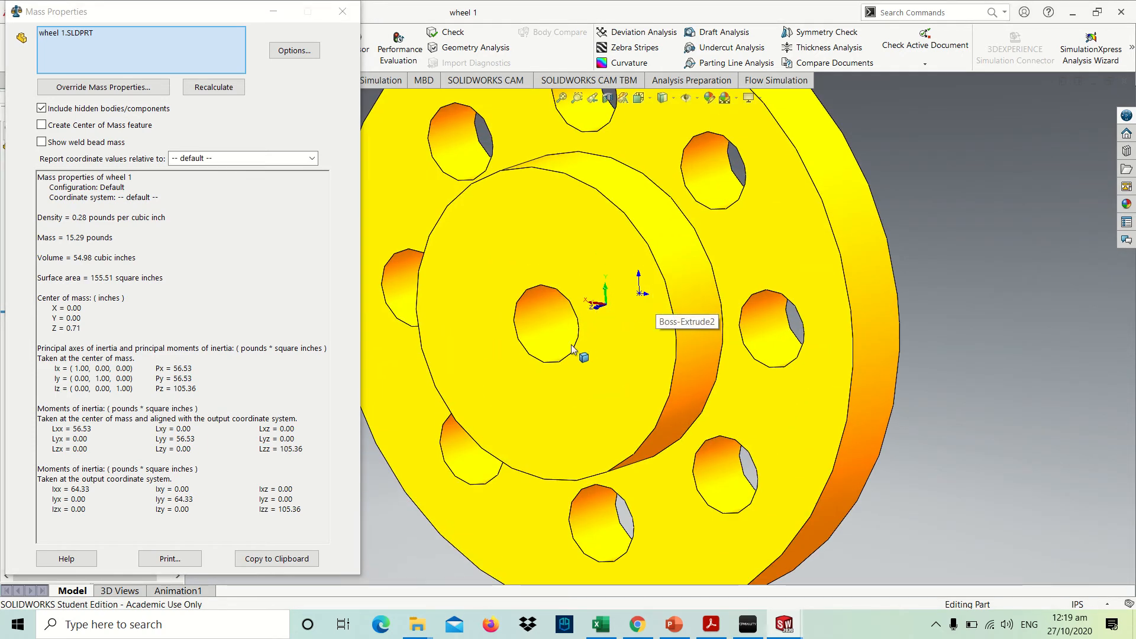
pyautogui.scroll(5, 577, 355)
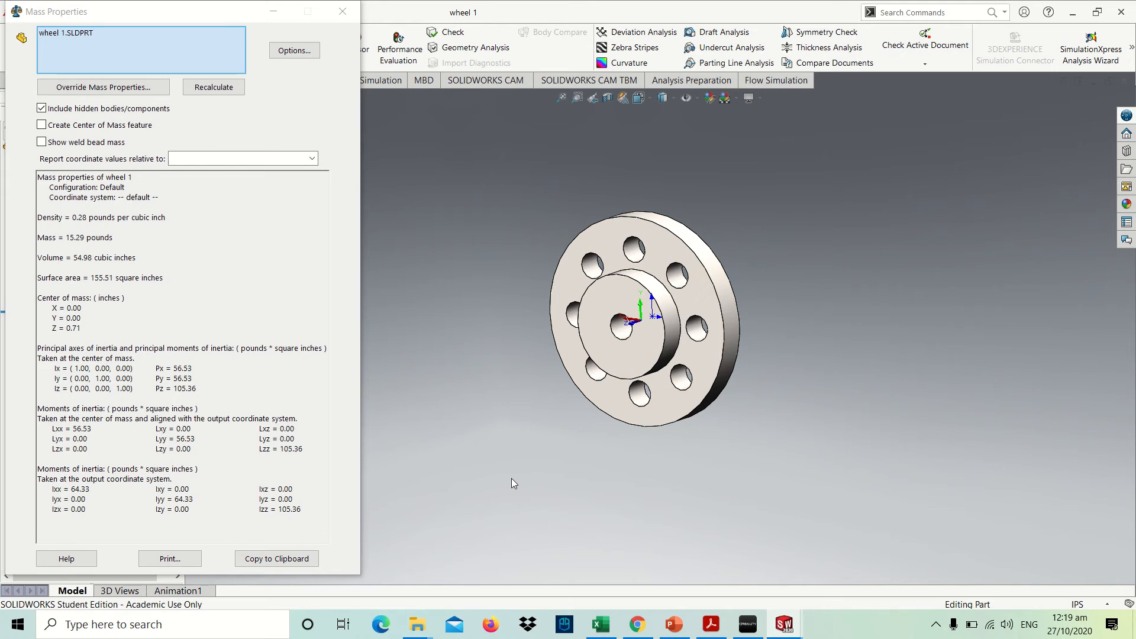
pyautogui.hotkey('ctrl', '1')
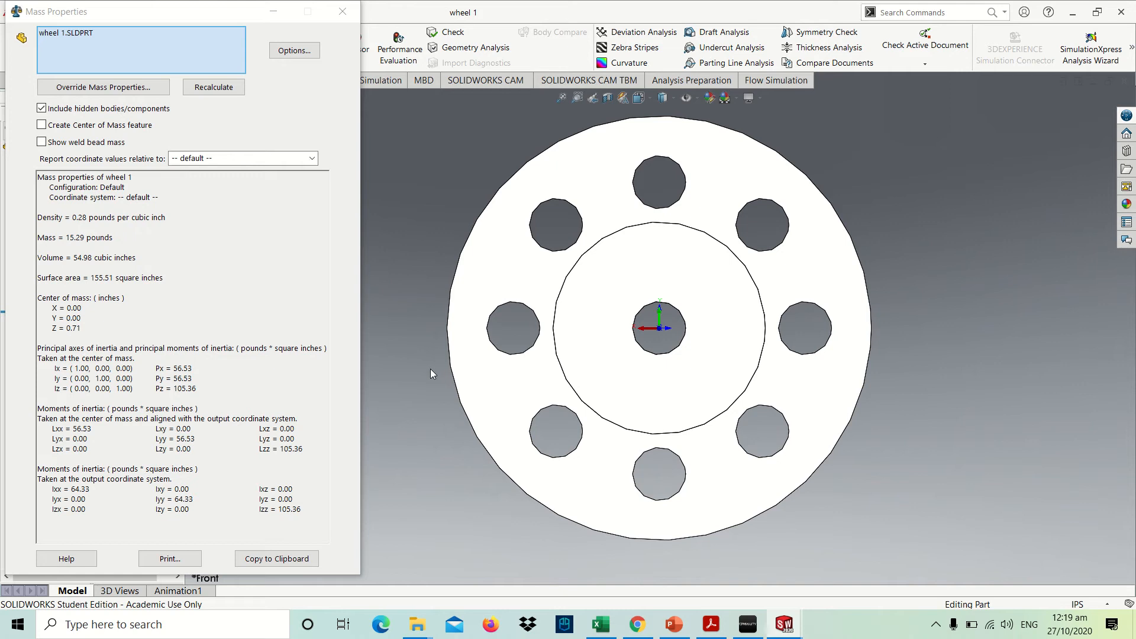
# Switch to the PDF tutorial in Acrobat Reader and examine the reference mass properties of Wheel 1 on page 3
pyautogui.hotkey('alt', 'Tab')
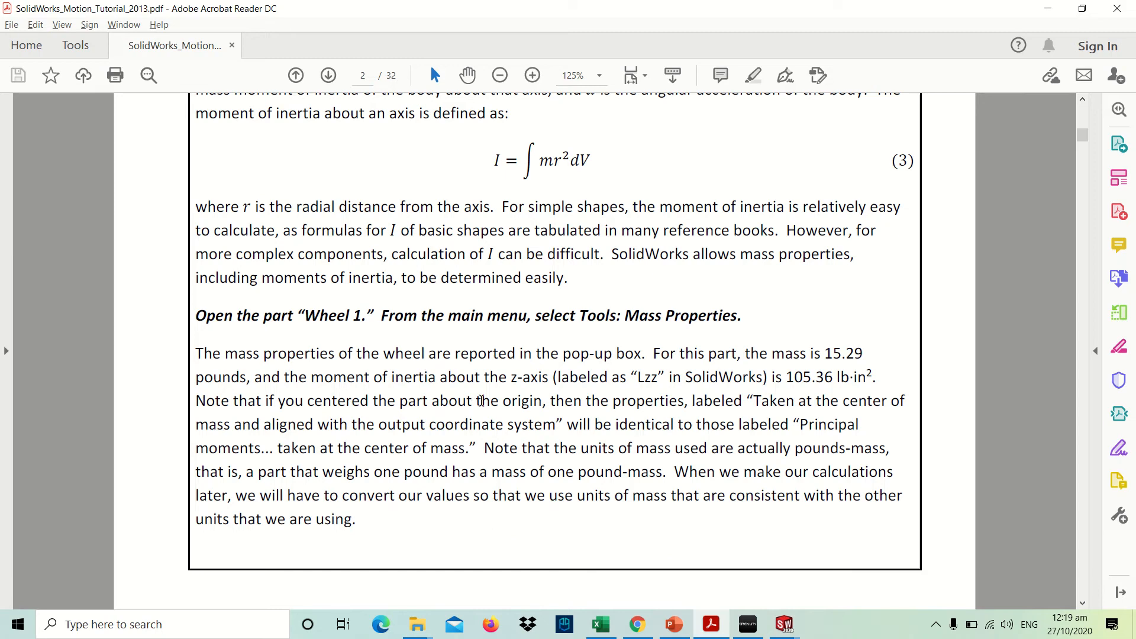
pyautogui.scroll(-5, 481, 400)
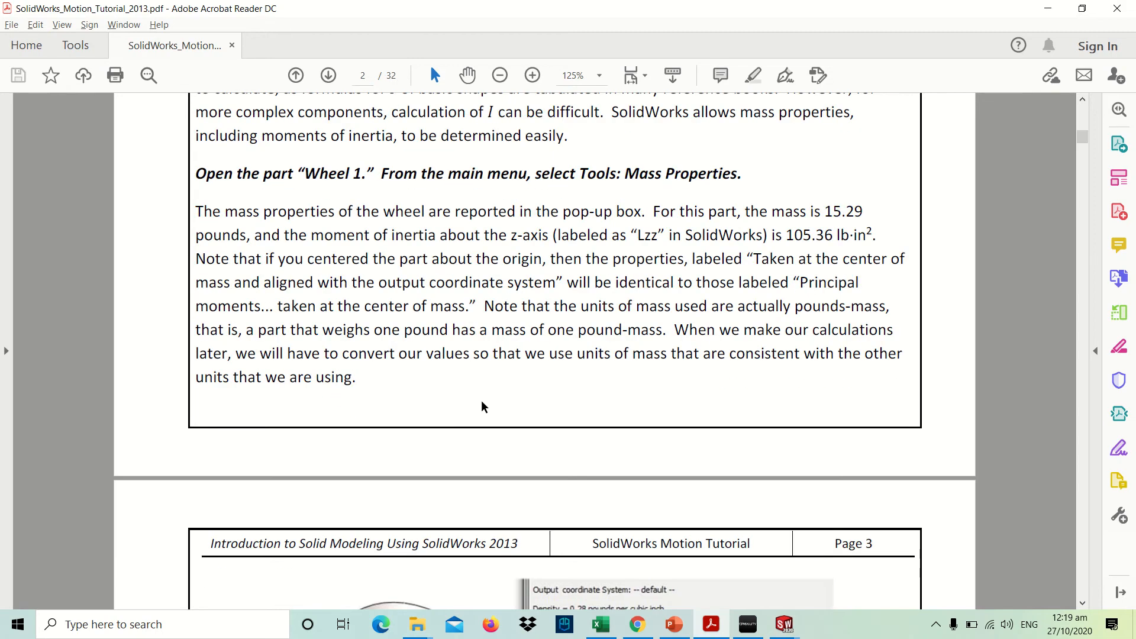
pyautogui.scroll(-9, 481, 400)
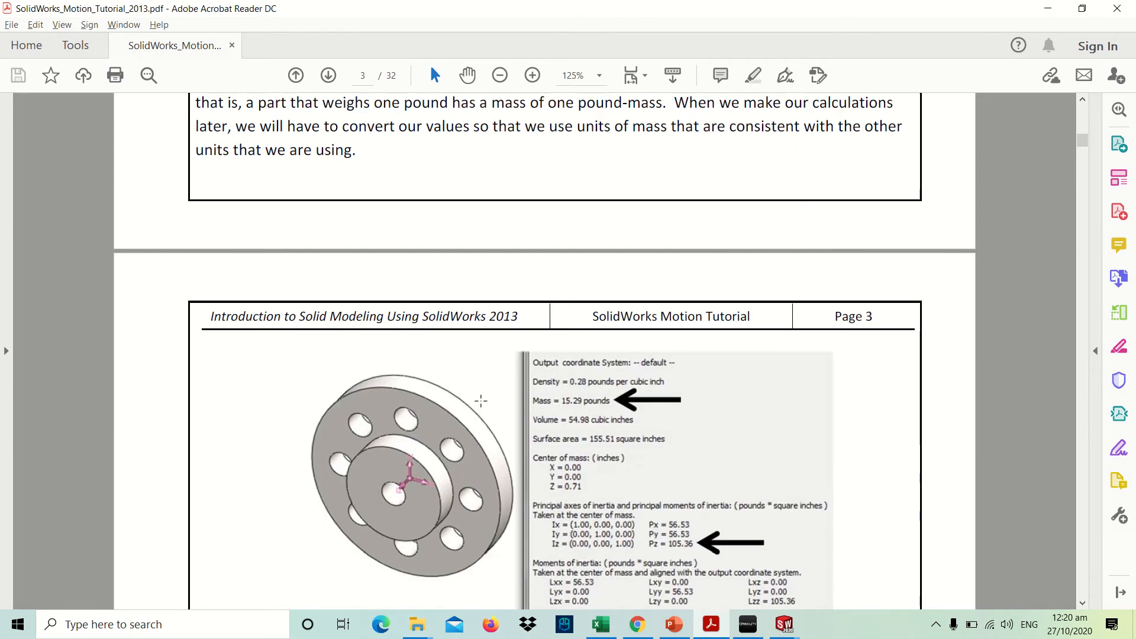
pyautogui.scroll(-4, 485, 398)
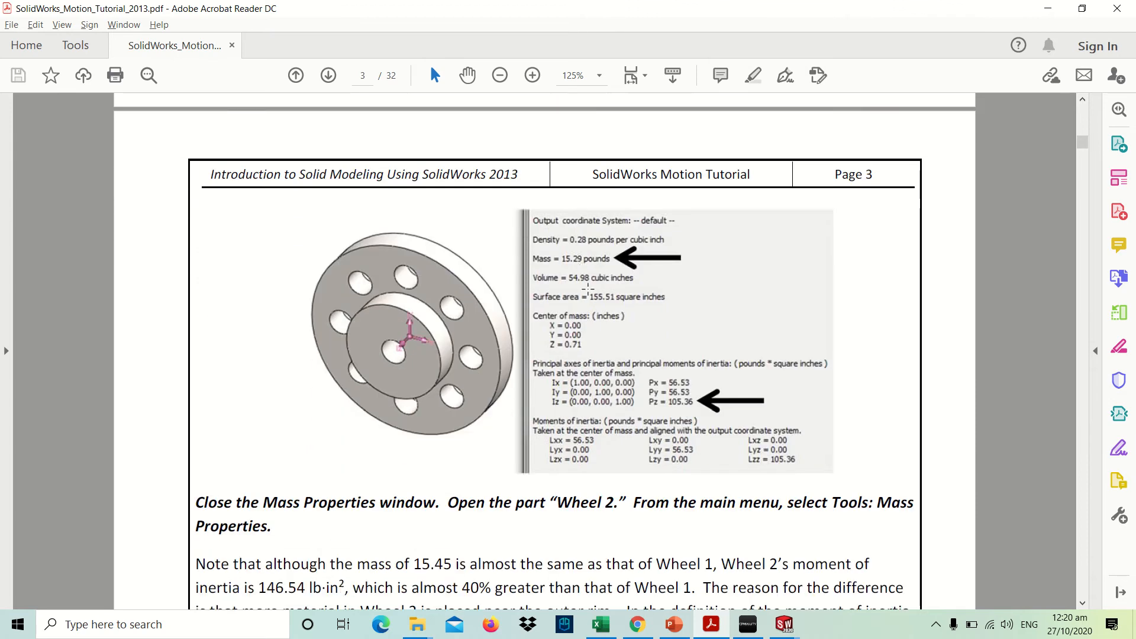
# Compare wheel 1's Pz principal moment of inertia in SolidWorks with the value marked in the PDF tutorial
pyautogui.hotkey('alt', 'Tab')
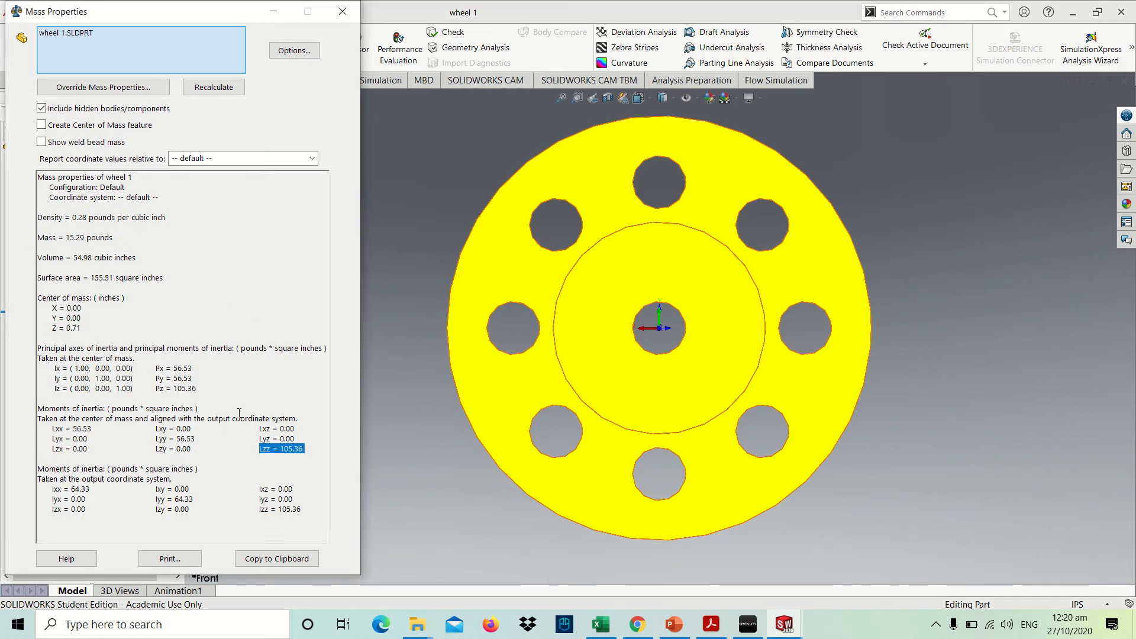
pyautogui.doubleClick(185, 388)
pyautogui.hotkey('alt', 'Tab')
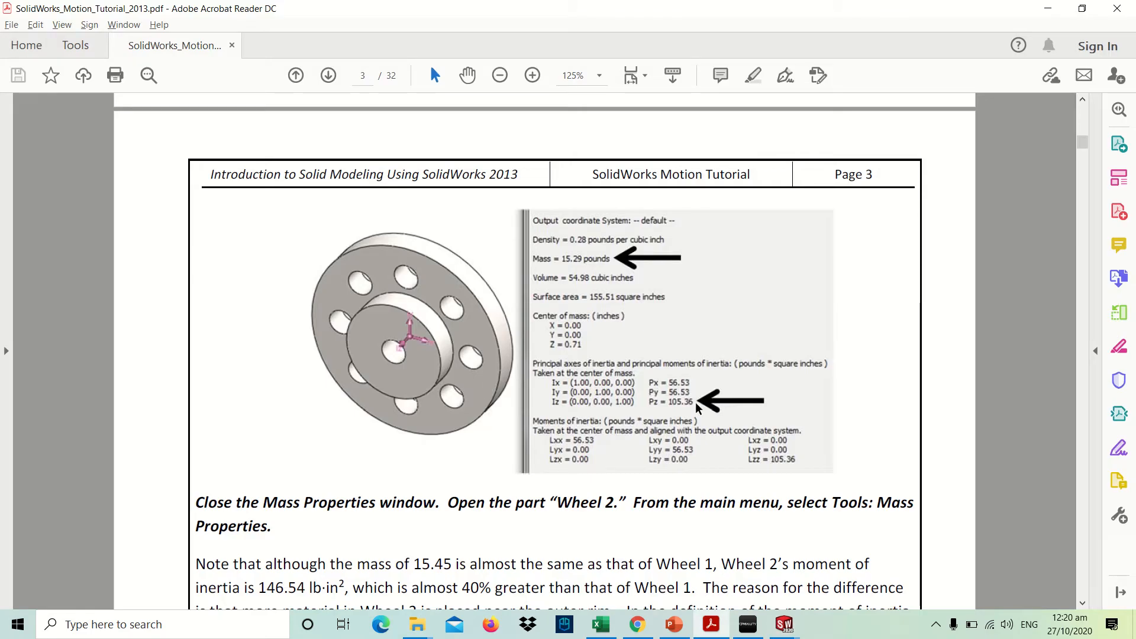
pyautogui.hotkey('alt', 'Tab')
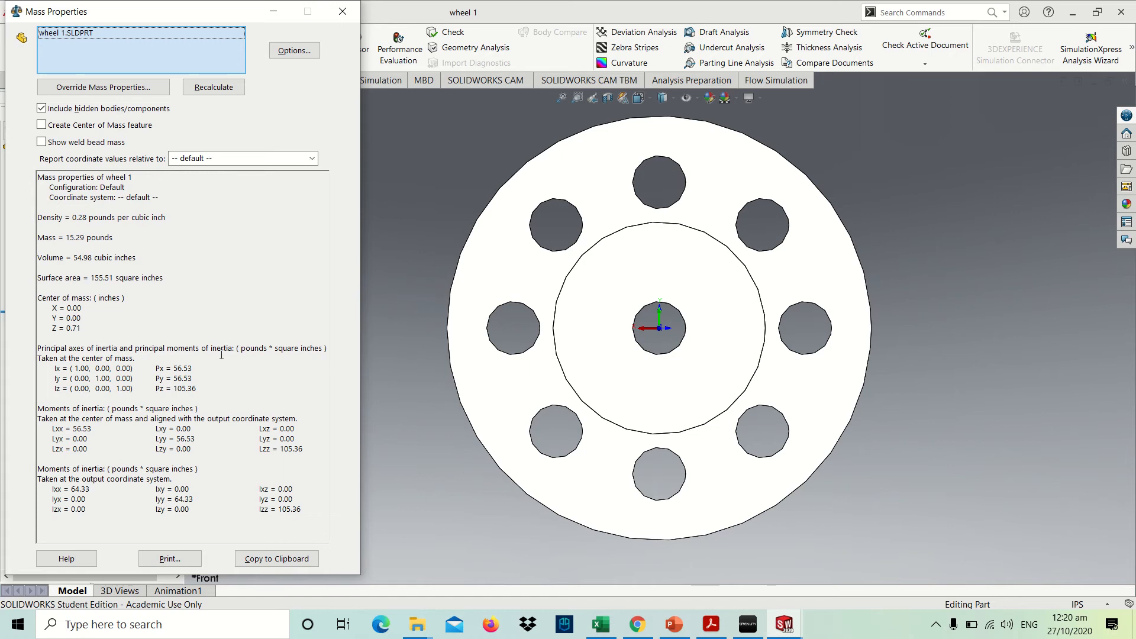
pyautogui.click(205, 392)
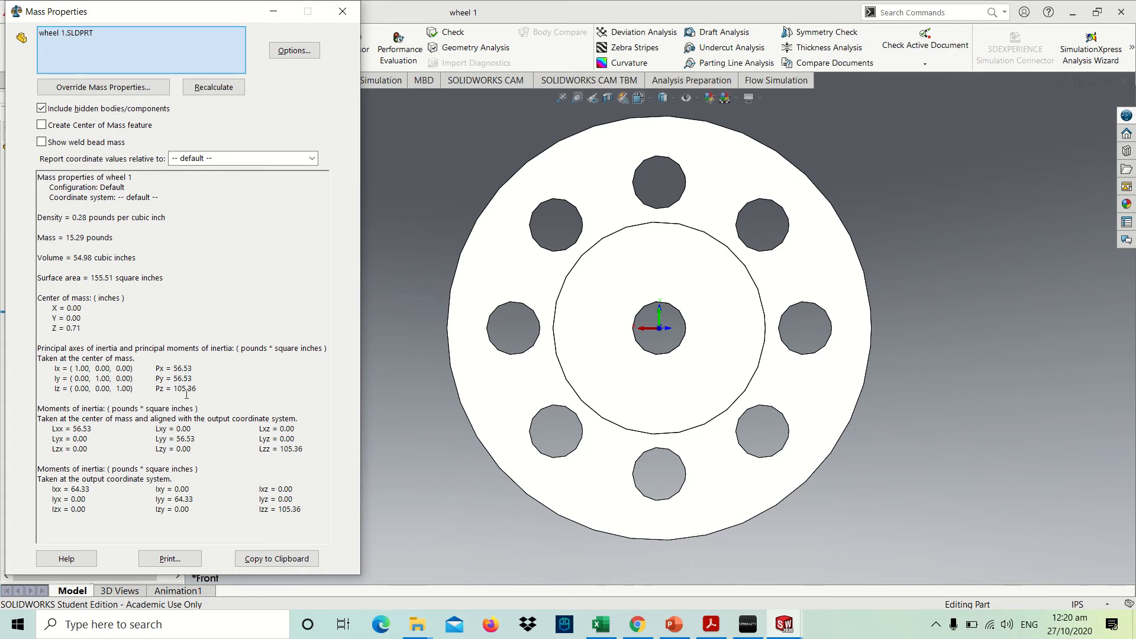
pyautogui.moveTo(153, 389); pyautogui.dragTo(209, 385)
pyautogui.click(283, 389)
# Read the tutorial's Wheel 2 instruction in Acrobat Reader, and close wheel 1's Mass Properties window in SolidWorks
pyautogui.hotkey('alt', 'Tab')
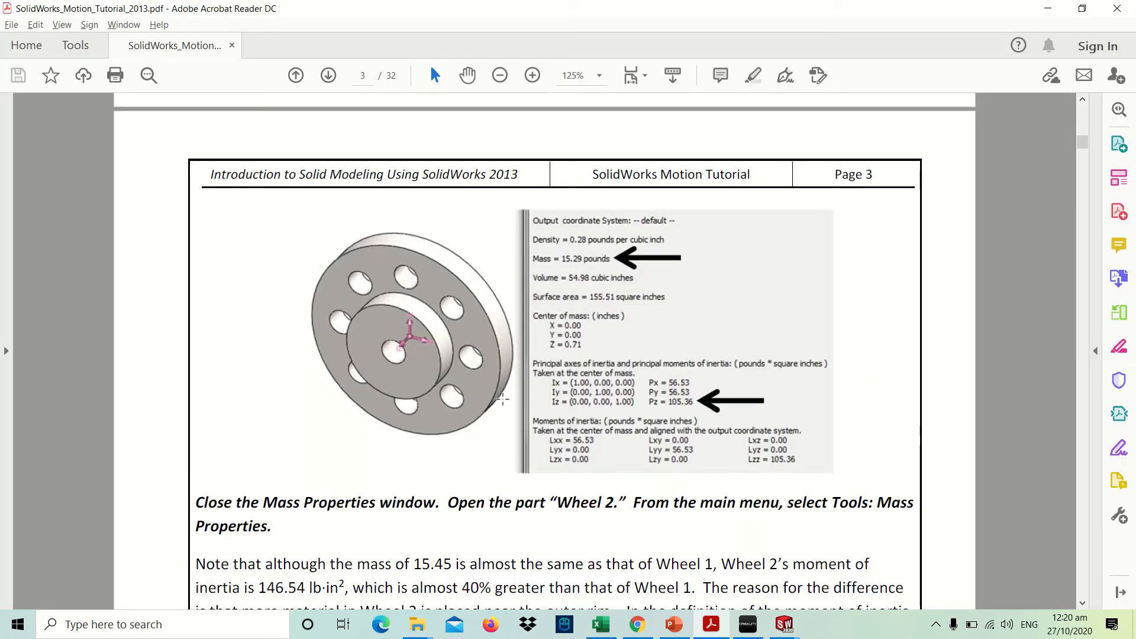
pyautogui.scroll(-3, 503, 400)
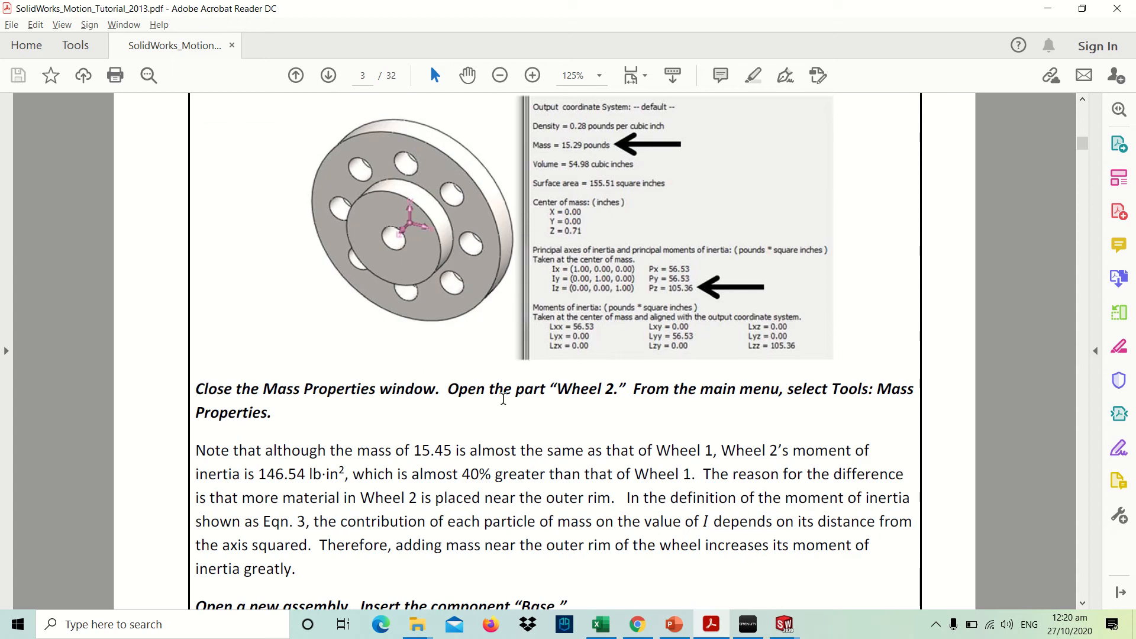
pyautogui.hotkey('alt', 'Tab')
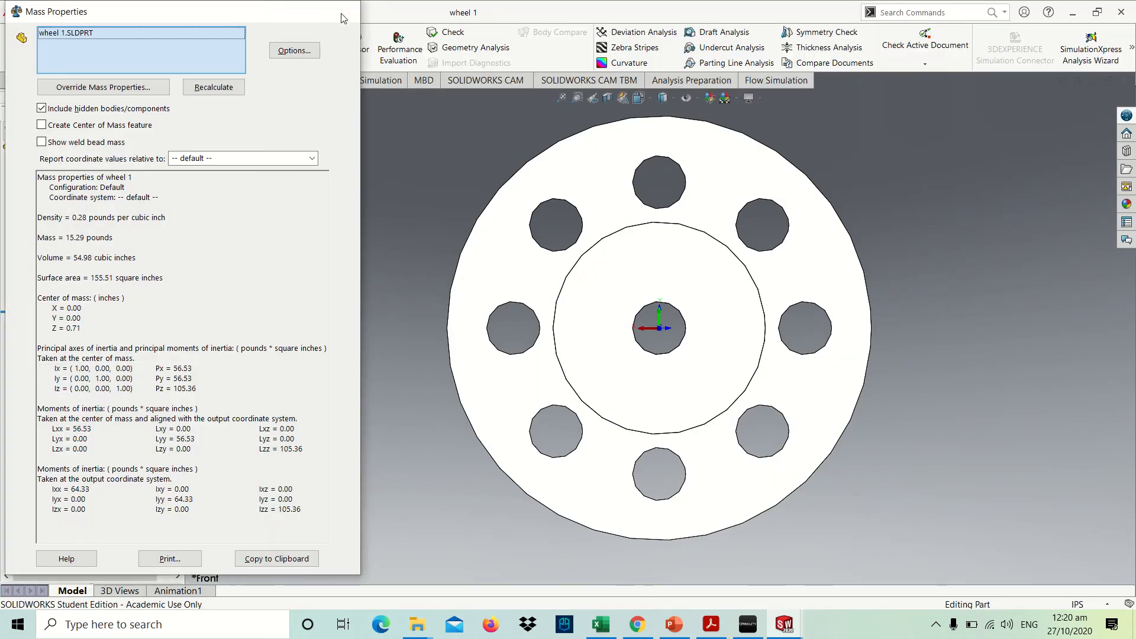
pyautogui.click(343, 14)
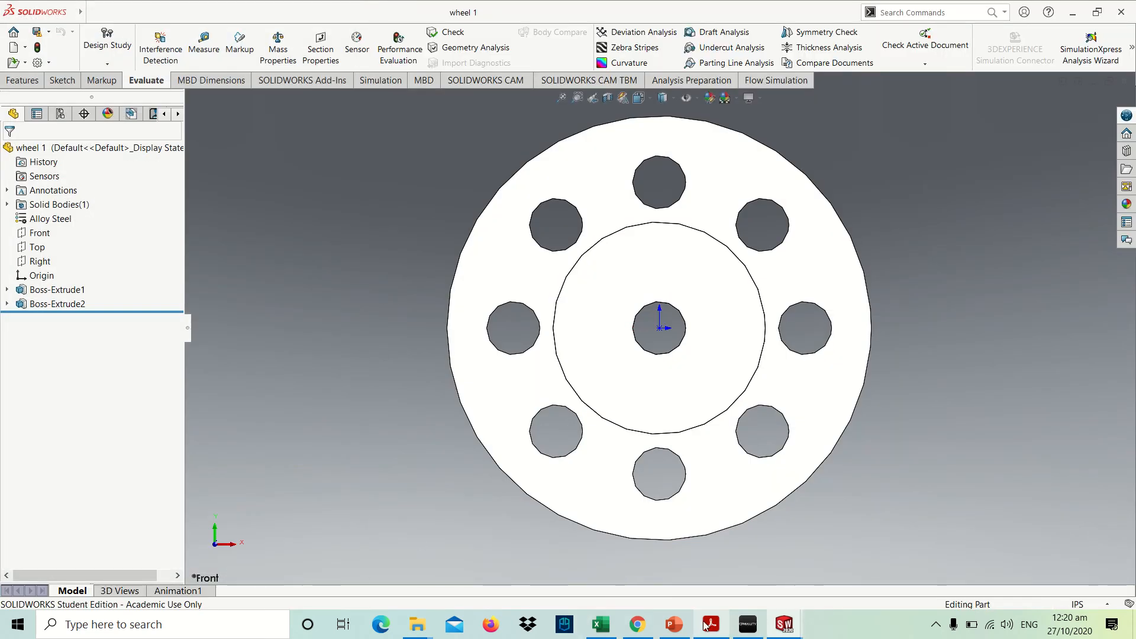
# Switch to the wheel 2 part, inspect its rim and recess, and orient the view normal to the recessed face
pyautogui.moveTo(785, 624)
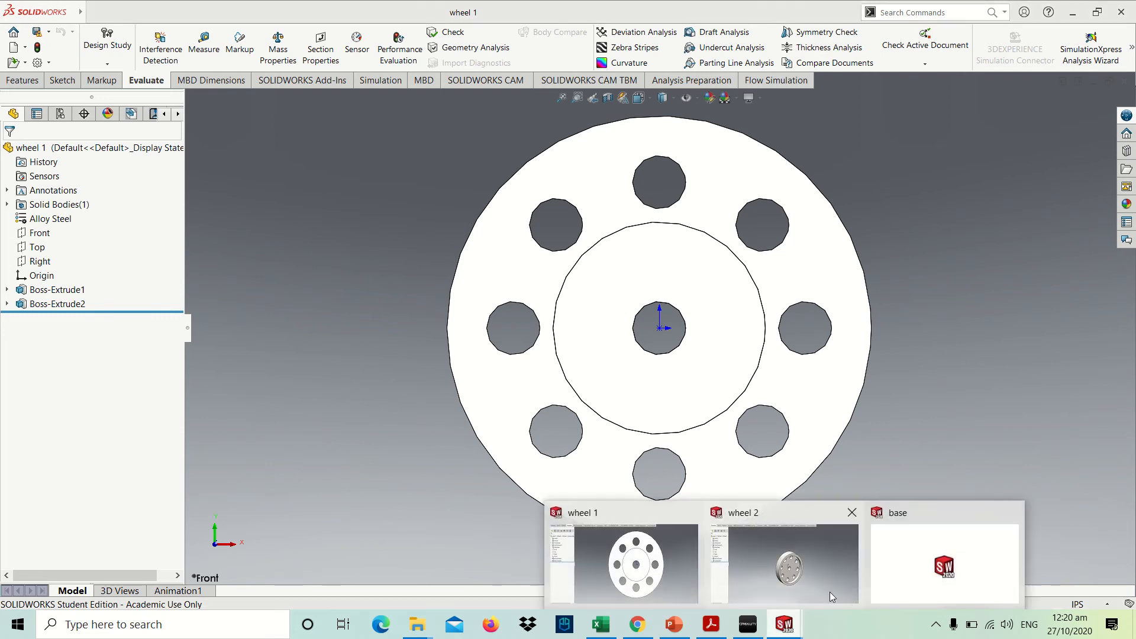
pyautogui.click(808, 537)
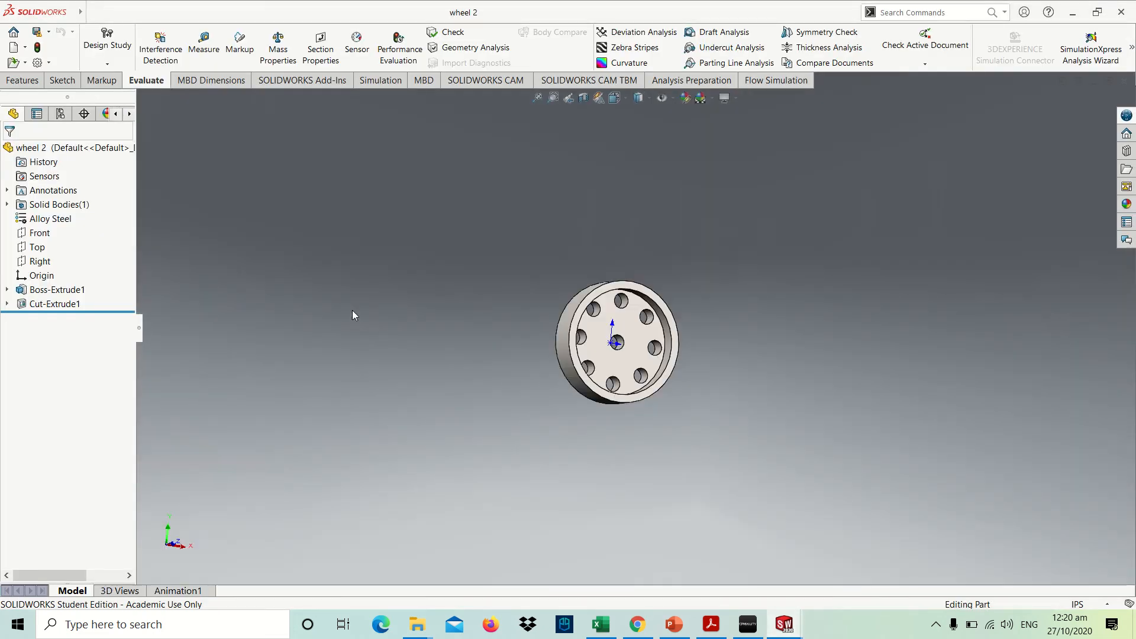
pyautogui.hotkey('ctrl', '1')
pyautogui.scroll(4, 659, 354)
pyautogui.moveTo(660, 354); pyautogui.dragTo(662, 170, button='middle')
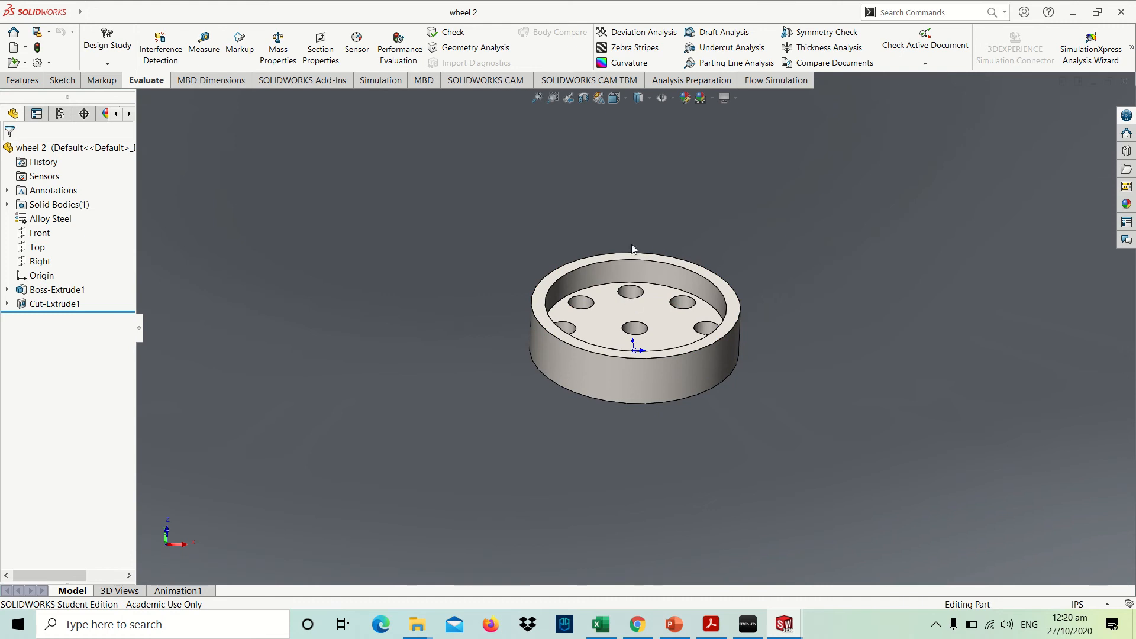
pyautogui.moveTo(607, 276); pyautogui.dragTo(608, 390, button='middle')
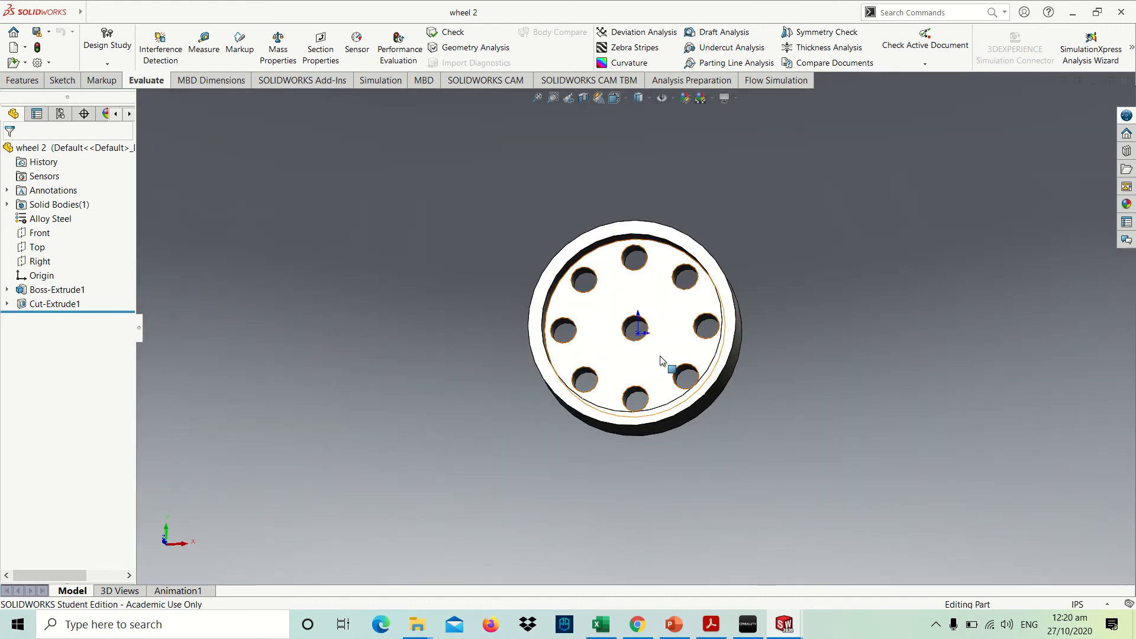
pyautogui.click(650, 303)
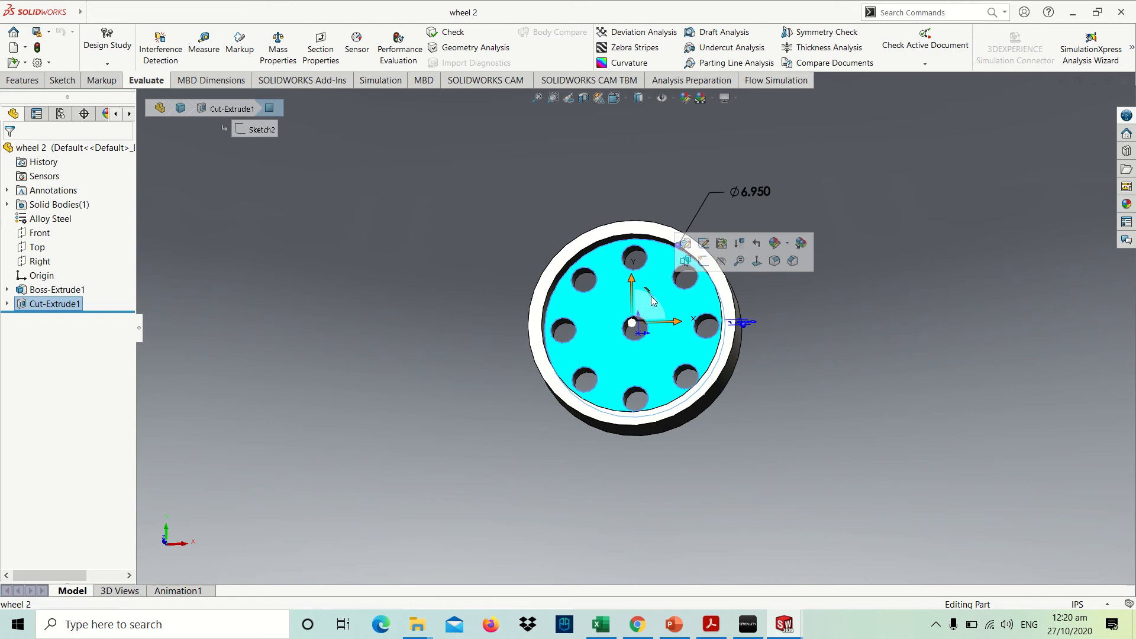
pyautogui.click(759, 261)
# Read the Wheel 2 note in the PDF tutorial in Acrobat Reader, and evaluate wheel 2's mass properties in SolidWorks to check its mass
pyautogui.hotkey('alt', 'Tab')
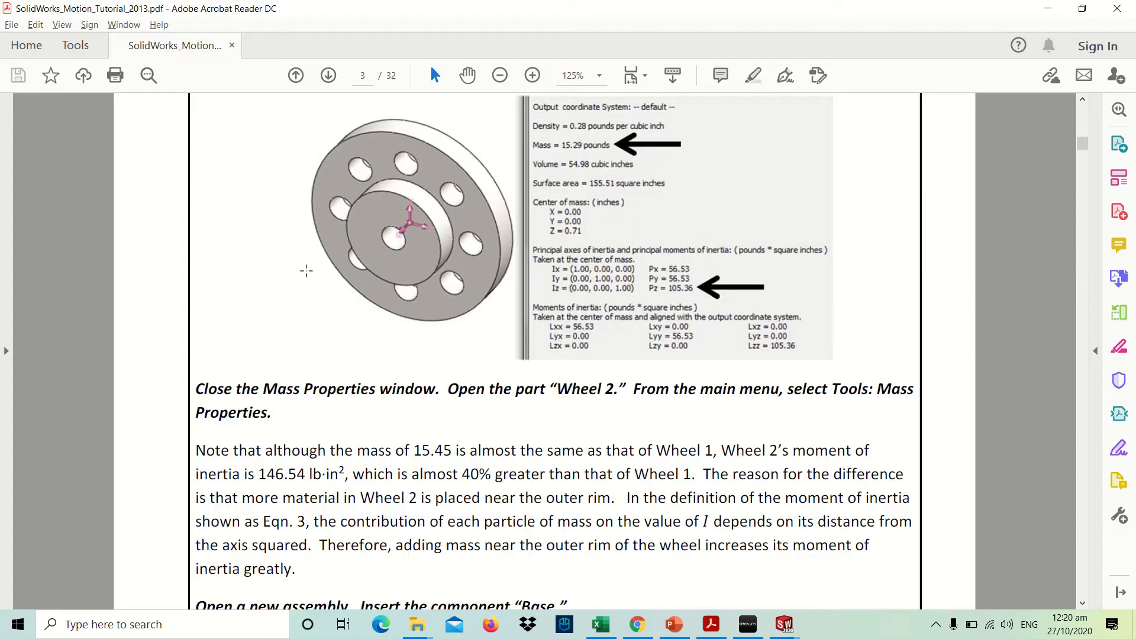
pyautogui.scroll(-2, 468, 431)
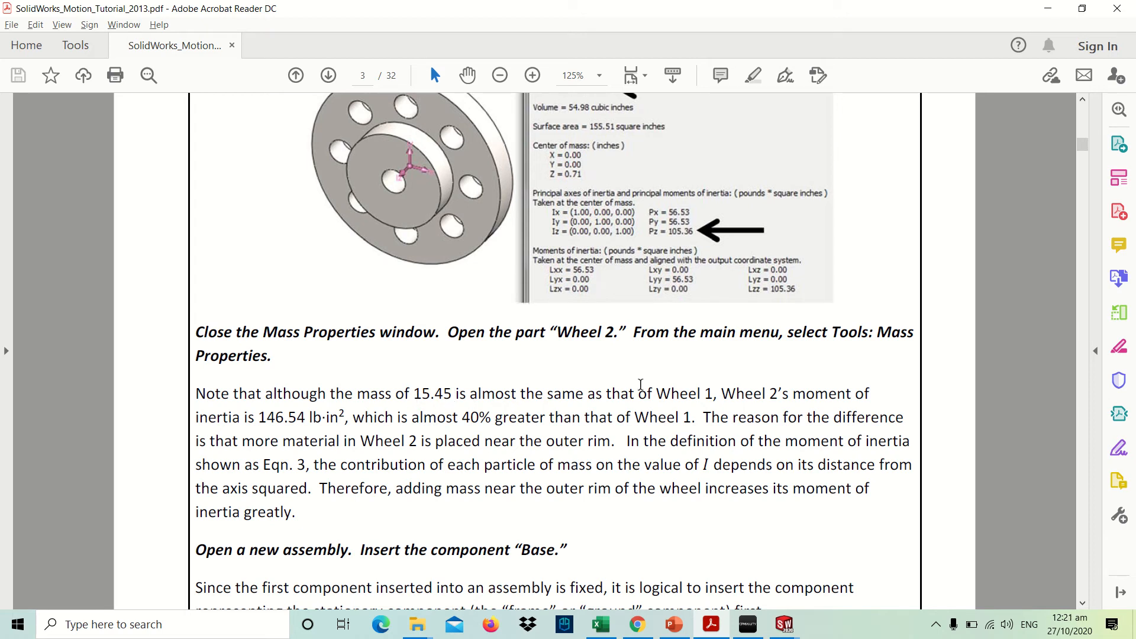
pyautogui.hotkey('alt', 'Tab')
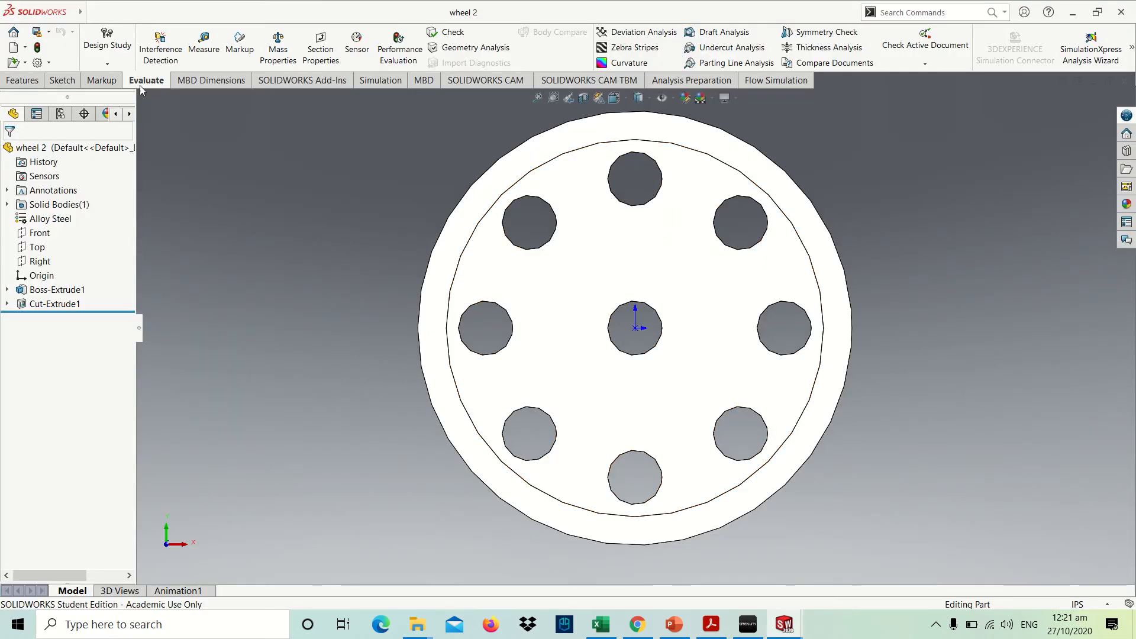
pyautogui.click(277, 48)
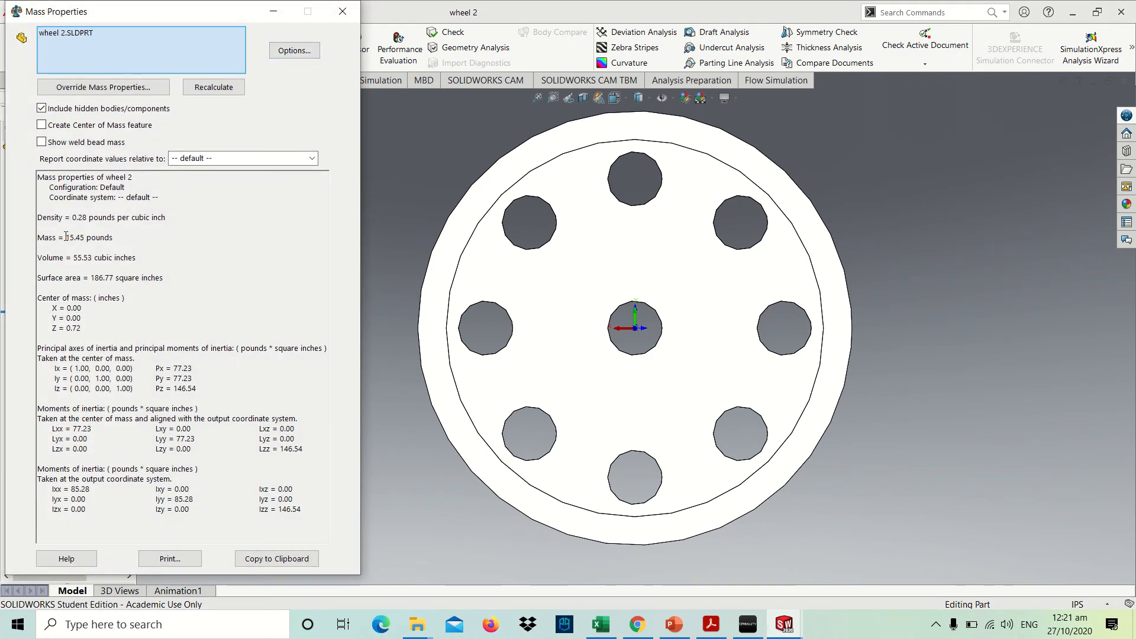
pyautogui.moveTo(47, 237); pyautogui.dragTo(122, 236)
pyautogui.click(122, 237)
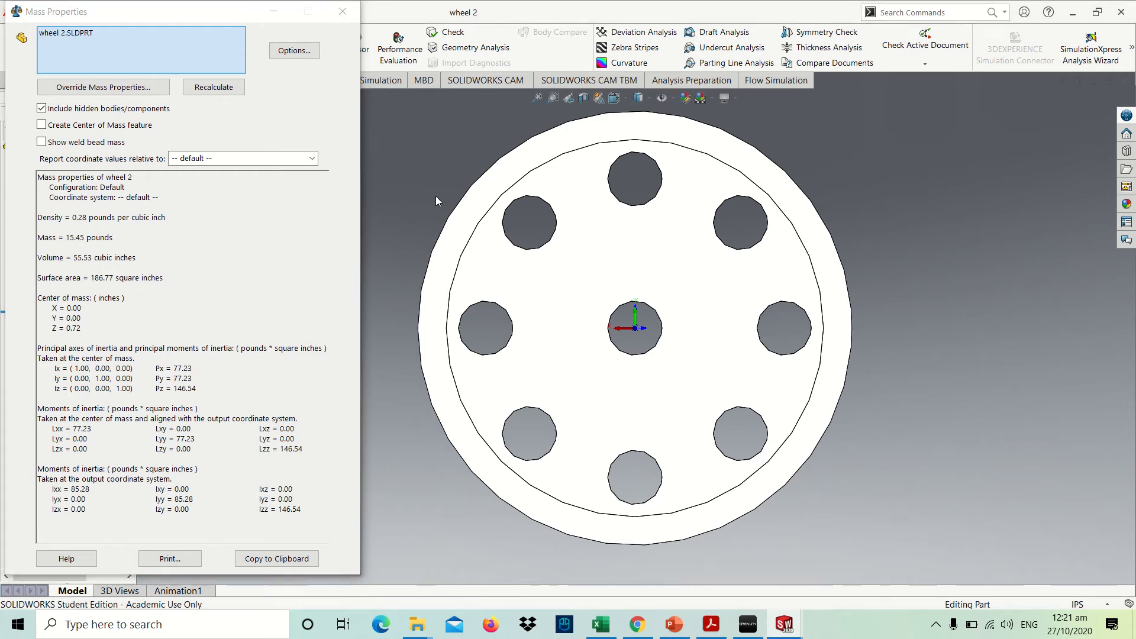
# Compare the Wheel 2 moment of inertia stated in the PDF tutorial with wheel 2's Pz principal moment in SolidWorks
pyautogui.hotkey('alt', 'Tab')
pyautogui.scroll(-1, 463, 419)
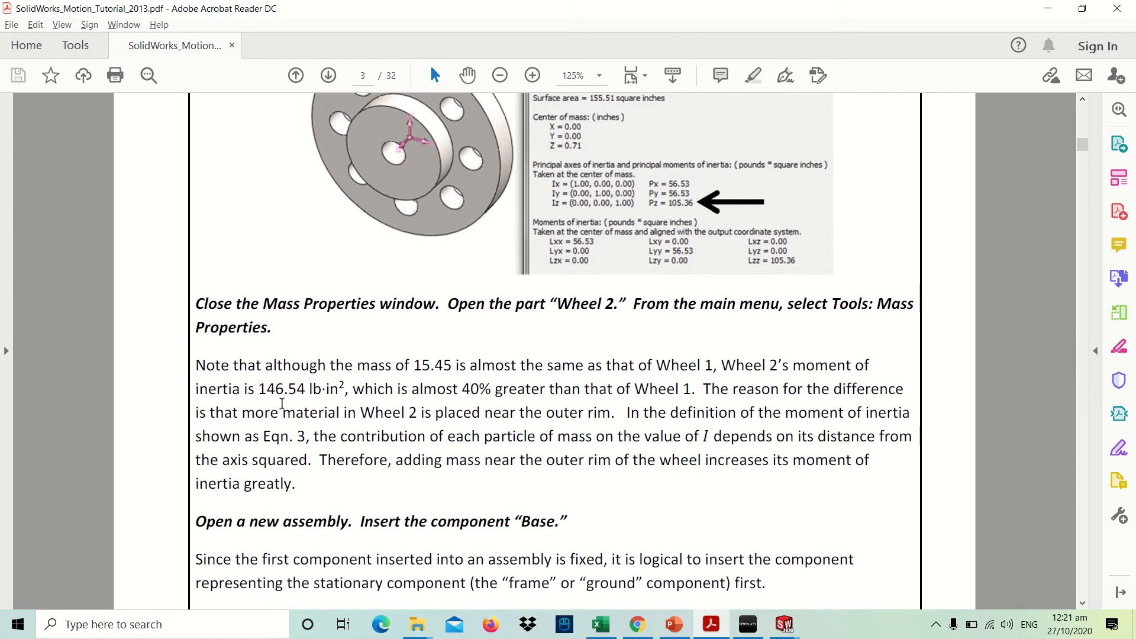
pyautogui.moveTo(266, 389); pyautogui.dragTo(309, 386)
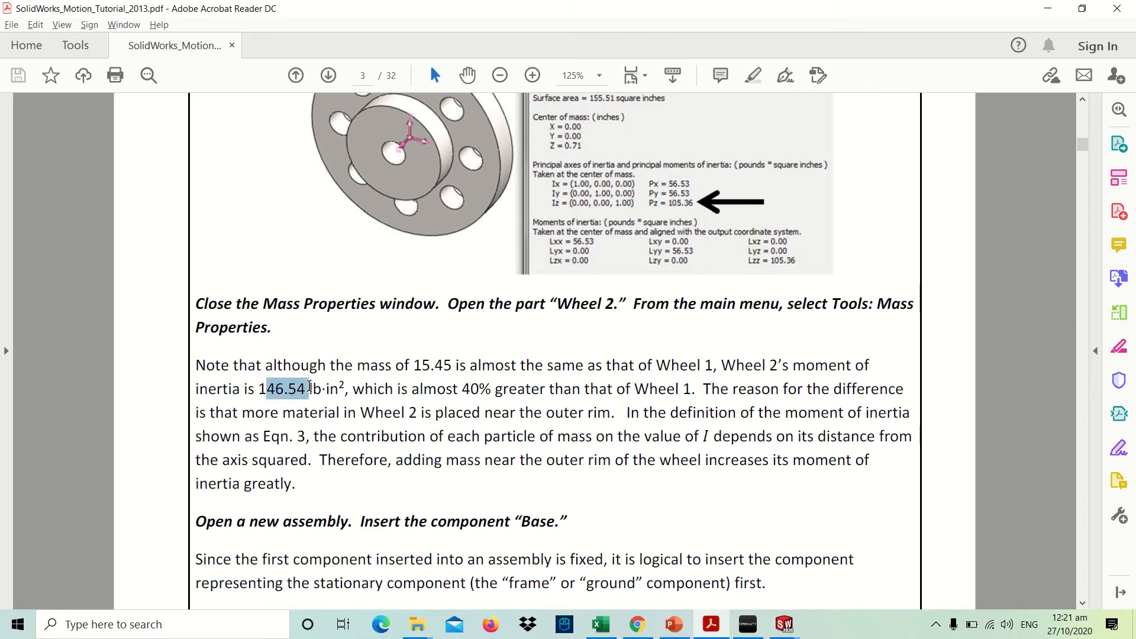
pyautogui.click(348, 394)
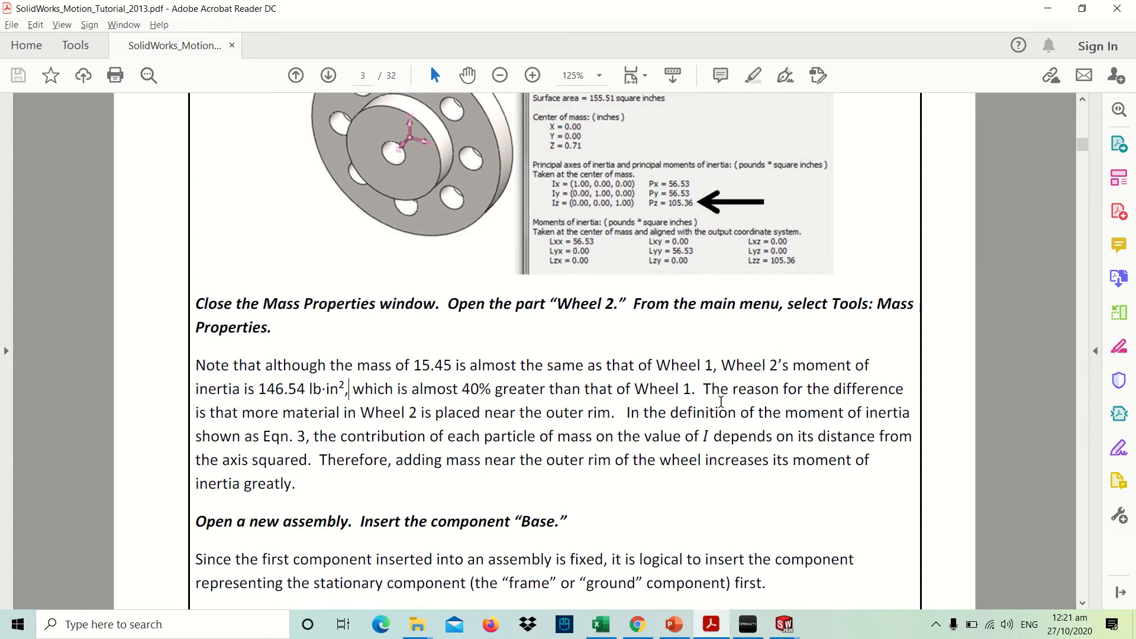
pyautogui.hotkey('alt', 'Tab')
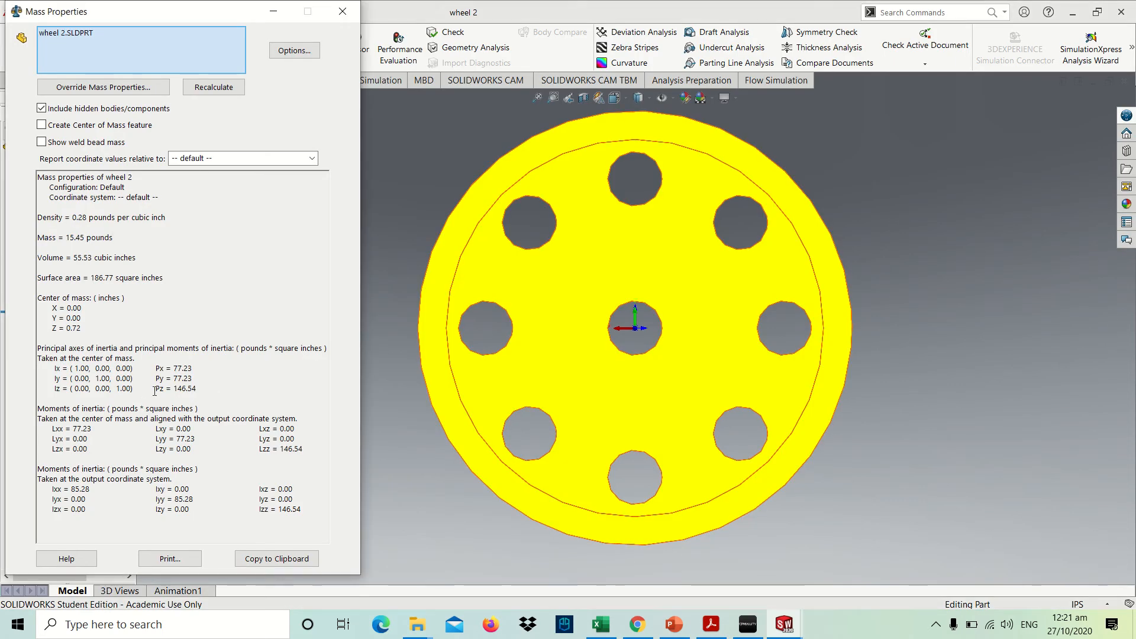
pyautogui.moveTo(155, 391); pyautogui.dragTo(201, 391)
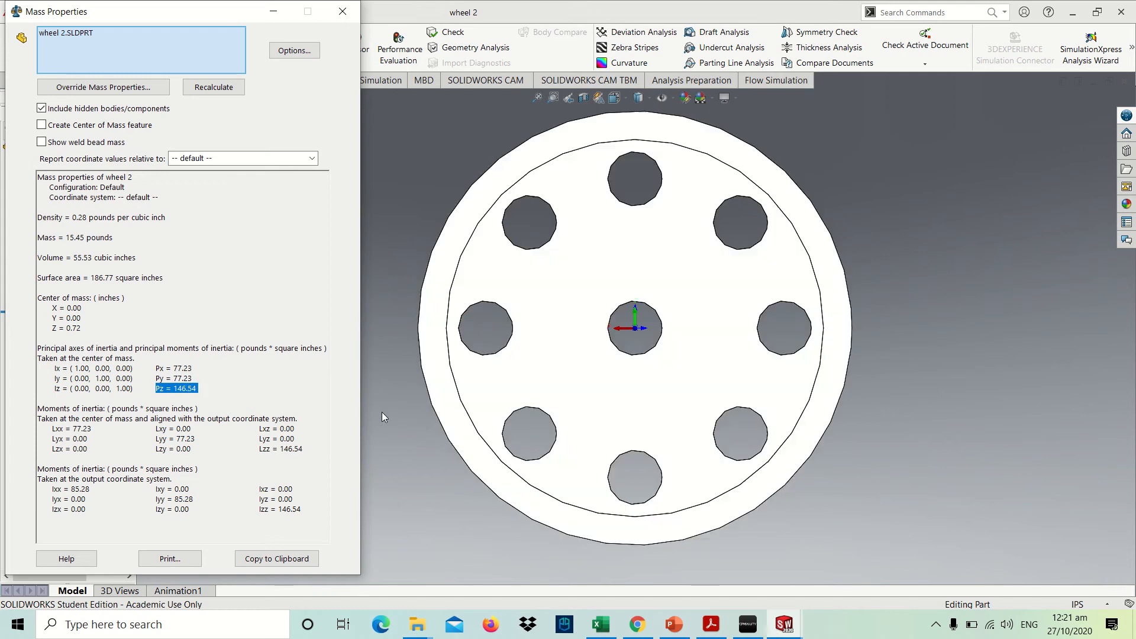
# Read the tutorial's instructions for the new assembly and its mates in Acrobat Reader, and close wheel 2's Mass Properties window in SolidWorks
pyautogui.hotkey('alt', 'Tab')
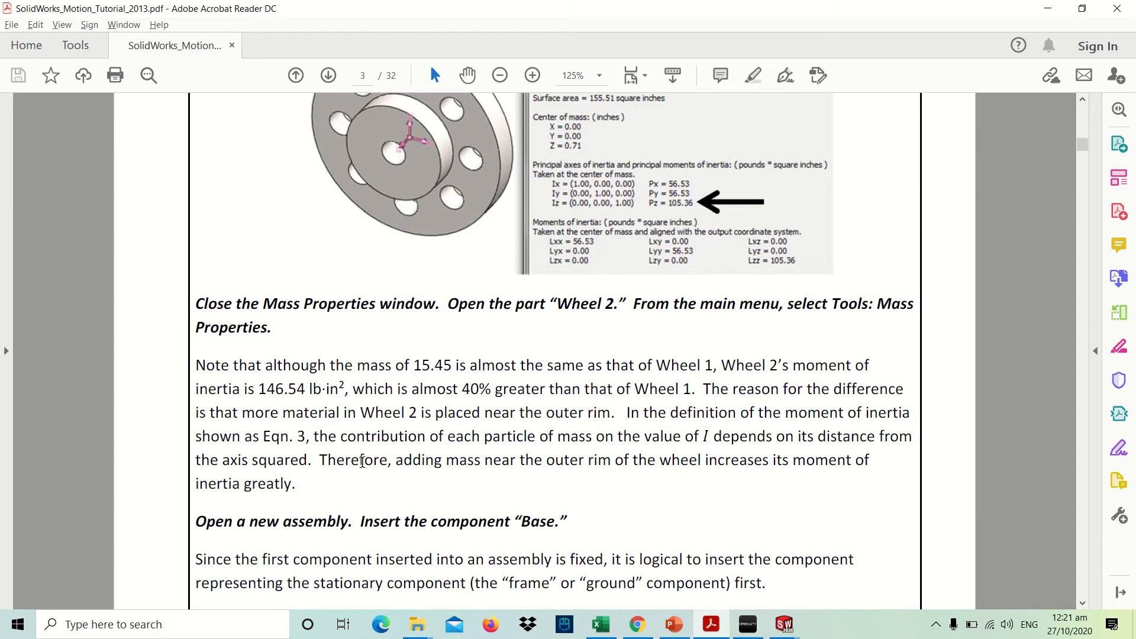
pyautogui.scroll(3, 574, 462)
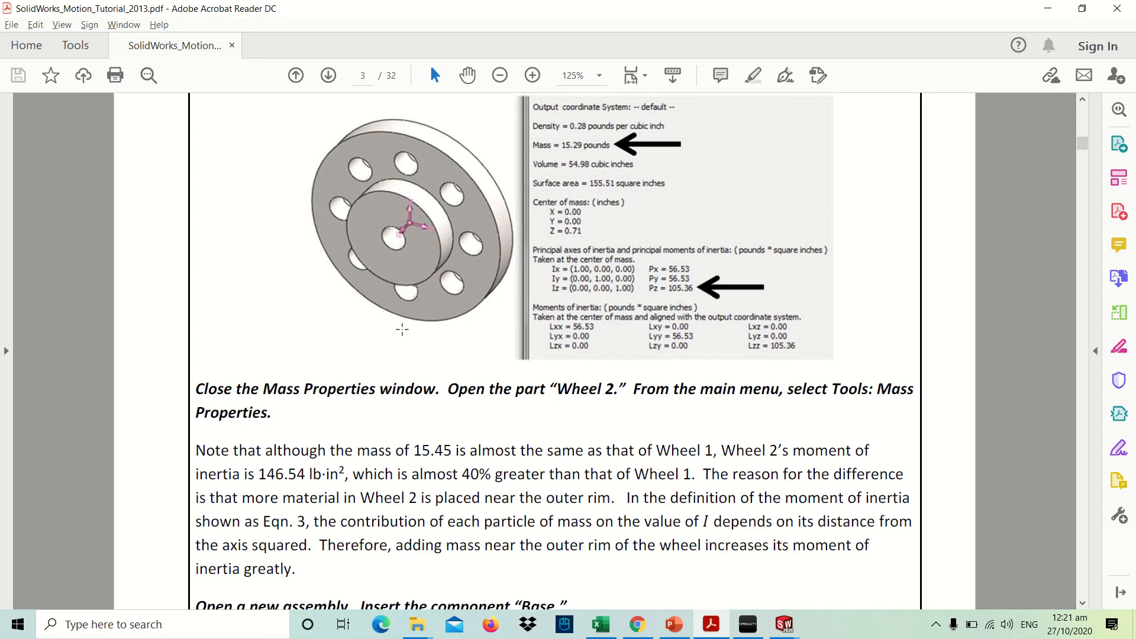
pyautogui.scroll(-2, 402, 329)
pyautogui.scroll(-7, 402, 329)
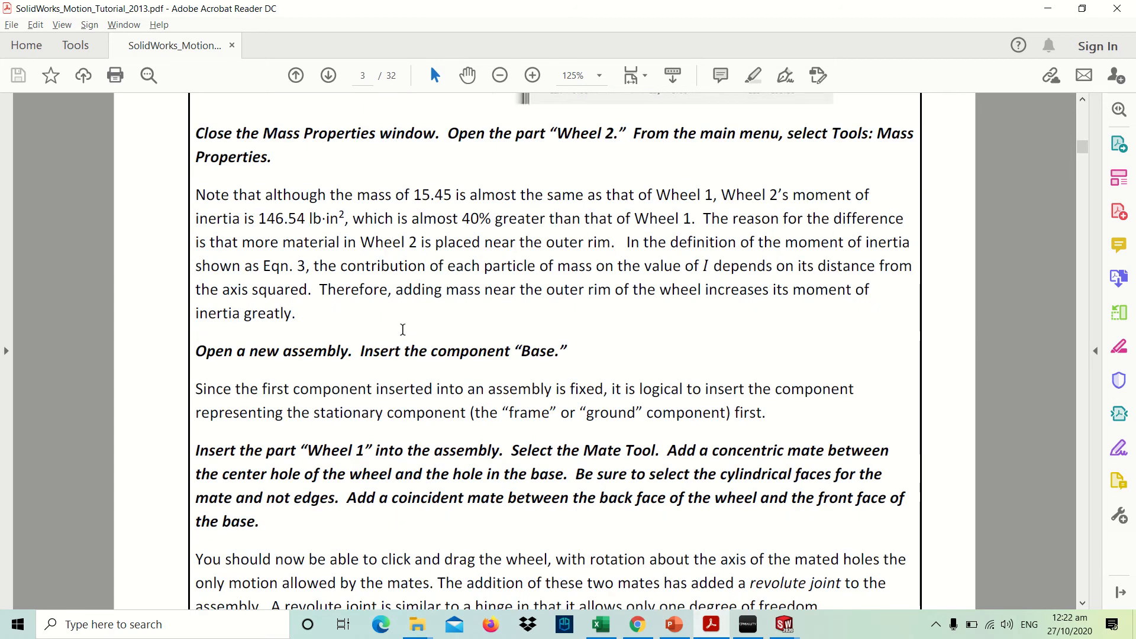
pyautogui.scroll(-1, 402, 330)
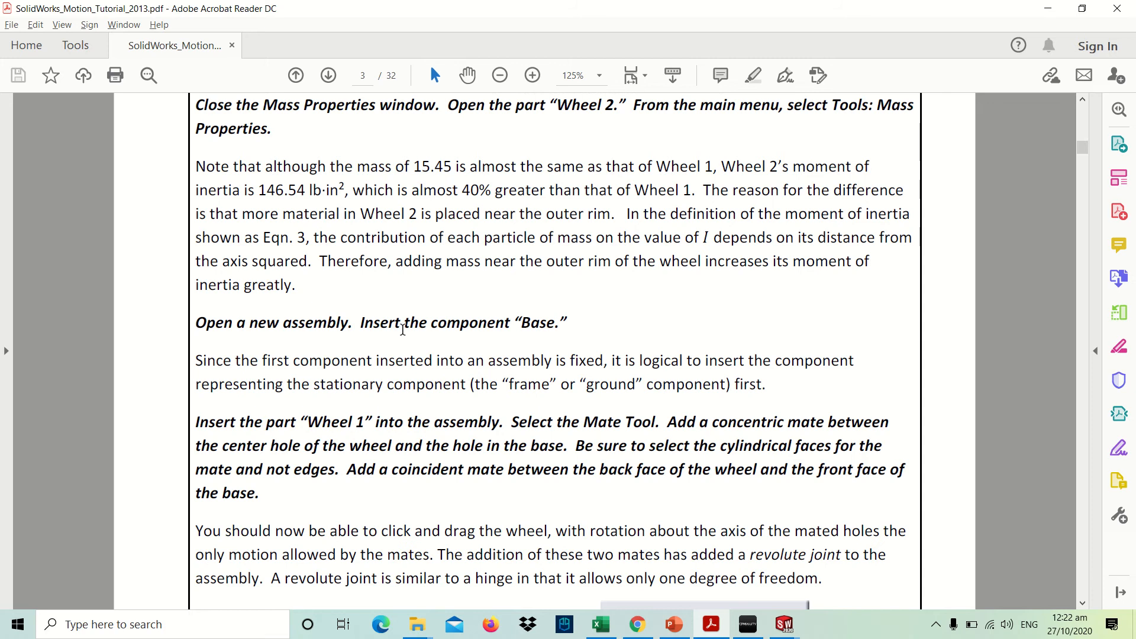
pyautogui.scroll(-3, 403, 330)
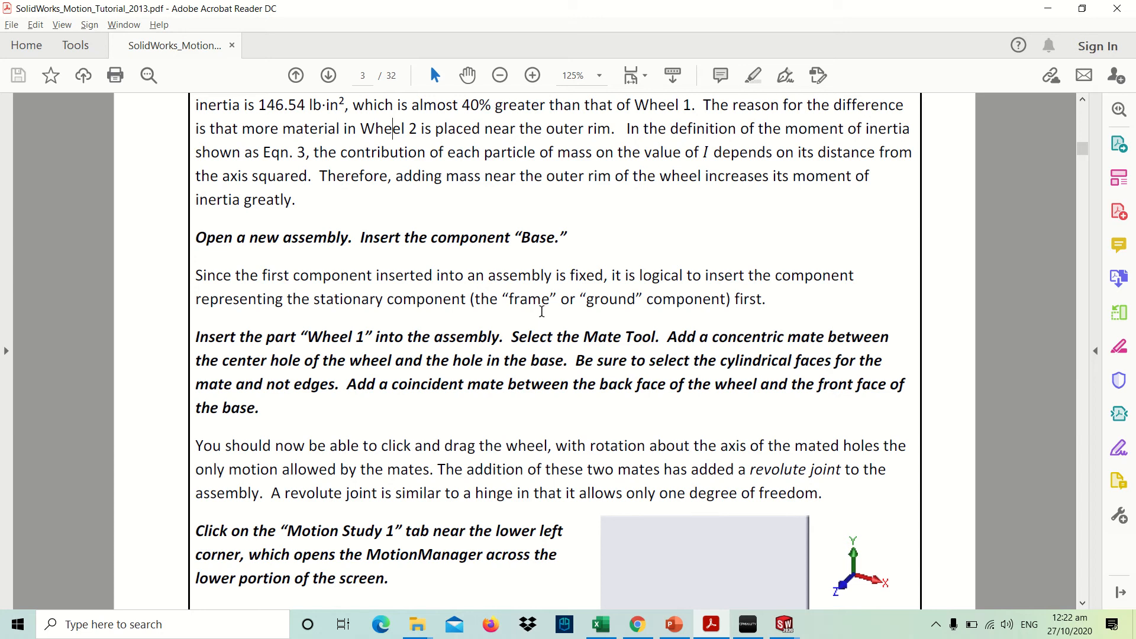
pyautogui.hotkey('alt', 'Tab')
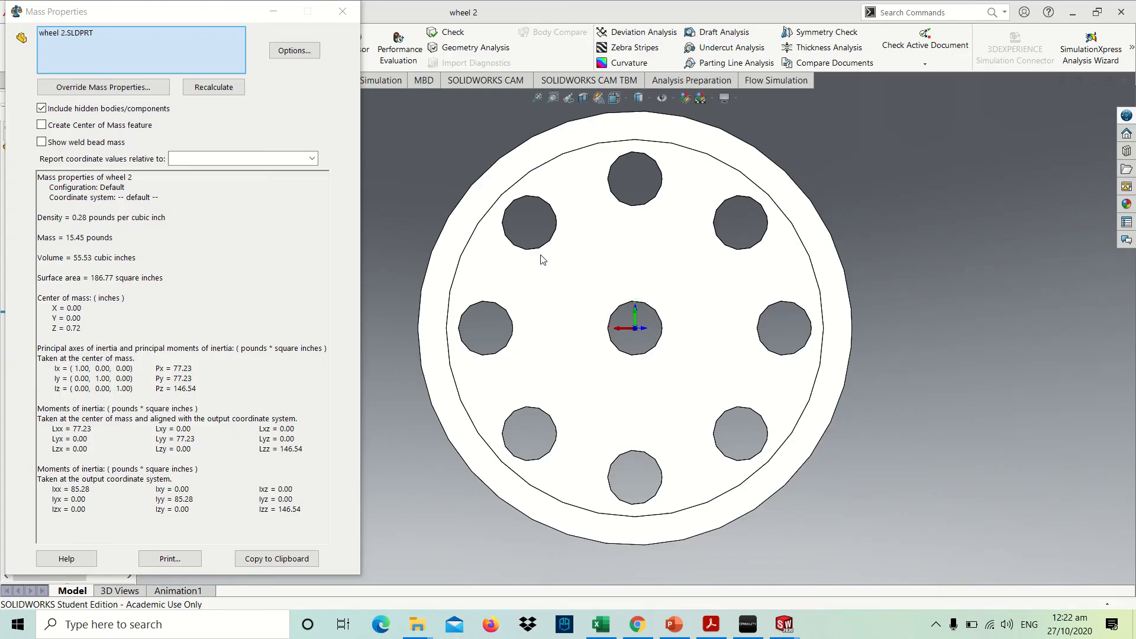
pyautogui.click(343, 11)
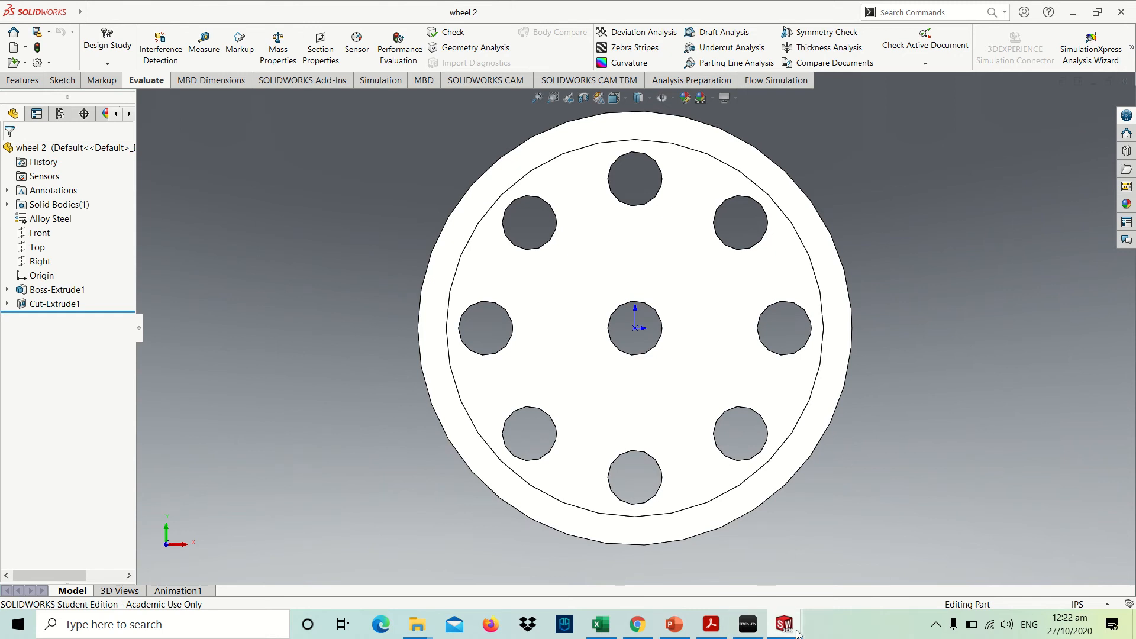
# Switch to the base part, make a new assembly from it with the base fixed at the origin, and show the front view
pyautogui.moveTo(794, 629)
pyautogui.click(894, 556)
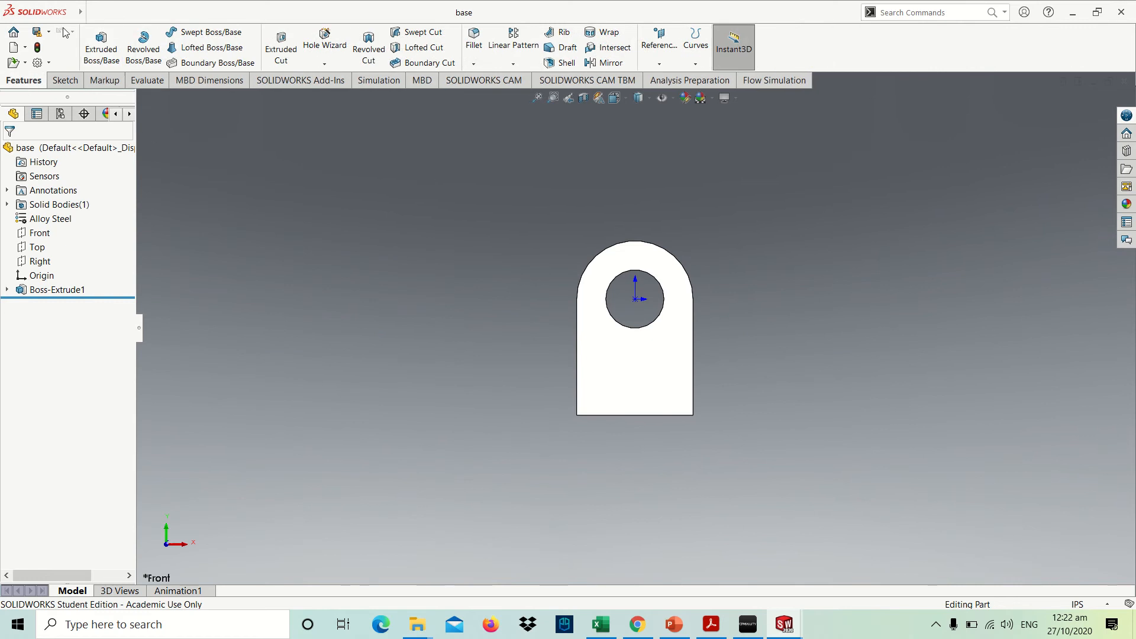
pyautogui.click(92, 14)
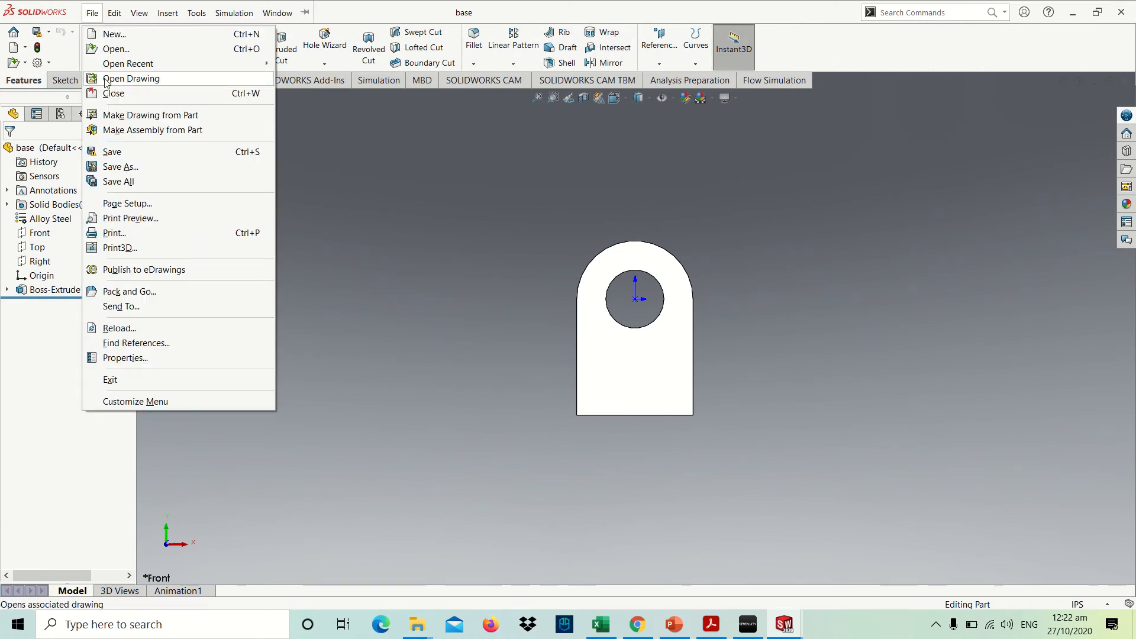
pyautogui.click(133, 132)
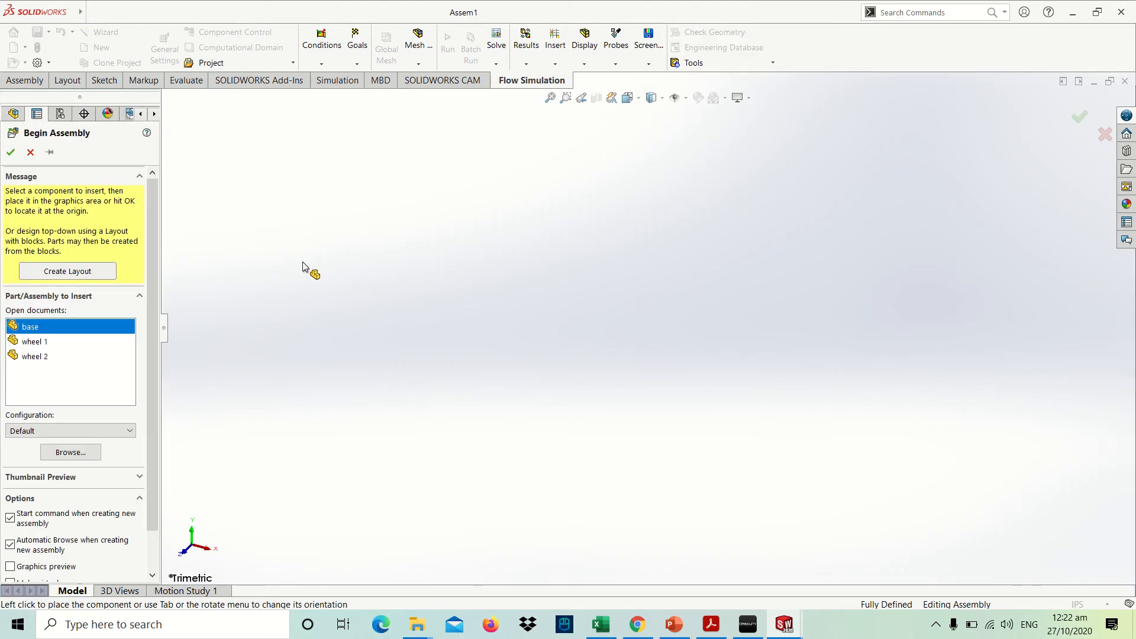
pyautogui.click(12, 153)
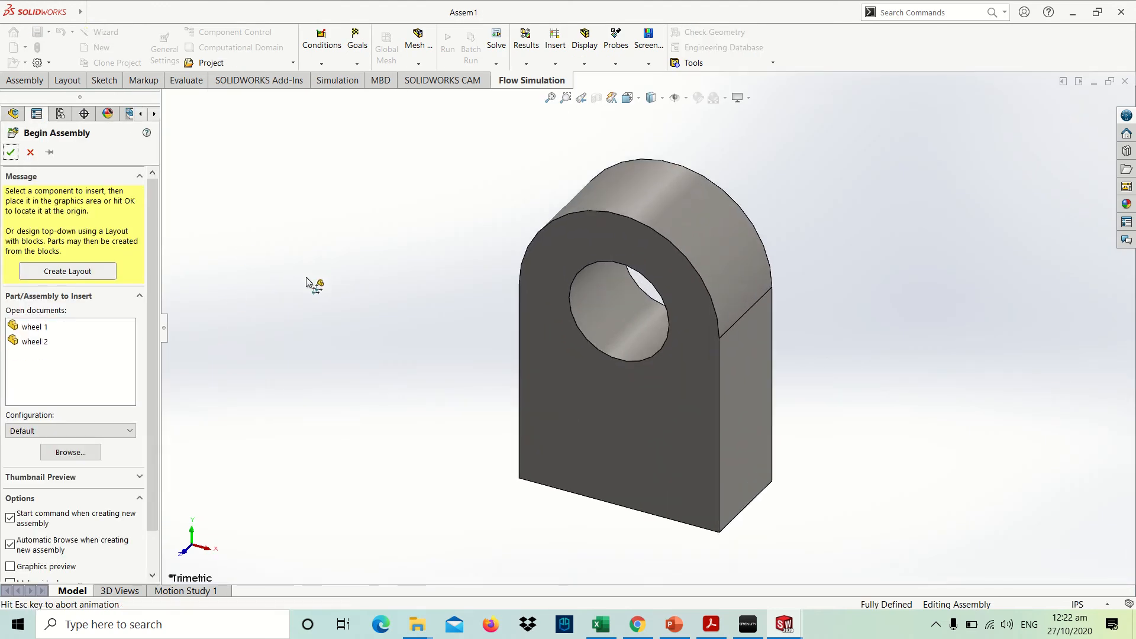
pyautogui.hotkey('ctrl', '1')
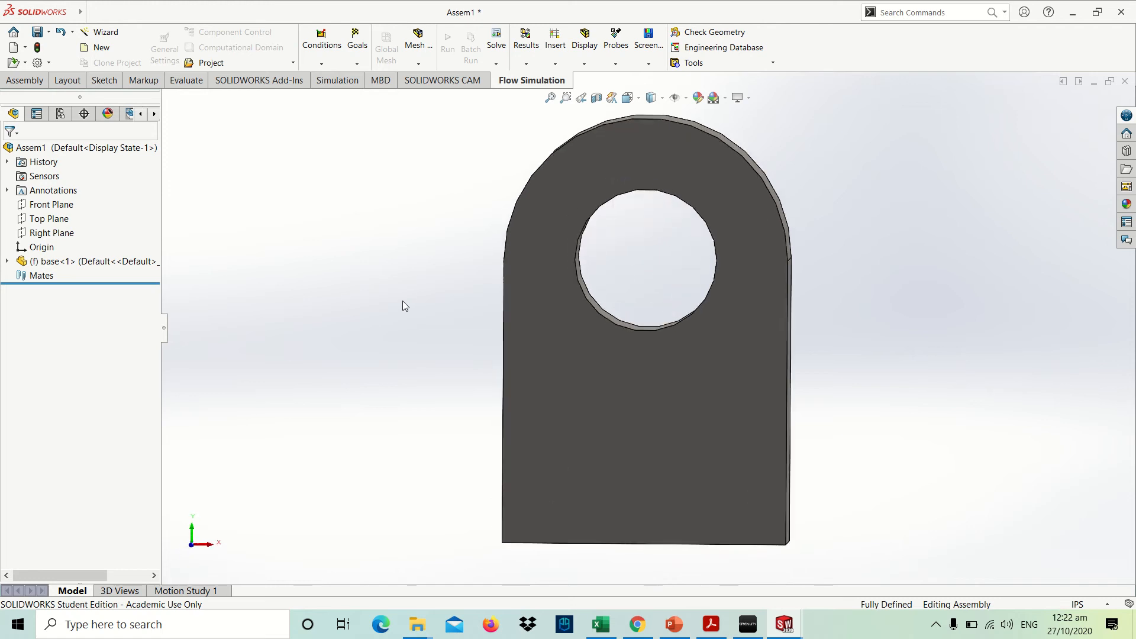
# Insert the wheel 1 part into the assembly at the origin and inspect its placement in a rotated view
pyautogui.click(24, 80)
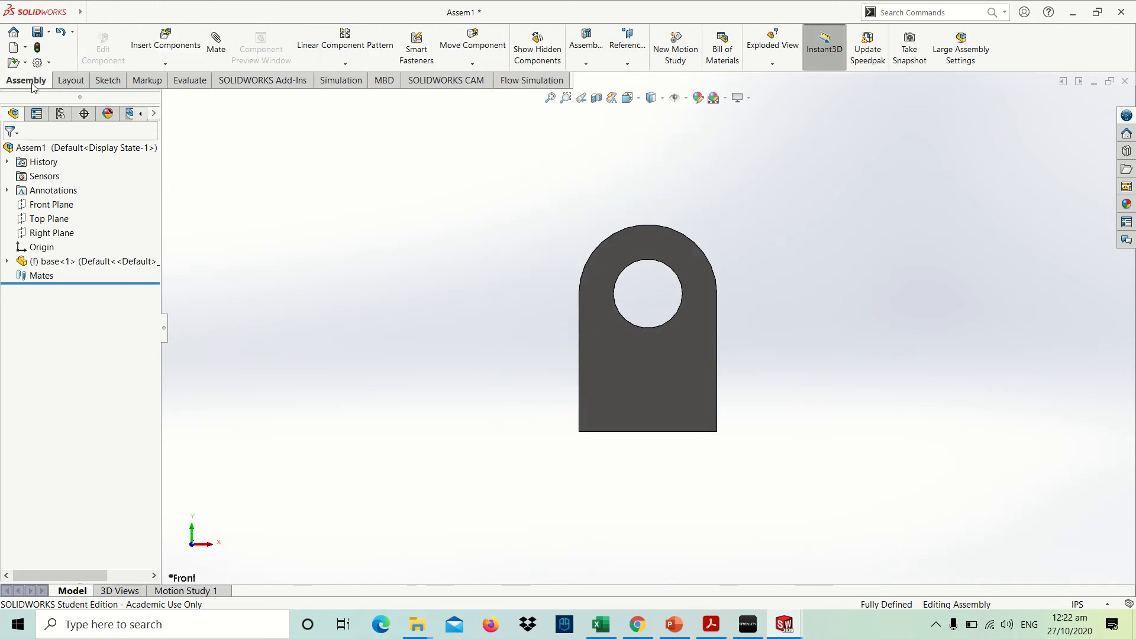
pyautogui.click(157, 40)
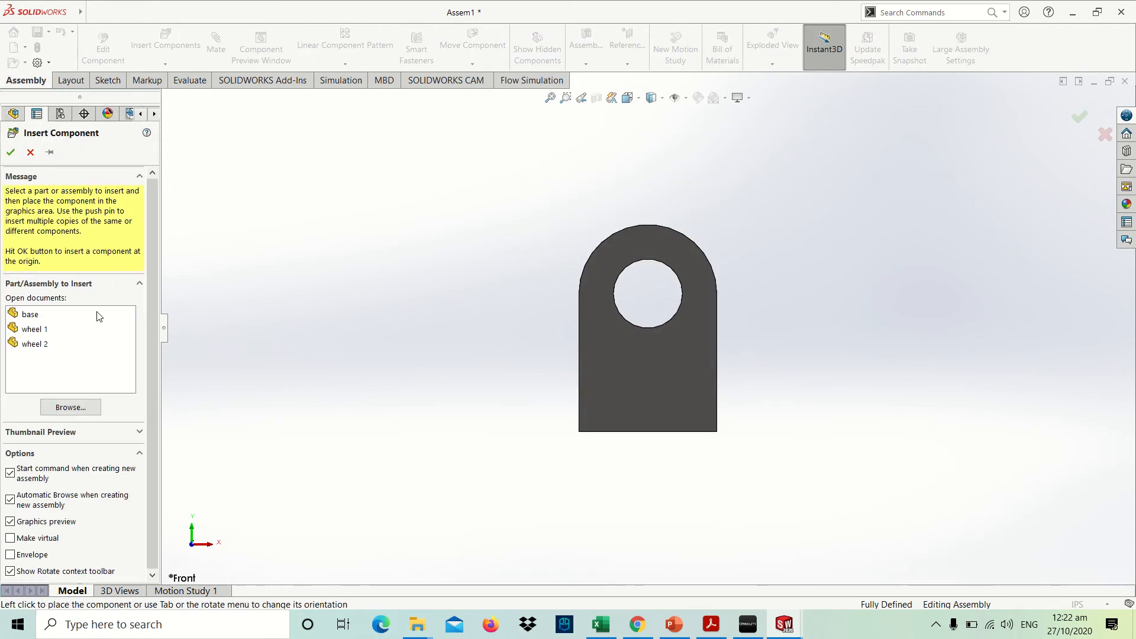
pyautogui.click(32, 330)
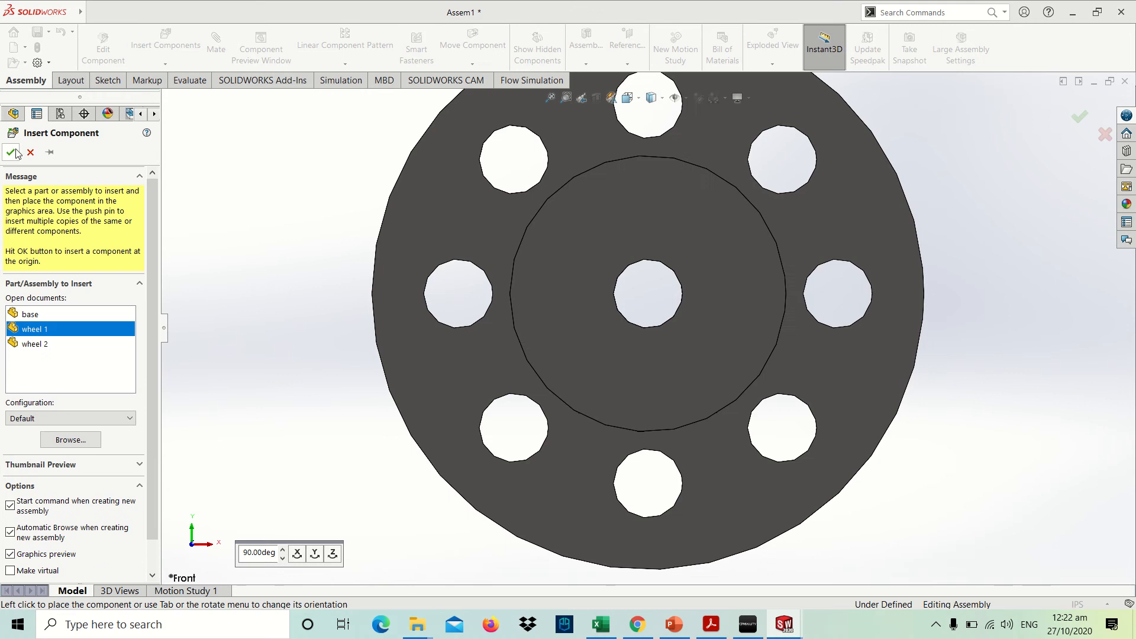
pyautogui.click(268, 224)
pyautogui.hotkey('ctrl', '7')
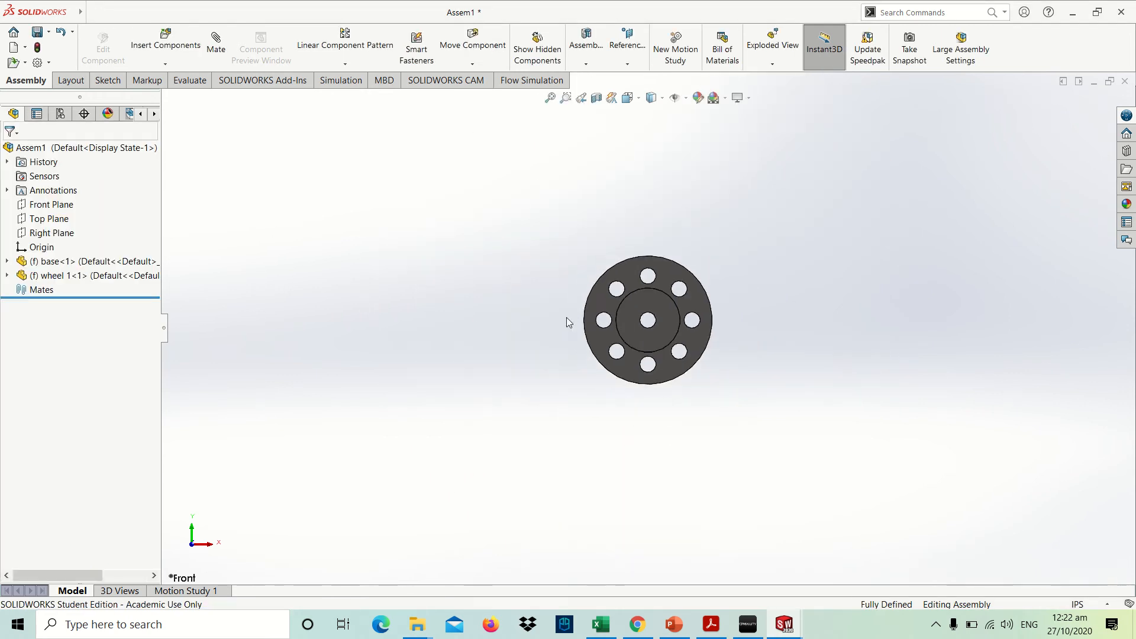
pyautogui.click(649, 338)
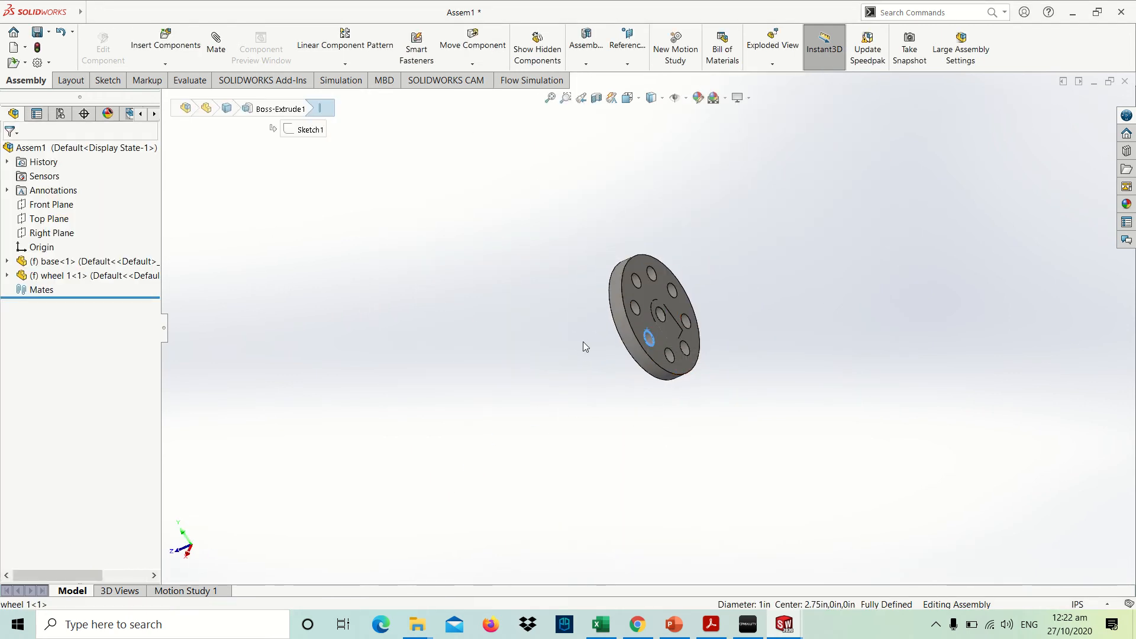
pyautogui.click(495, 406)
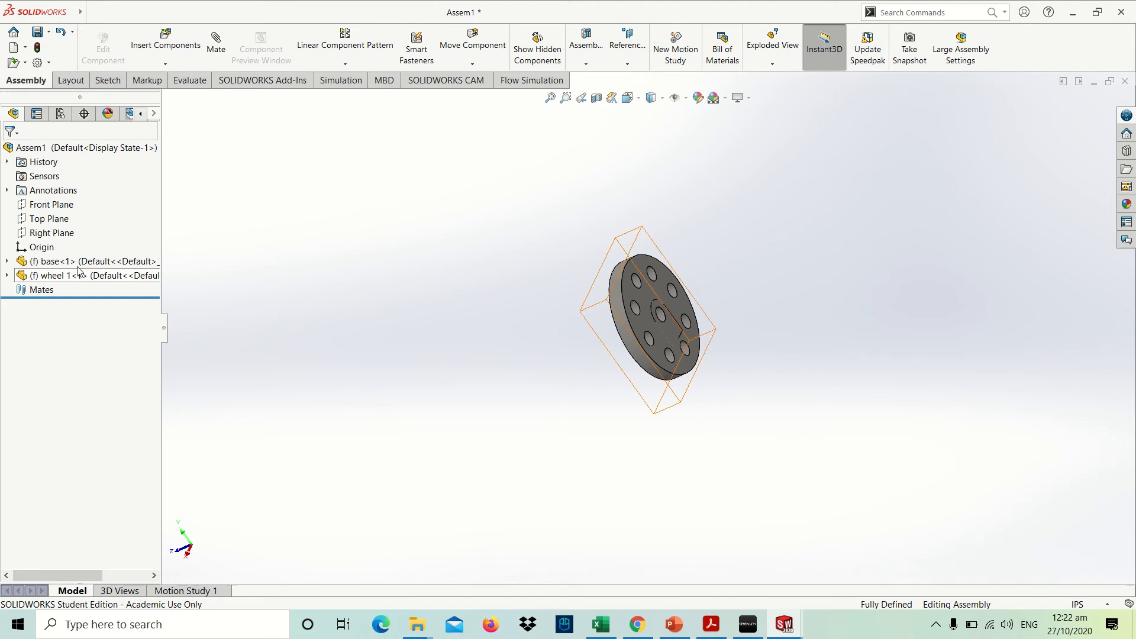
# Float the wheel 1 component and move it clear of the base so both centre holes are accessible
pyautogui.click(8, 276)
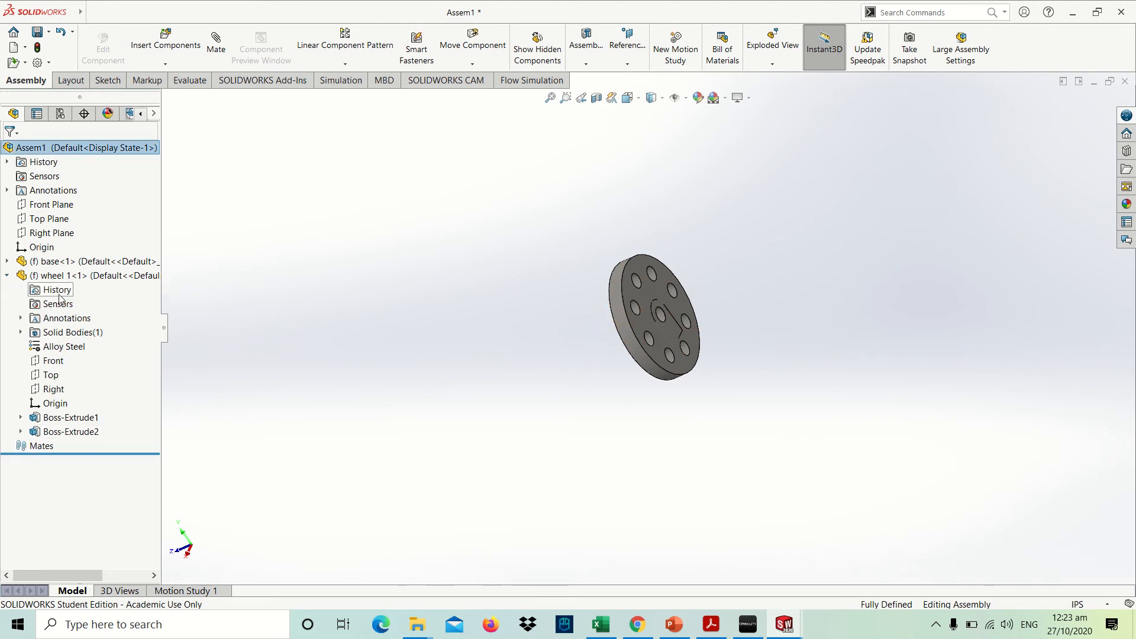
pyautogui.rightClick(74, 284)
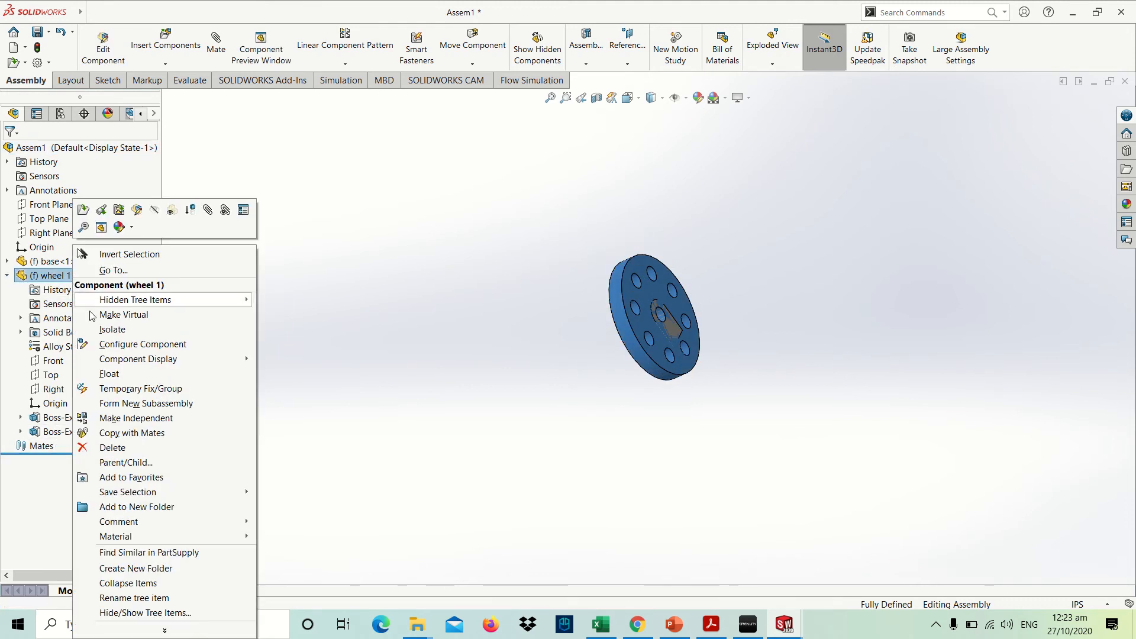
pyautogui.click(109, 374)
pyautogui.scroll(-4, 653, 301)
pyautogui.moveTo(653, 302); pyautogui.dragTo(611, 385)
pyautogui.scroll(-5, 602, 371)
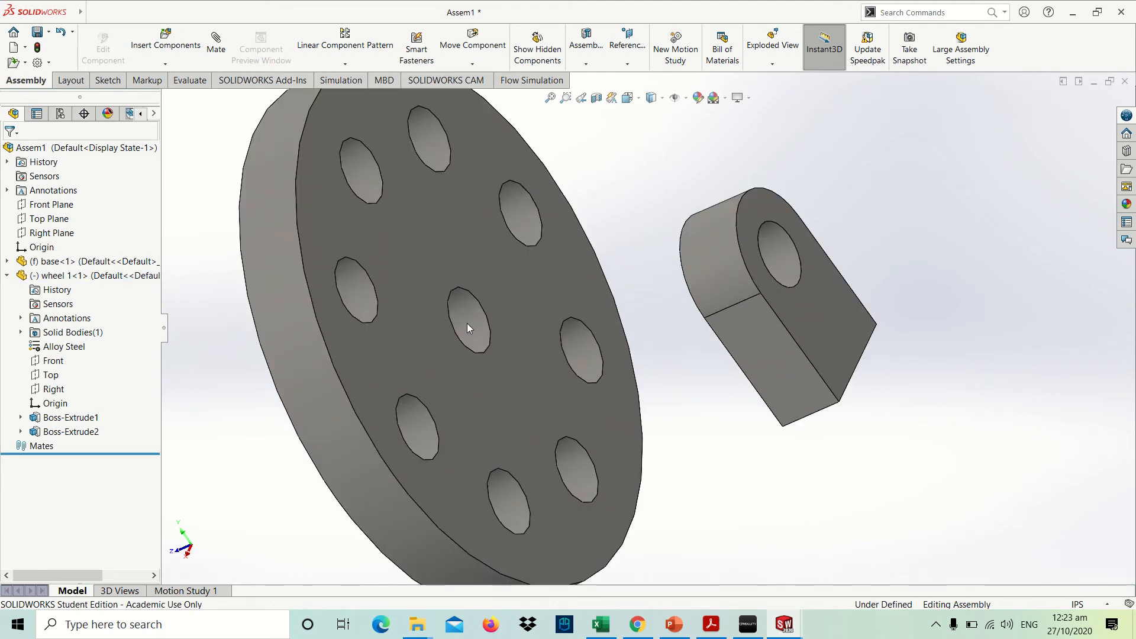
# Add a concentric mate between the cylindrical face of wheel 1's centre hole and the base's hole
pyautogui.click(212, 46)
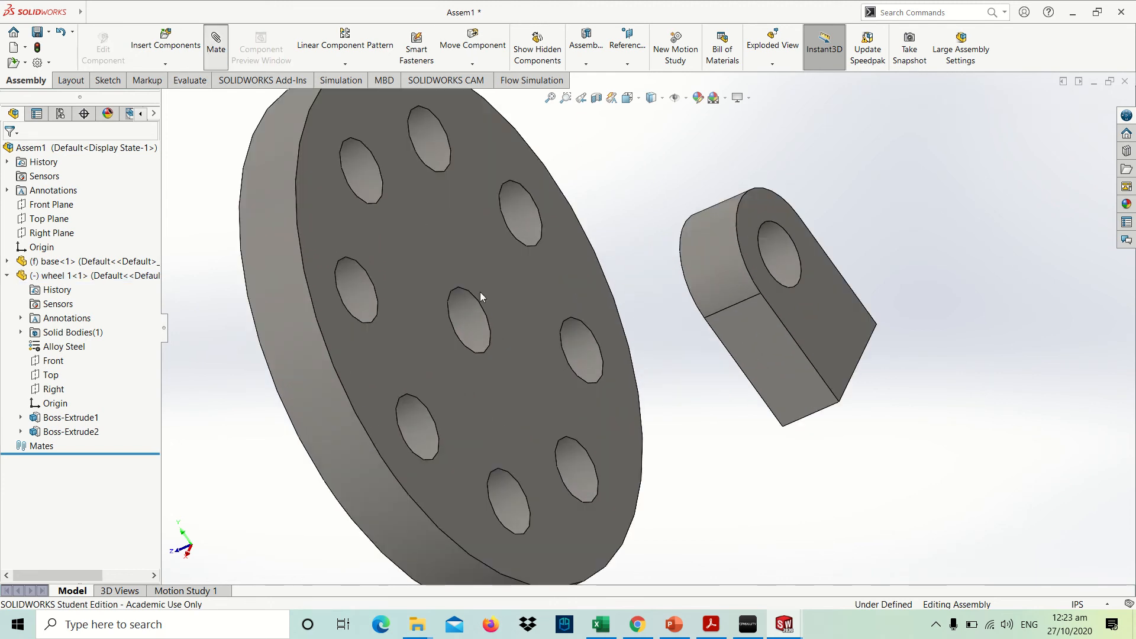
pyautogui.click(464, 325)
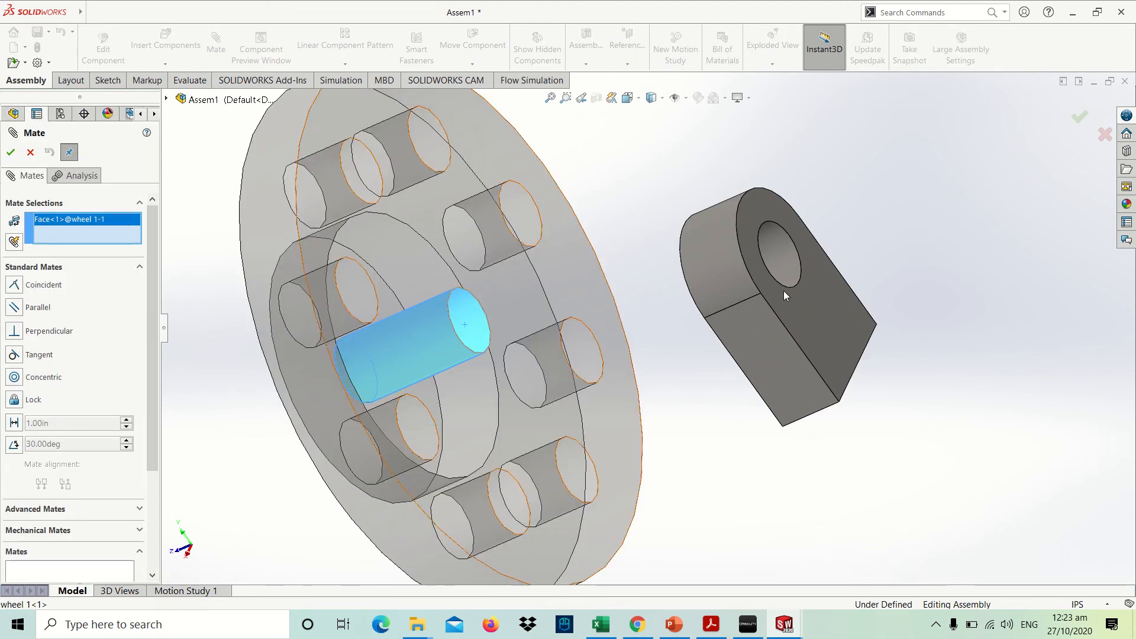
pyautogui.click(784, 255)
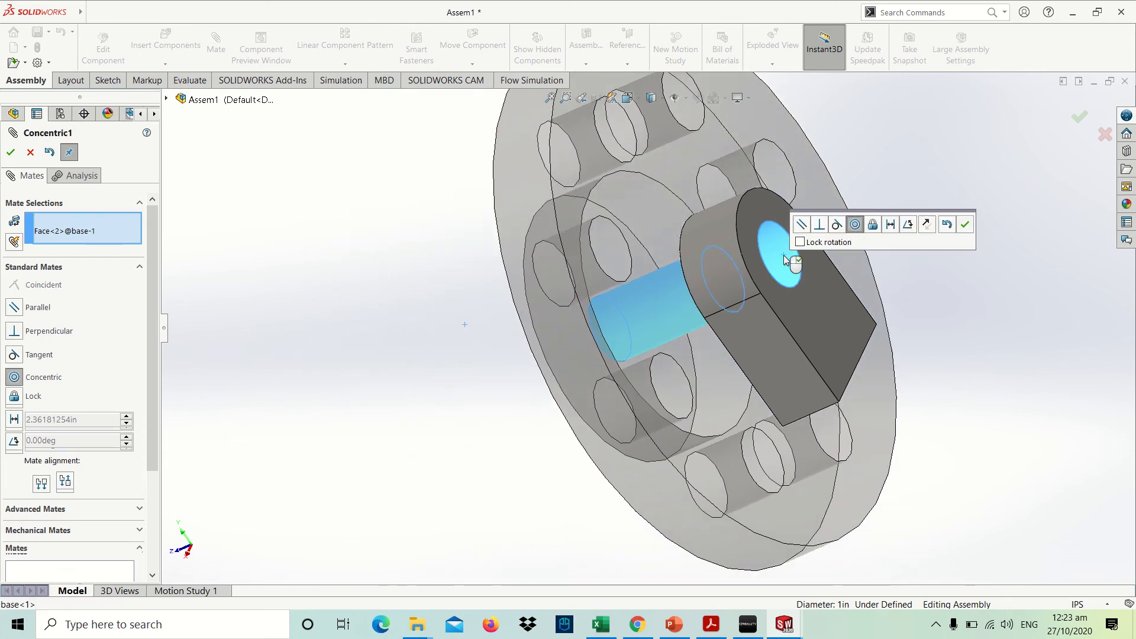
pyautogui.click(965, 227)
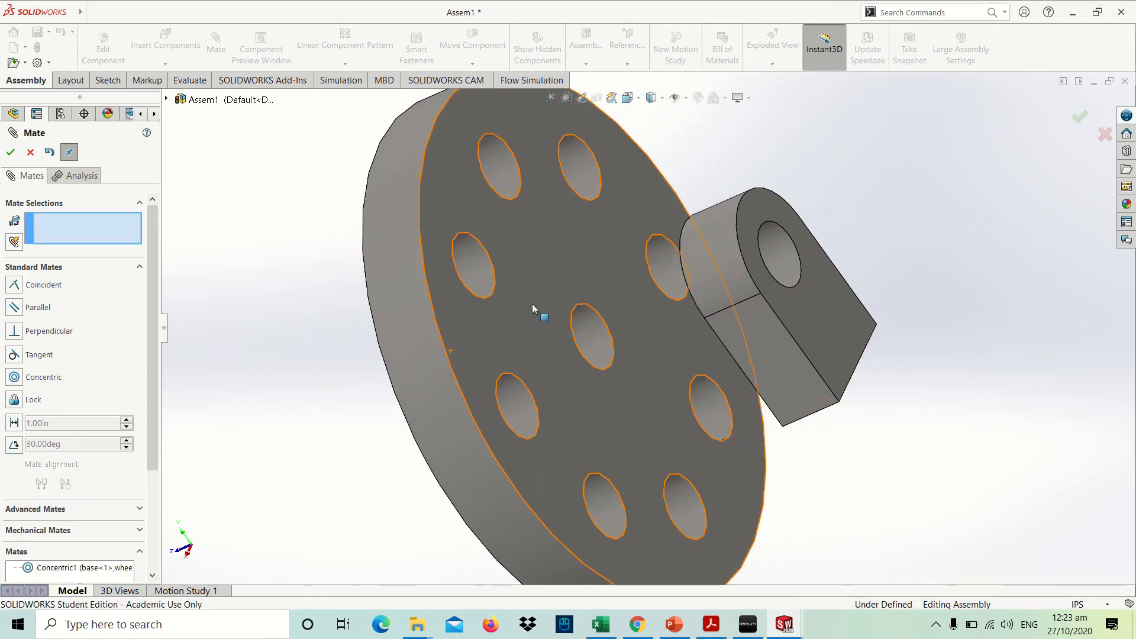
# Add a coincident mate between the back face of wheel 1 and the front face of the base
pyautogui.click(539, 299)
pyautogui.moveTo(543, 296); pyautogui.dragTo(876, 262, button='middle')
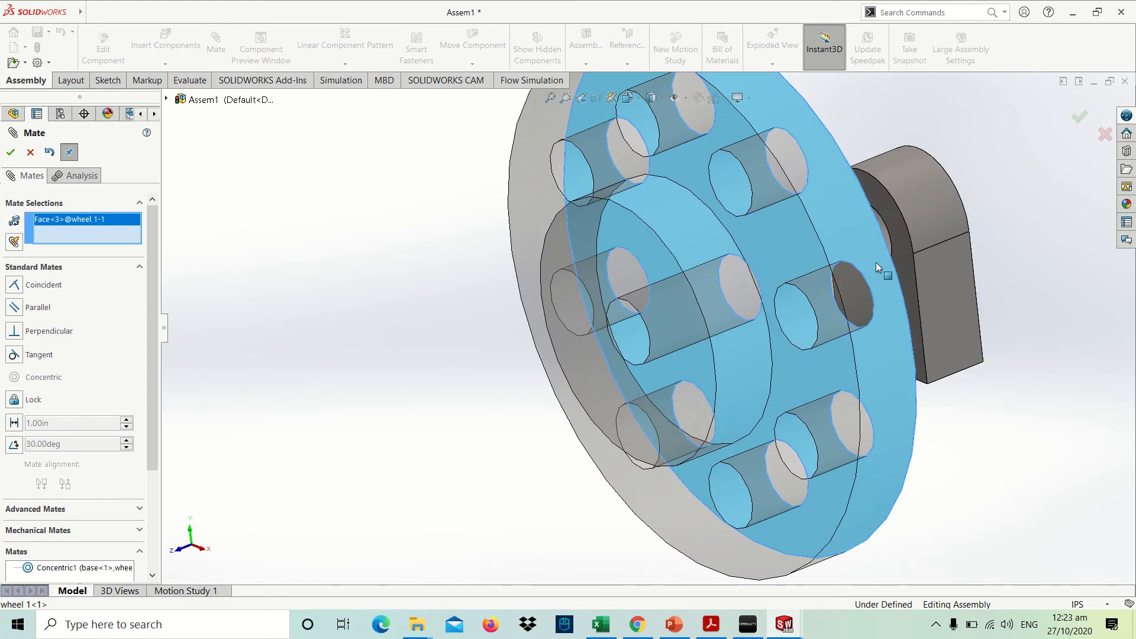
pyautogui.click(905, 269)
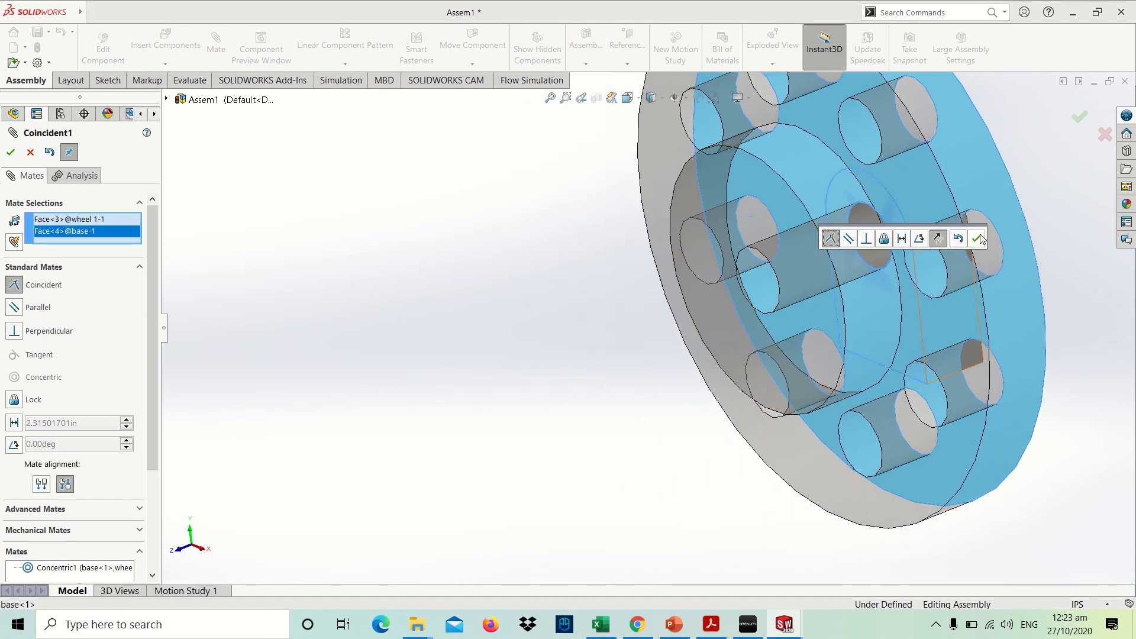
pyautogui.click(977, 238)
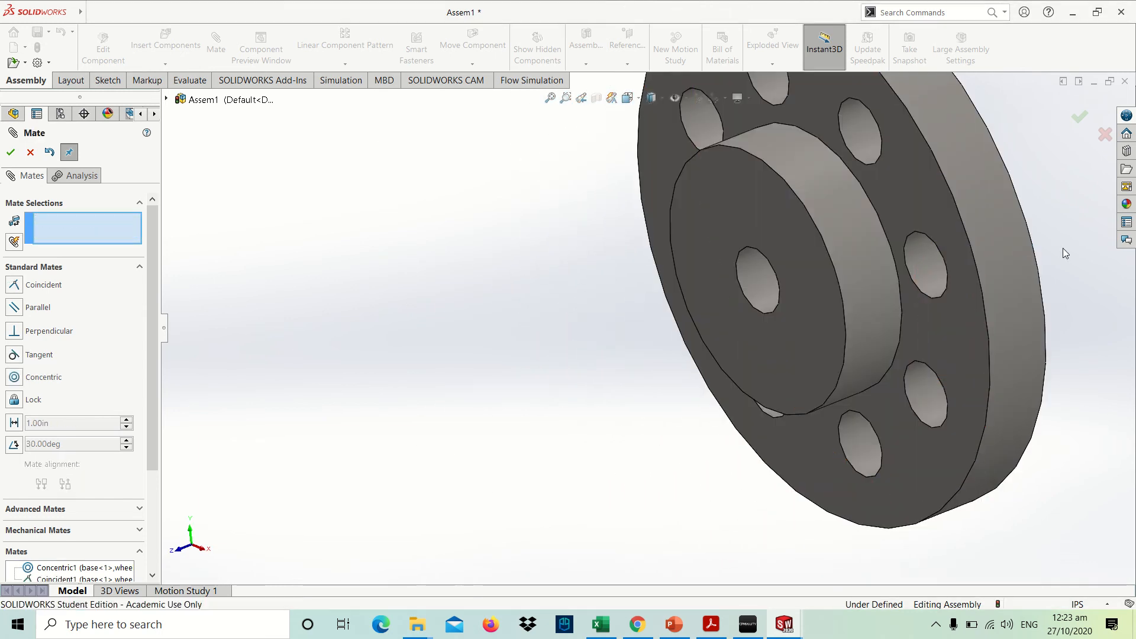
# Finish mating and turn wheel 1 about its mated axis in the front view to test its rotation
pyautogui.hotkey('ctrl', '1')
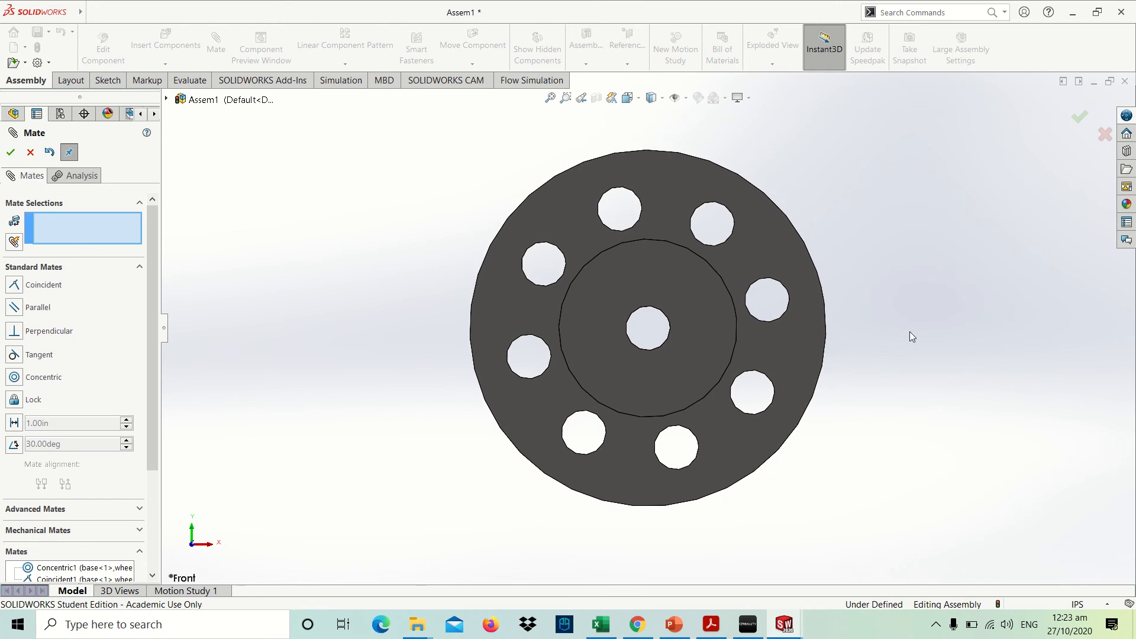
pyautogui.click(11, 152)
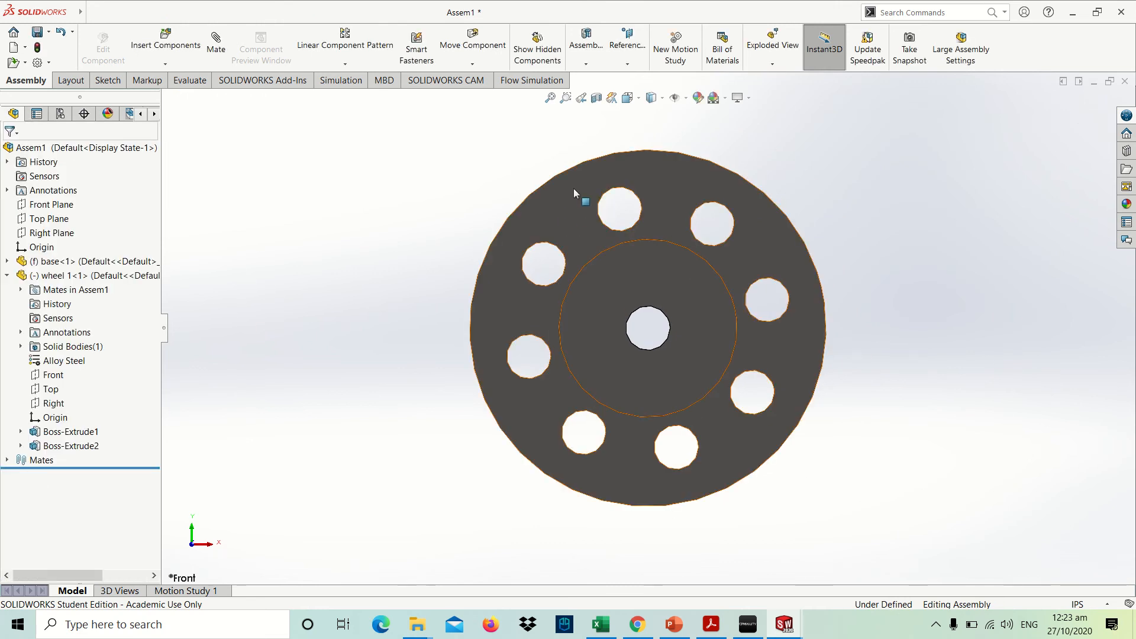
pyautogui.moveTo(574, 190); pyautogui.dragTo(428, 335)
pyautogui.click(428, 335)
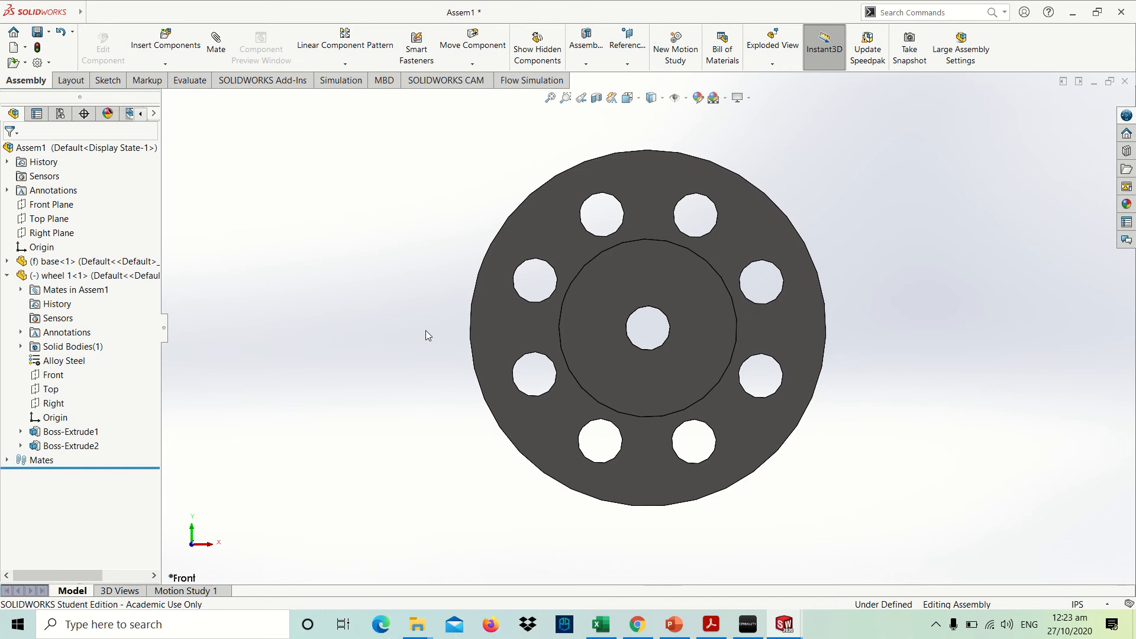
# Save the assembly together with its modified parts under the file name "wheel motion analysis"
pyautogui.hotkey('ctrl', 's')
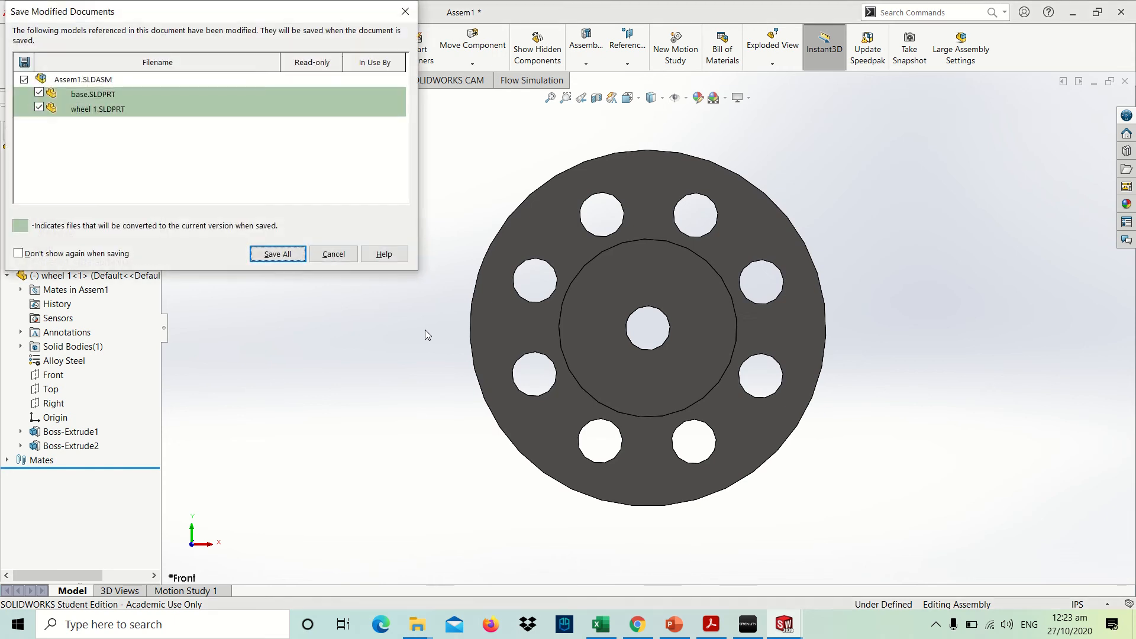
pyautogui.click(284, 257)
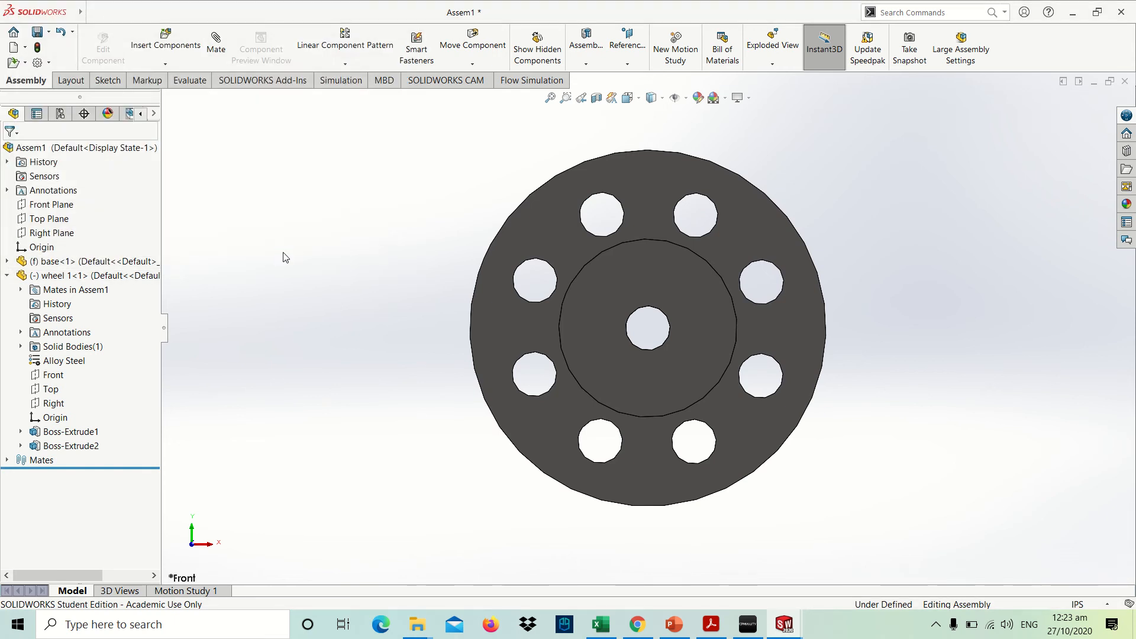
pyautogui.write('whe')
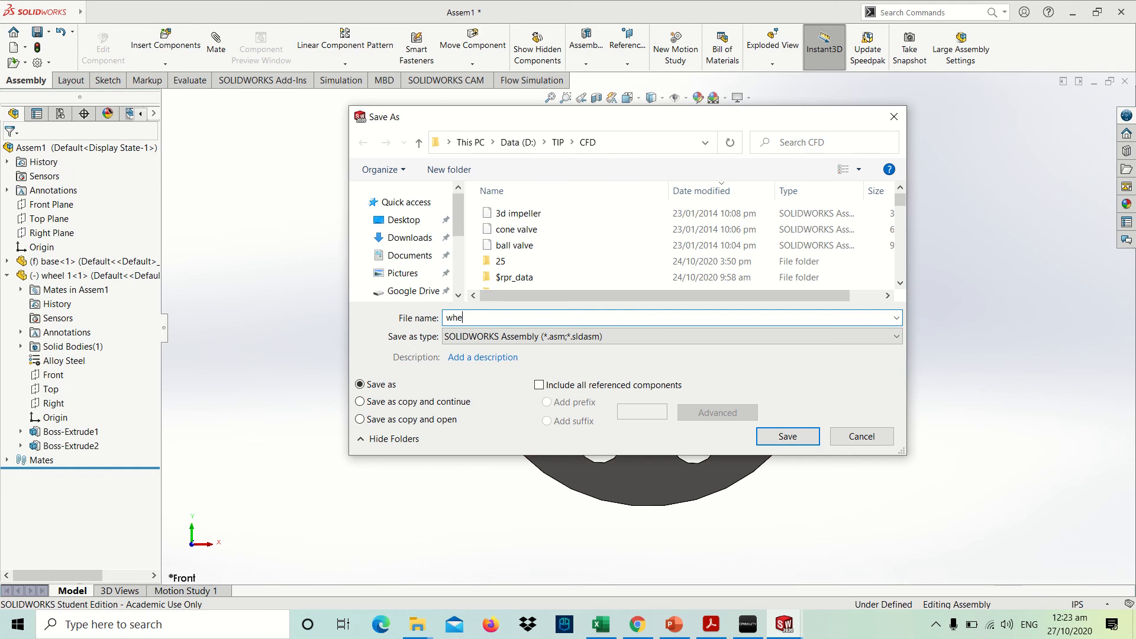
pyautogui.write('el ')
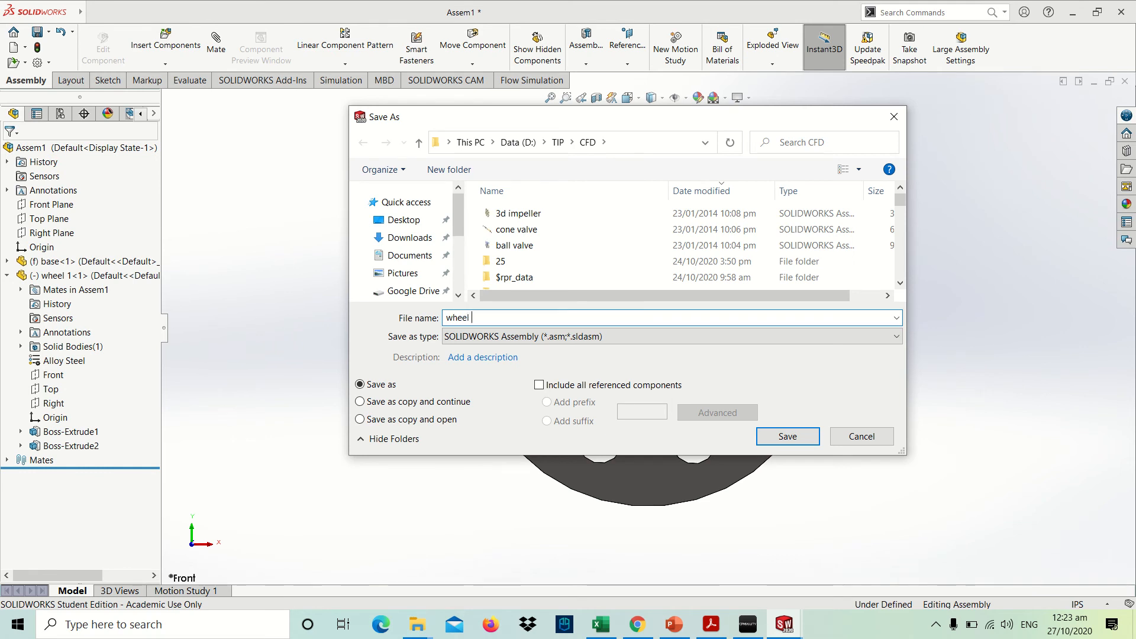
pyautogui.write('motion analysis')
pyautogui.press('Return')
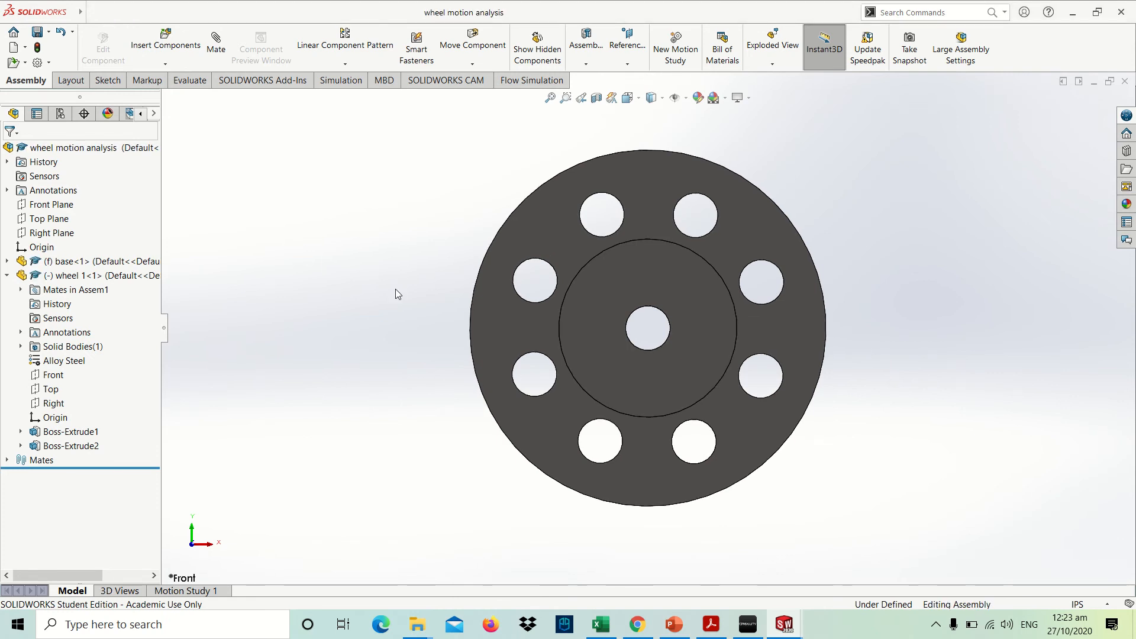
# Check the next instruction in the tutorial PDF and open Motion Study 1 of the wheel assembly in SolidWorks
pyautogui.hotkey('alt', 'Tab')
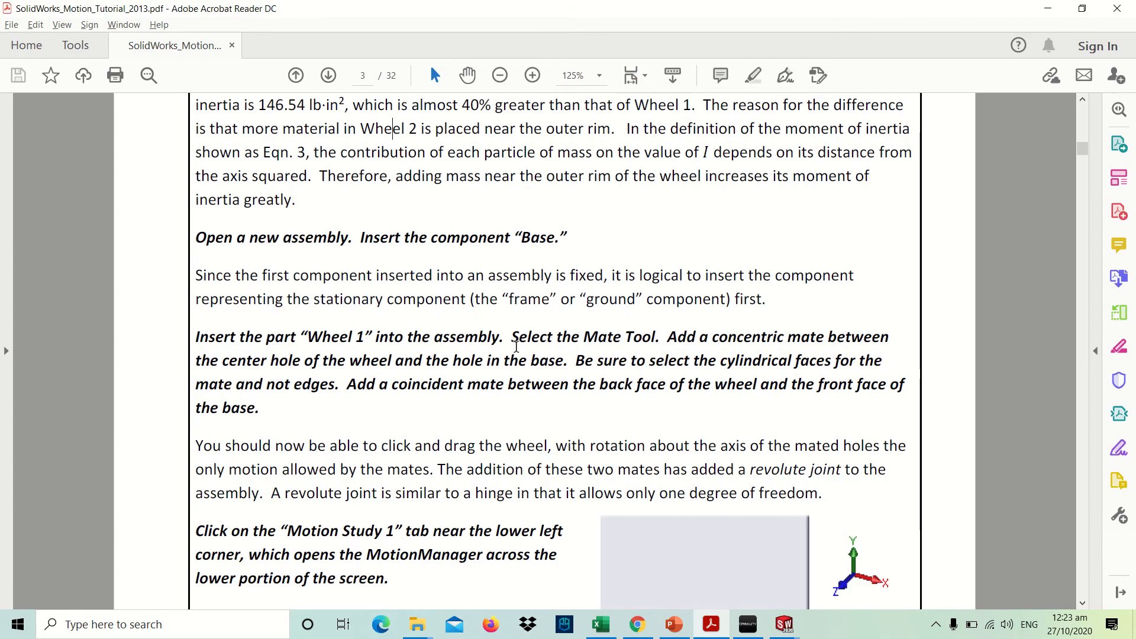
pyautogui.scroll(-3, 516, 347)
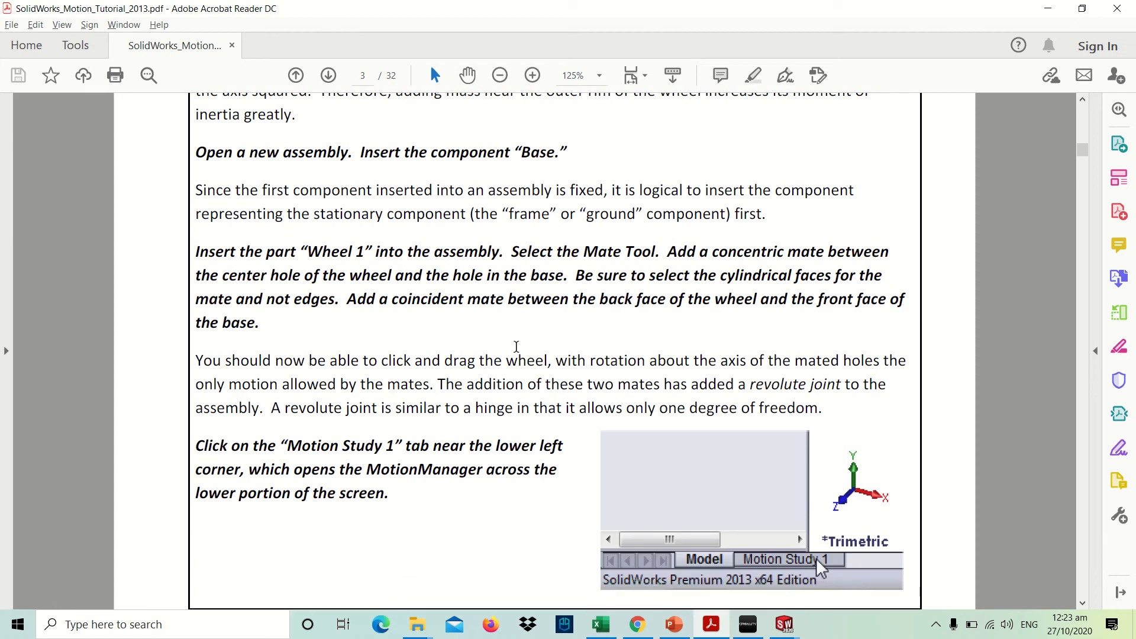
pyautogui.scroll(-3, 516, 347)
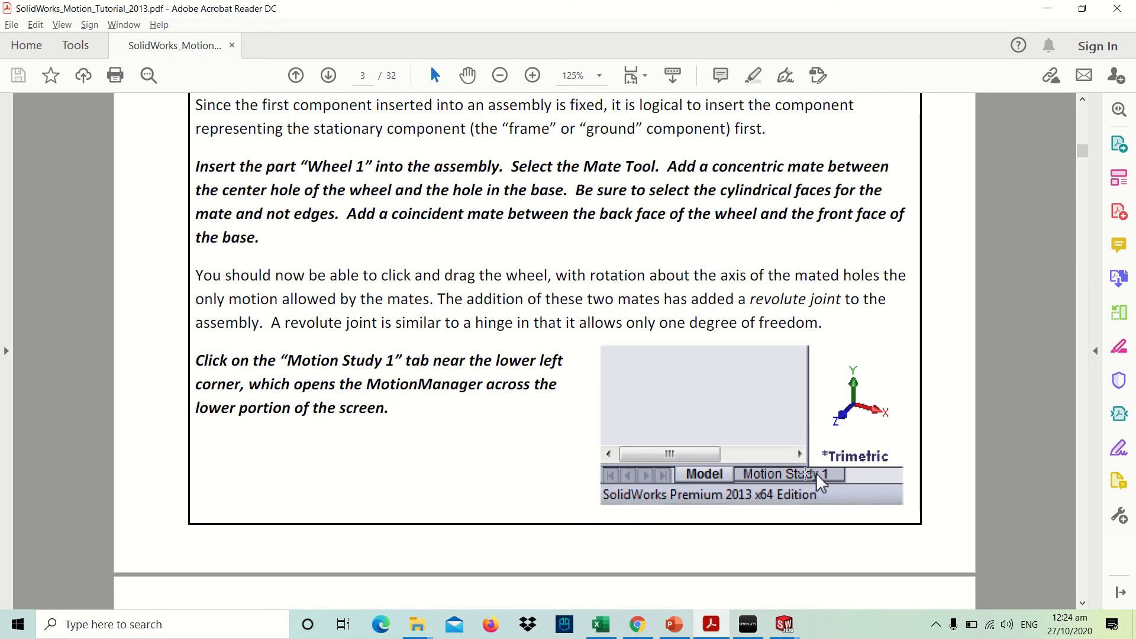
pyautogui.hotkey('alt', 'Tab')
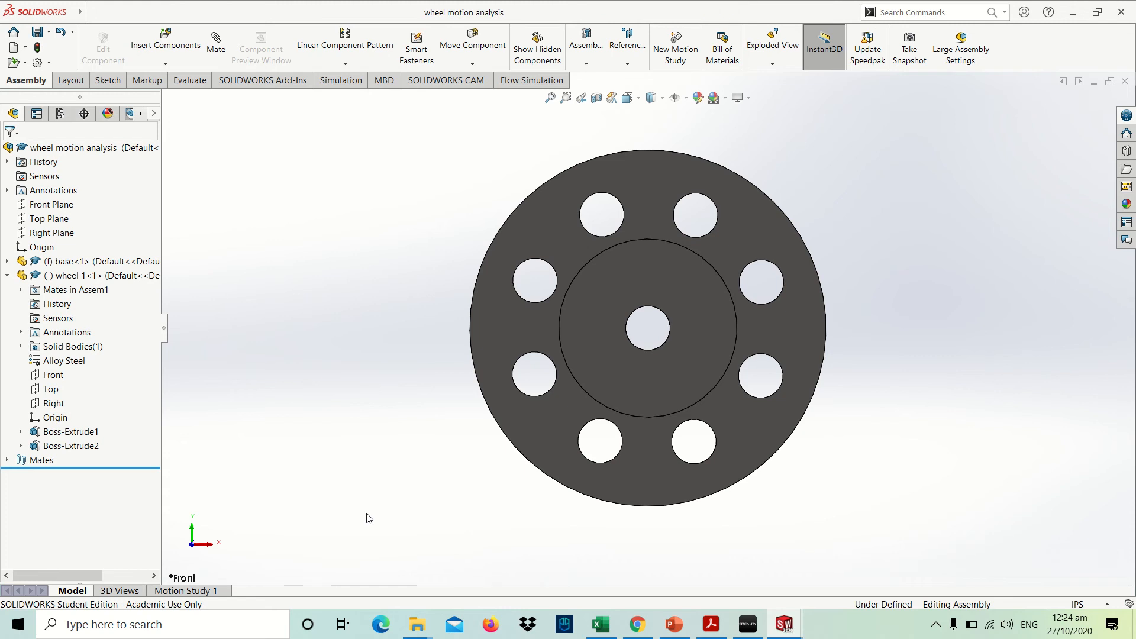
pyautogui.scroll(1, 367, 514)
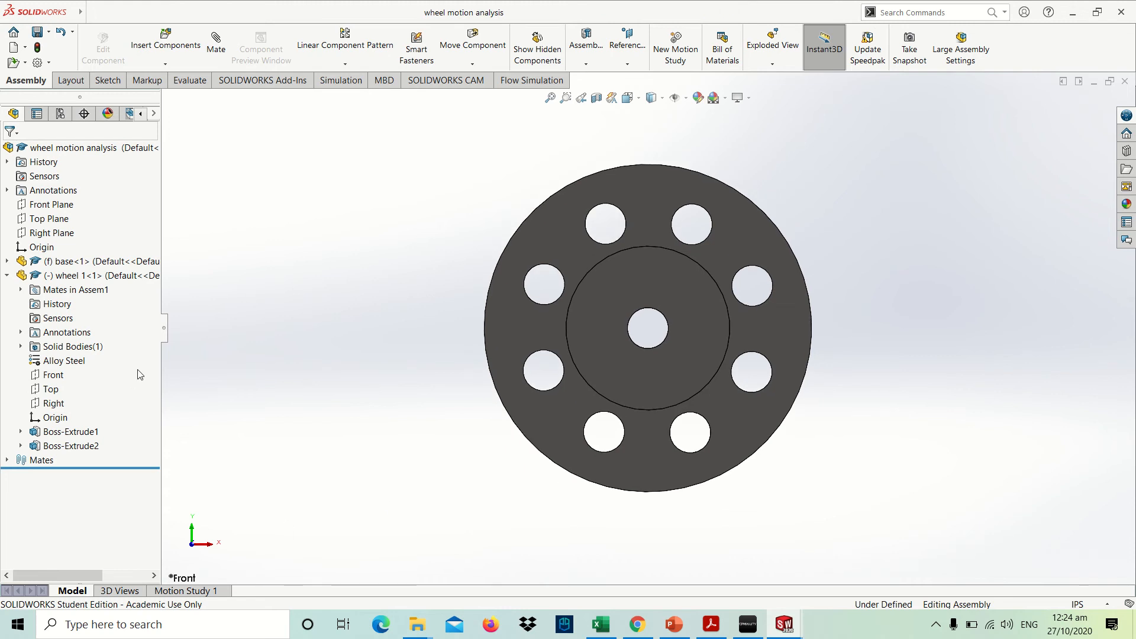
pyautogui.moveTo(161, 375); pyautogui.dragTo(187, 378)
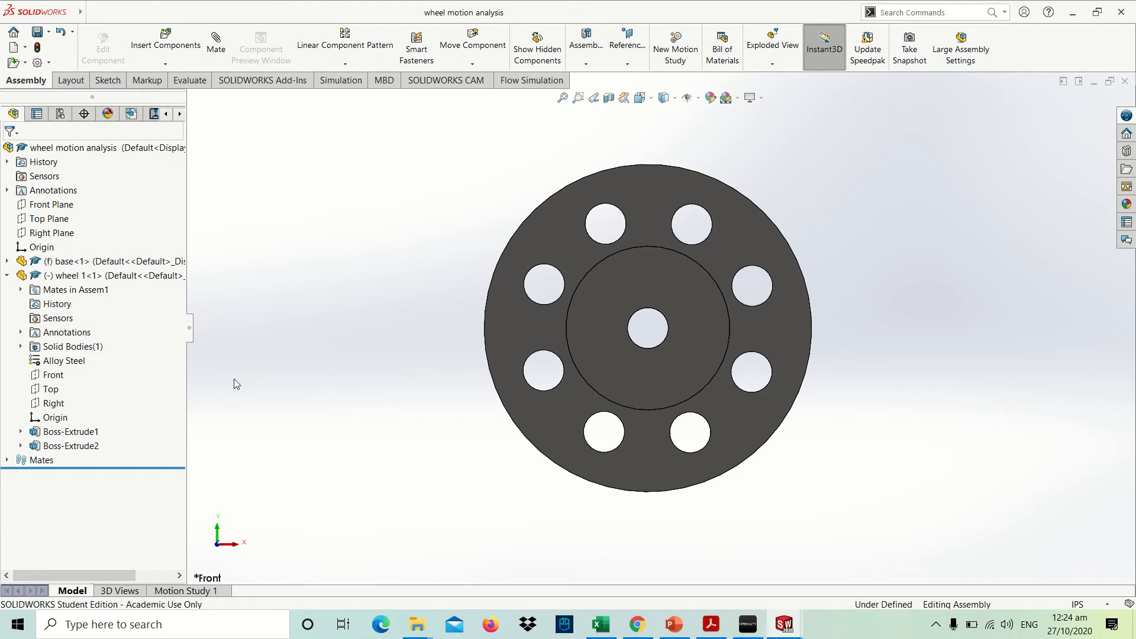
pyautogui.click(212, 590)
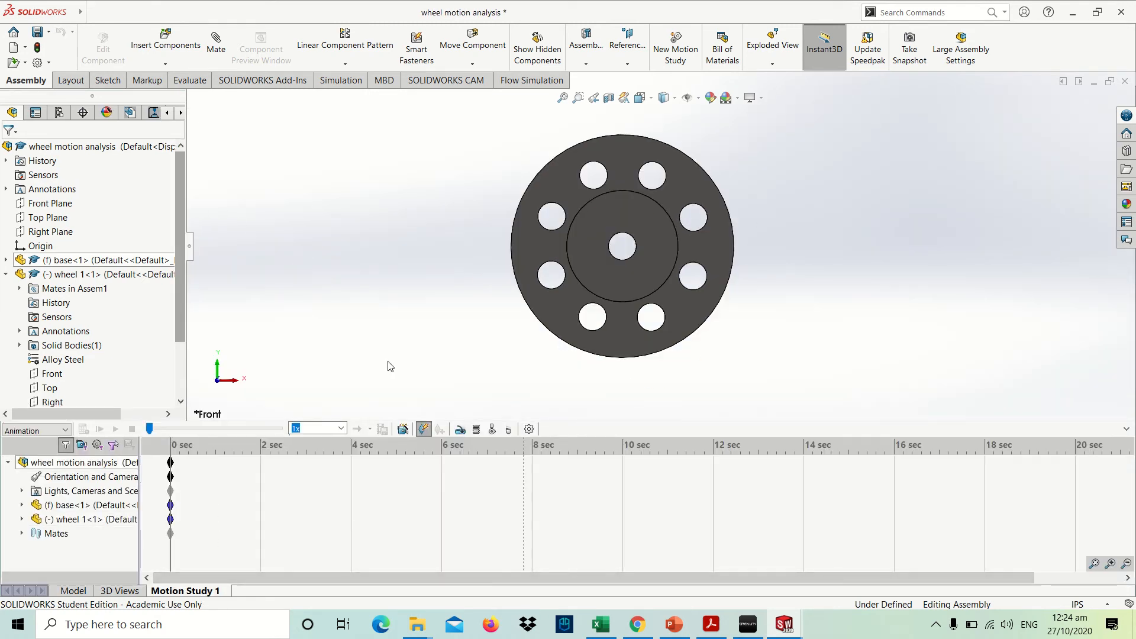
pyautogui.scroll(-2, 179, 305)
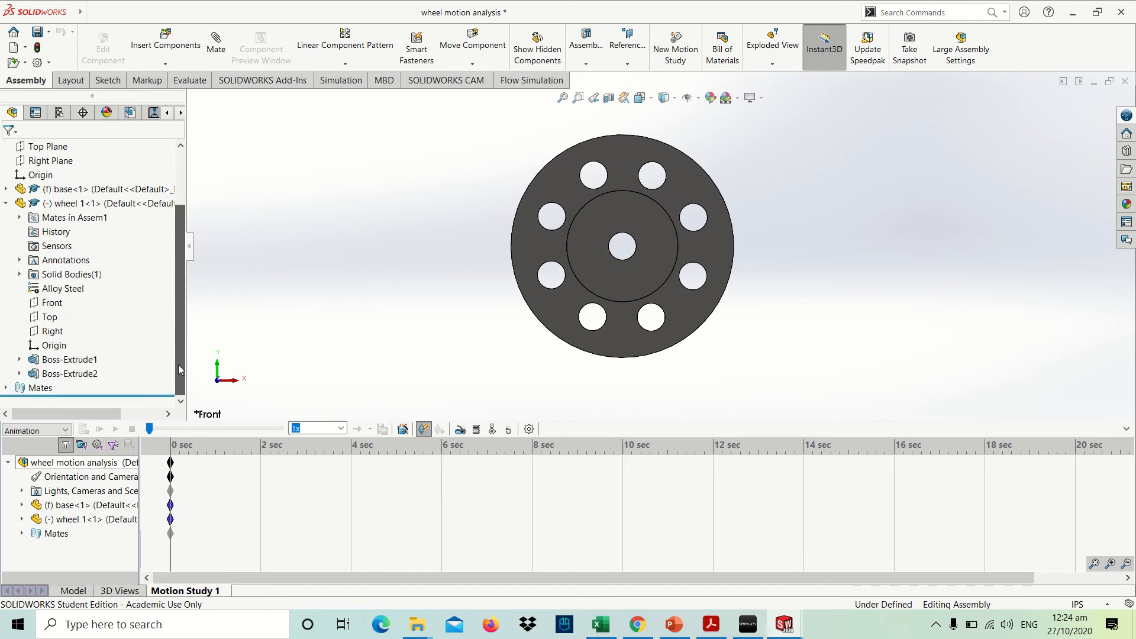
# Check which study types Motion Study 1 offers, and turn wheel 1 about its axis to test its movement
pyautogui.click(66, 431)
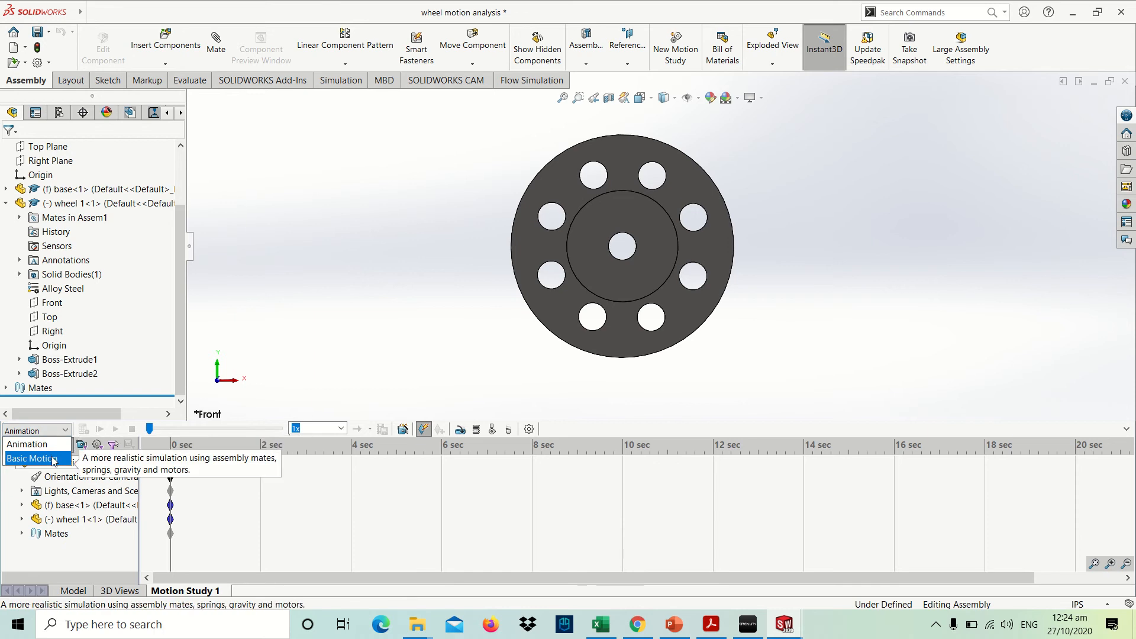
pyautogui.click(337, 351)
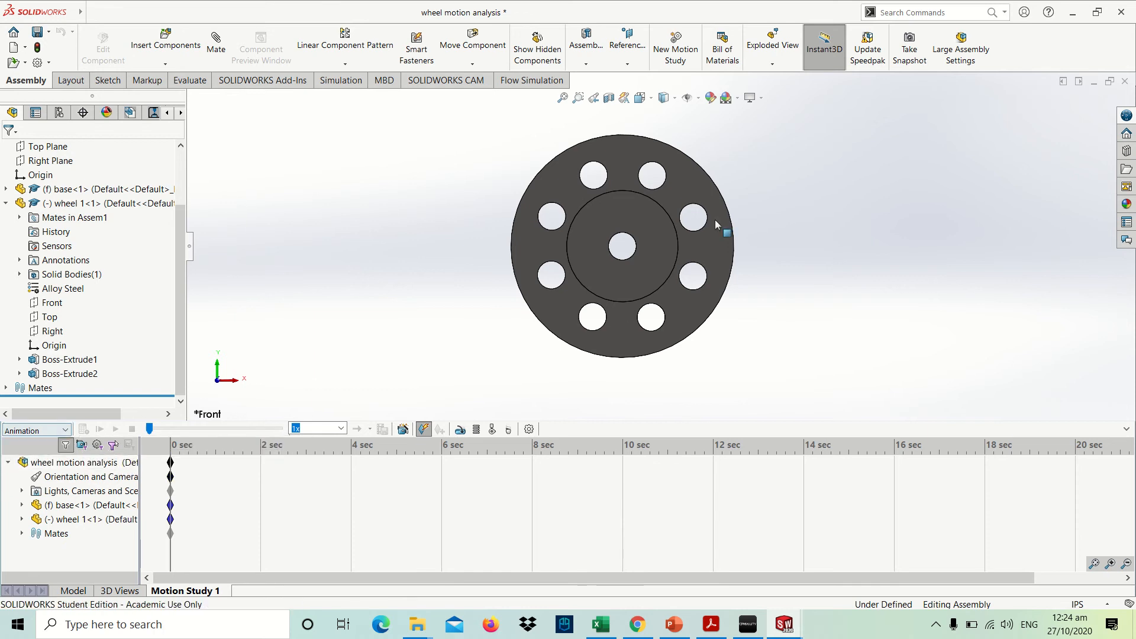
pyautogui.moveTo(647, 173); pyautogui.dragTo(456, 286)
pyautogui.click(456, 286)
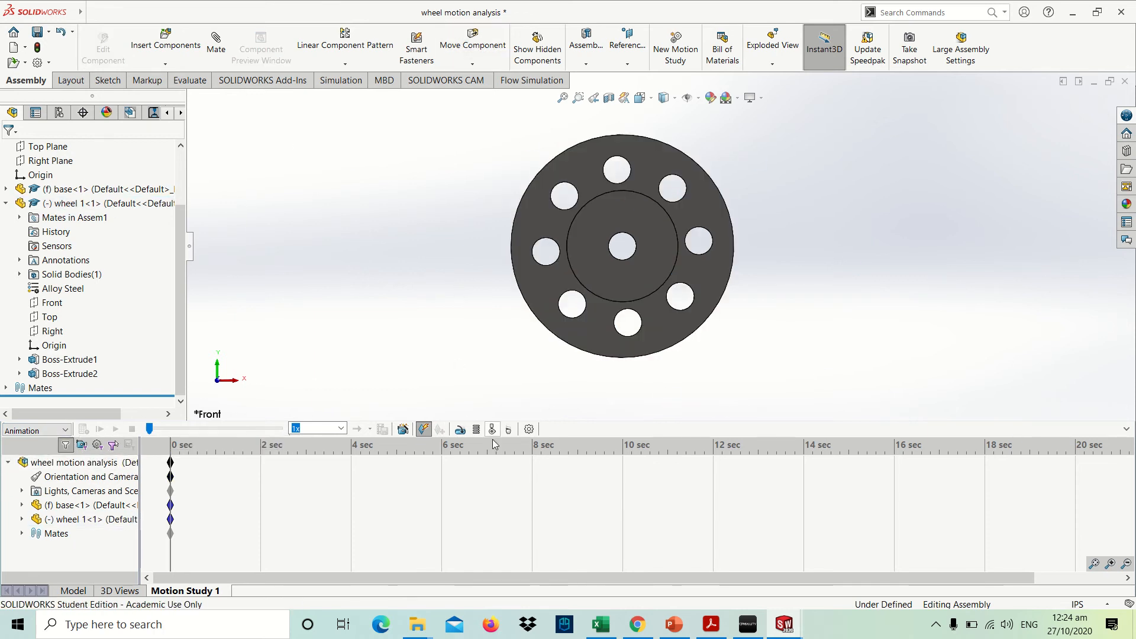
pyautogui.click(32, 431)
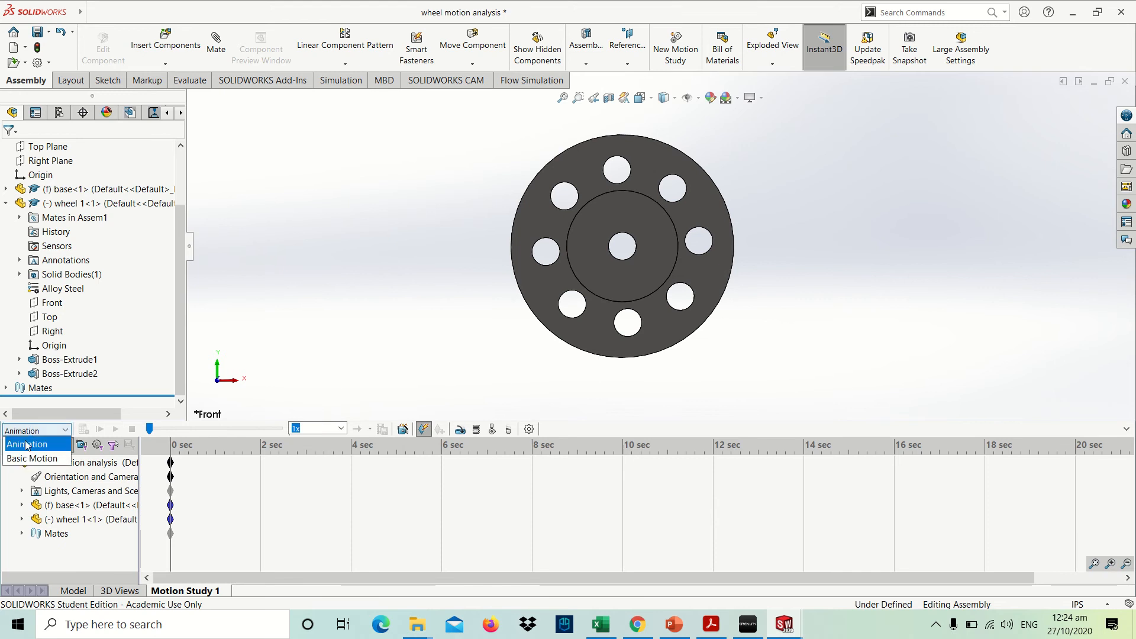
pyautogui.click(390, 293)
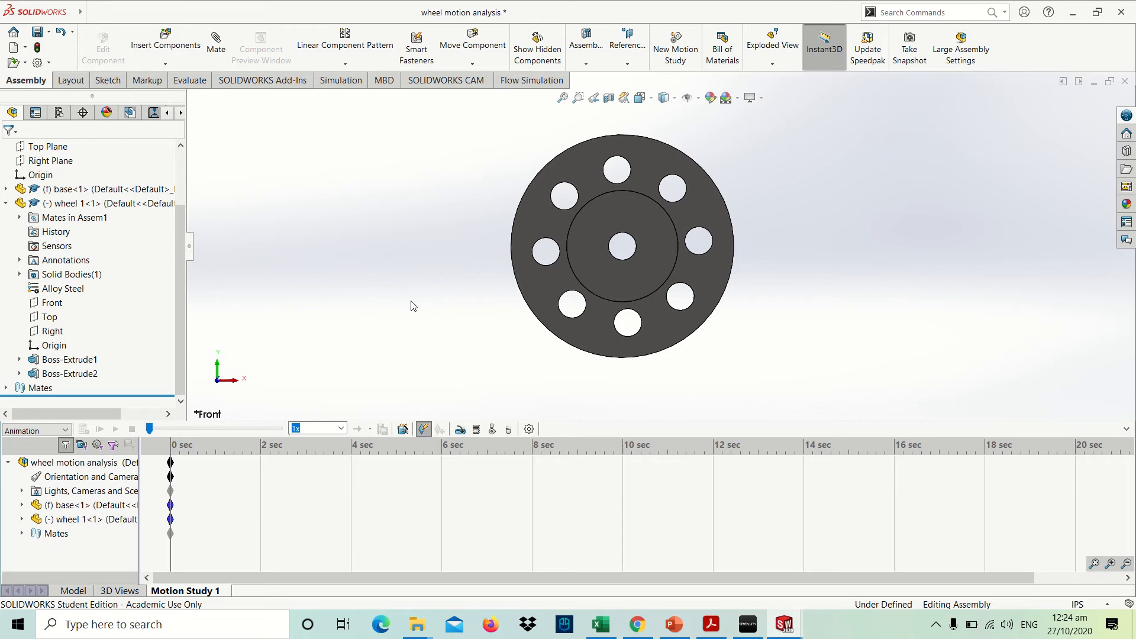
# Switch to the tutorial PDF and read page 4 on the Motion Manager study types and activating the SolidWorks Motion add-in
pyautogui.hotkey('alt', 'Tab')
pyautogui.scroll(-6, 438, 379)
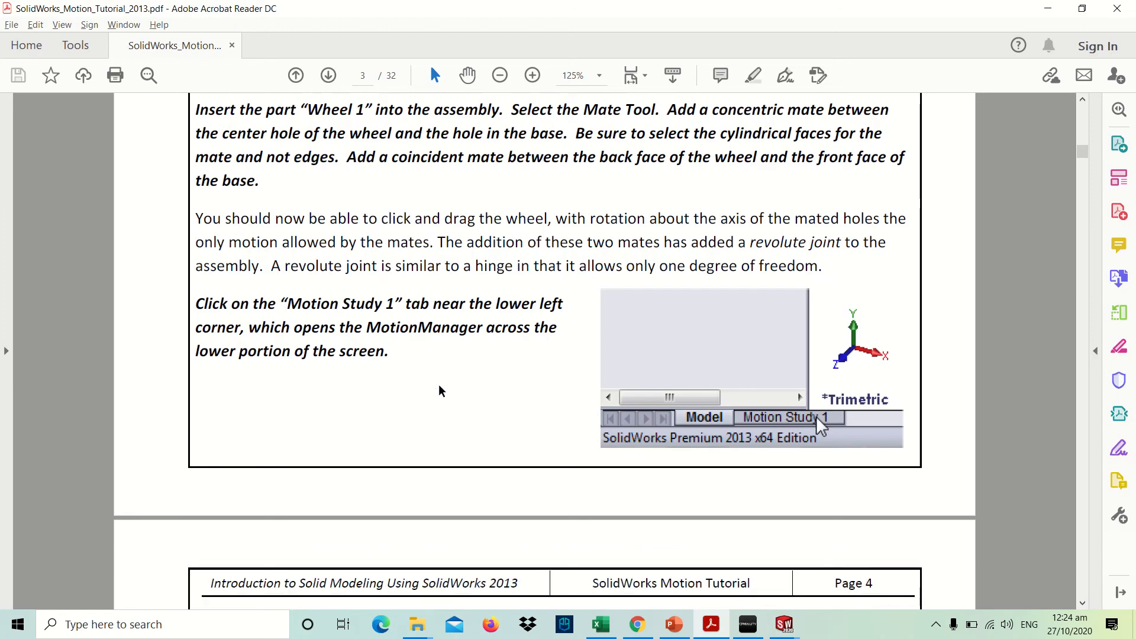
pyautogui.scroll(-5, 438, 385)
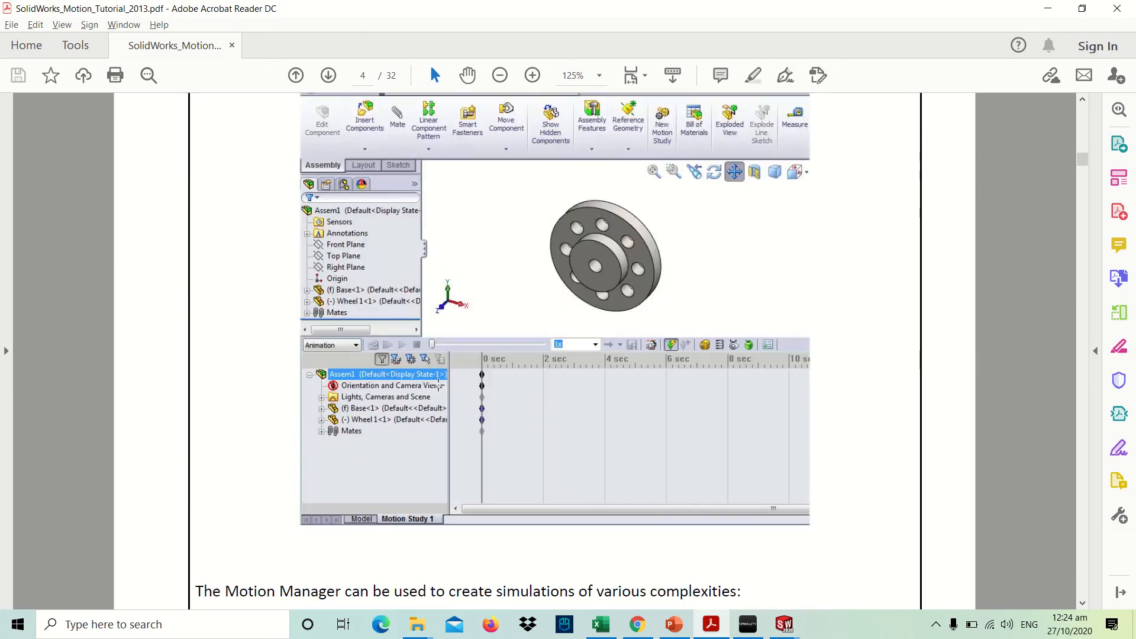
pyautogui.scroll(-3, 438, 384)
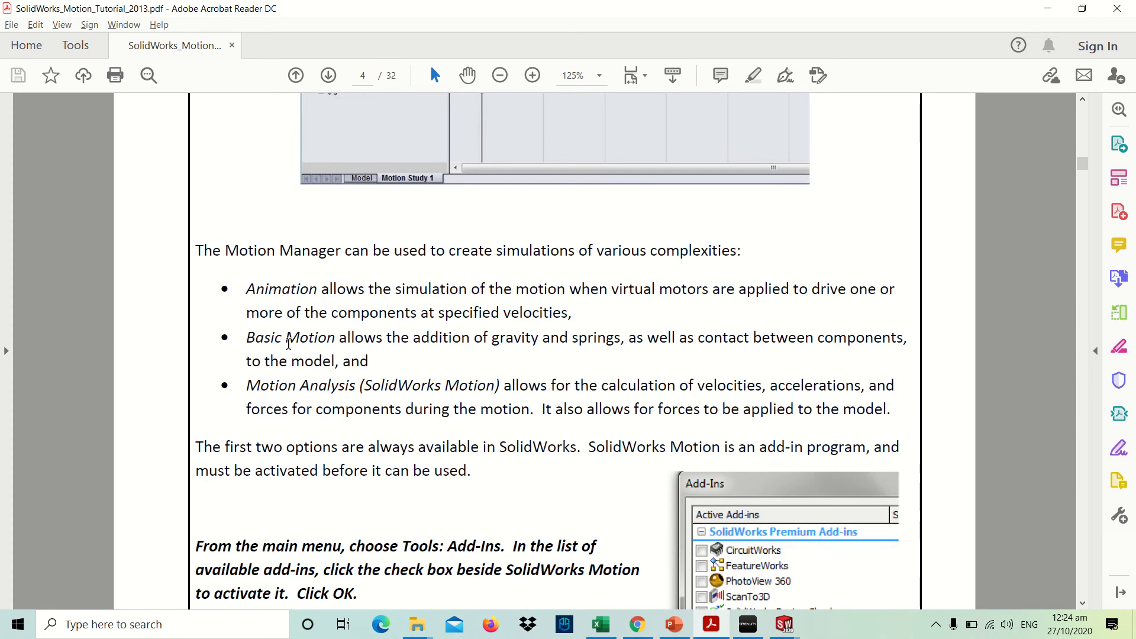
pyautogui.moveTo(248, 386); pyautogui.dragTo(315, 389)
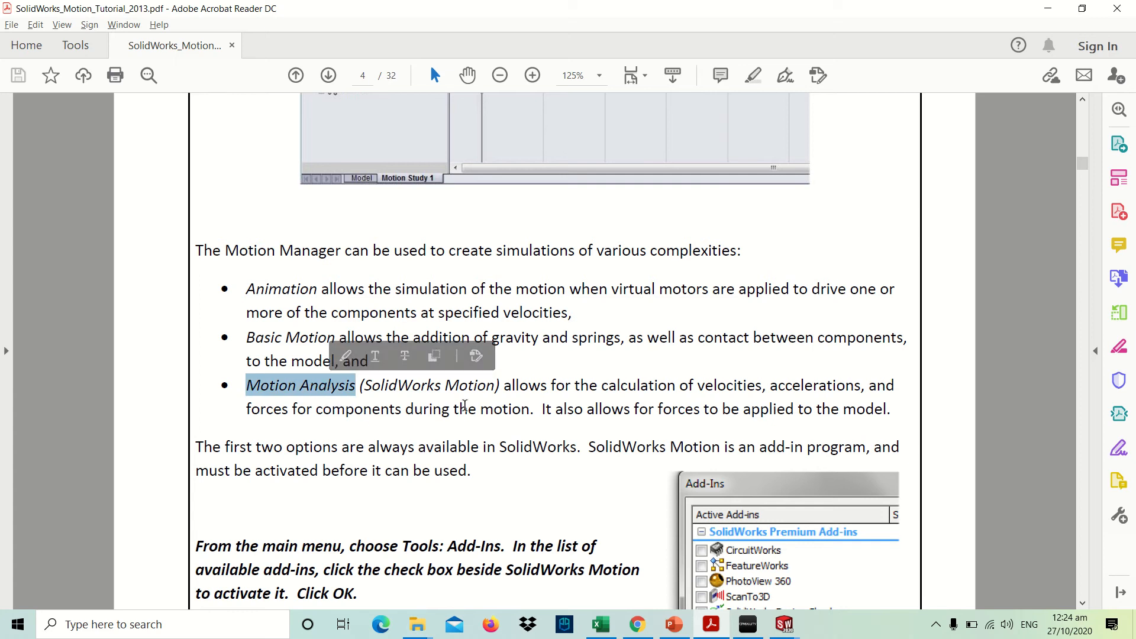
pyautogui.click(373, 410)
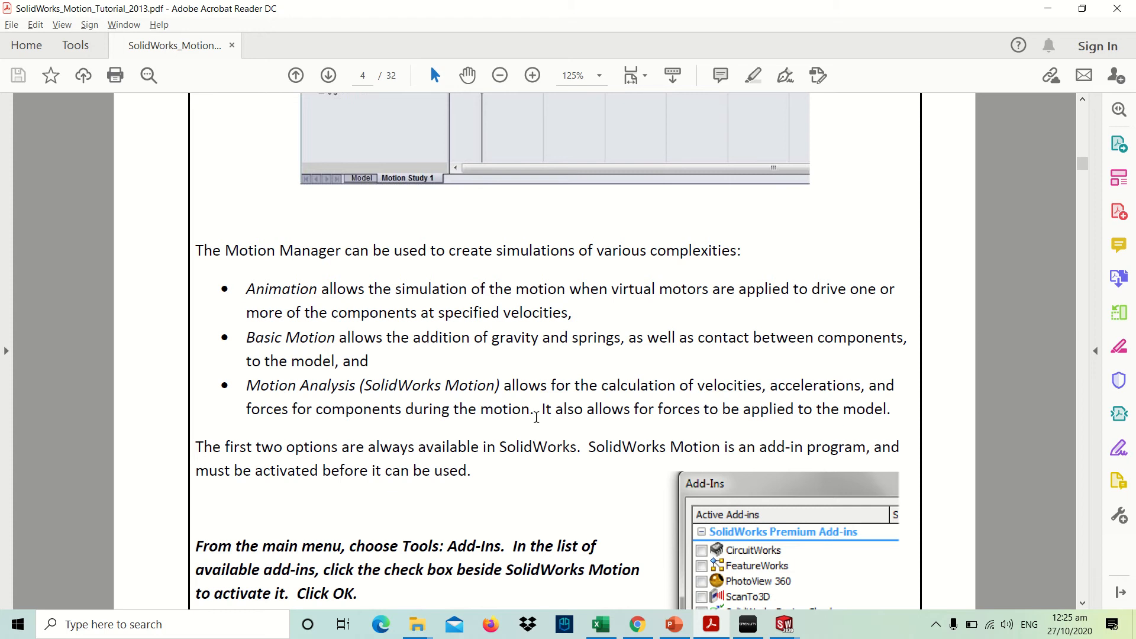
pyautogui.scroll(-2, 536, 416)
pyautogui.scroll(-2, 536, 417)
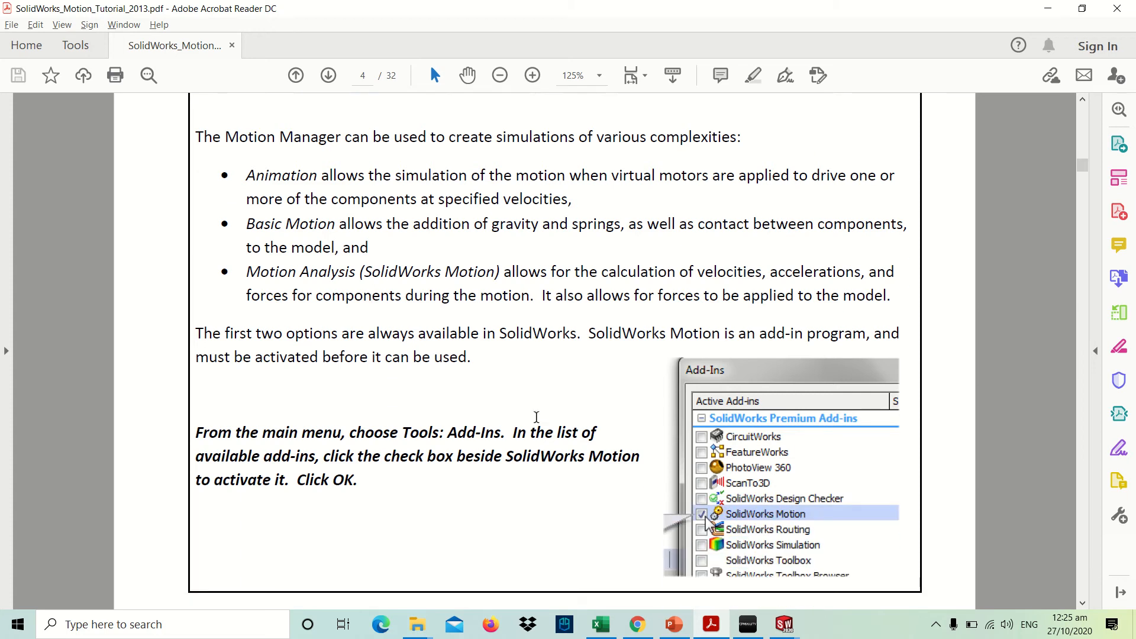
pyautogui.scroll(-1, 368, 456)
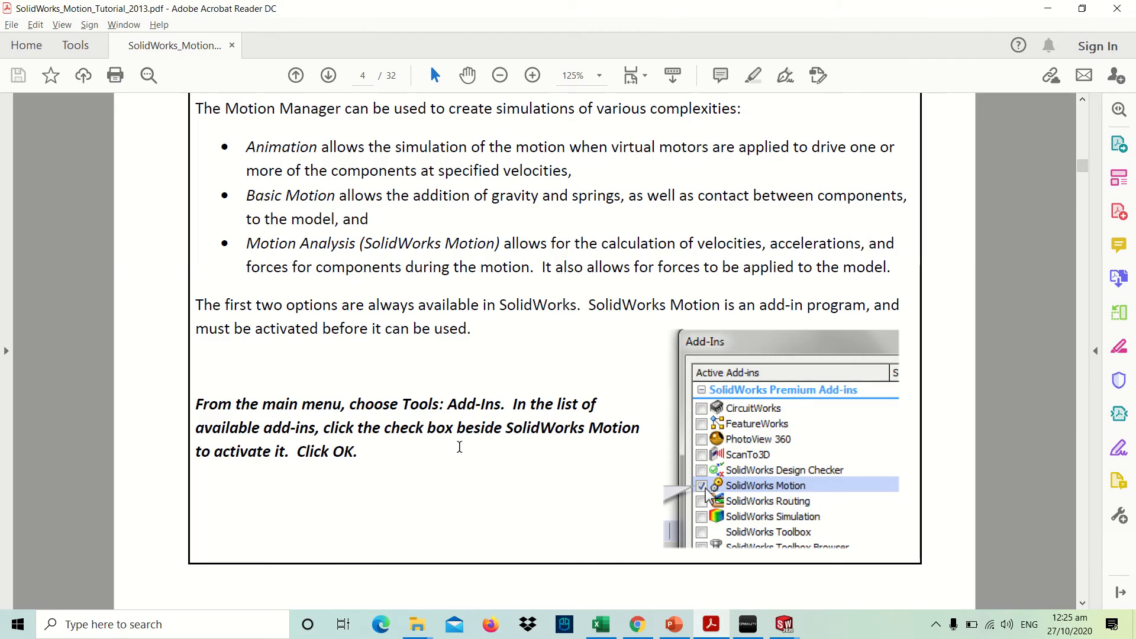
# Switch to SolidWorks and look for the Add-Ins command among the Tools commands and the available toolbars
pyautogui.hotkey('alt', 'Tab')
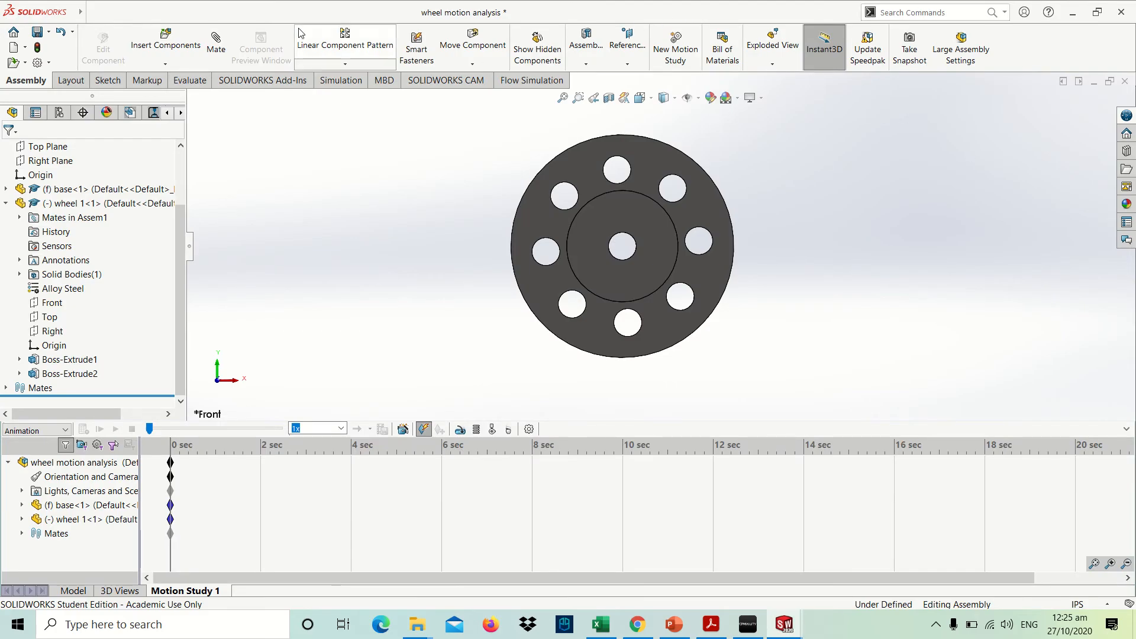
pyautogui.click(224, 15)
pyautogui.moveTo(202, 17)
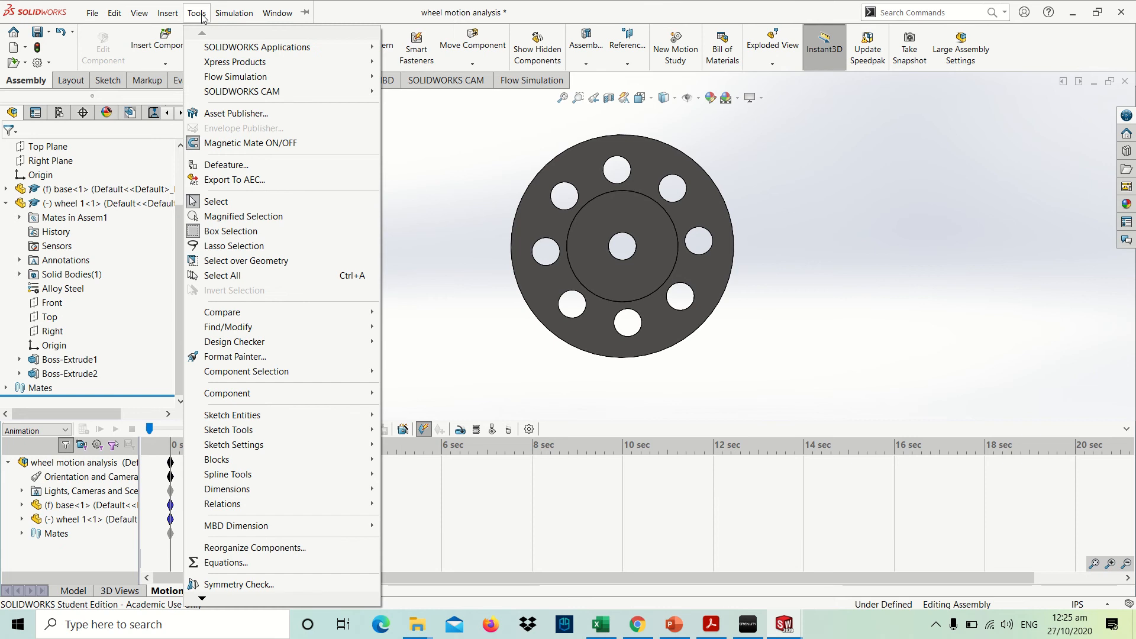
pyautogui.click(382, 153)
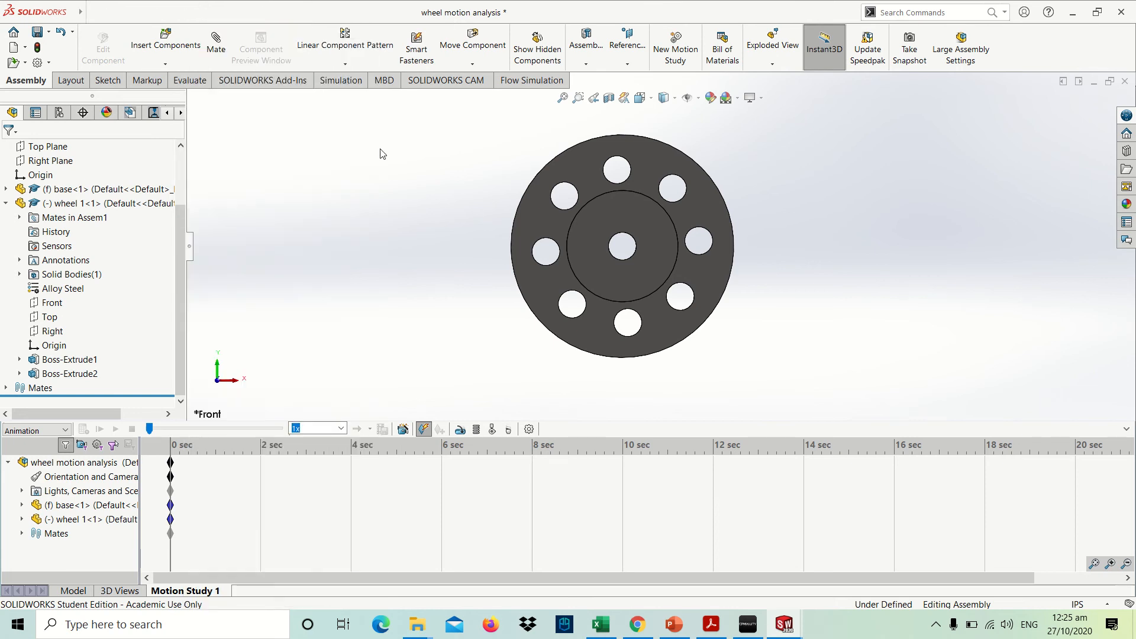
pyautogui.rightClick(684, 10)
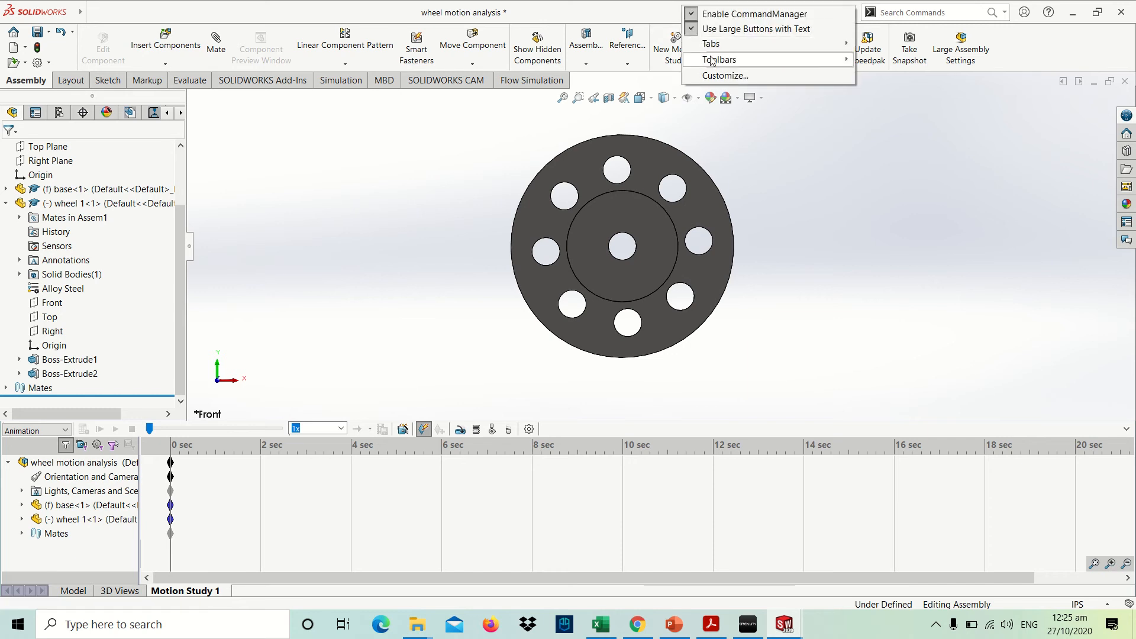
pyautogui.moveTo(712, 61)
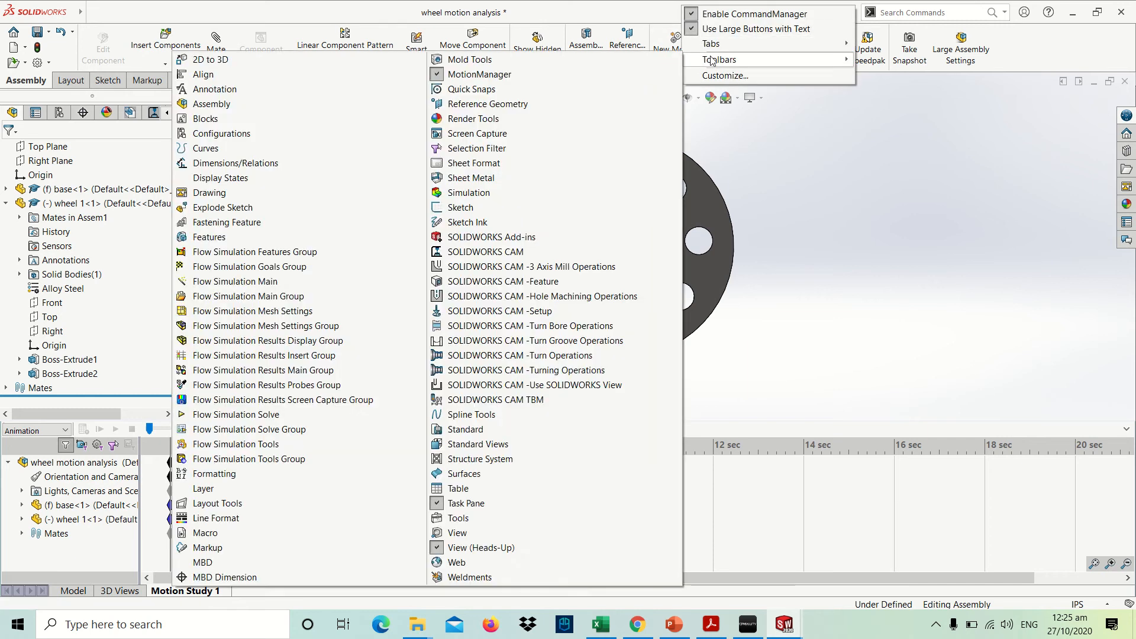
pyautogui.click(860, 204)
# Search the commands for "add ins", activate the SOLIDWORKS Motion add-in, and check the study types offered for Motion Study 1
pyautogui.moveTo(577, 2)
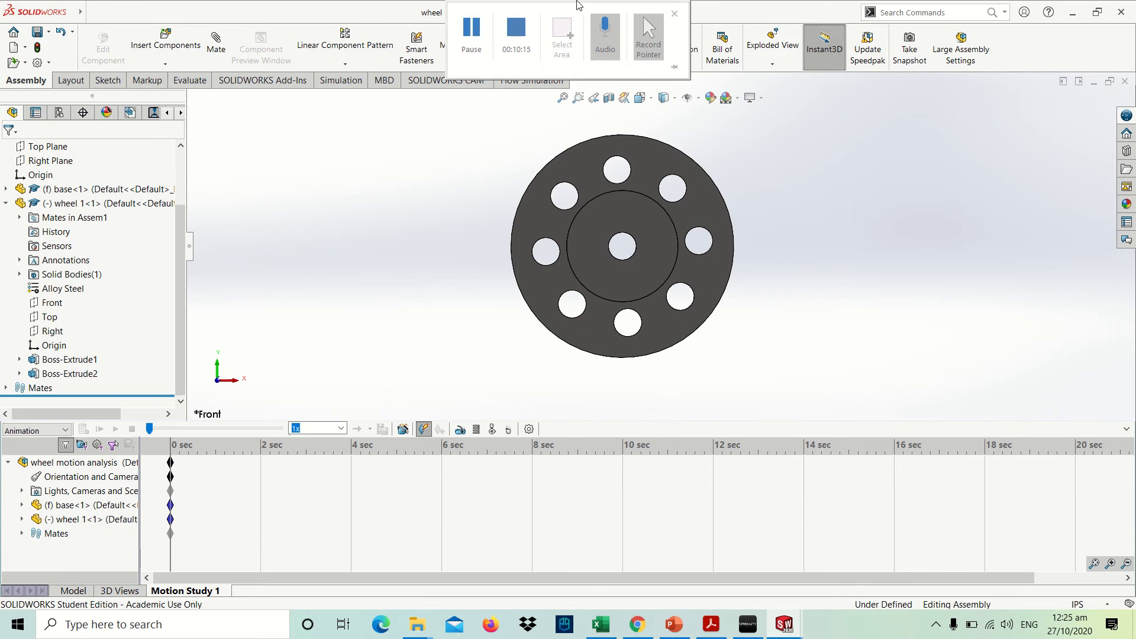
pyautogui.click(461, 32)
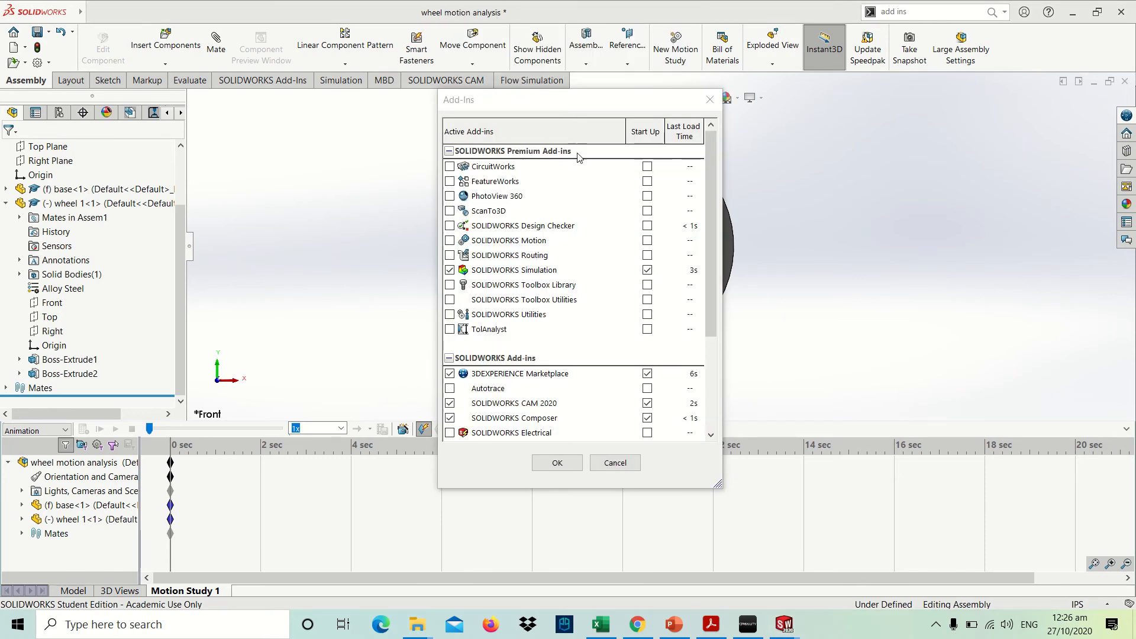
pyautogui.click(450, 241)
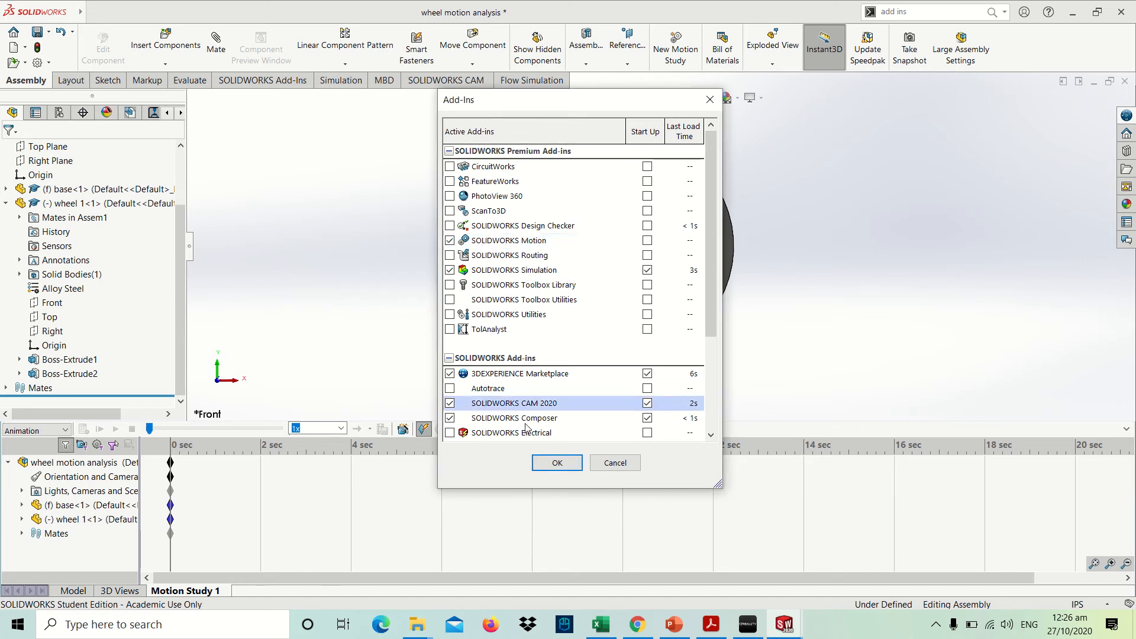
pyautogui.click(557, 464)
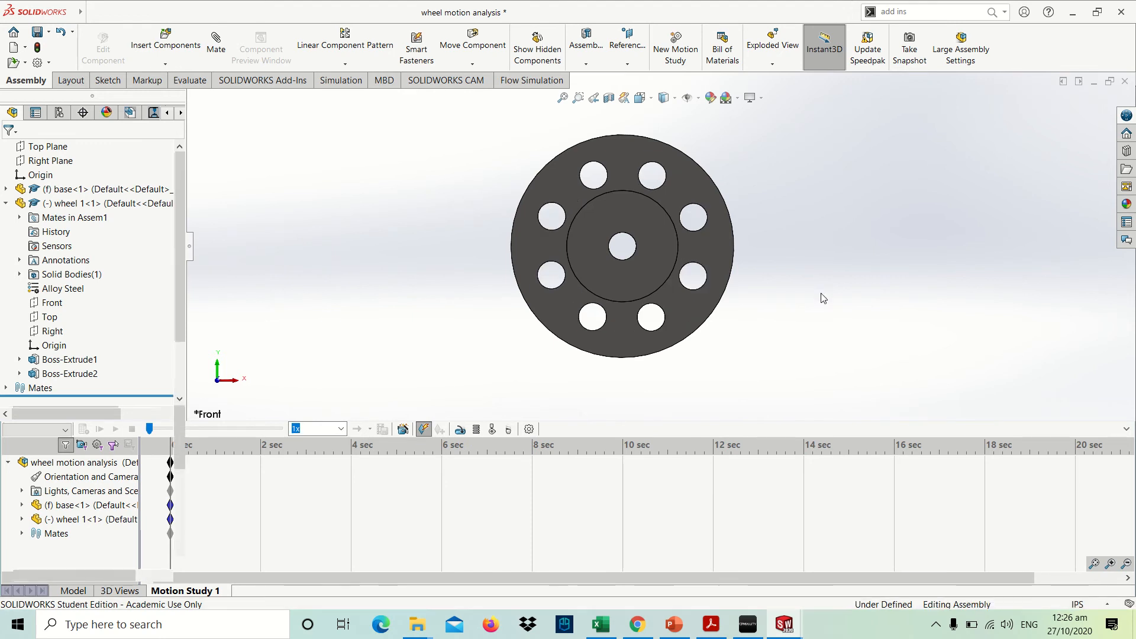
pyautogui.click(68, 431)
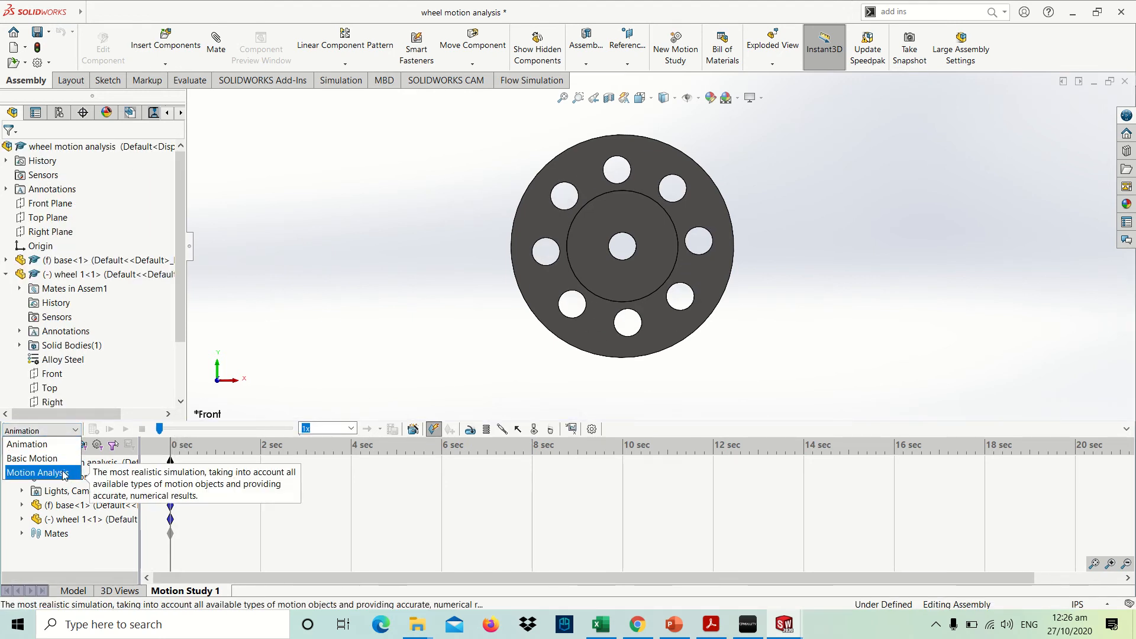
pyautogui.click(419, 292)
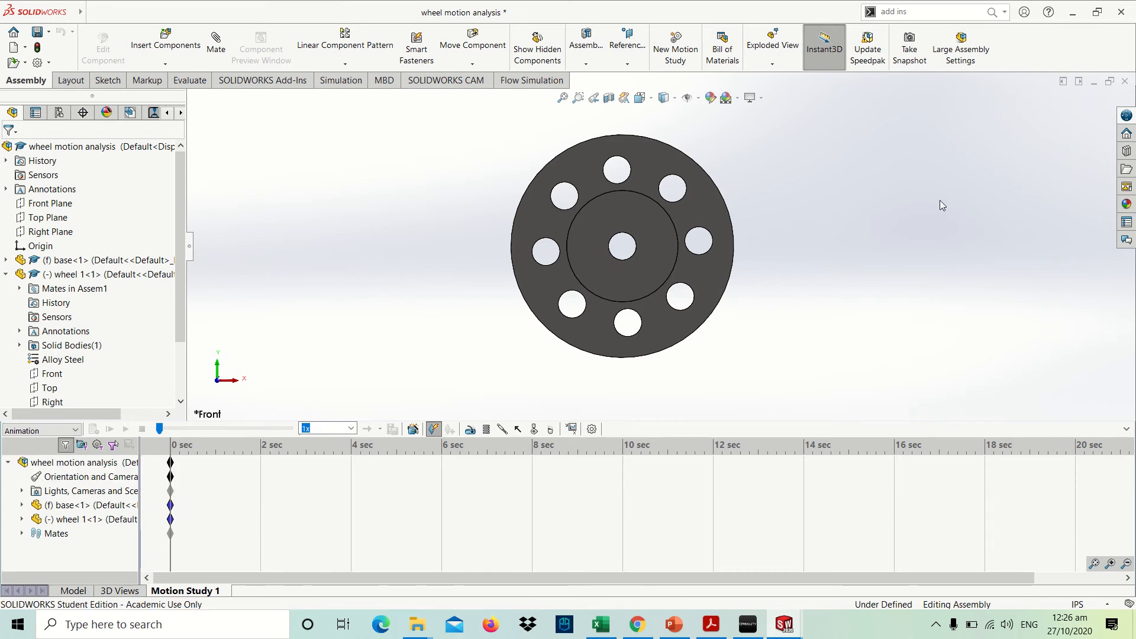
# Switch to the tutorial PDF and read page 5 on selecting Motion Analysis and applying a torque with the Force tool
pyautogui.hotkey('alt', 'Tab')
pyautogui.scroll(-6, 620, 344)
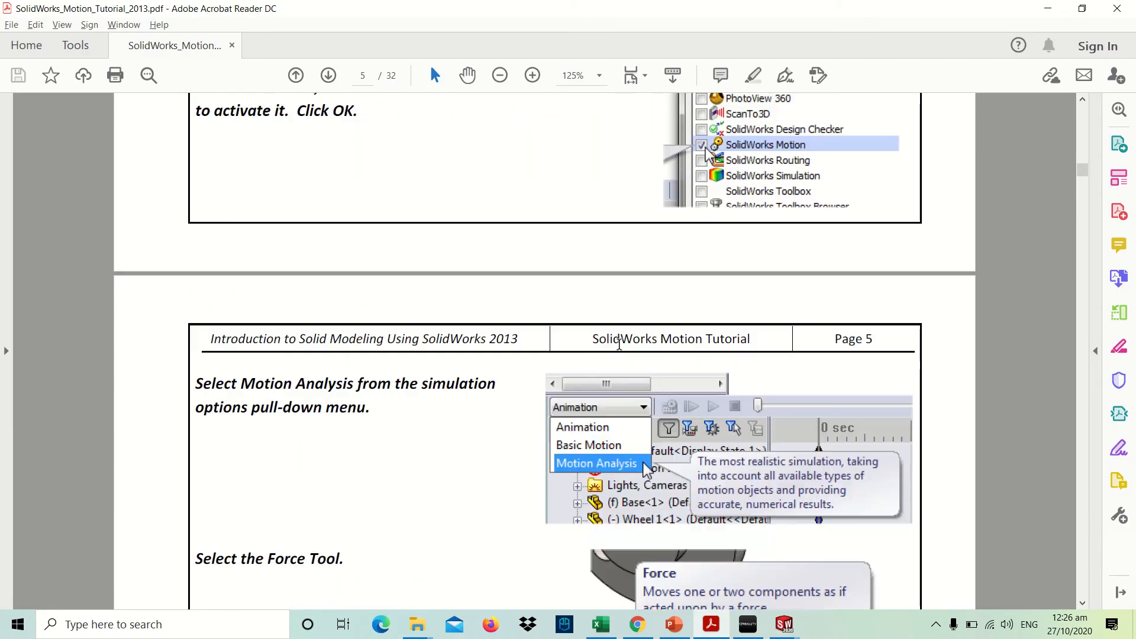
pyautogui.scroll(-4, 620, 344)
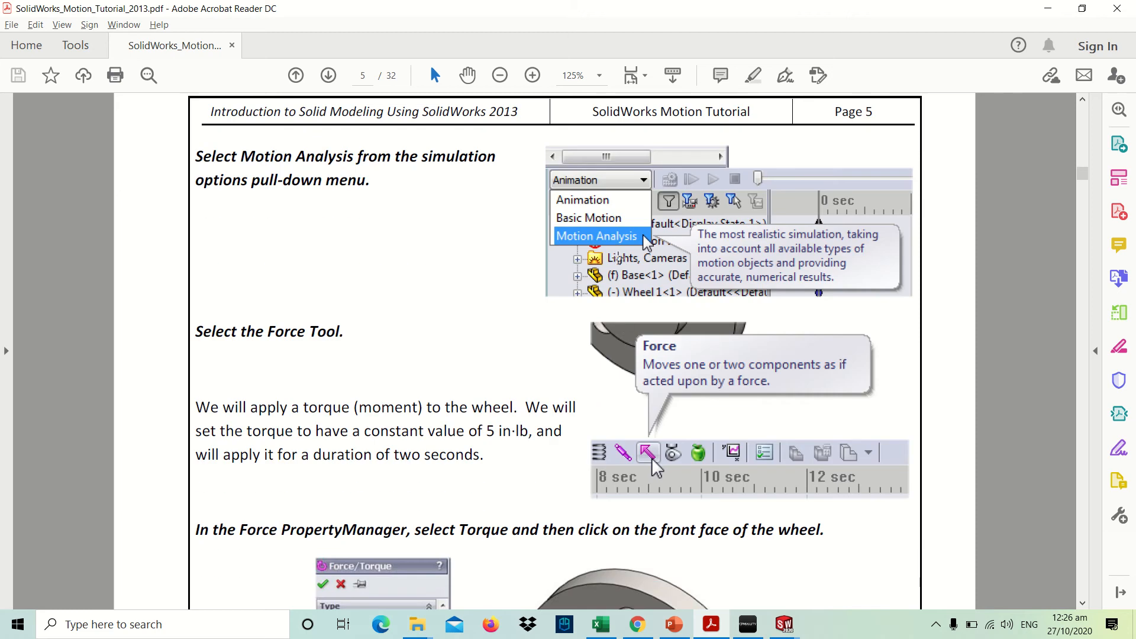
pyautogui.scroll(-2, 571, 390)
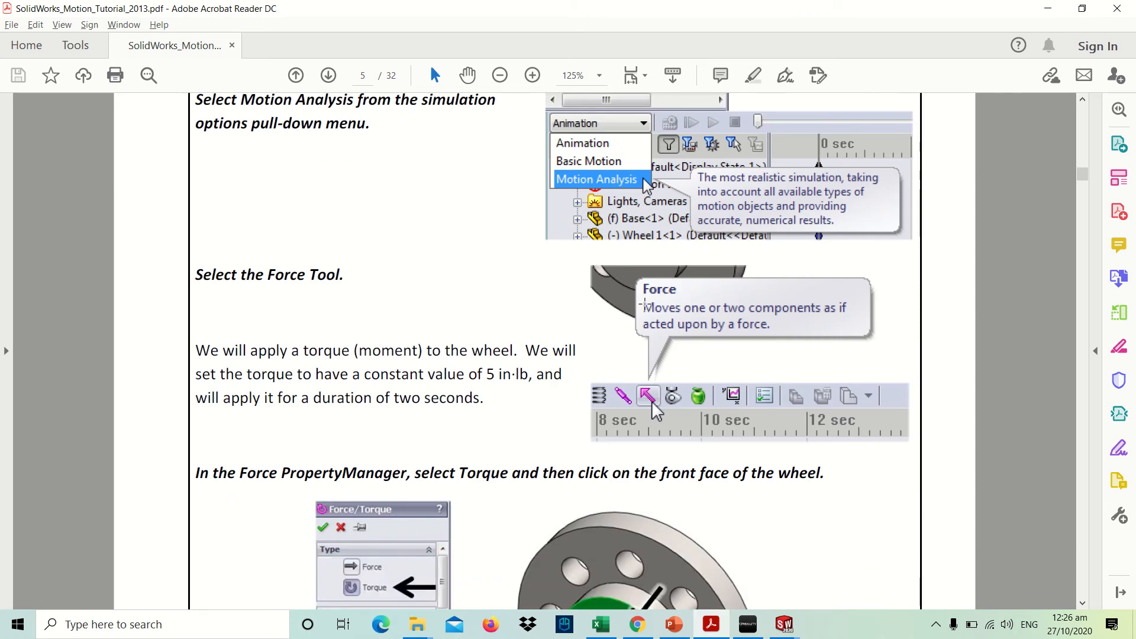
pyautogui.scroll(-1, 384, 295)
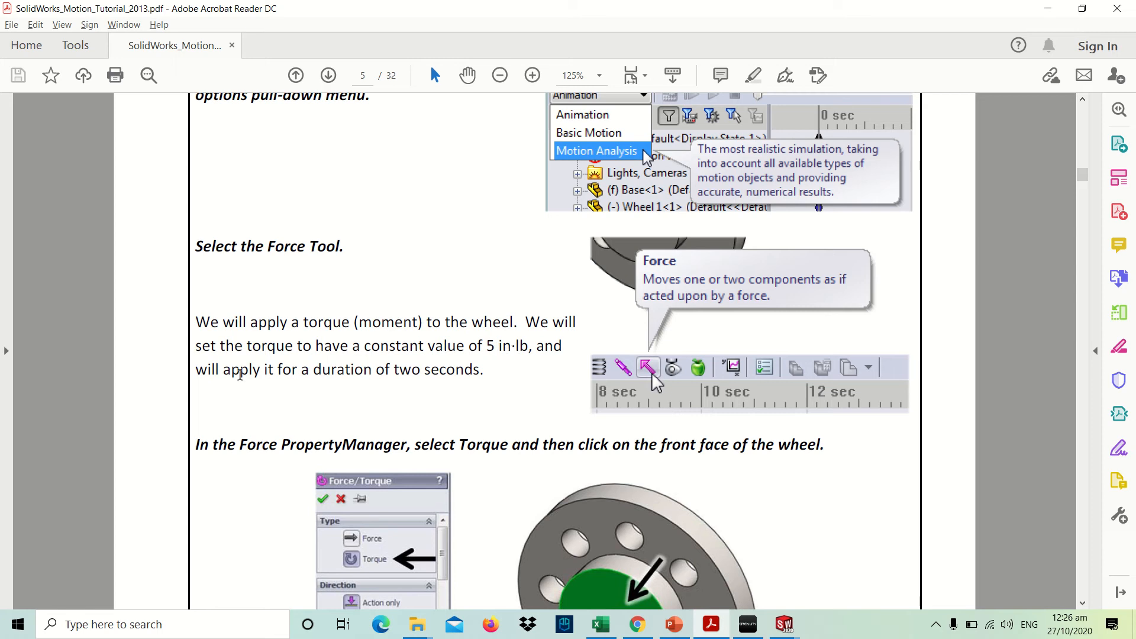
pyautogui.scroll(-3, 527, 357)
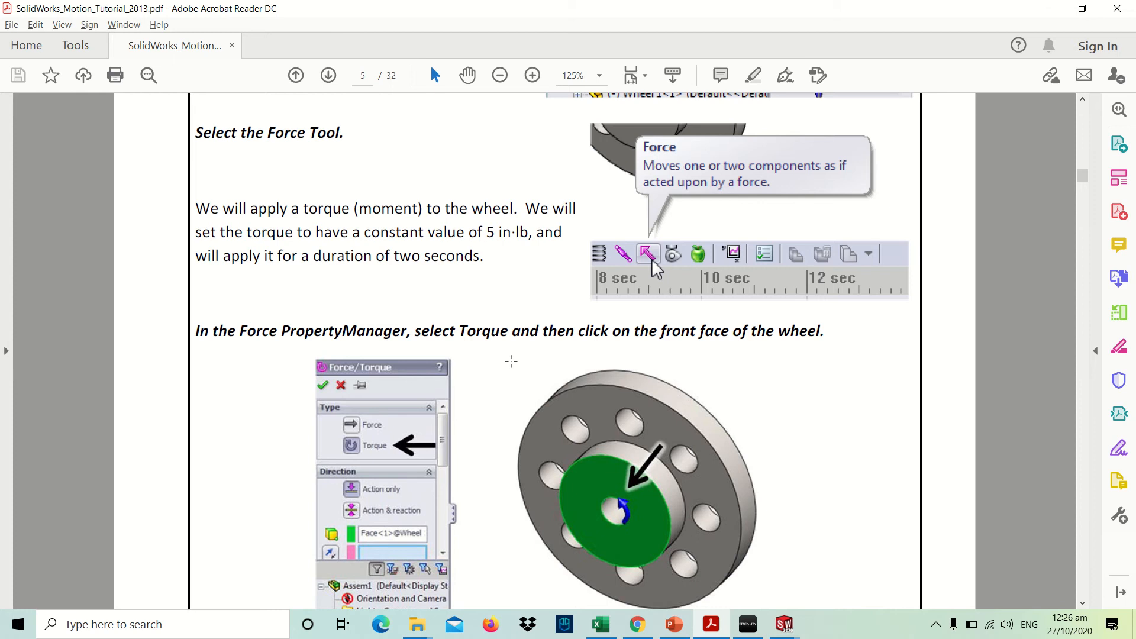
pyautogui.scroll(-1, 360, 342)
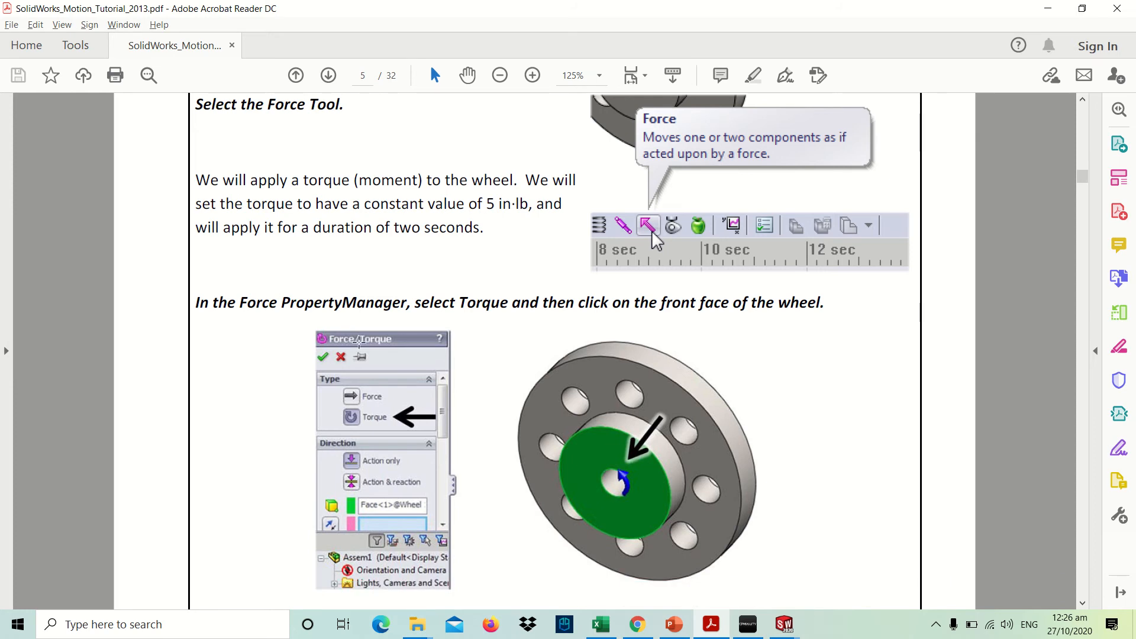
pyautogui.scroll(-2, 359, 342)
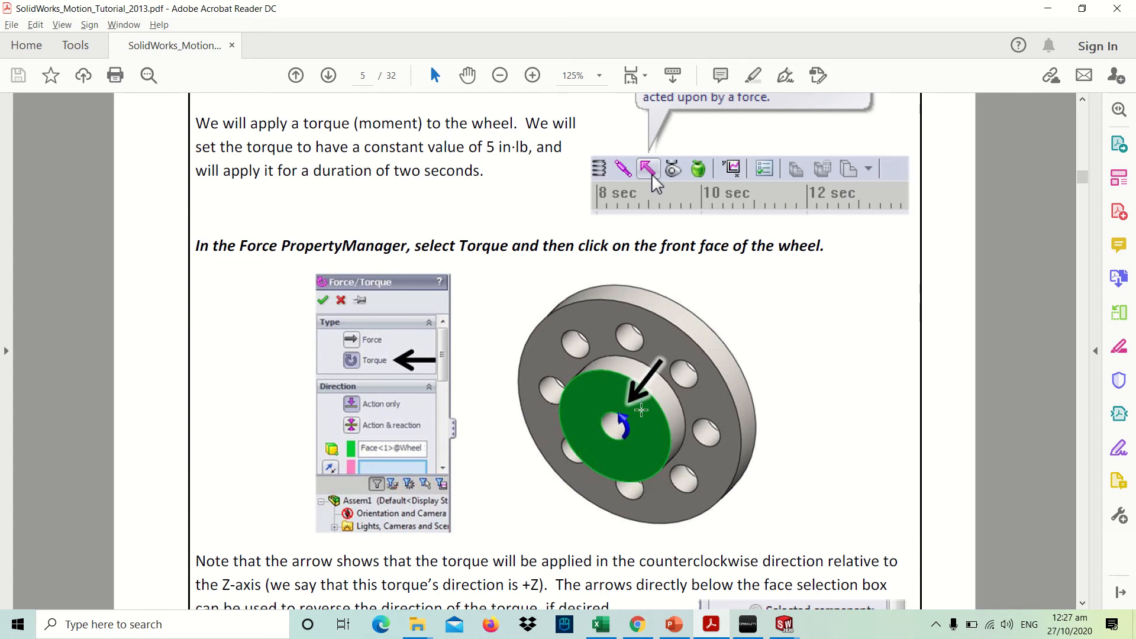
pyautogui.scroll(-1, 641, 410)
# Switch to SolidWorks and start a Force/Torque of type Torque on the front hub face of wheel 1
pyautogui.hotkey('alt', 'Tab')
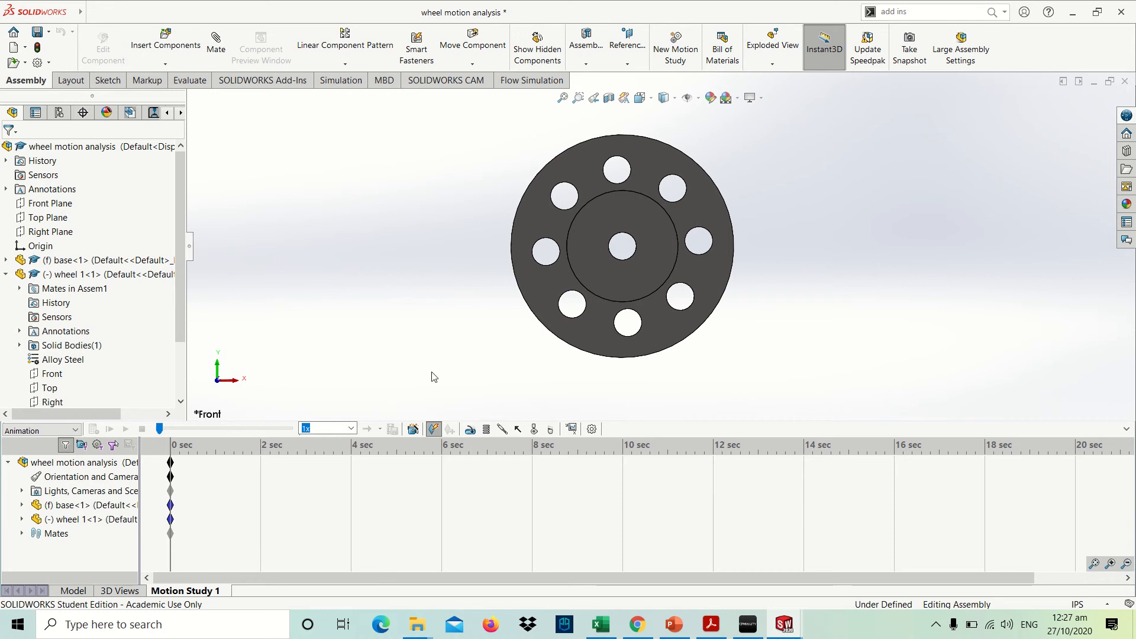
pyautogui.click(517, 432)
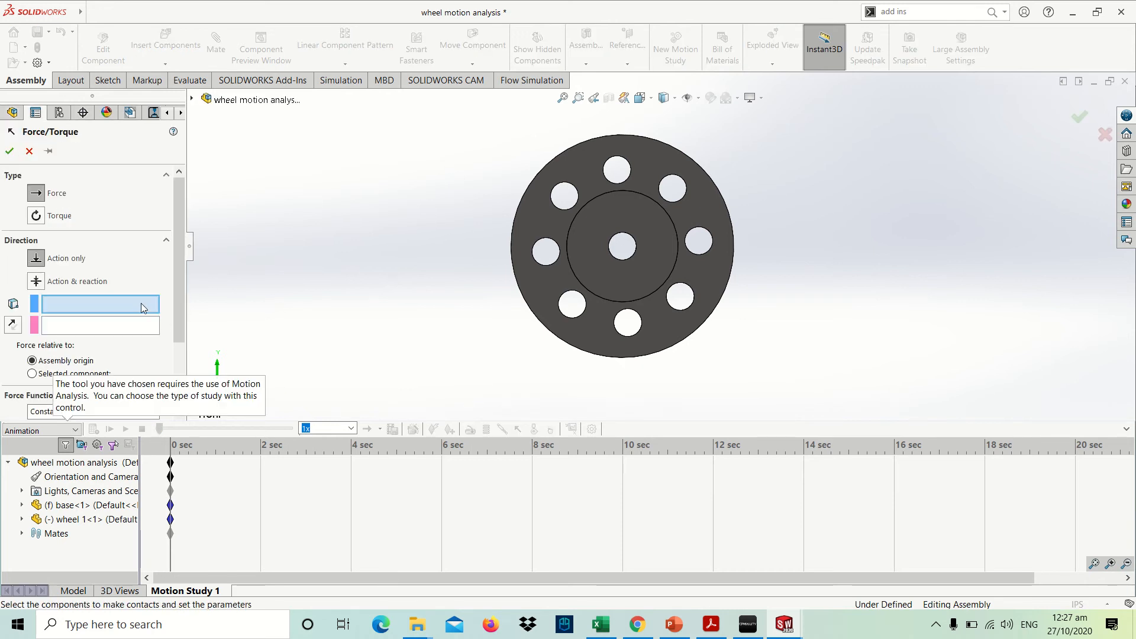
pyautogui.click(38, 218)
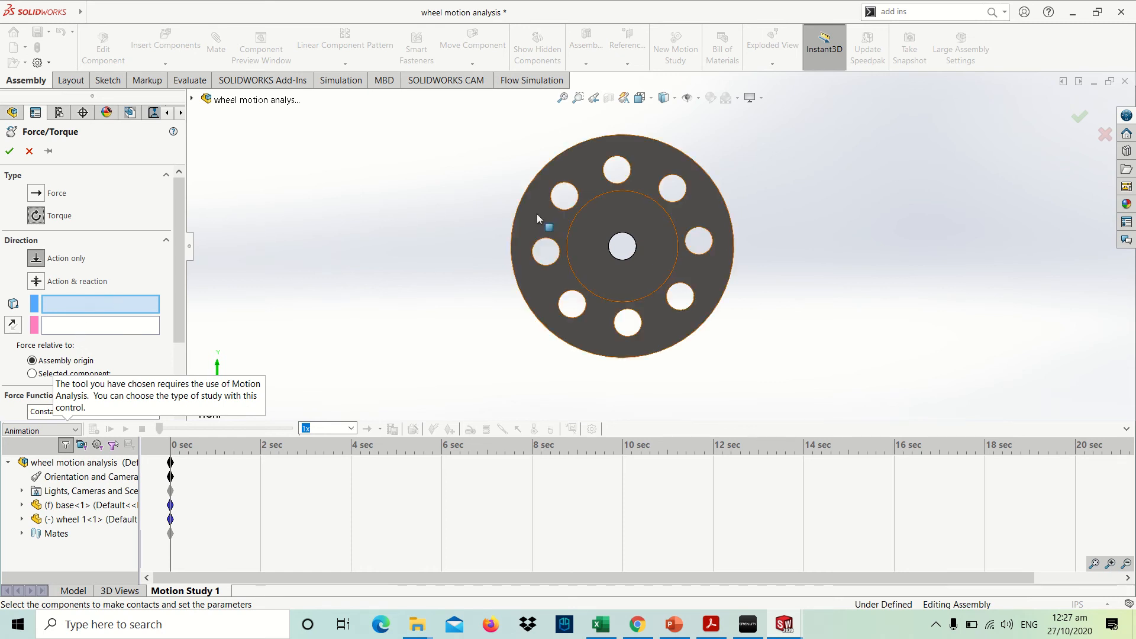
pyautogui.click(638, 202)
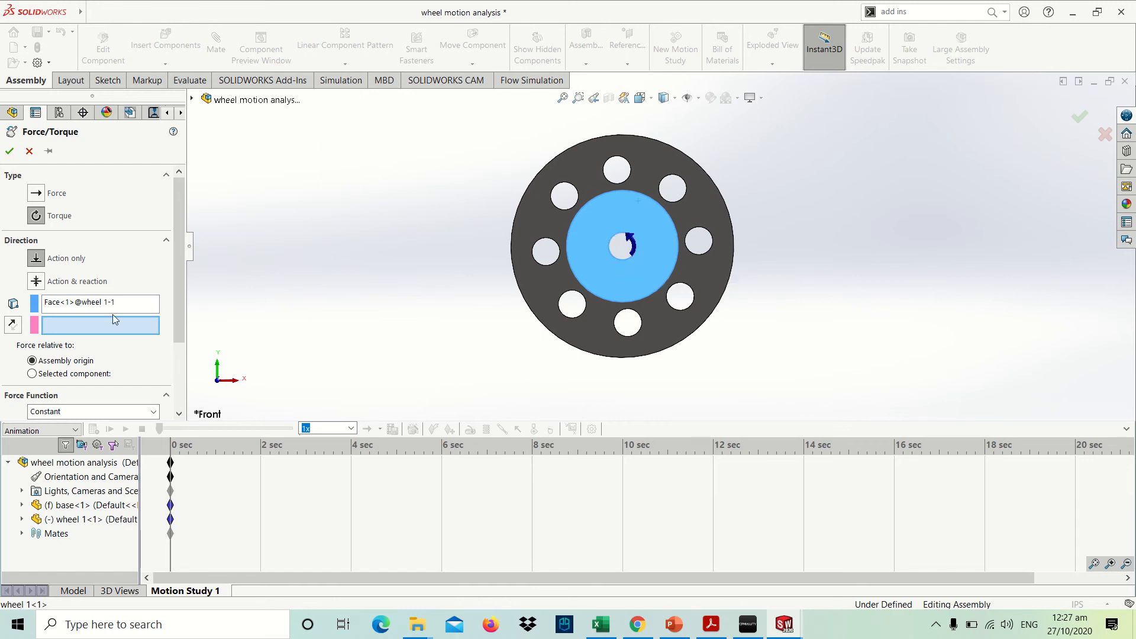
# Set the constant torque value to 5 lbf·in
pyautogui.moveTo(182, 299); pyautogui.dragTo(180, 358)
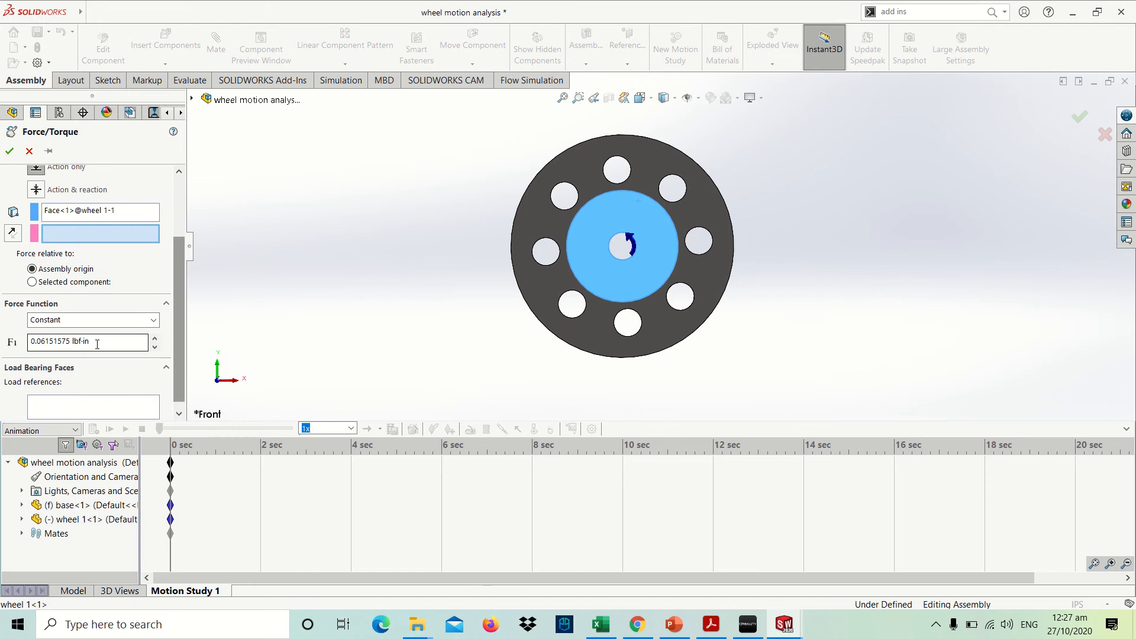
pyautogui.write('5')
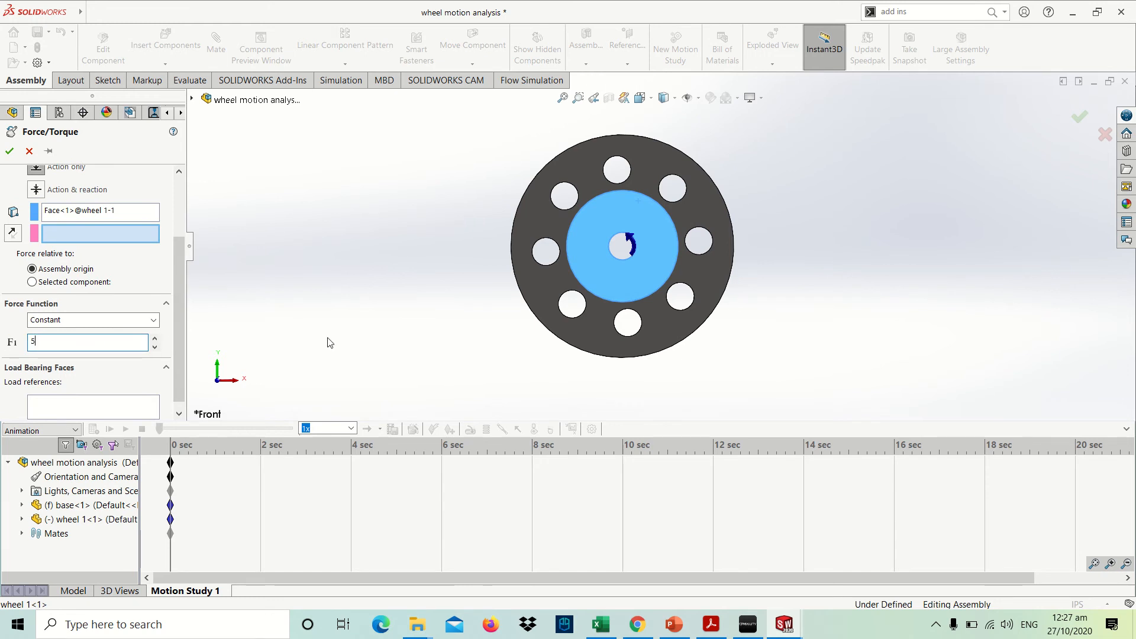
pyautogui.click(344, 333)
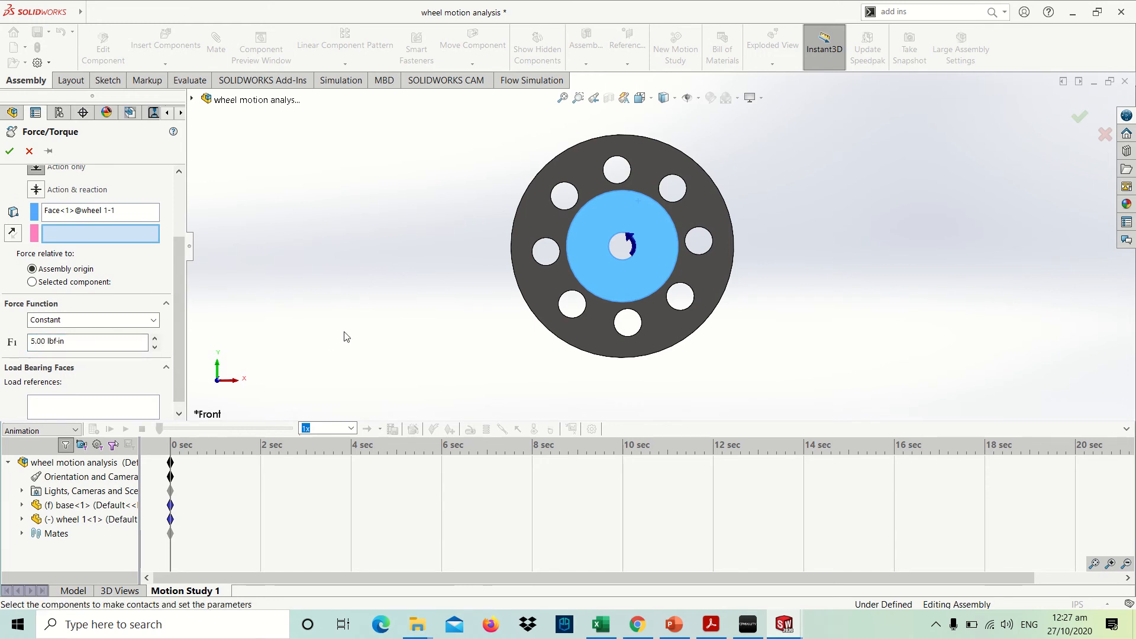
pyautogui.moveTo(177, 317); pyautogui.dragTo(176, 355)
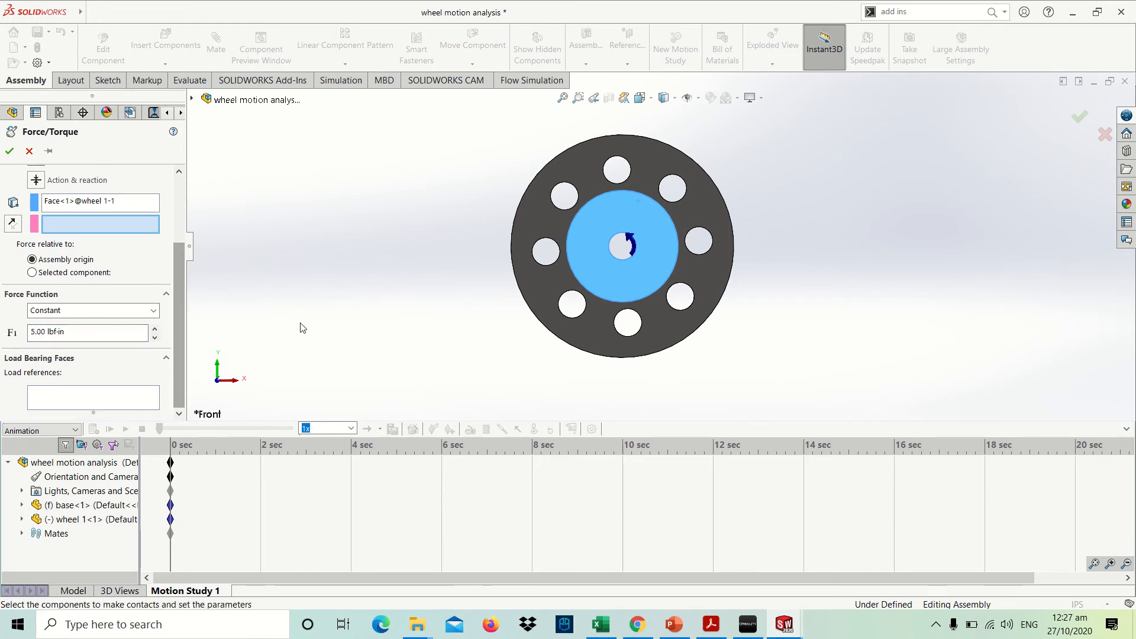
# Switch to the tutorial PDF and check the page 5 notes on the torque's direction, value and confirmation
pyautogui.hotkey('alt', 'Tab')
pyautogui.scroll(-3, 547, 357)
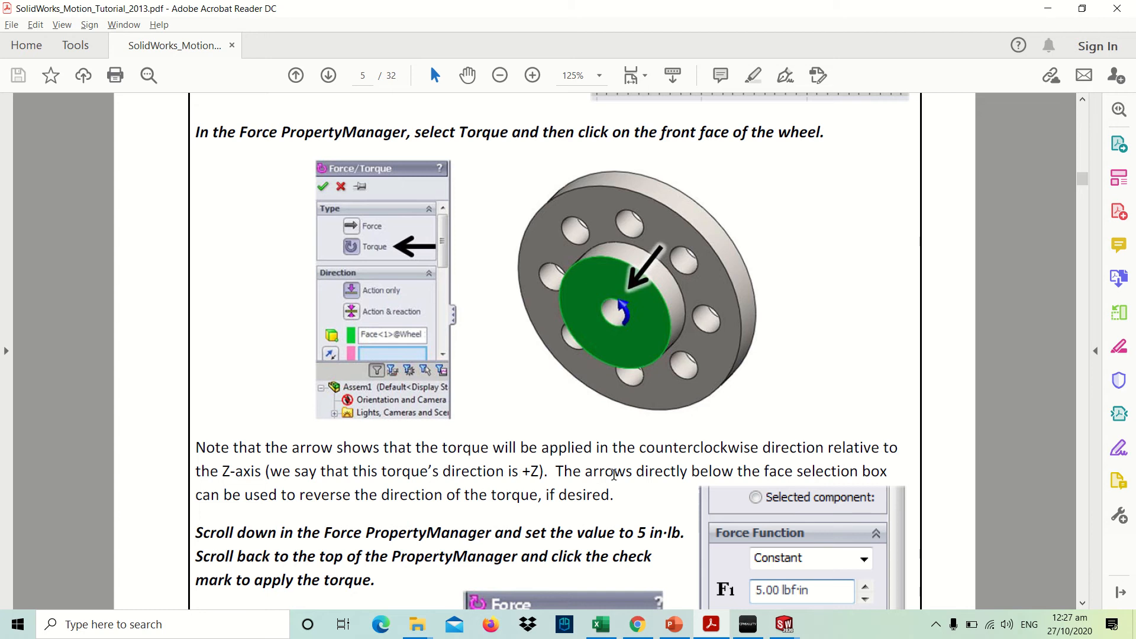
pyautogui.scroll(-7, 817, 468)
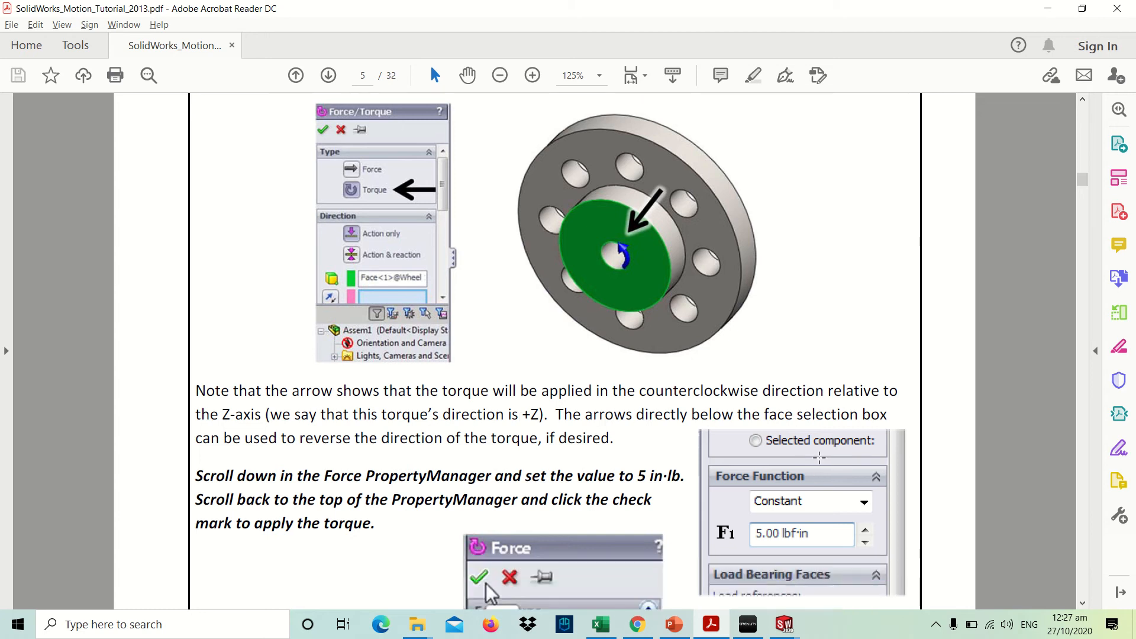
pyautogui.scroll(4, 670, 313)
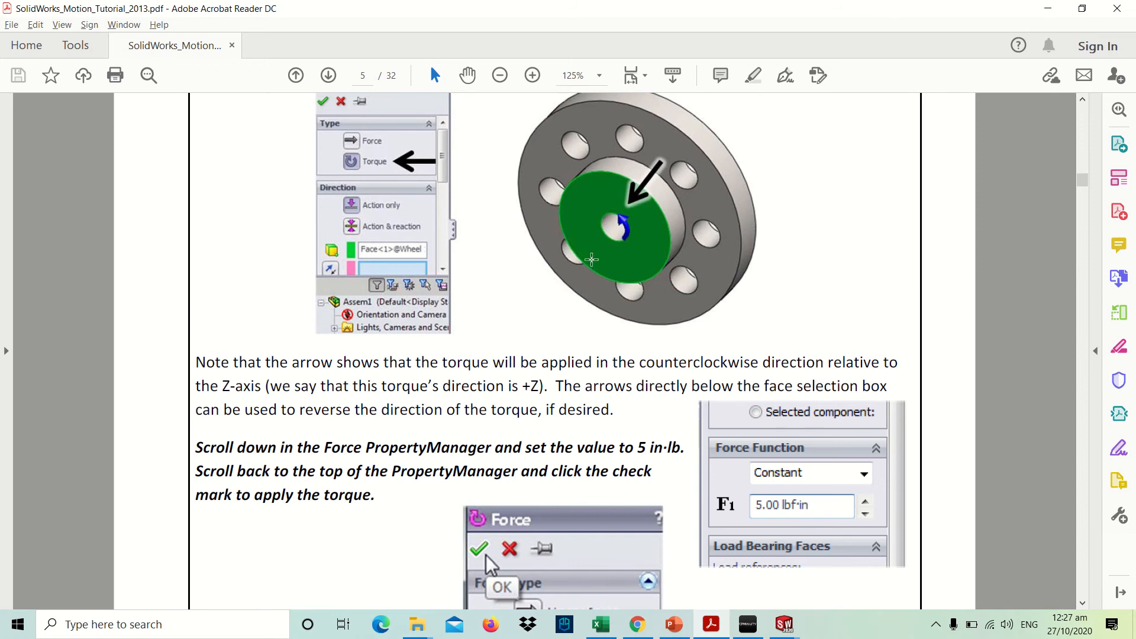
# Switch to SolidWorks, apply the torque to wheel 1, and set the type of Motion Study 1 to Motion Analysis
pyautogui.hotkey('alt', 'Tab')
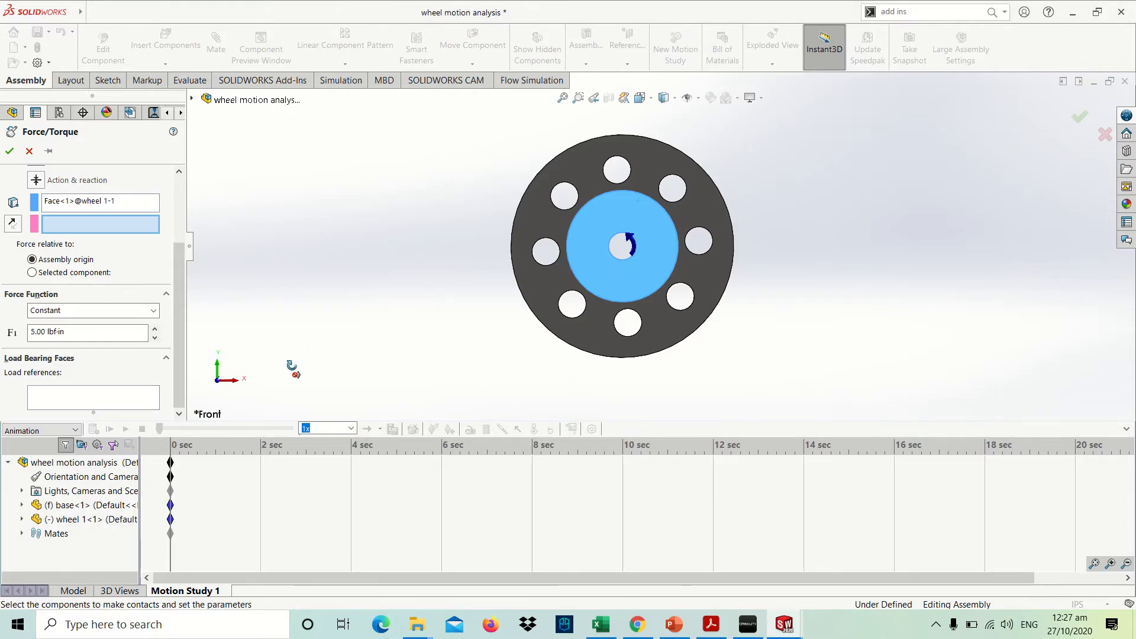
pyautogui.moveTo(293, 369); pyautogui.dragTo(456, 307, button='middle')
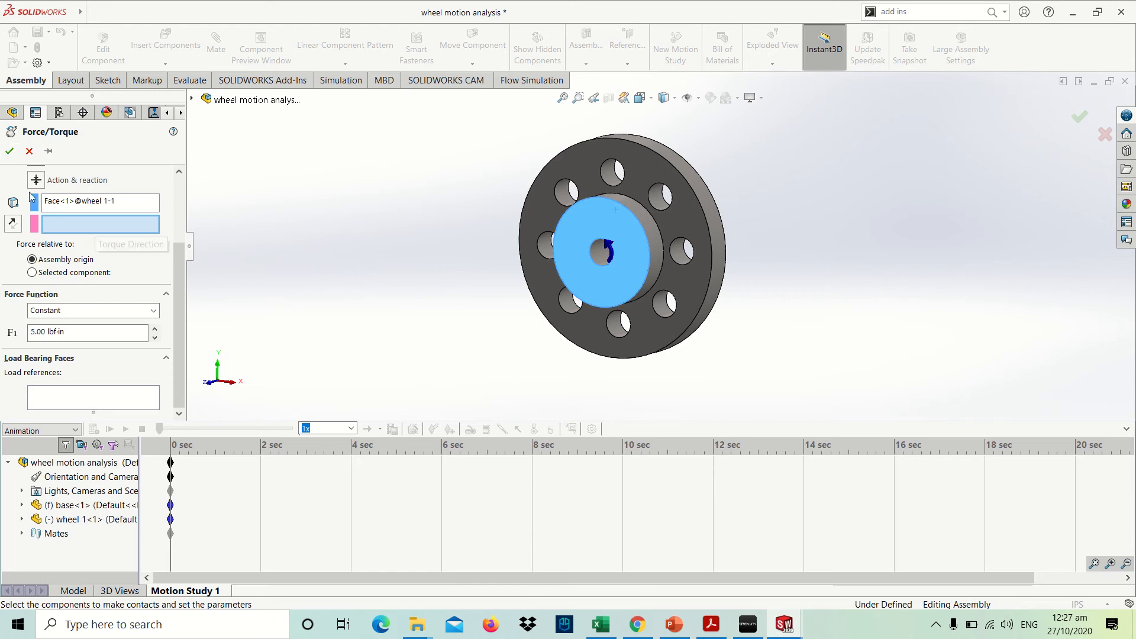
pyautogui.click(10, 153)
pyautogui.hotkey('ctrl', '1')
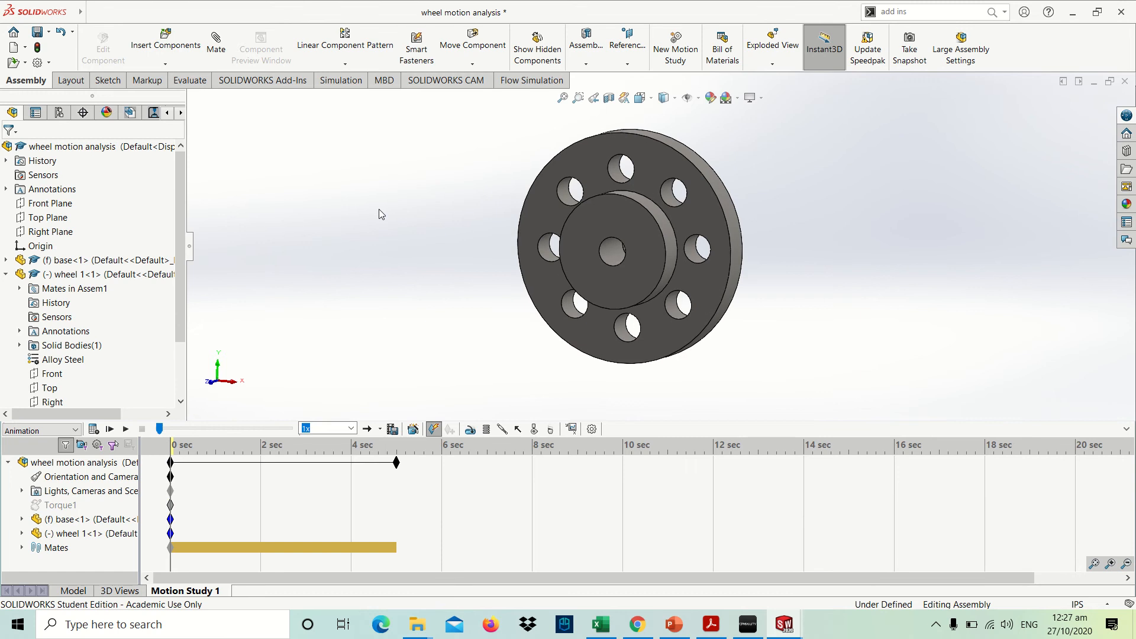
pyautogui.click(53, 435)
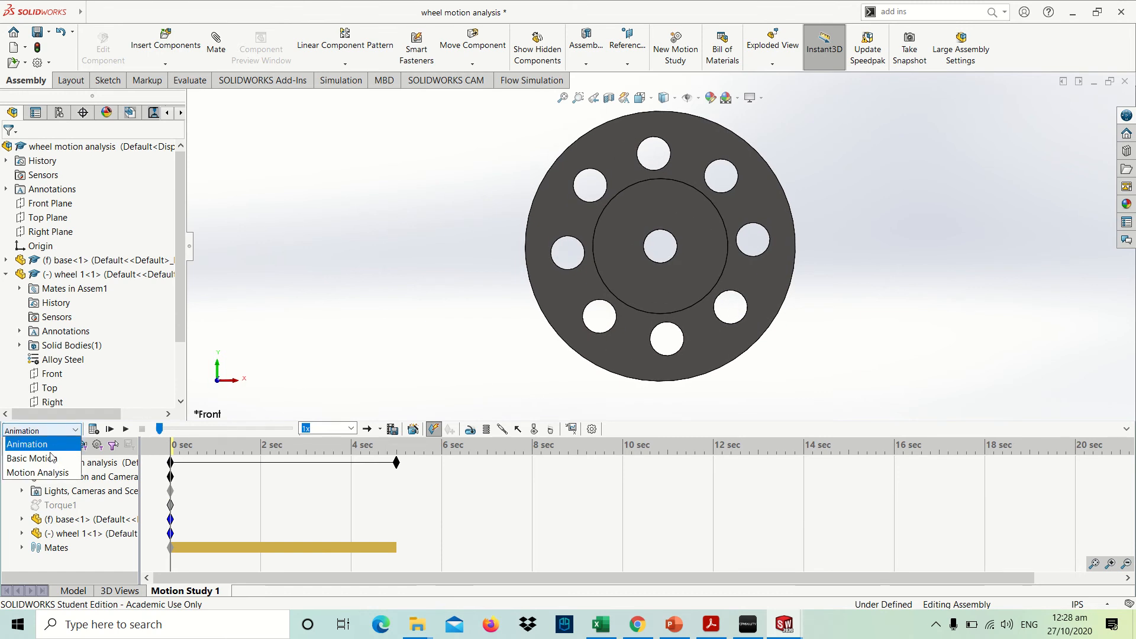
pyautogui.click(49, 473)
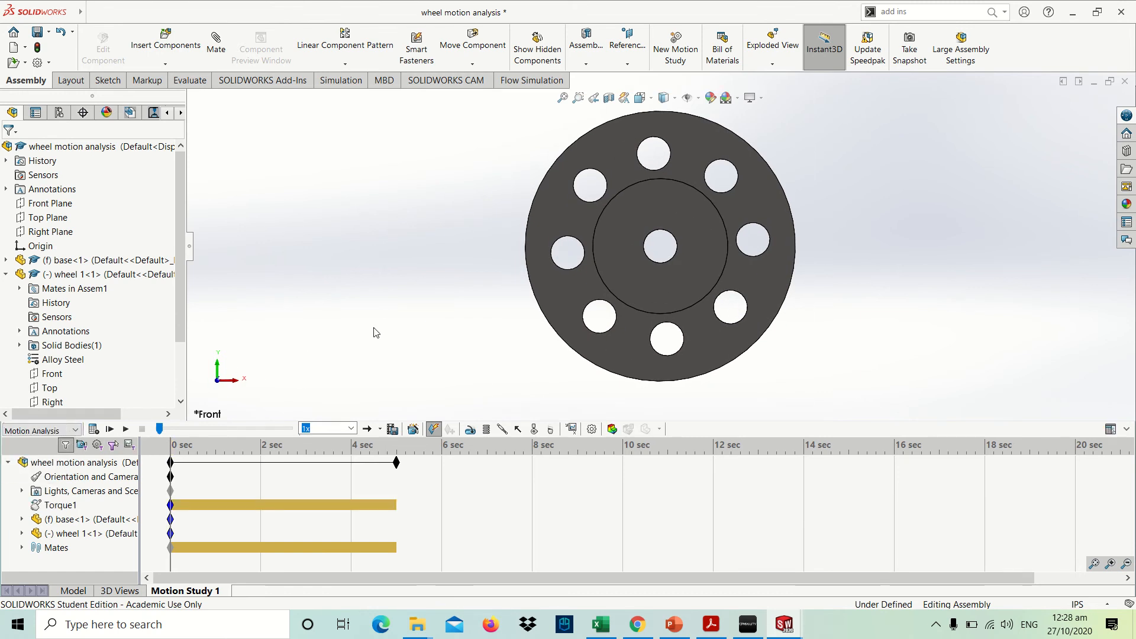
# Switch to the tutorial PDF and read the page 6 instructions on study duration and frames per second
pyautogui.hotkey('alt', 'Tab')
pyautogui.scroll(-5, 617, 368)
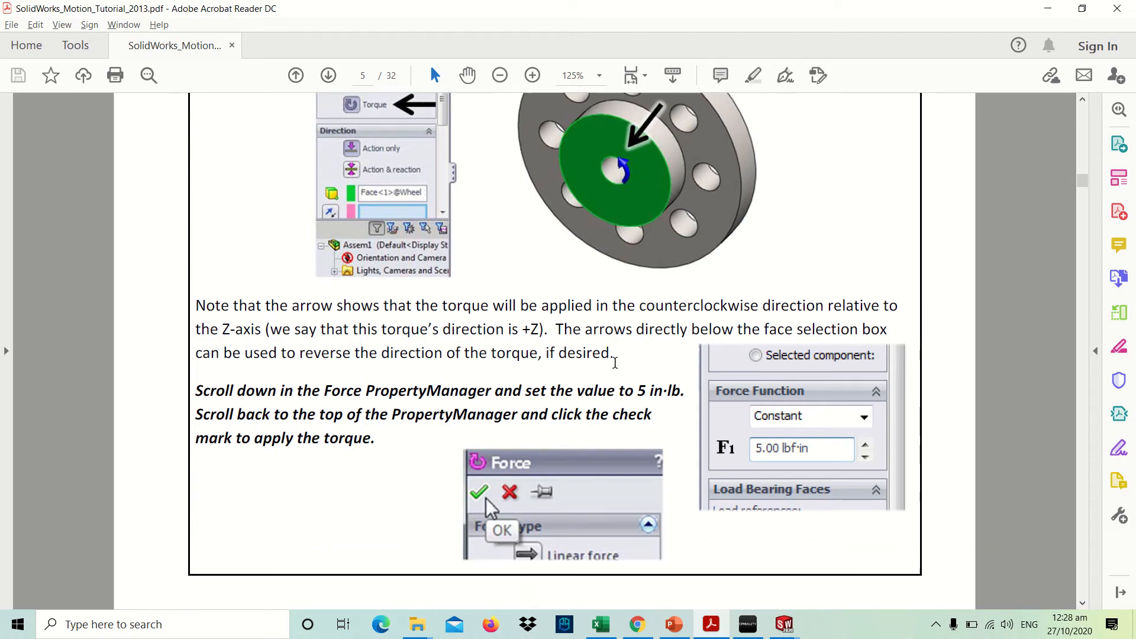
pyautogui.scroll(-3, 616, 368)
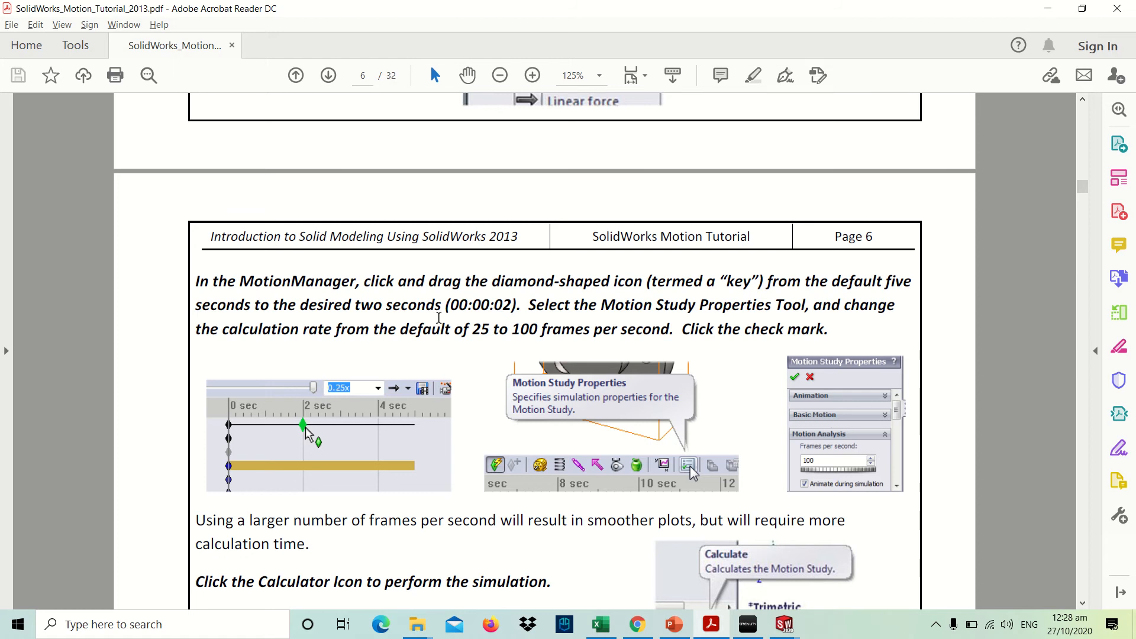
# Switch to SolidWorks and shorten Motion Study 1 to 2 seconds by moving its end key on the timeline
pyautogui.hotkey('alt', 'Tab')
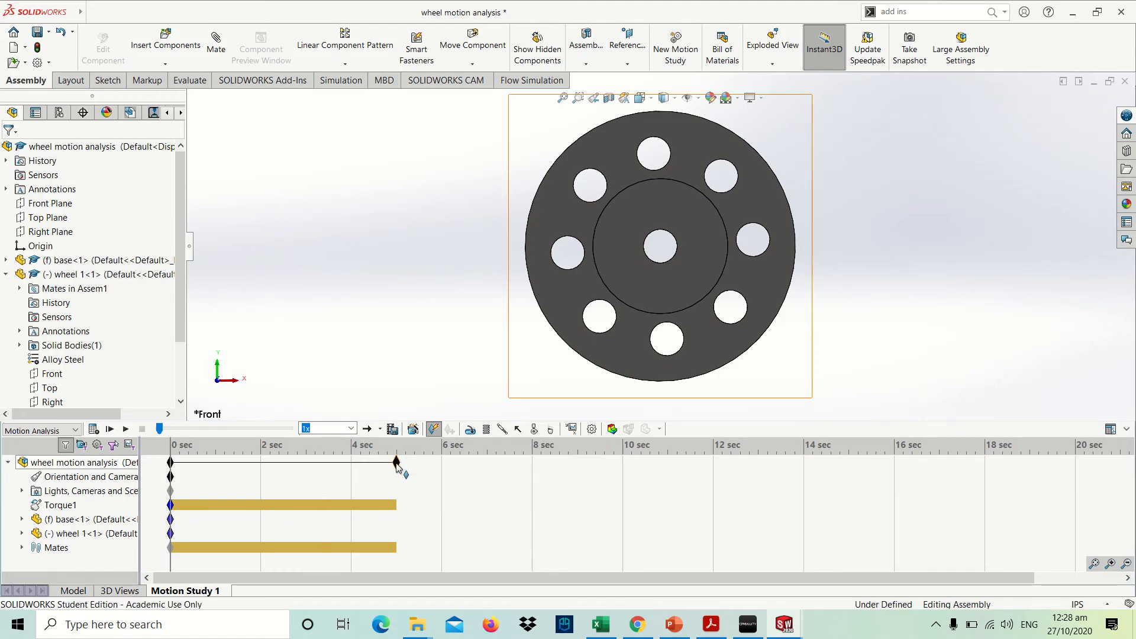
pyautogui.moveTo(396, 464); pyautogui.dragTo(261, 468)
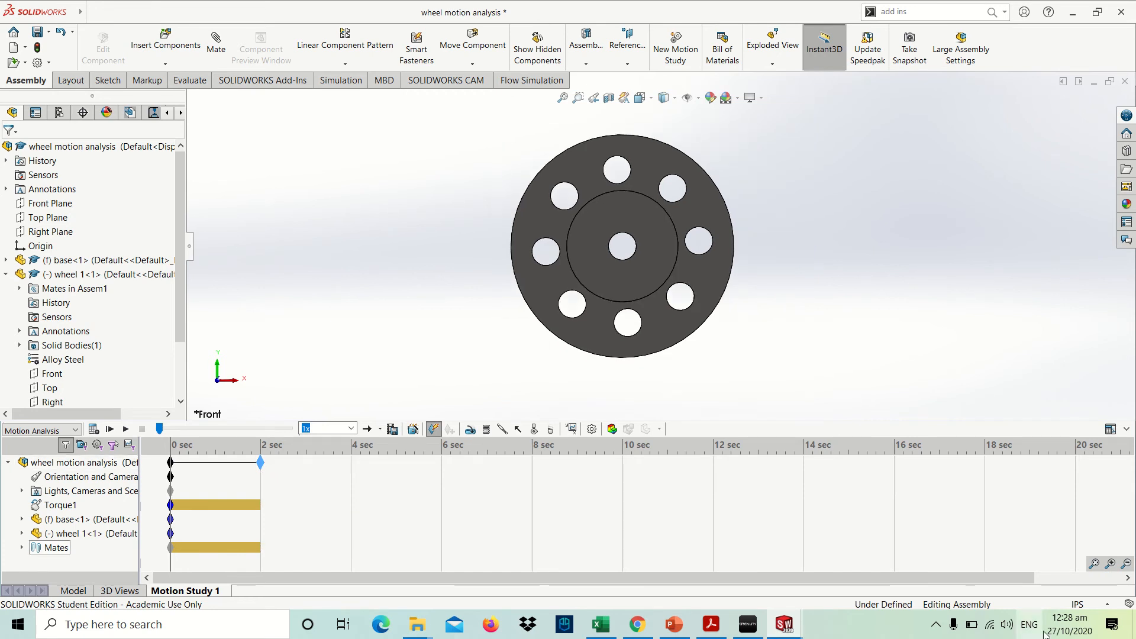
pyautogui.click(1111, 564)
pyautogui.click(1111, 564)
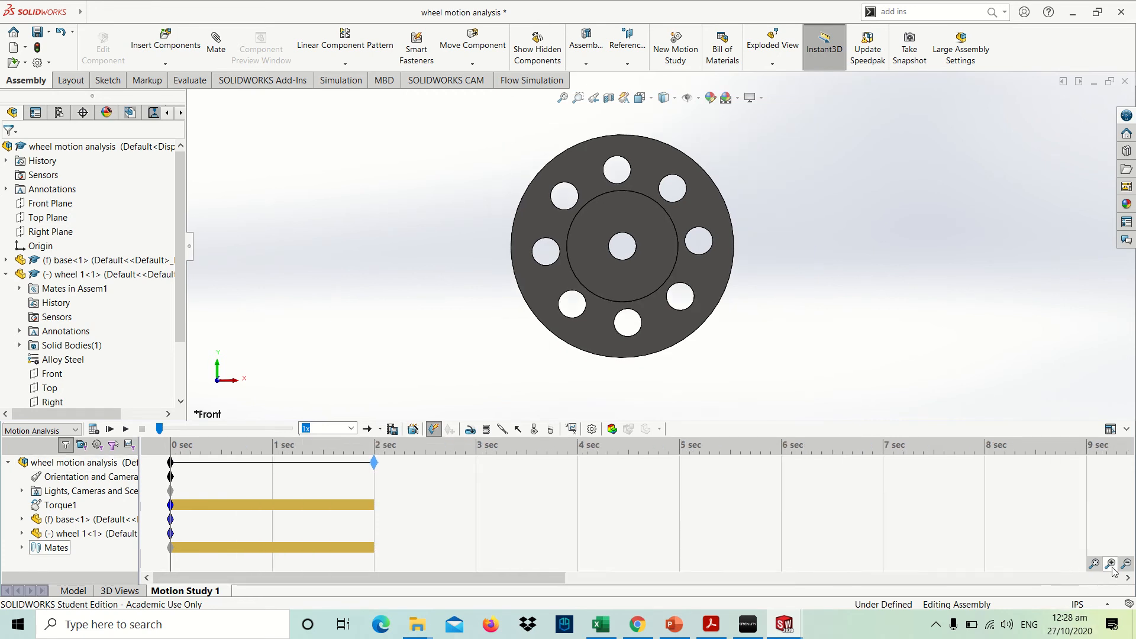
pyautogui.click(1111, 564)
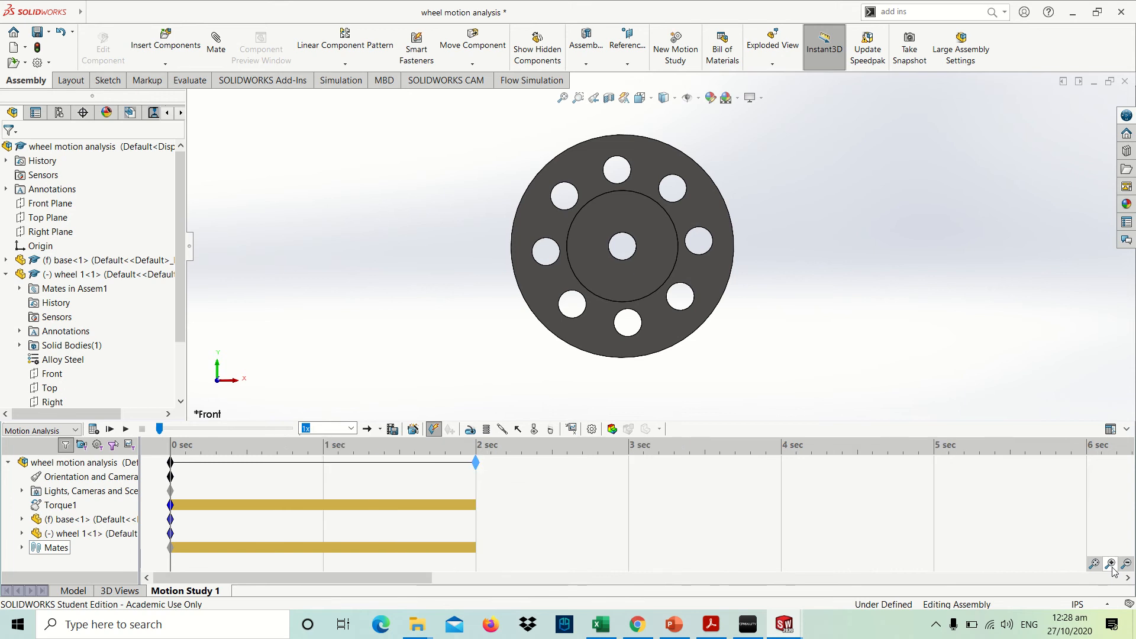
pyautogui.click(1127, 567)
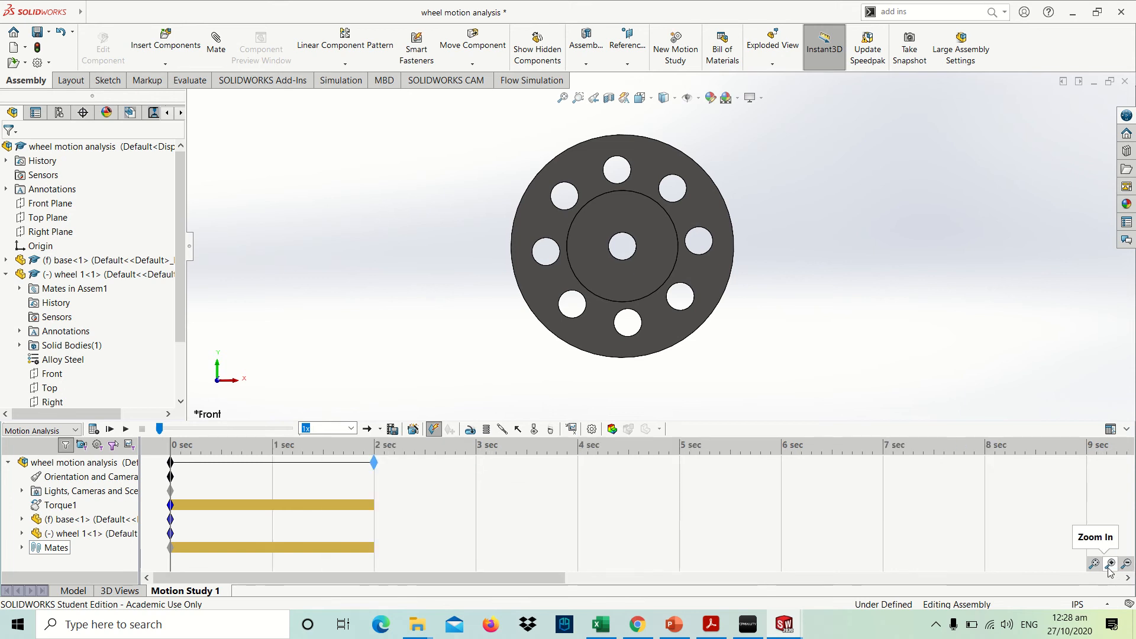
pyautogui.click(1110, 567)
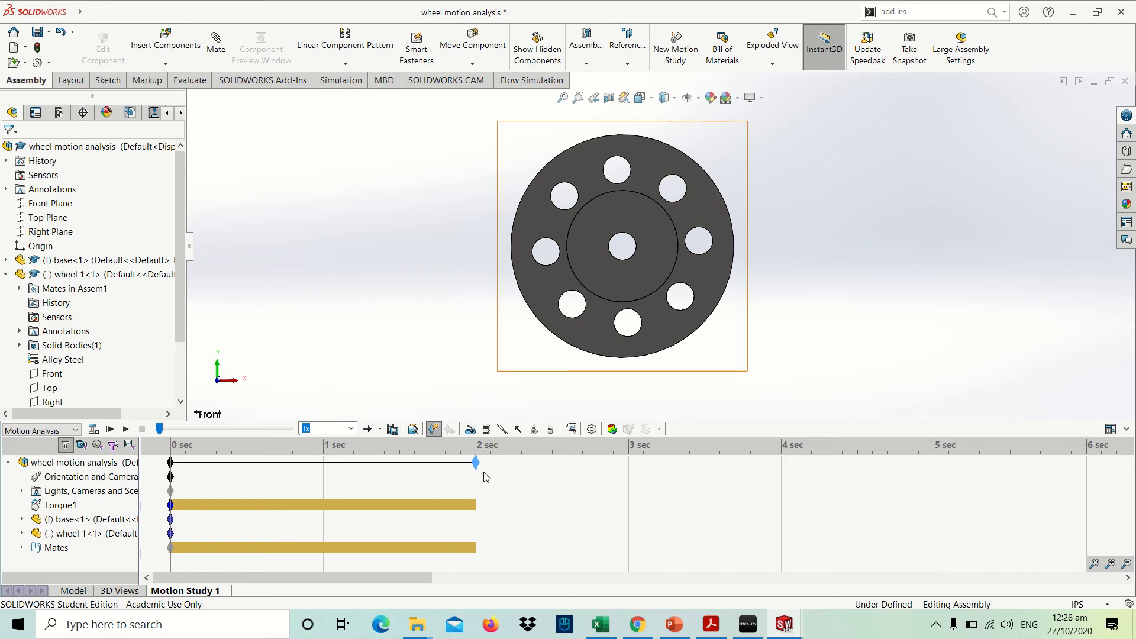
# Switch to the tutorial PDF and check the page 6 notes on motion study properties and calculation
pyautogui.hotkey('alt', 'Tab')
pyautogui.scroll(-3, 487, 424)
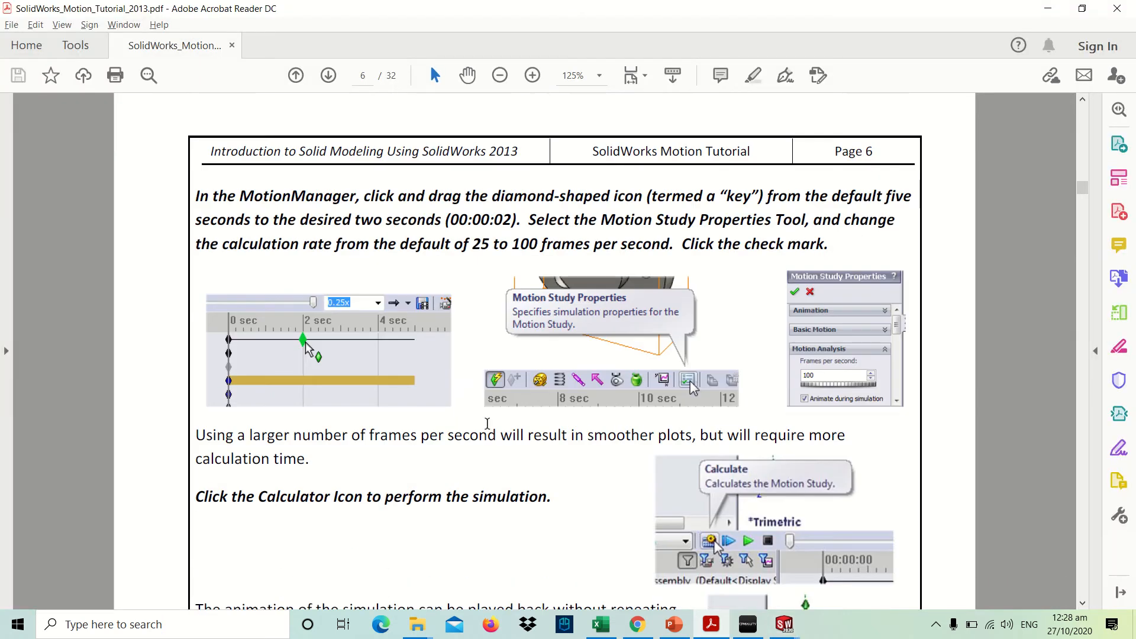
pyautogui.scroll(-3, 488, 424)
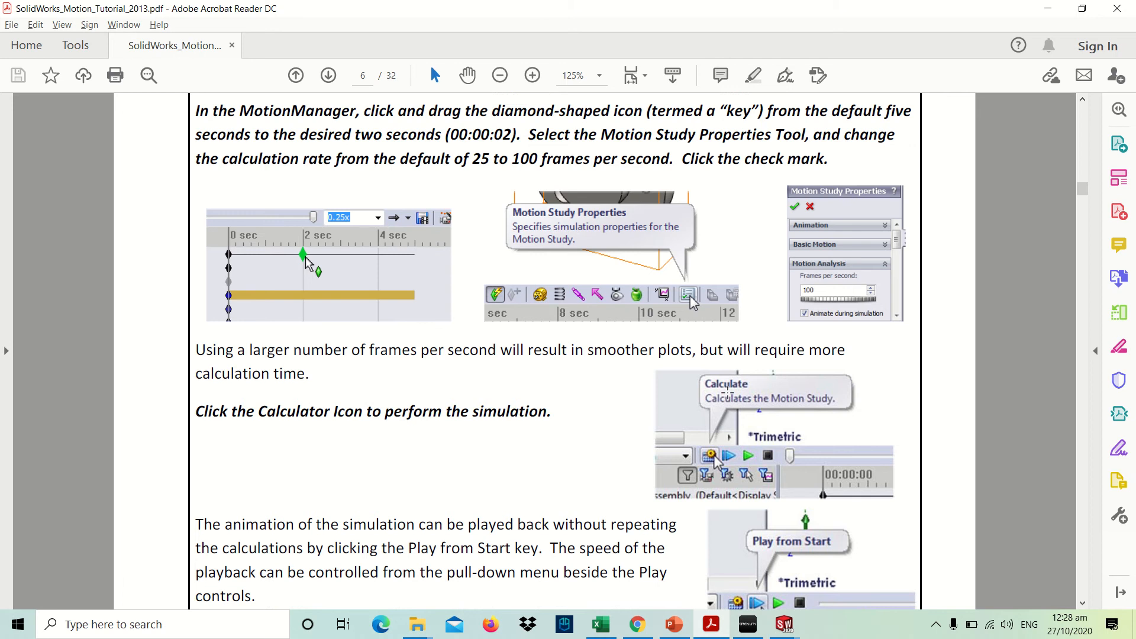
pyautogui.scroll(1, 728, 391)
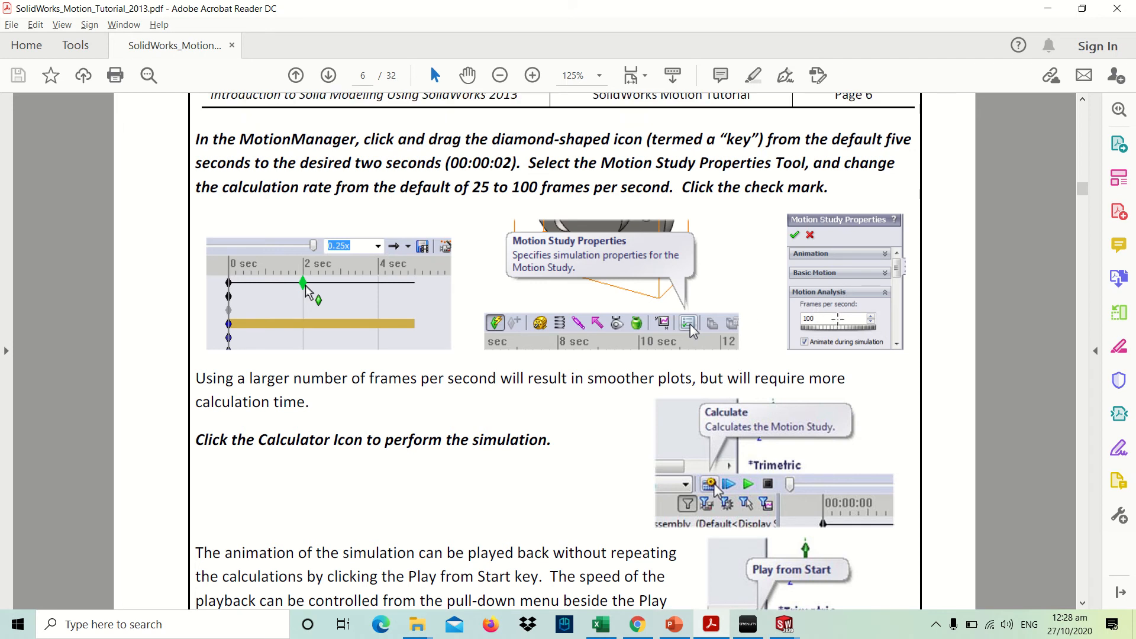
# Switch to SolidWorks and set the Motion Analysis rate to 100 frames per second in the Motion Study Properties
pyautogui.hotkey('alt', 'Tab')
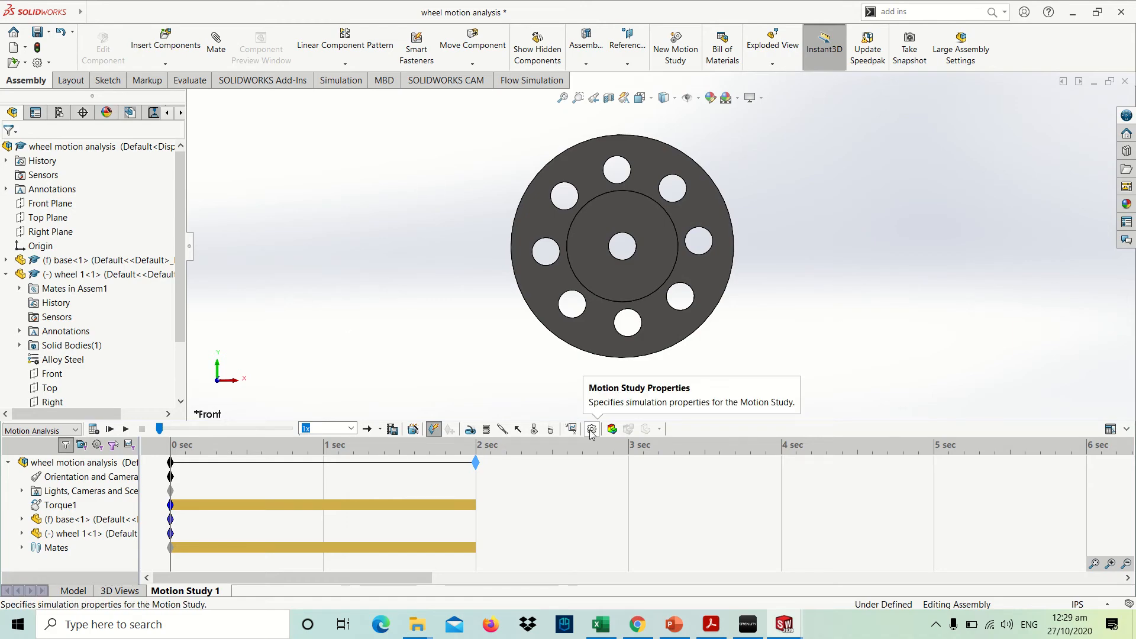
pyautogui.click(592, 430)
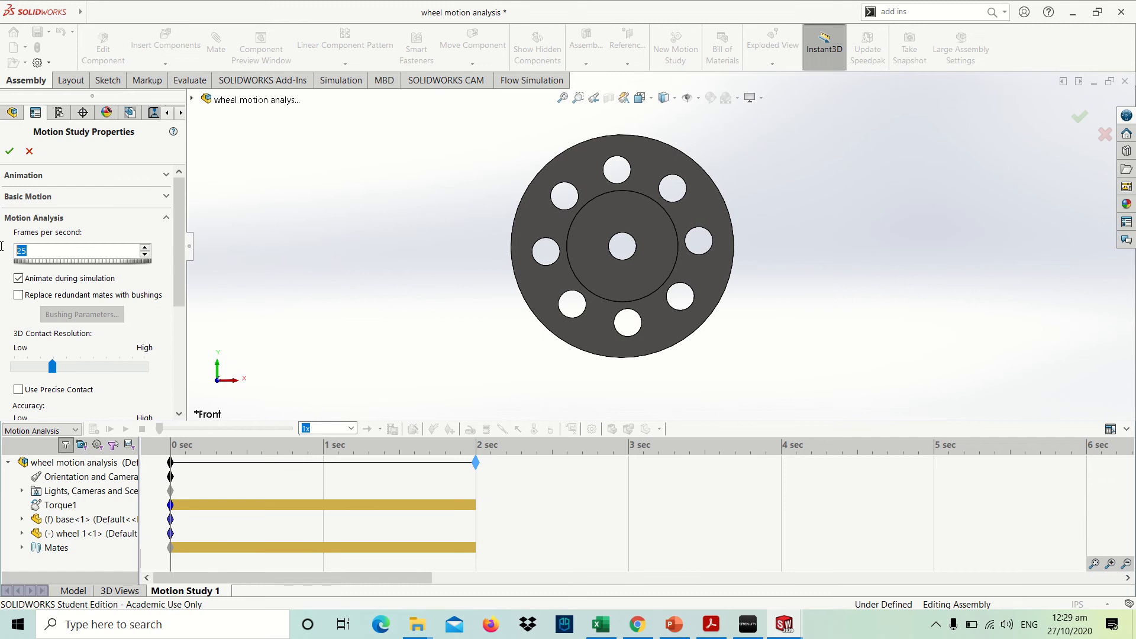
pyautogui.write('100')
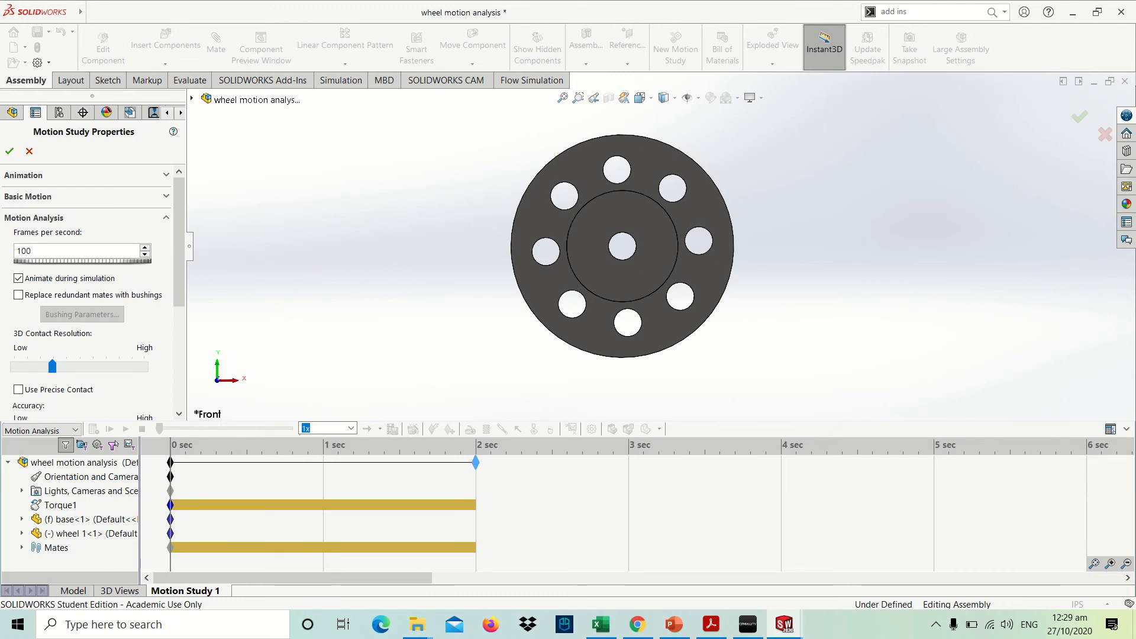
pyautogui.click(9, 154)
# Check the calculation instructions in the tutorial PDF, and in SolidWorks calculate Motion Study 1 and play it from the start
pyautogui.hotkey('alt', 'Tab')
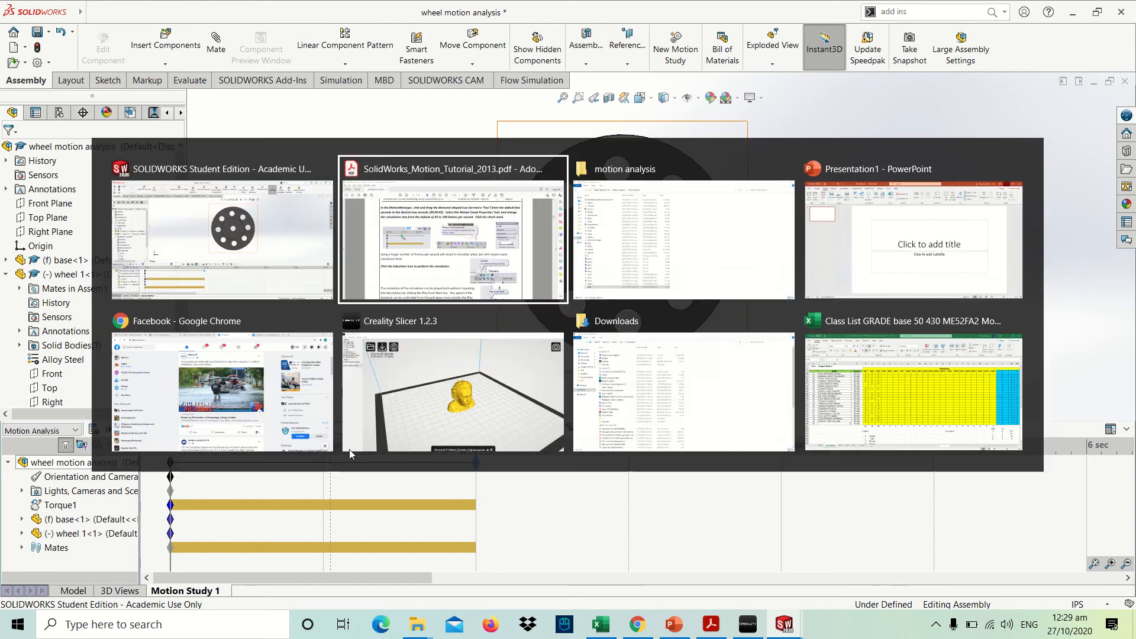
pyautogui.scroll(-4, 786, 387)
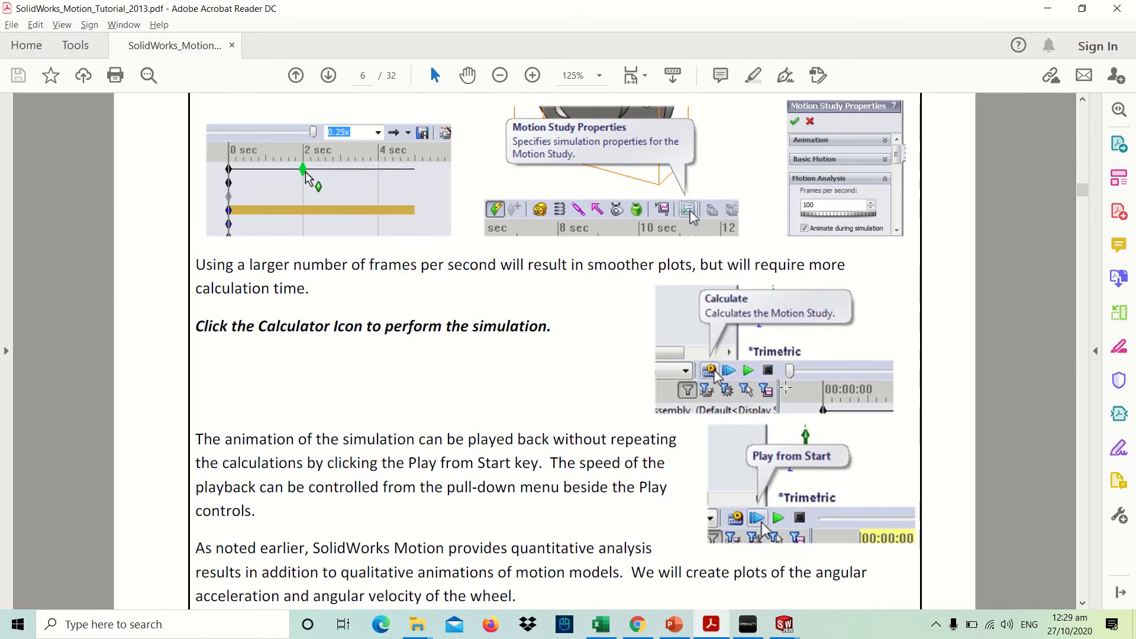
pyautogui.hotkey('alt', 'Tab')
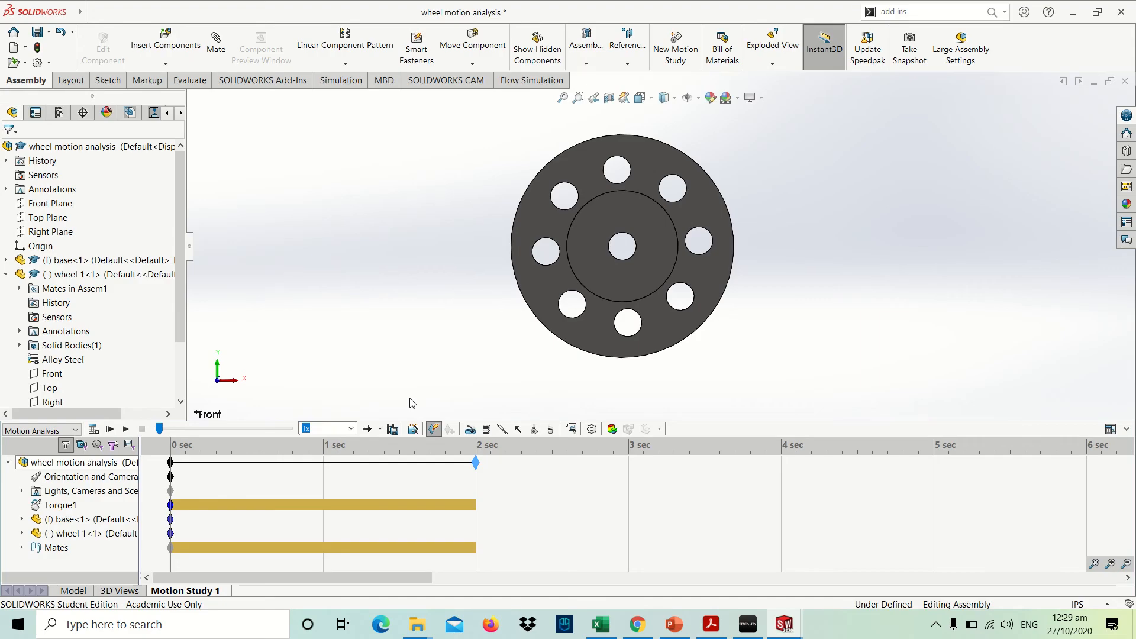
pyautogui.click(93, 430)
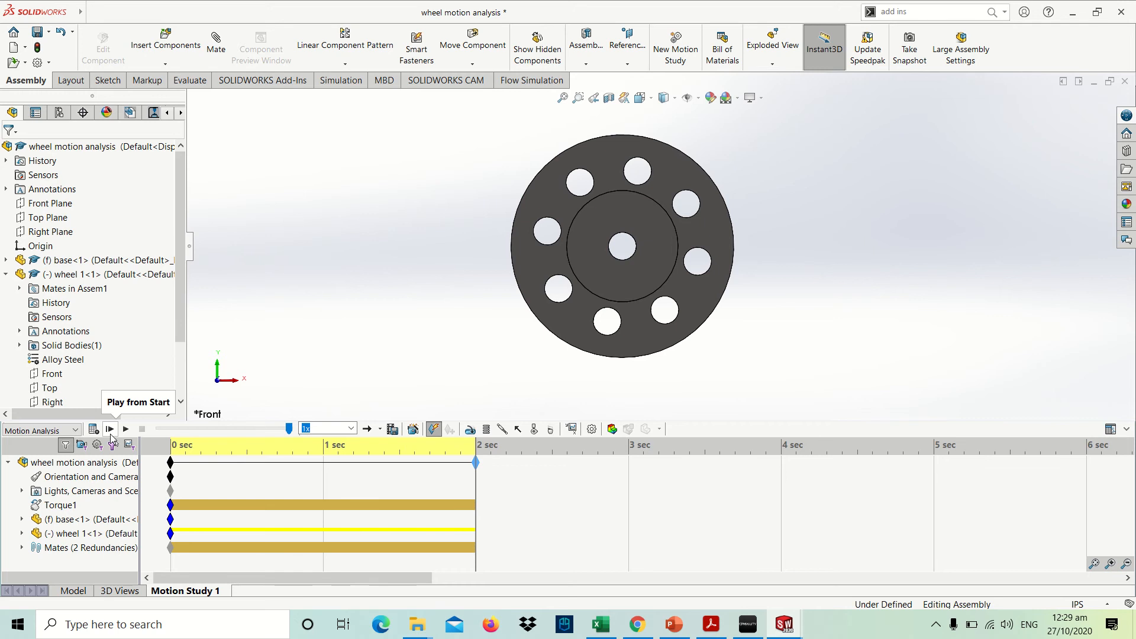
pyautogui.click(110, 431)
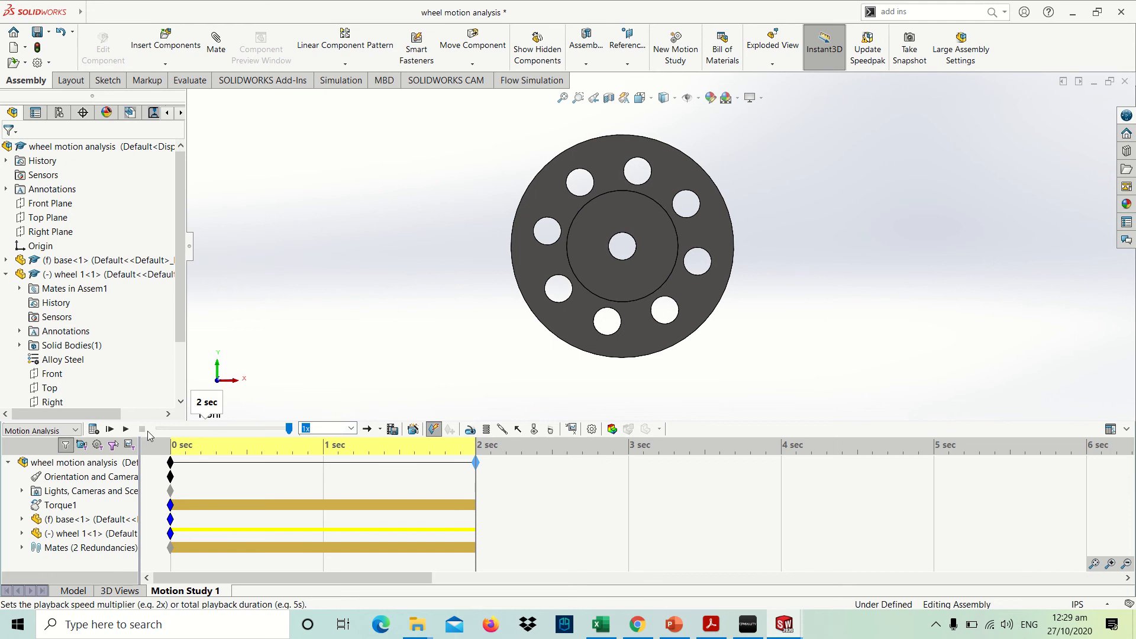
# Set the playback mode to Loop and play the wheel animation from the start
pyautogui.click(367, 433)
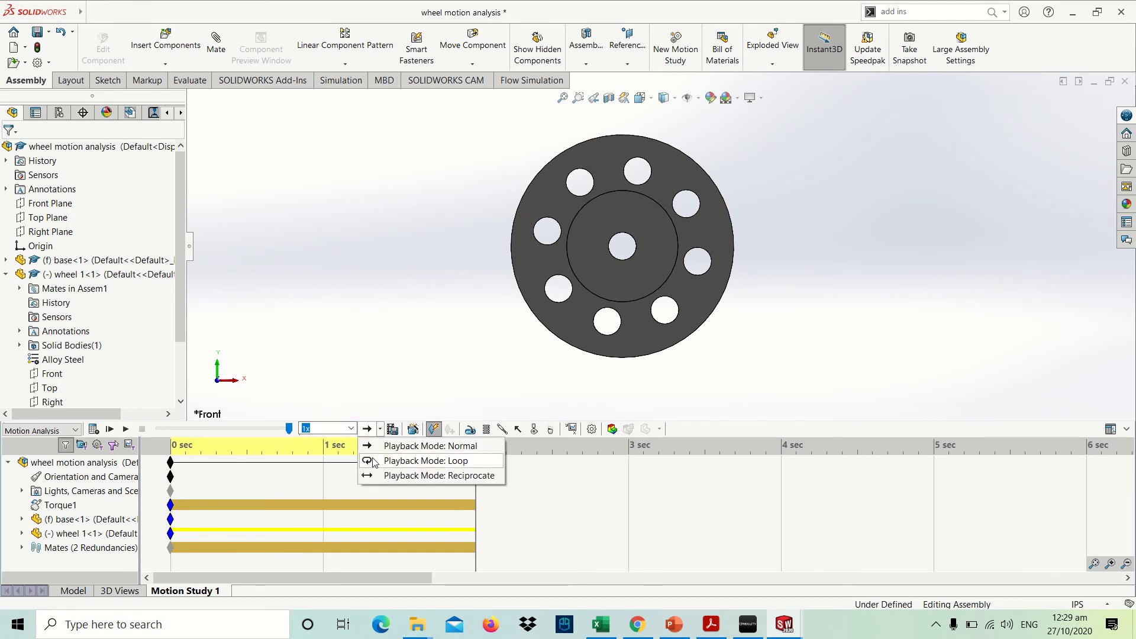
pyautogui.click(373, 462)
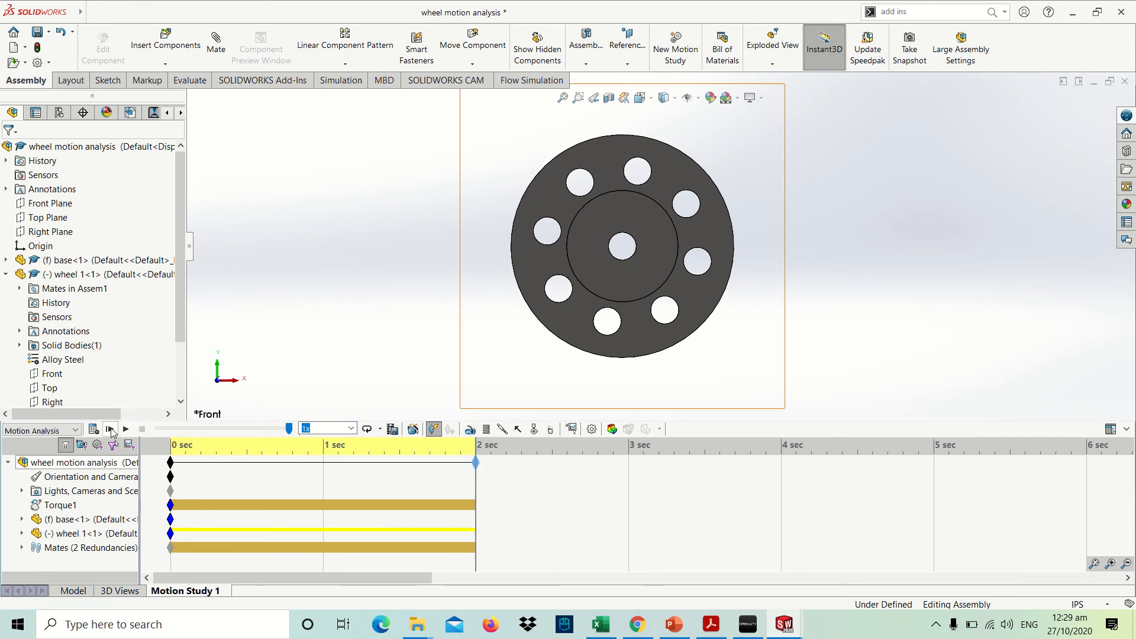
pyautogui.click(110, 430)
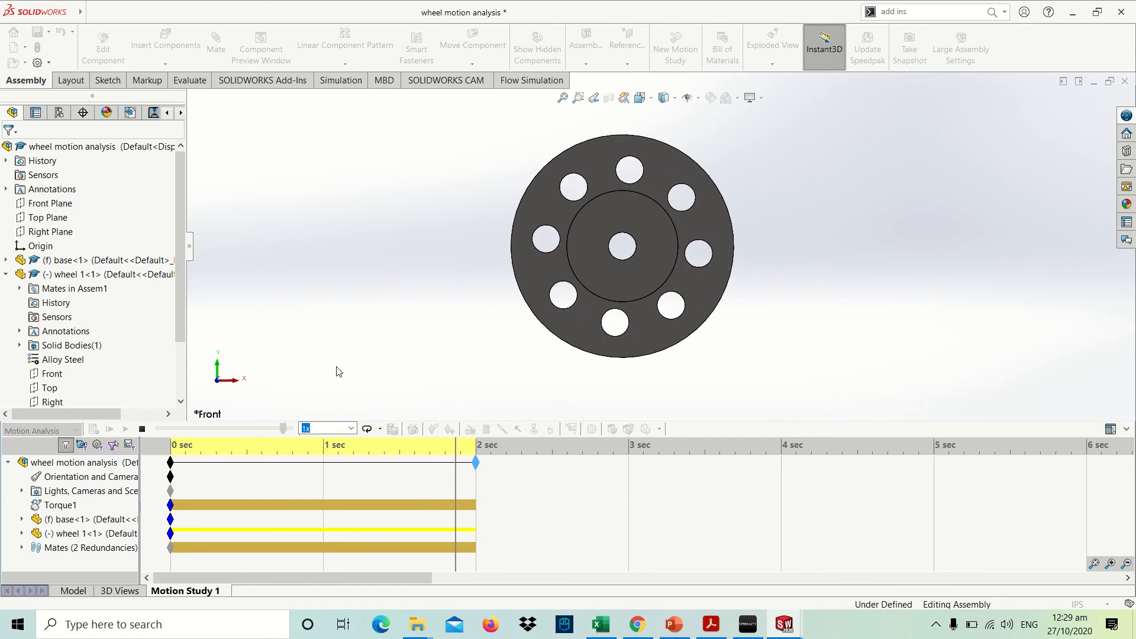
# Try the Reciprocate playback mode on the running animation and return the mode to Normal
pyautogui.click(379, 430)
pyautogui.click(384, 474)
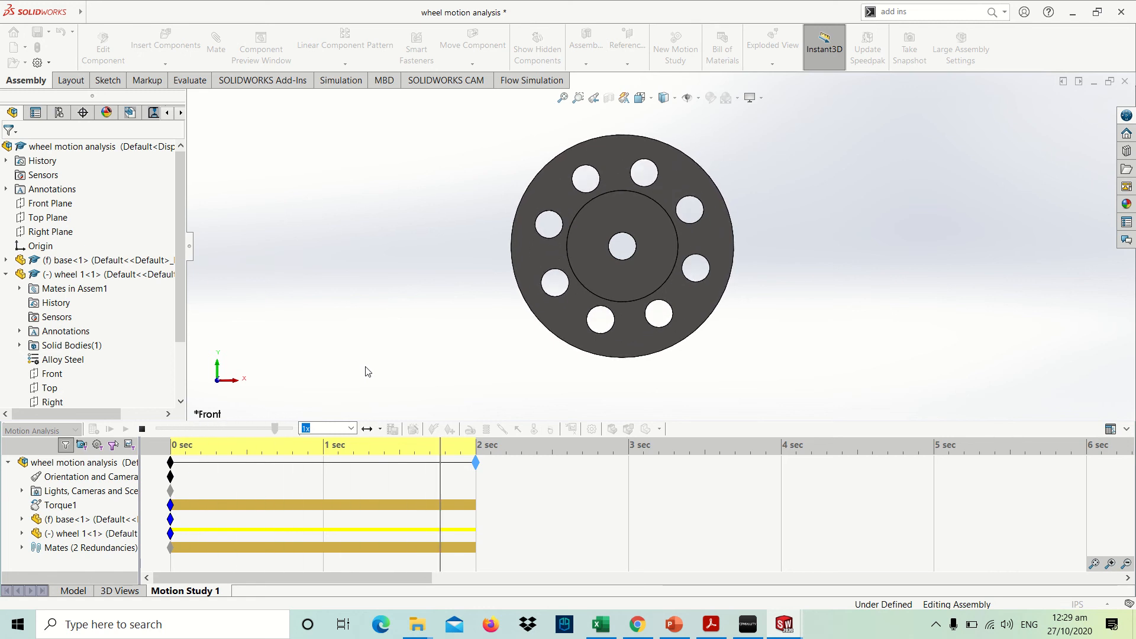
pyautogui.click(379, 430)
pyautogui.click(402, 444)
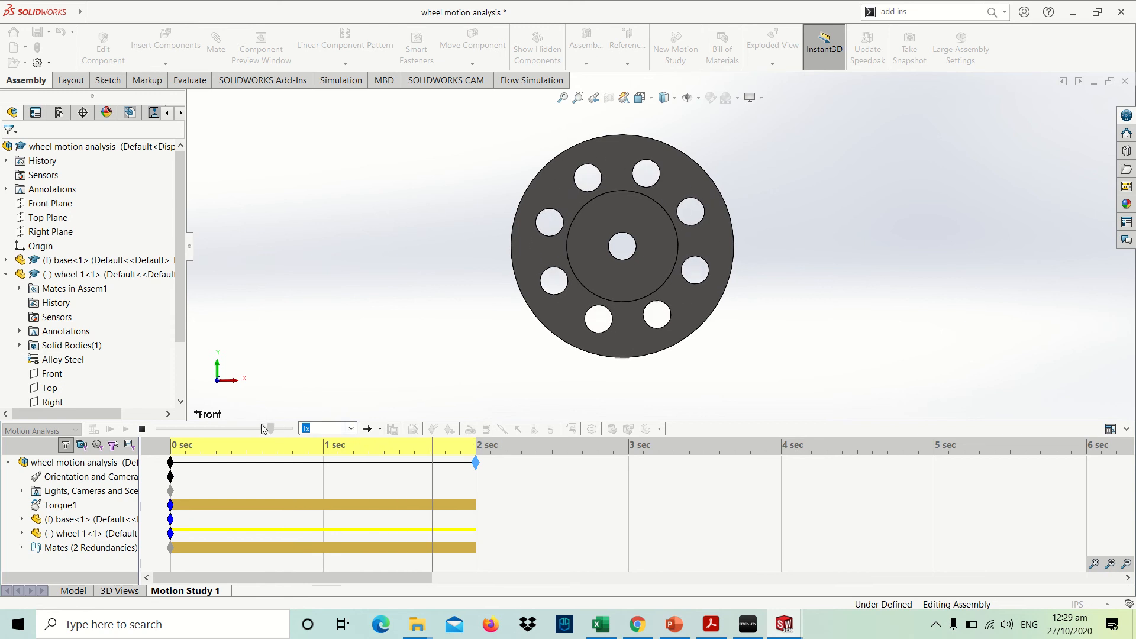
# Play the wheel animation from the start at 0.25x speed and set the playback speed back to 1x
pyautogui.click(349, 429)
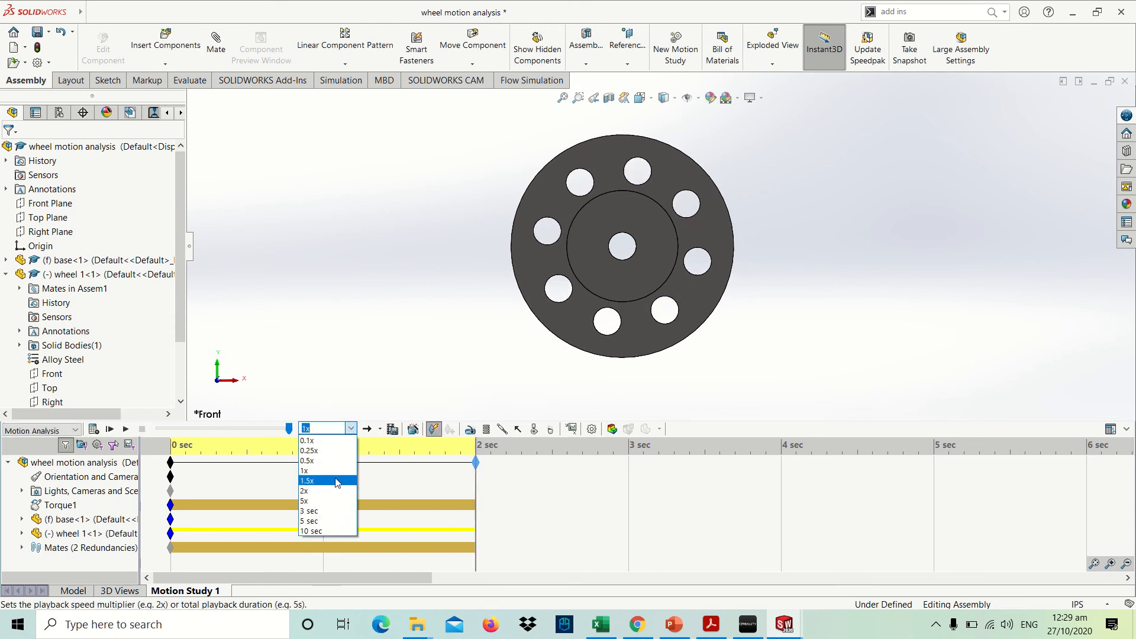
pyautogui.click(335, 457)
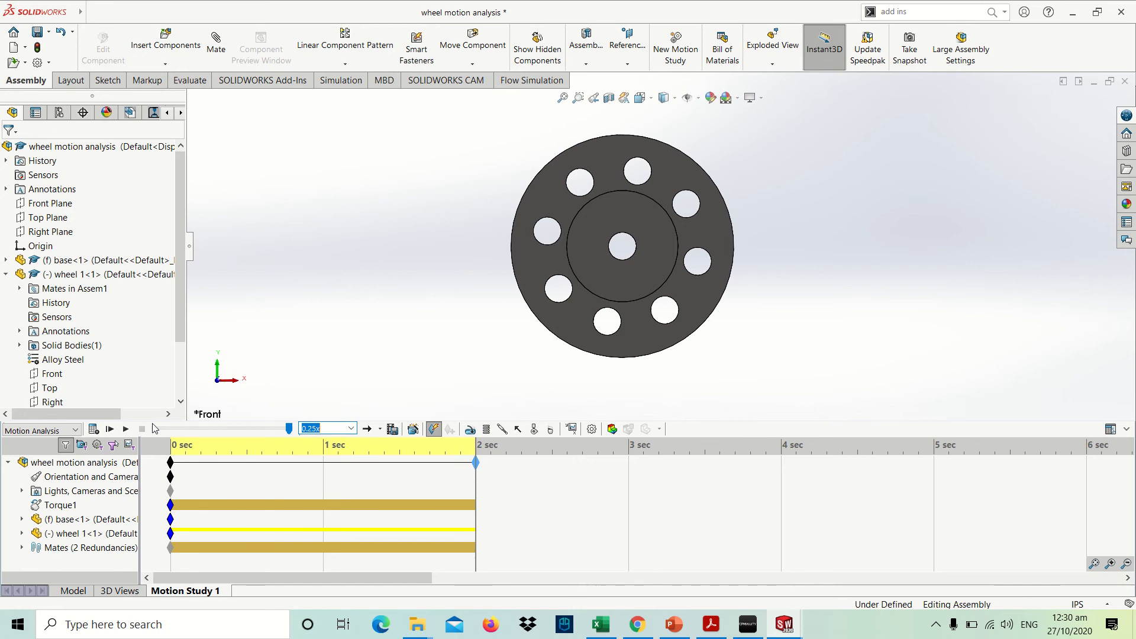
pyautogui.click(110, 429)
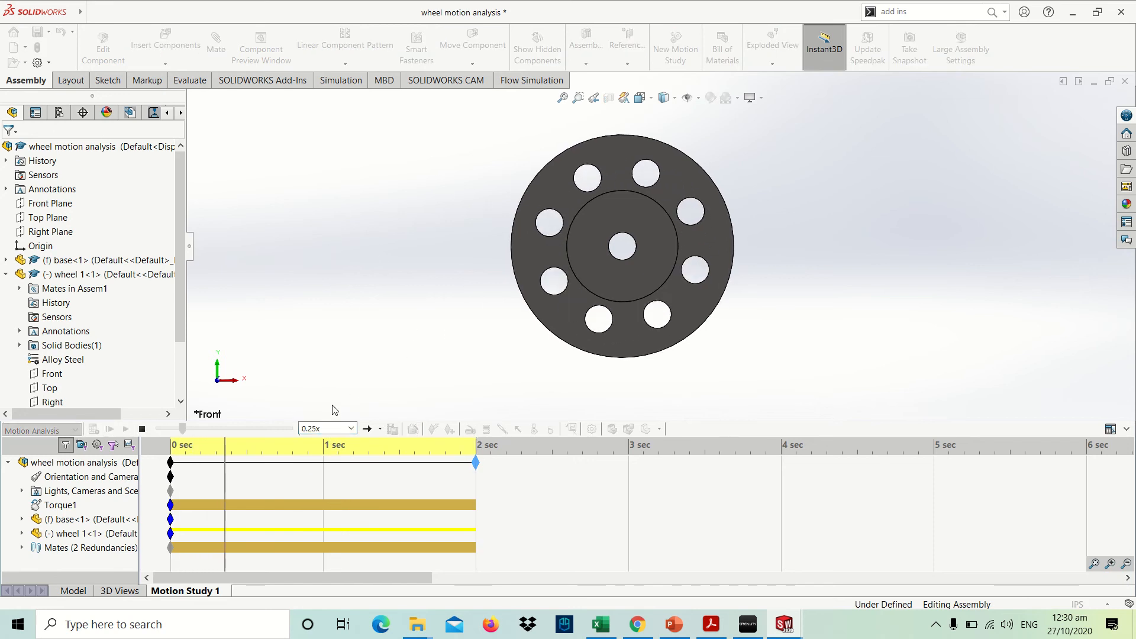
pyautogui.click(351, 429)
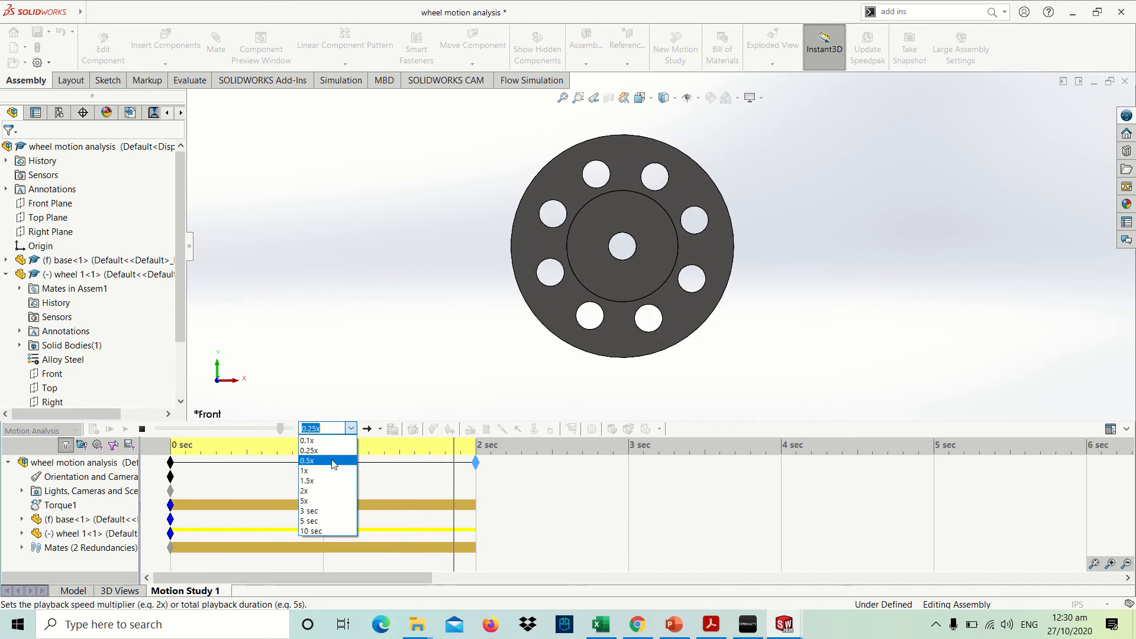
pyautogui.click(351, 429)
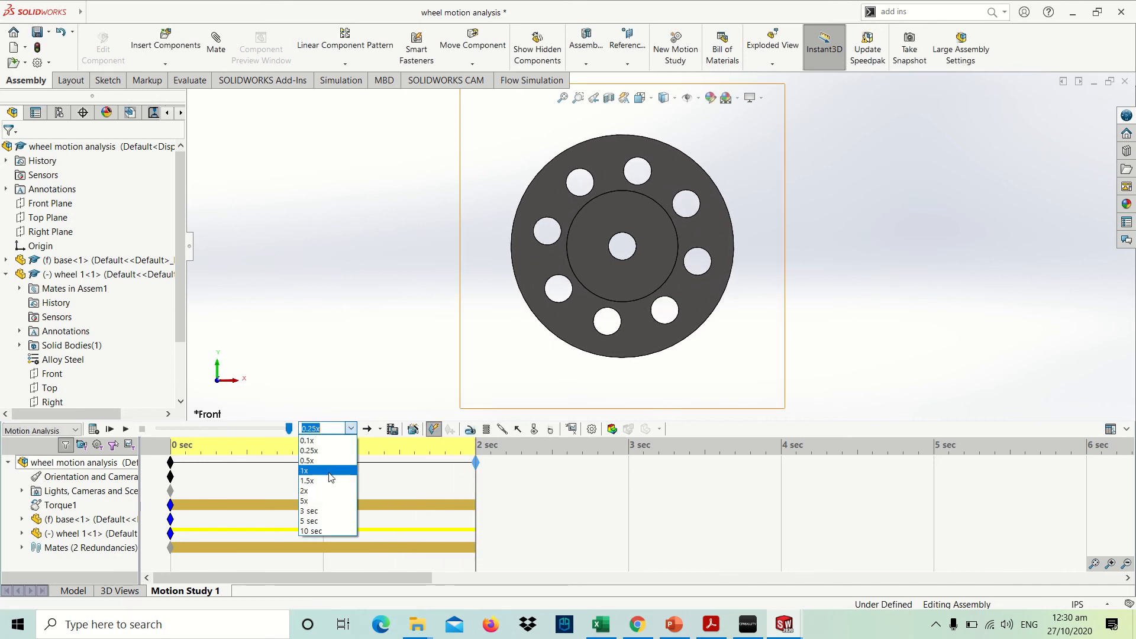
pyautogui.click(319, 482)
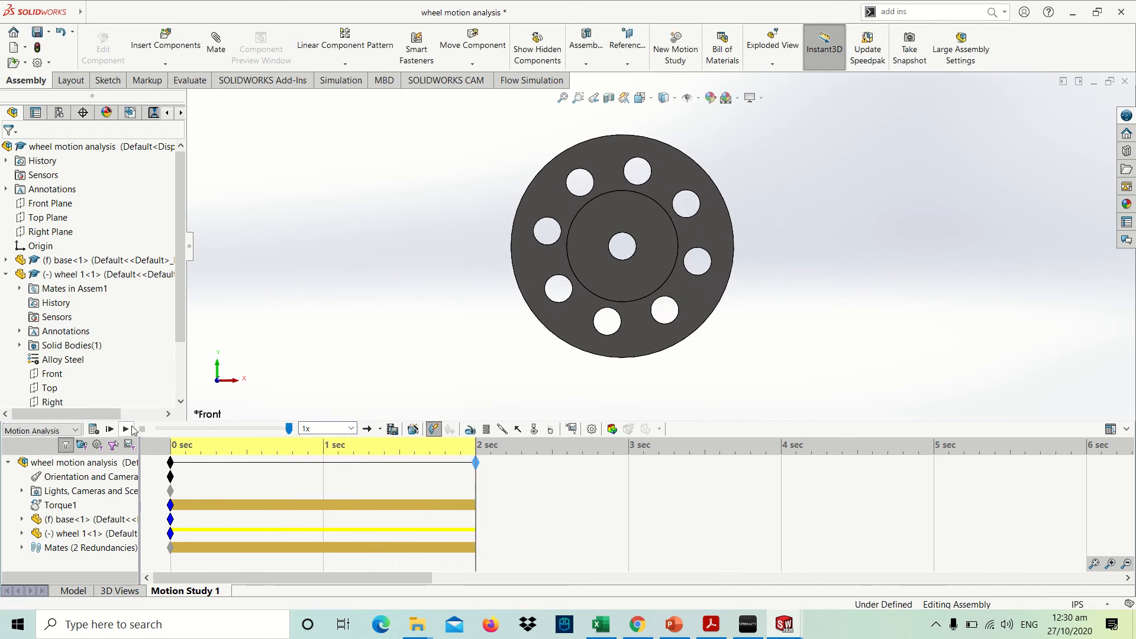
# Switch to the tutorial PDF and read the page 6 instructions on plotting the wheel's angular acceleration with Results and Plots
pyautogui.hotkey('alt', 'Tab')
pyautogui.scroll(-3, 413, 460)
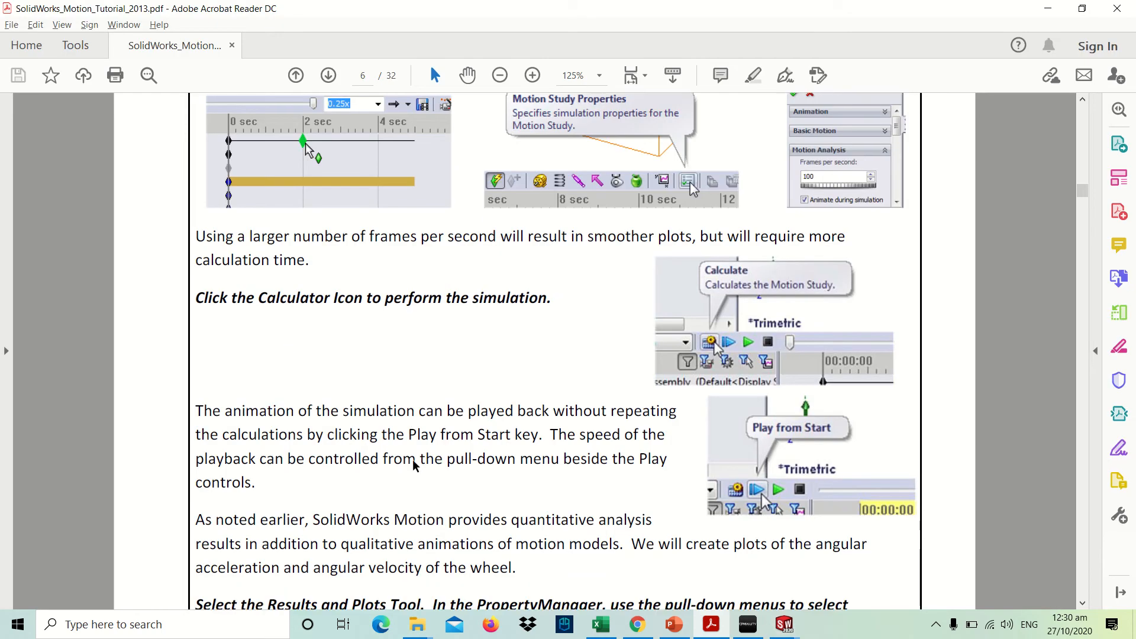
pyautogui.scroll(-2, 413, 461)
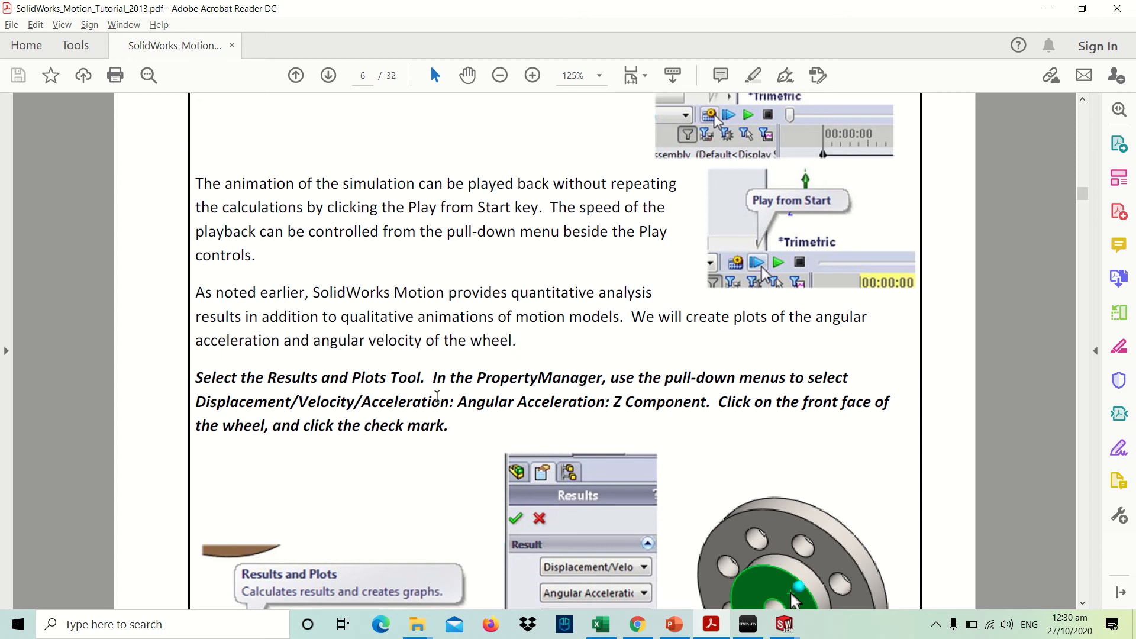
pyautogui.scroll(-1, 437, 399)
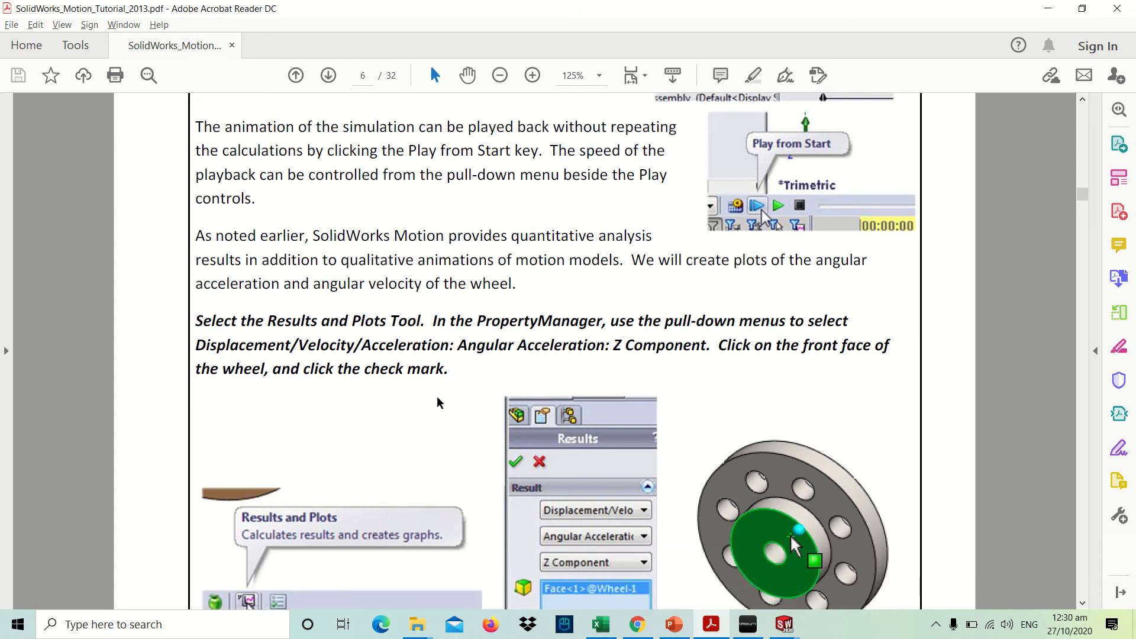
pyautogui.scroll(-1, 439, 403)
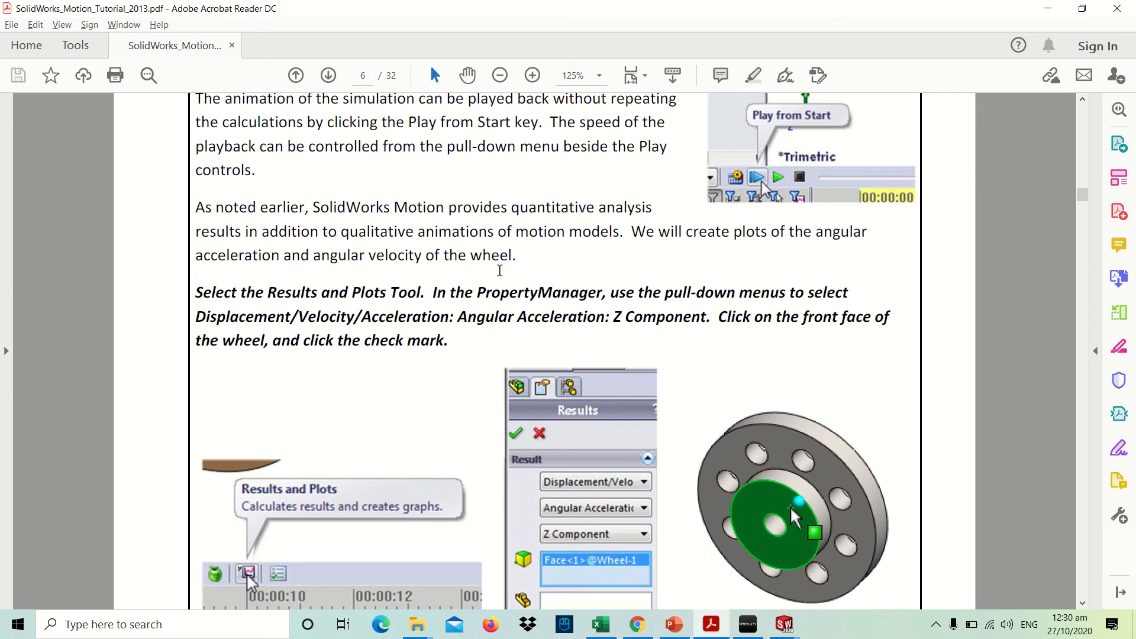
pyautogui.scroll(-2, 500, 270)
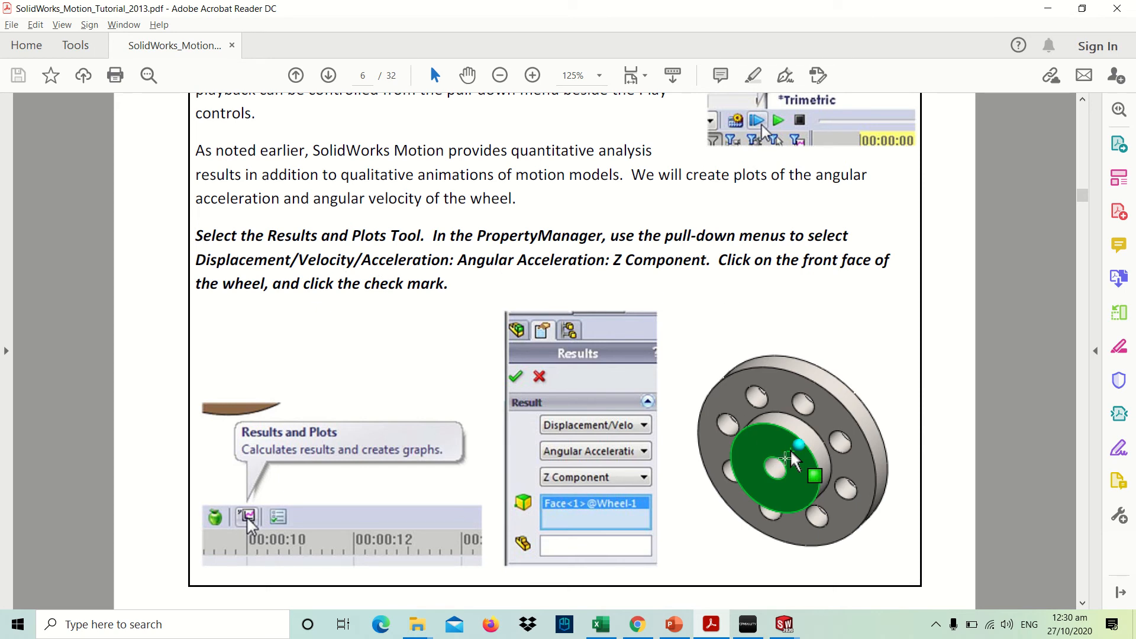
# Read the tutorial's page 7 description of the angular acceleration plot and switch back to SolidWorks
pyautogui.scroll(-6, 703, 452)
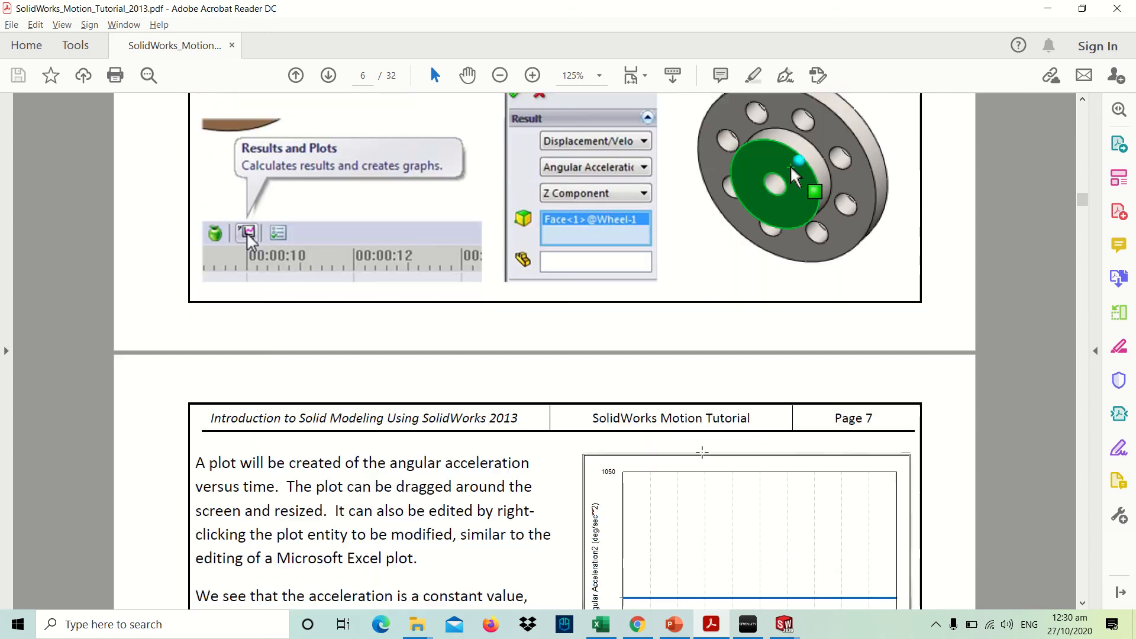
pyautogui.scroll(-2, 703, 453)
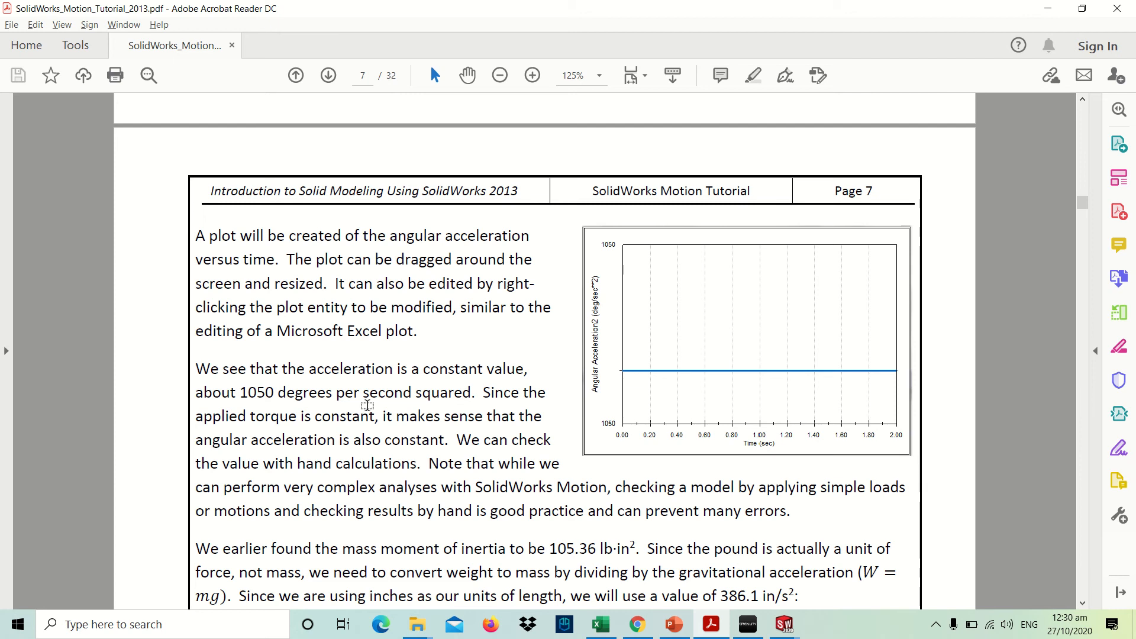
pyautogui.hotkey('alt', 'Tab')
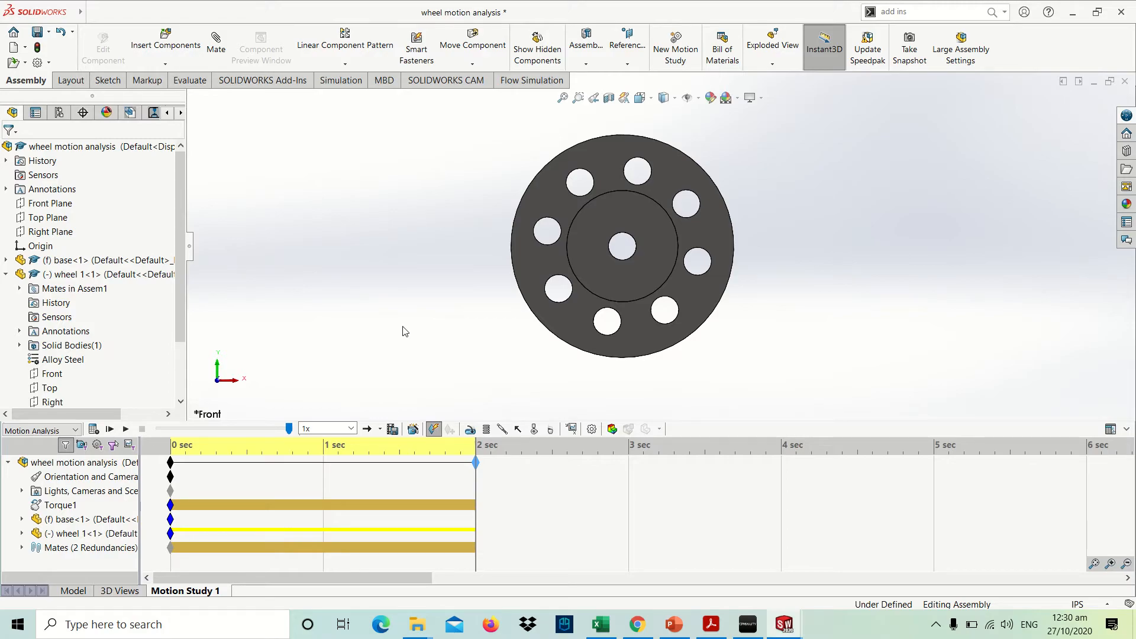
# Start a new Results plot with category Displacement/Velocity/Acceleration, sub-category Angular Acceleration and result component Z Component
pyautogui.click(573, 430)
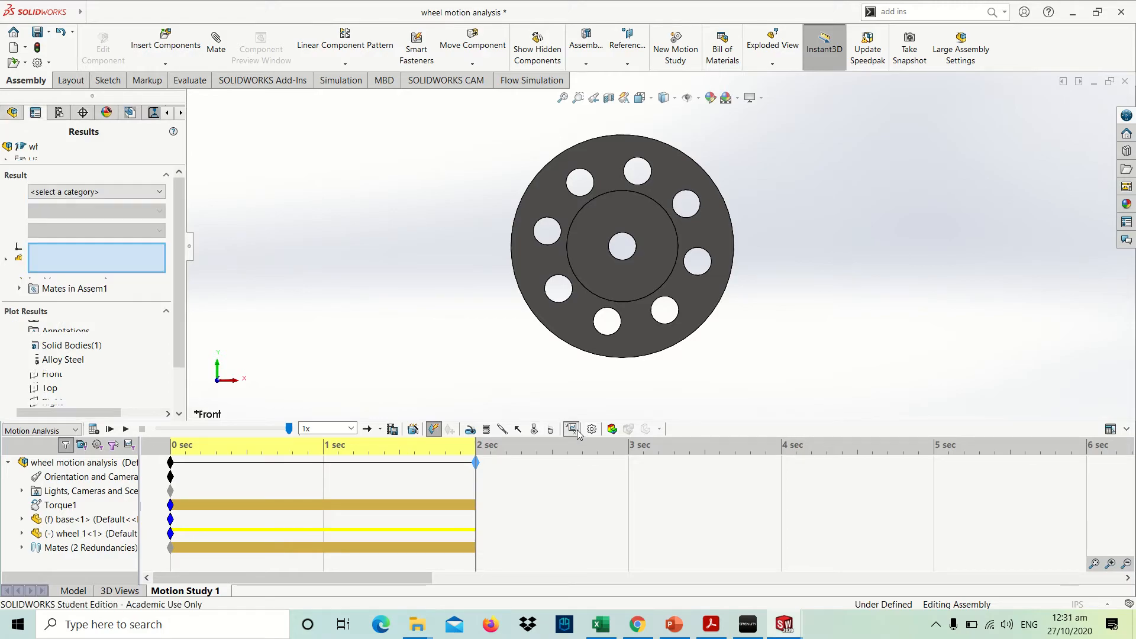
pyautogui.click(125, 191)
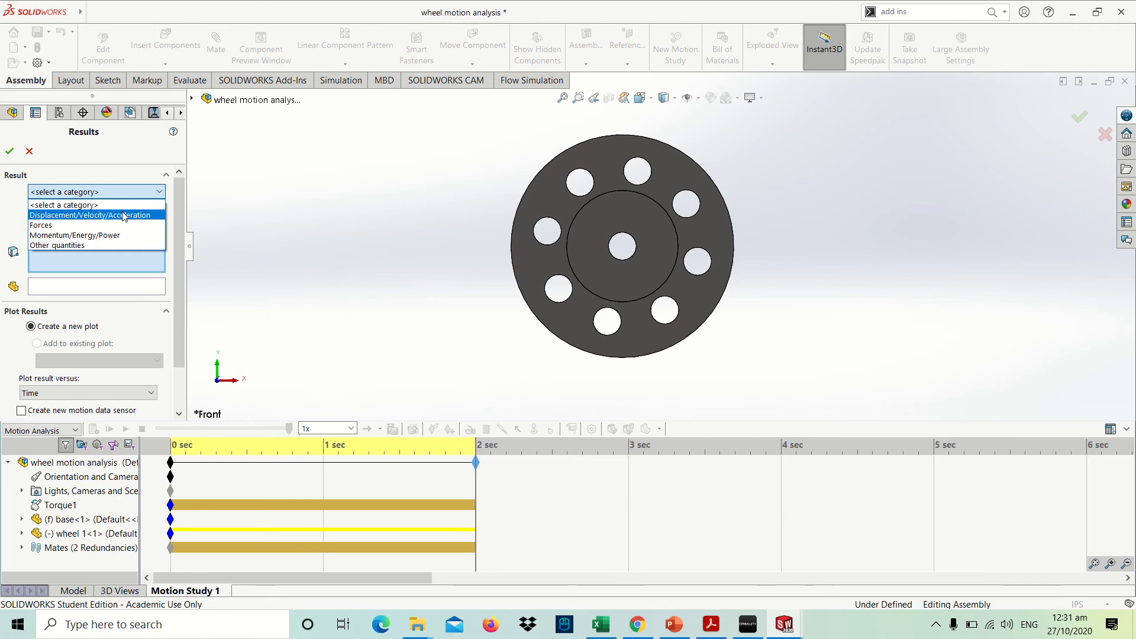
pyautogui.click(123, 215)
pyautogui.click(119, 213)
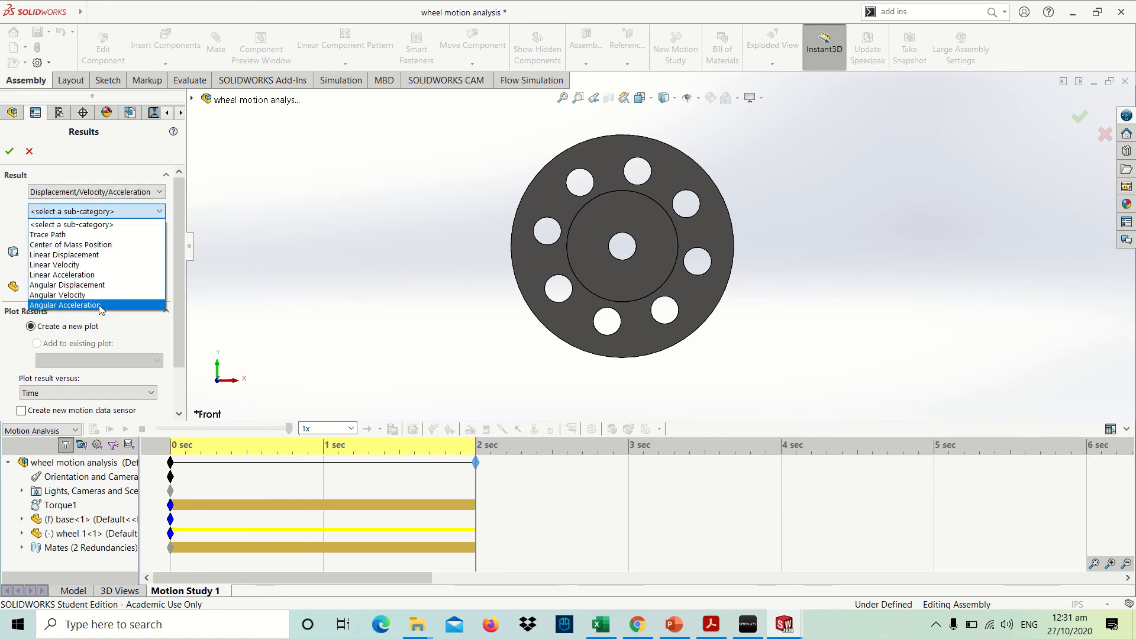
pyautogui.click(100, 305)
pyautogui.click(100, 231)
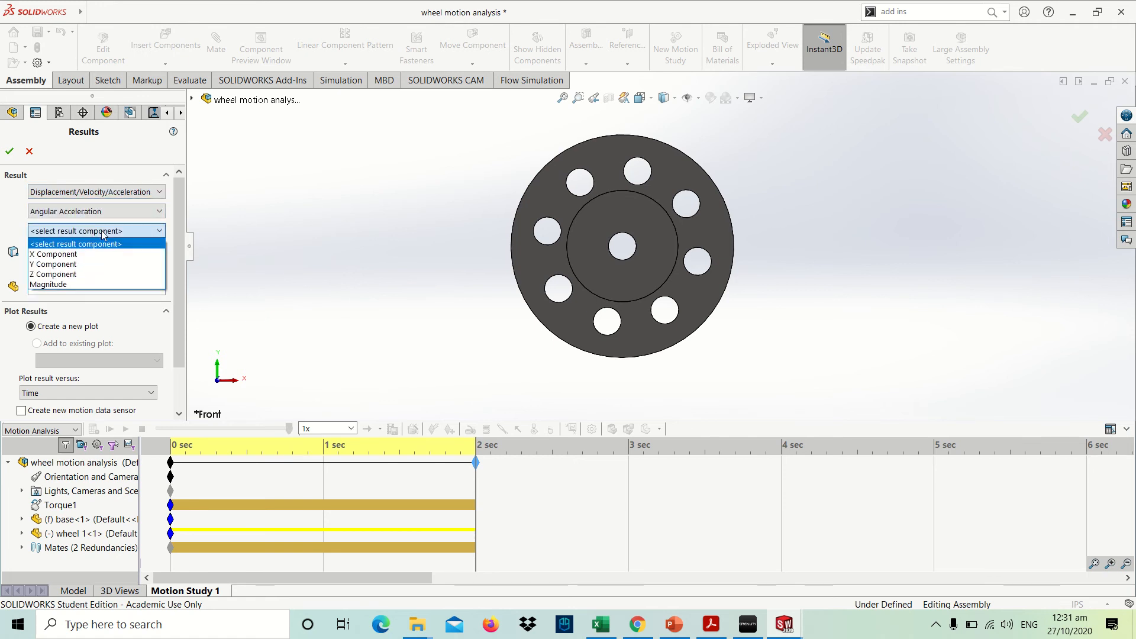
pyautogui.click(92, 276)
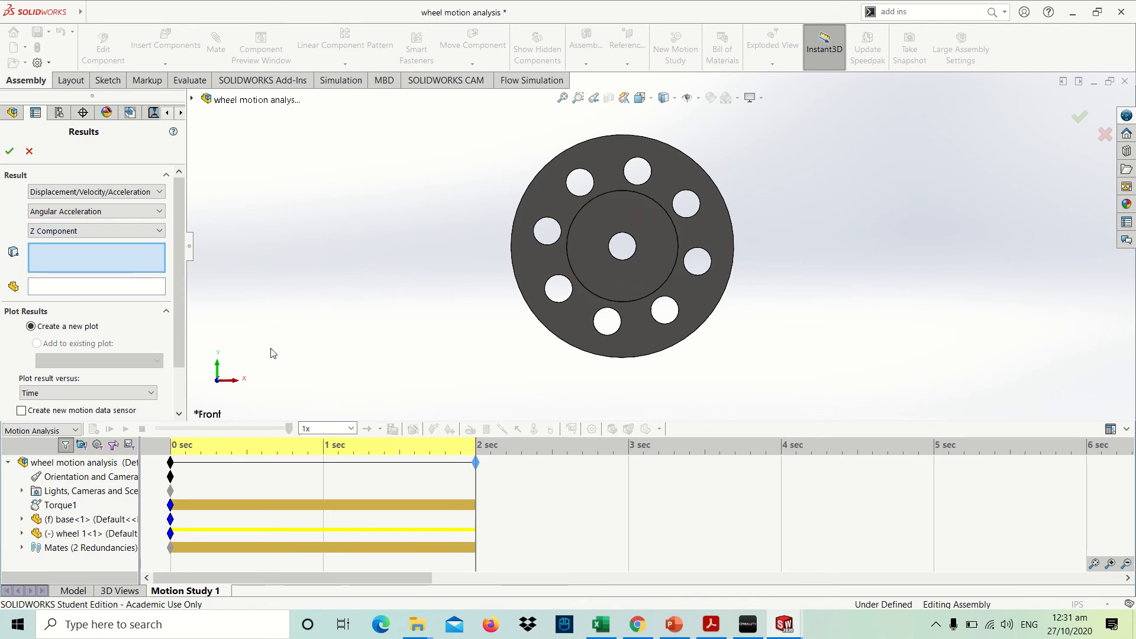
# Select the front face of the wheel's hub as the measured face and create the plot versus time
pyautogui.moveTo(329, 317); pyautogui.dragTo(297, 362, button='middle')
pyautogui.moveTo(326, 312); pyautogui.dragTo(376, 261, button='middle')
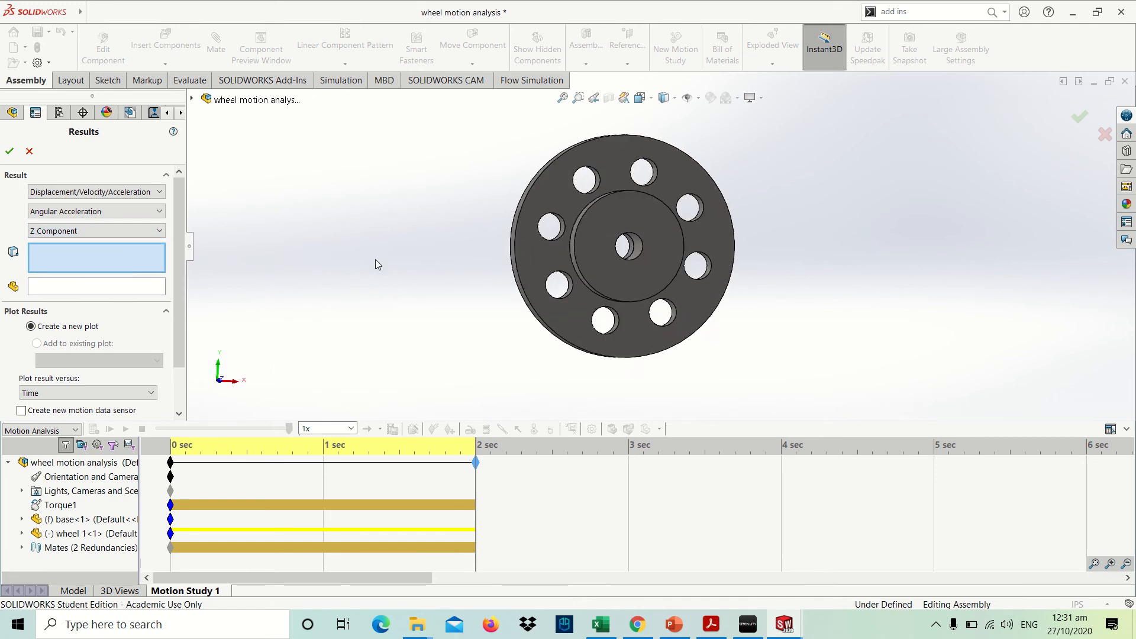
pyautogui.click(603, 215)
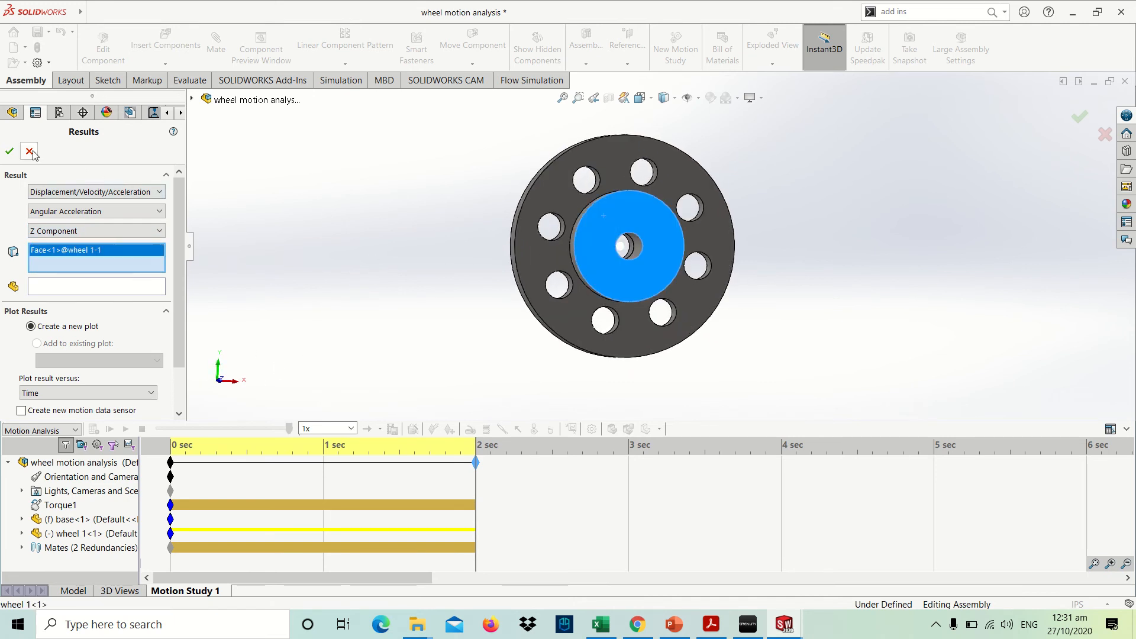
pyautogui.click(9, 152)
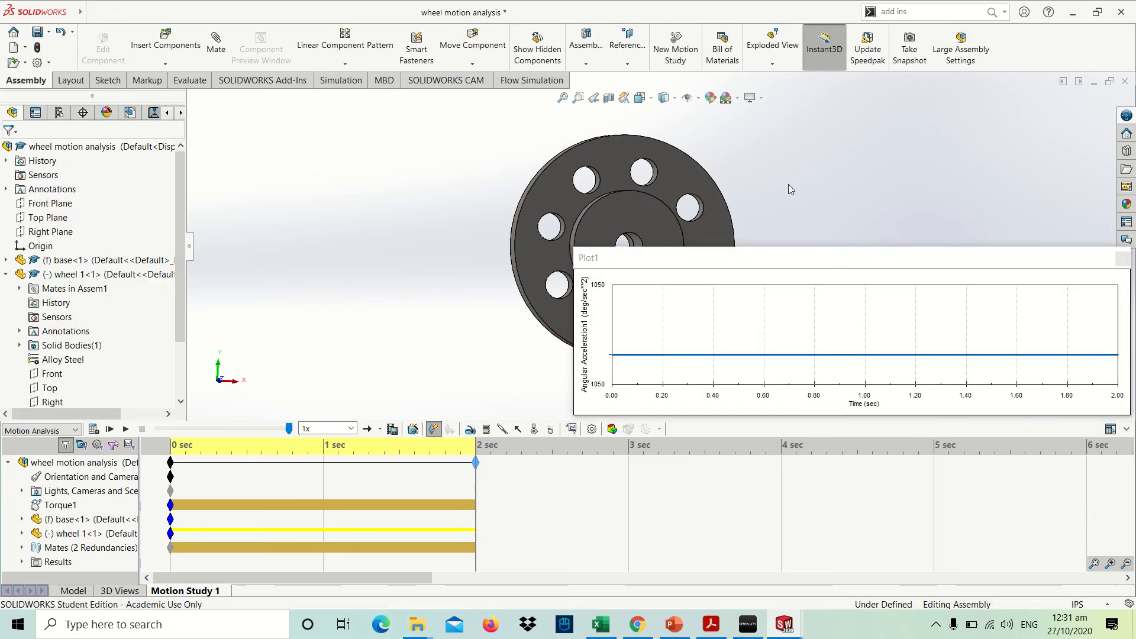
# In the front view, narrow the plot window and place it clear of the wheel, and play the animation from the start
pyautogui.hotkey('ctrl', '1')
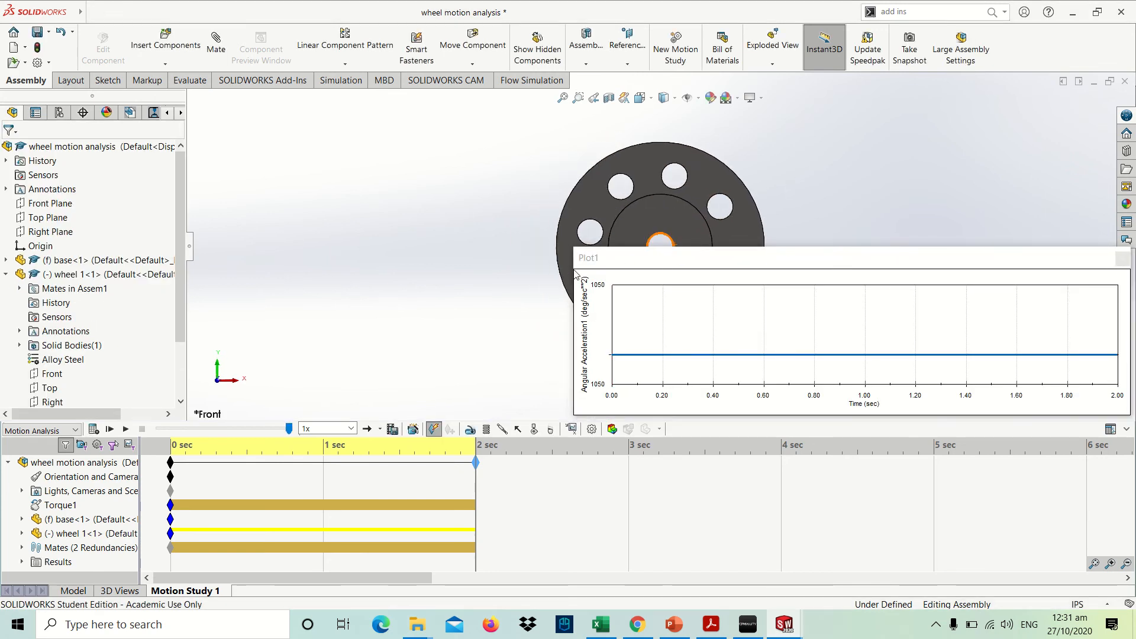
pyautogui.moveTo(572, 288); pyautogui.dragTo(792, 288)
pyautogui.moveTo(844, 258); pyautogui.dragTo(844, 173)
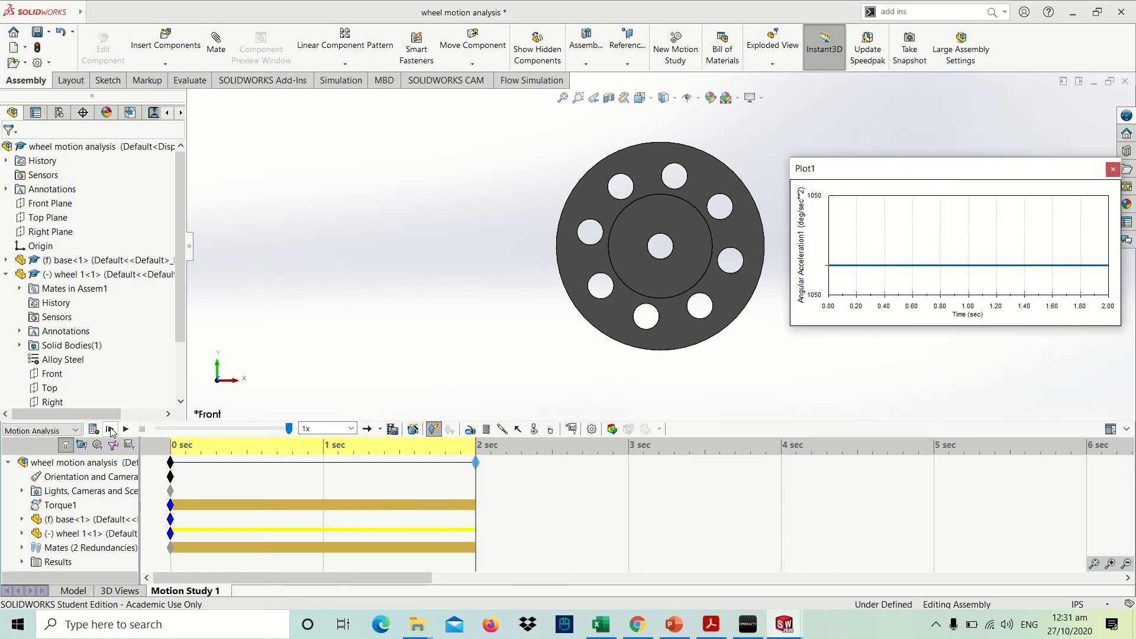
pyautogui.click(110, 429)
pyautogui.moveTo(984, 237)
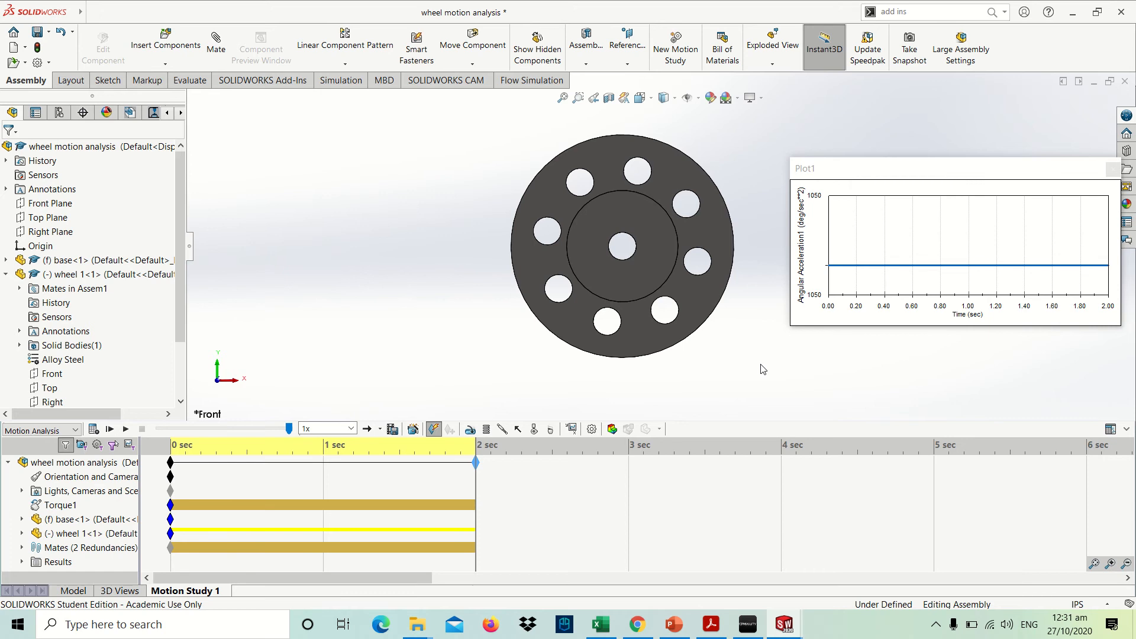
# Switch to the tutorial PDF and read the page 7 hand calculation that checks the wheel's angular acceleration
pyautogui.hotkey('alt', 'Tab')
pyautogui.scroll(-3, 481, 424)
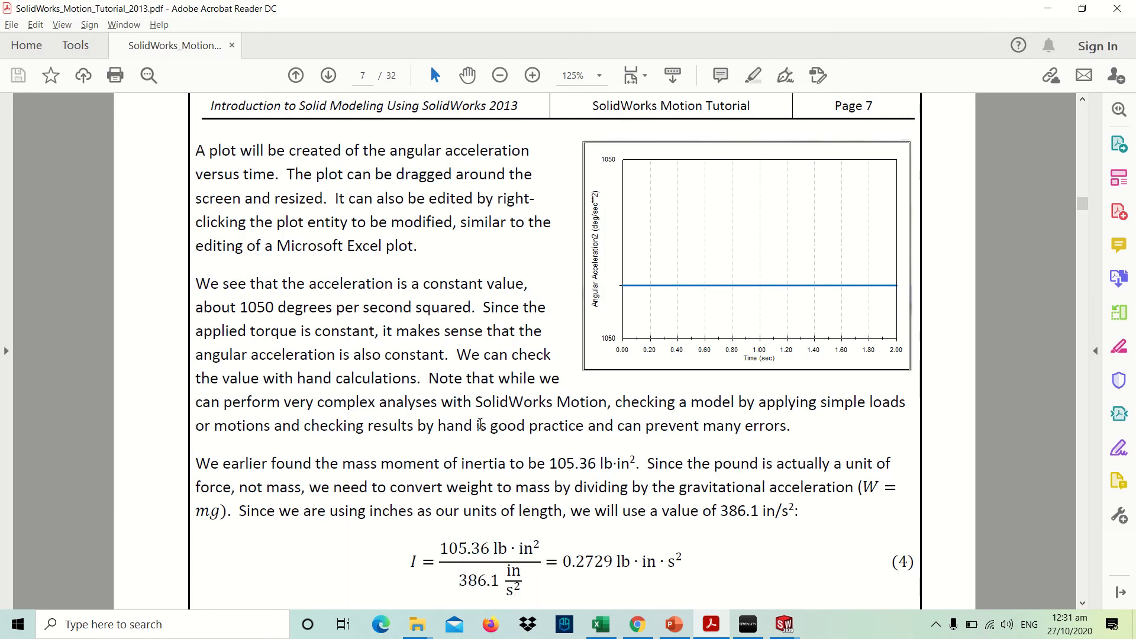
pyautogui.scroll(-1, 481, 424)
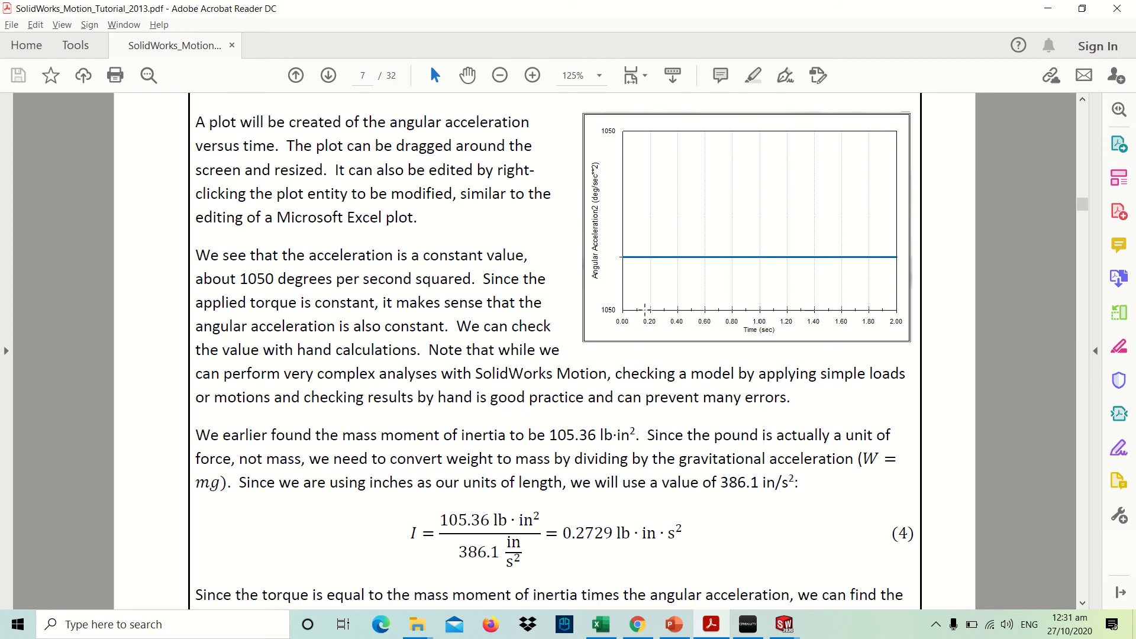
pyautogui.scroll(-1, 640, 314)
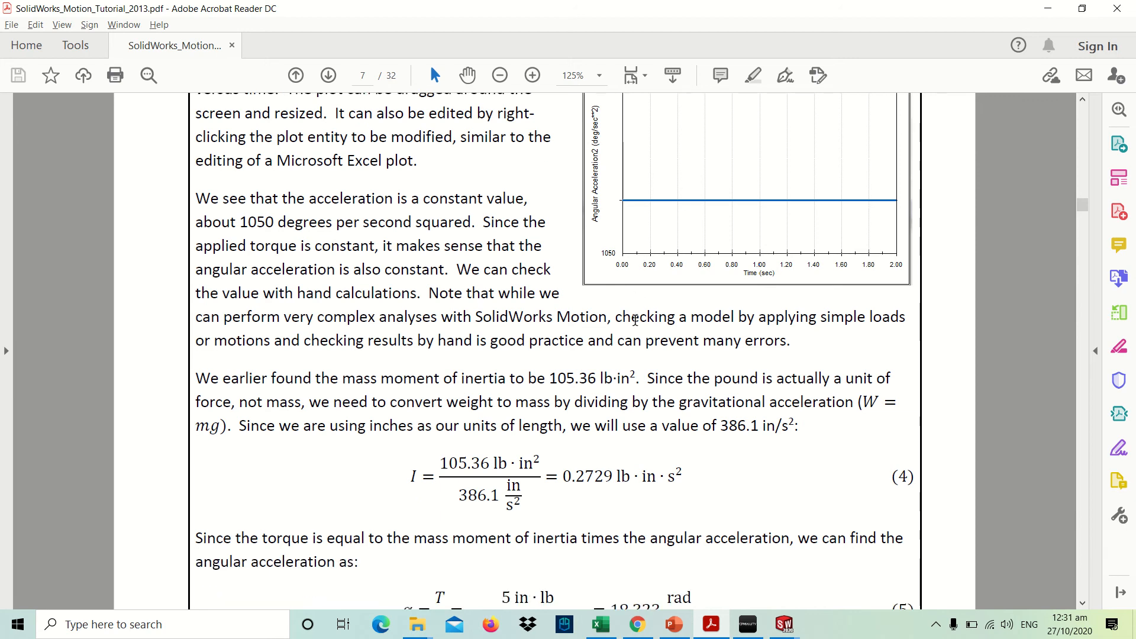
pyautogui.scroll(-1, 637, 318)
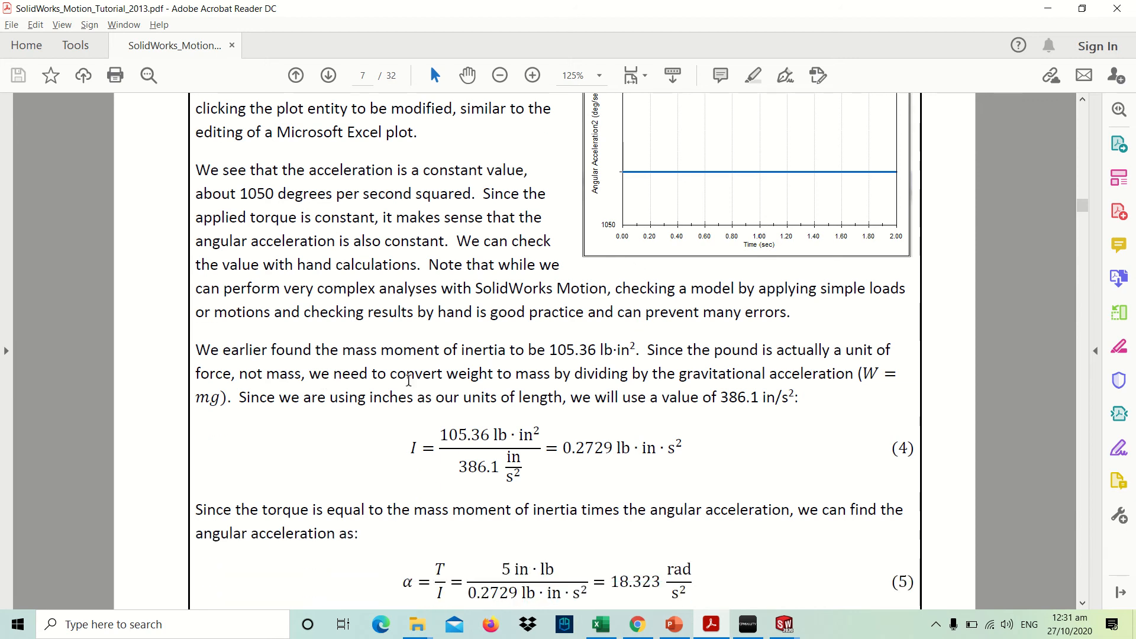
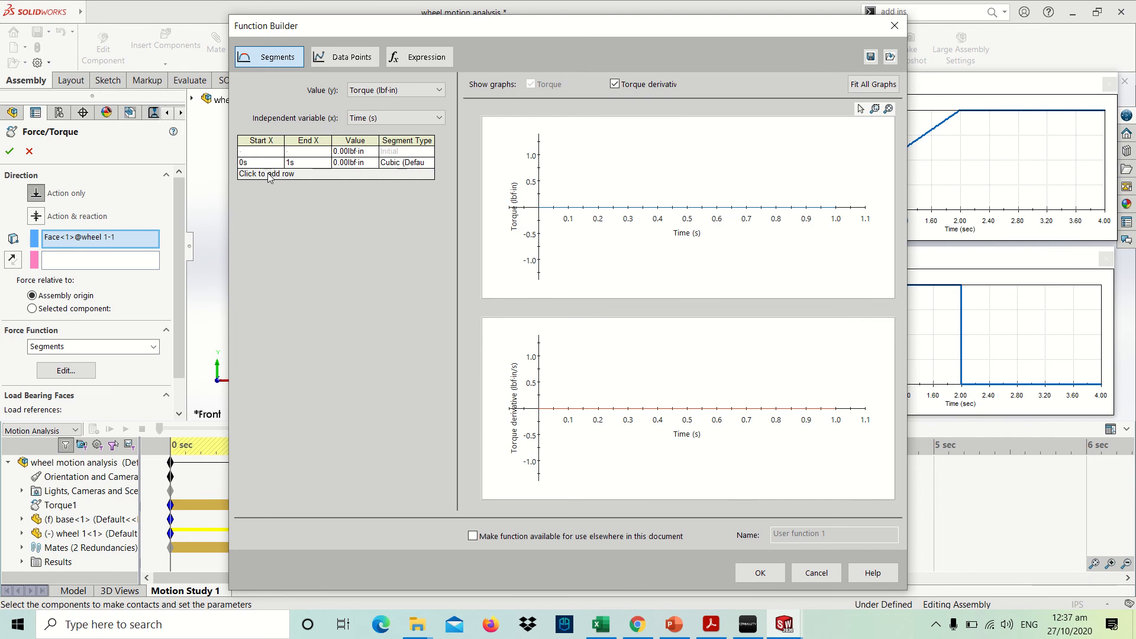
# Set the first torque segment in the Function Builder to end at 2 s with a value of 5 lbf·in
pyautogui.click(295, 164)
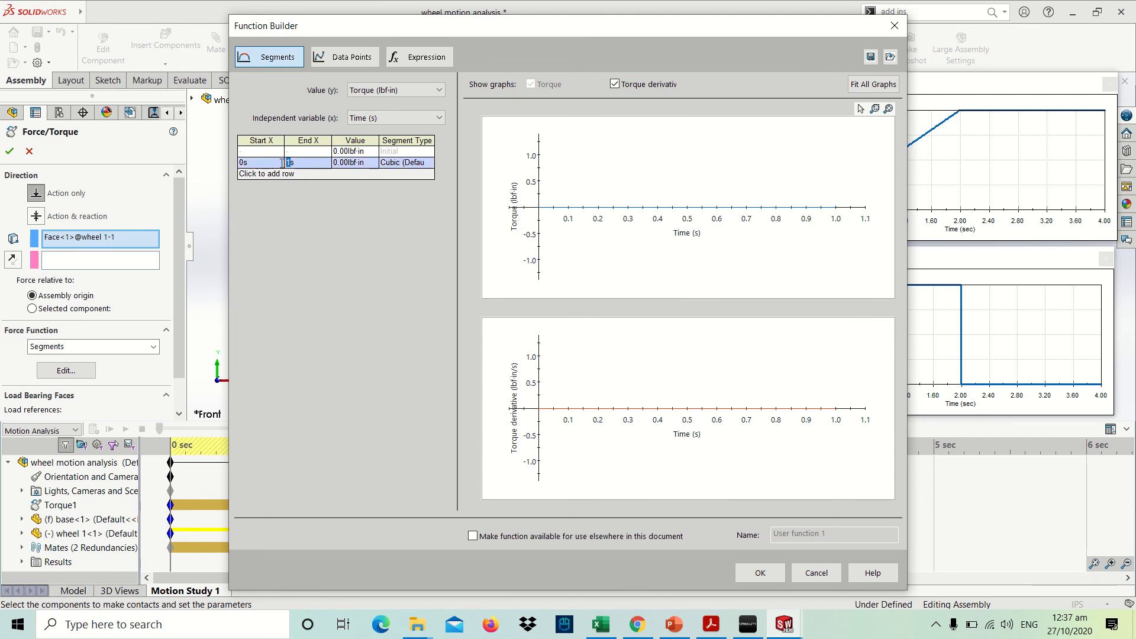
pyautogui.write('2')
pyautogui.click(341, 165)
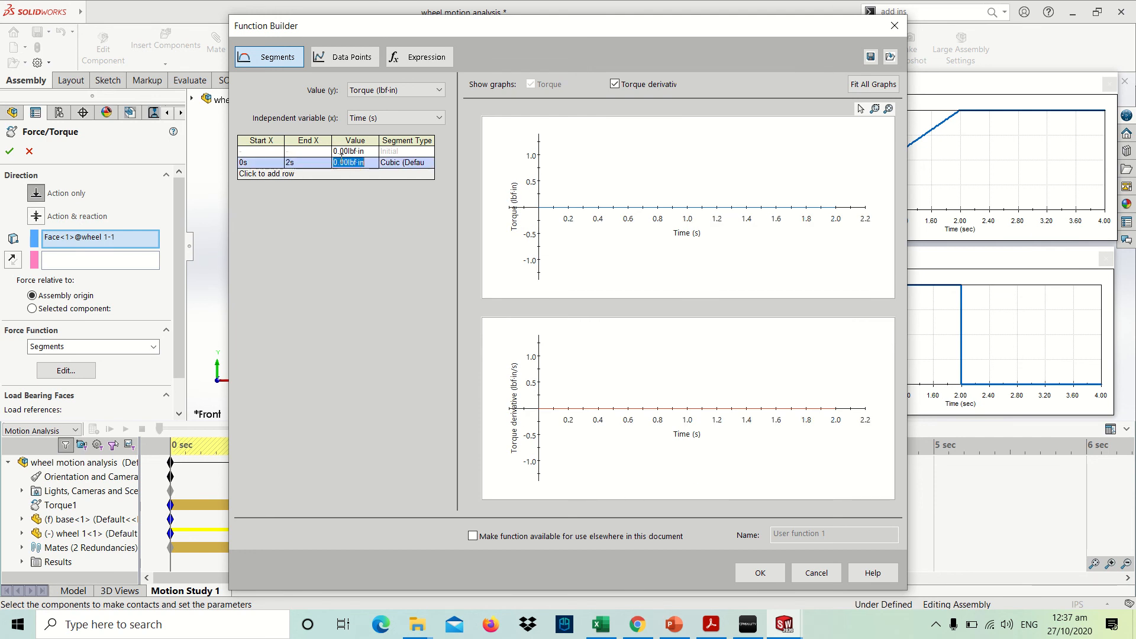
pyautogui.click(341, 162)
pyautogui.moveTo(338, 163); pyautogui.dragTo(332, 165)
# Add a torque segment from 2 s to 4 s at 5 lbf·in and another from 4 s to 6 s at 0 lbf·in
pyautogui.click(289, 173)
pyautogui.click(290, 174)
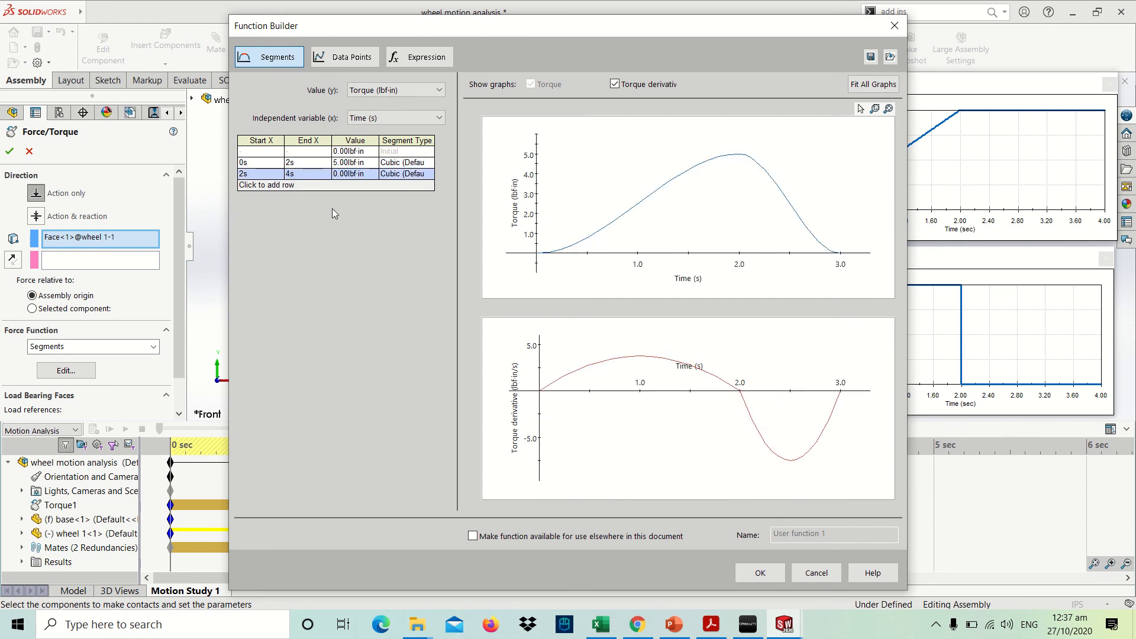
pyautogui.click(335, 173)
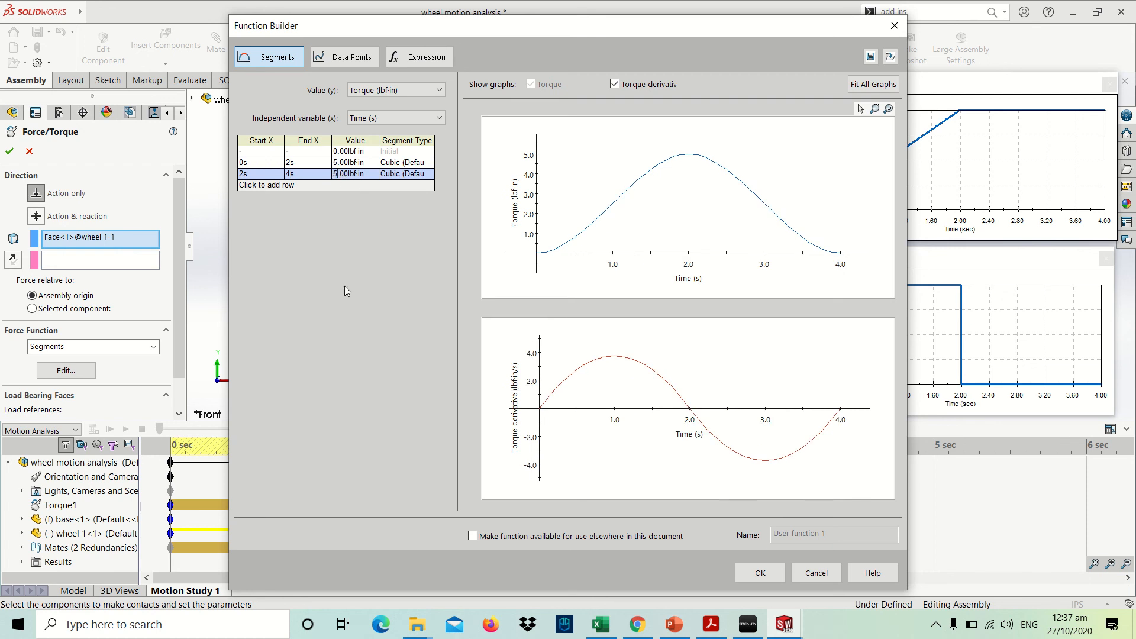
pyautogui.click(254, 187)
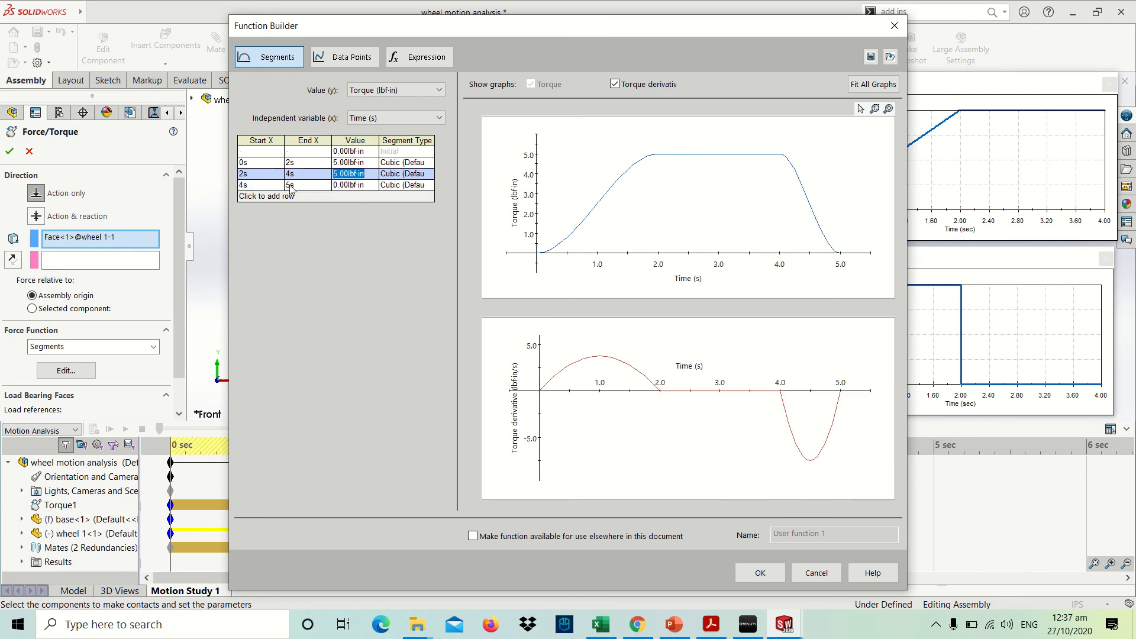
pyautogui.click(289, 185)
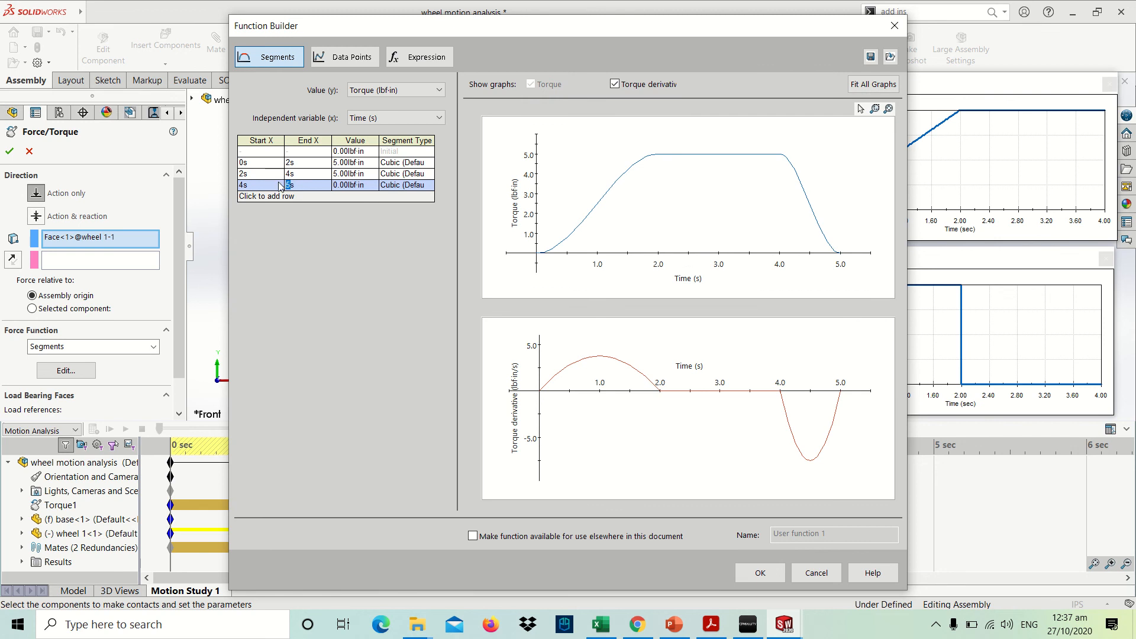
# Compare the segment table and torque graphs with pages 9 and 10 of the tutorial PDF and accept the torque function
pyautogui.hotkey('alt', 'Tab')
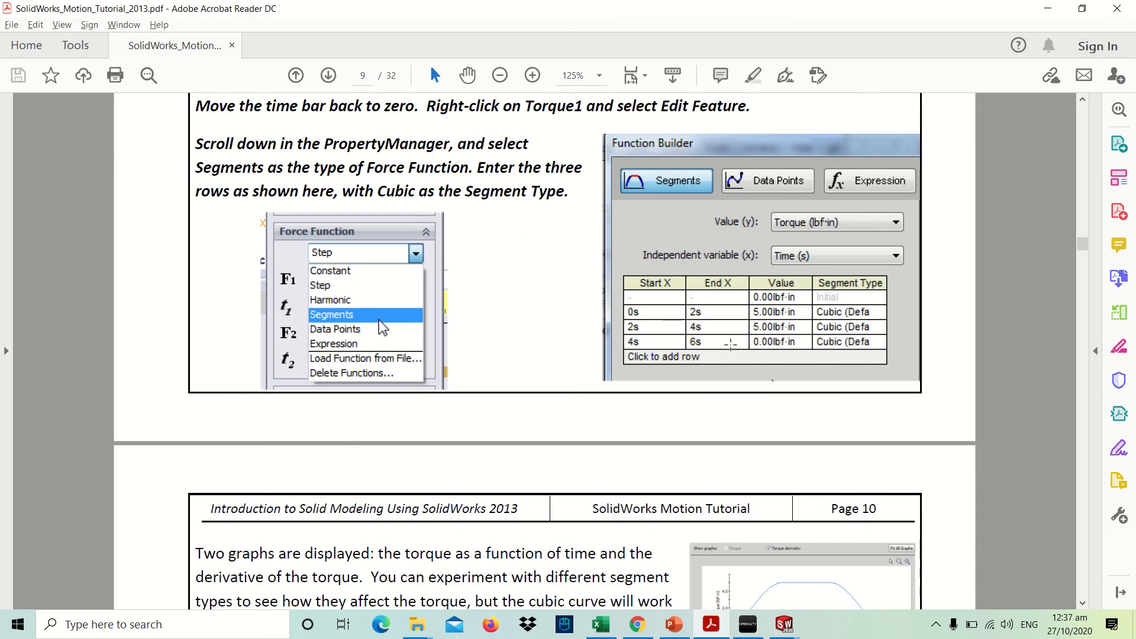
pyautogui.scroll(-5, 722, 344)
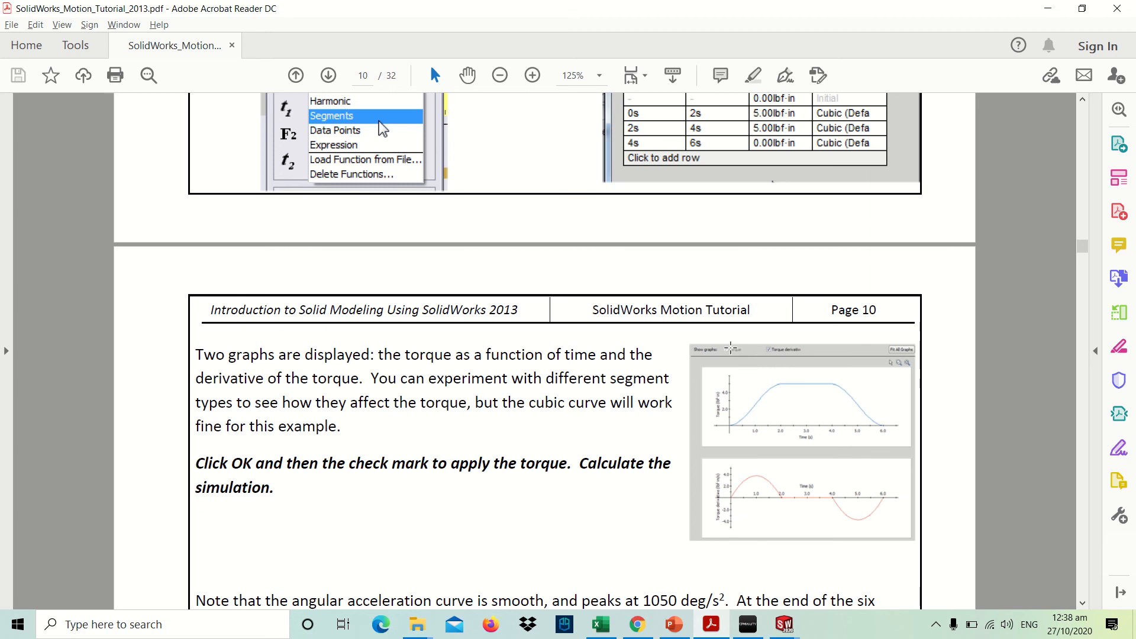
pyautogui.hotkey('alt', 'Tab')
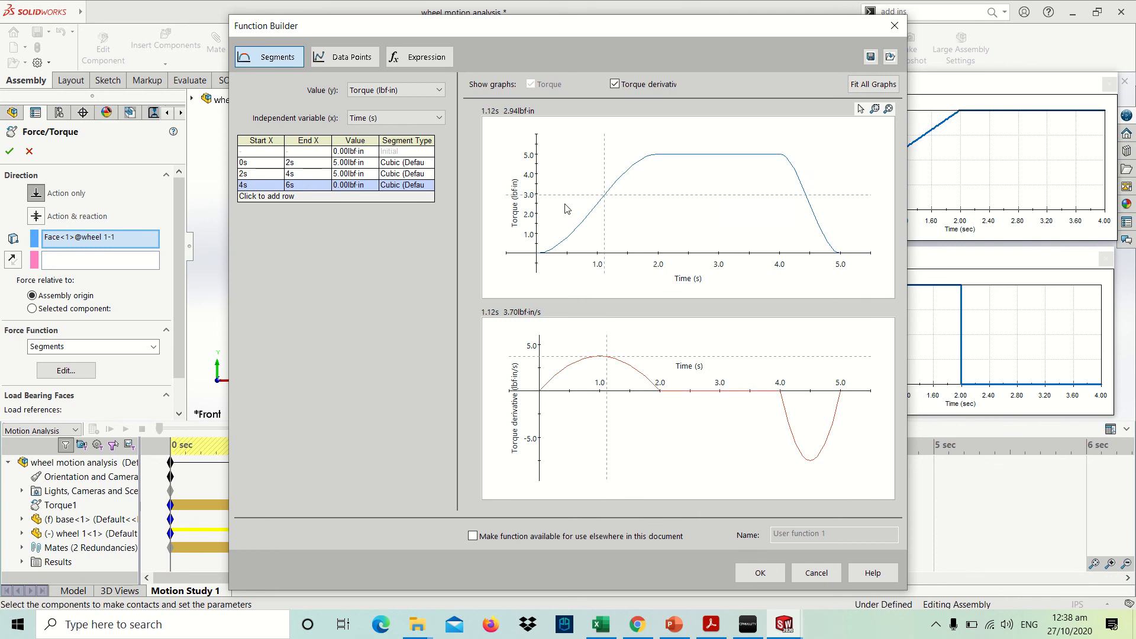
pyautogui.hotkey('alt', 'Tab')
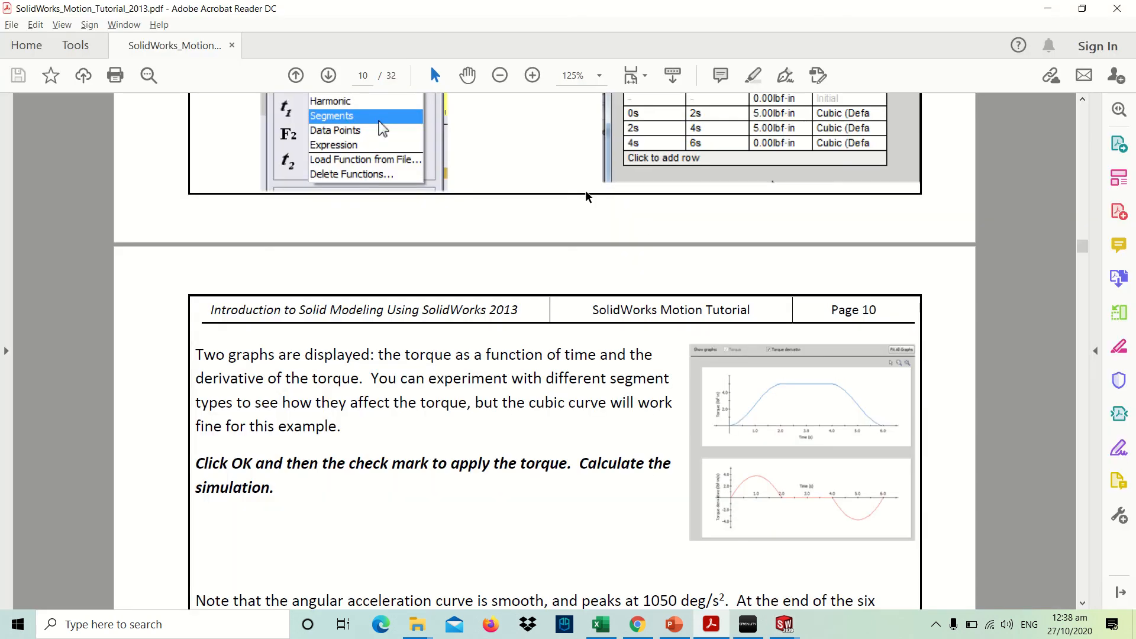
pyautogui.scroll(1, 756, 424)
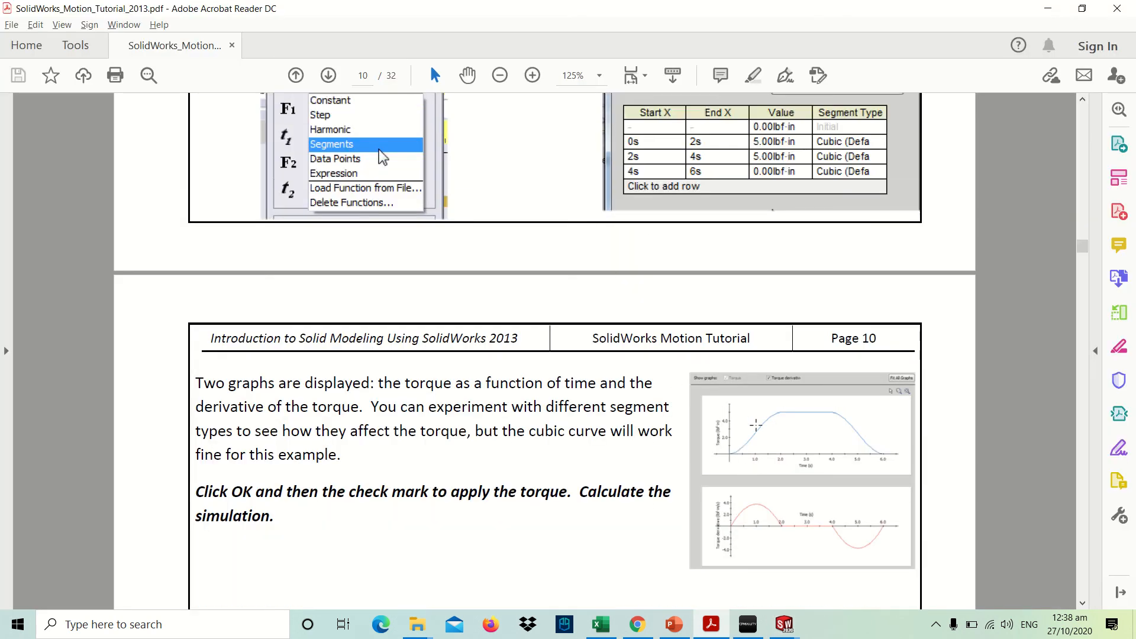
pyautogui.scroll(1, 756, 425)
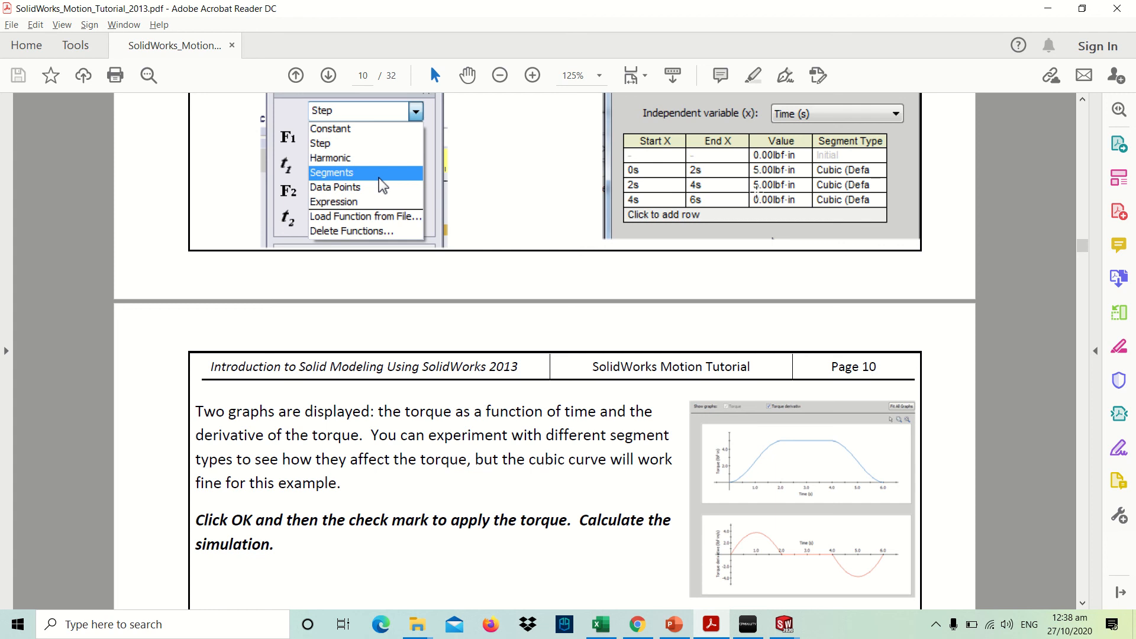
pyautogui.hotkey('alt', 'Tab')
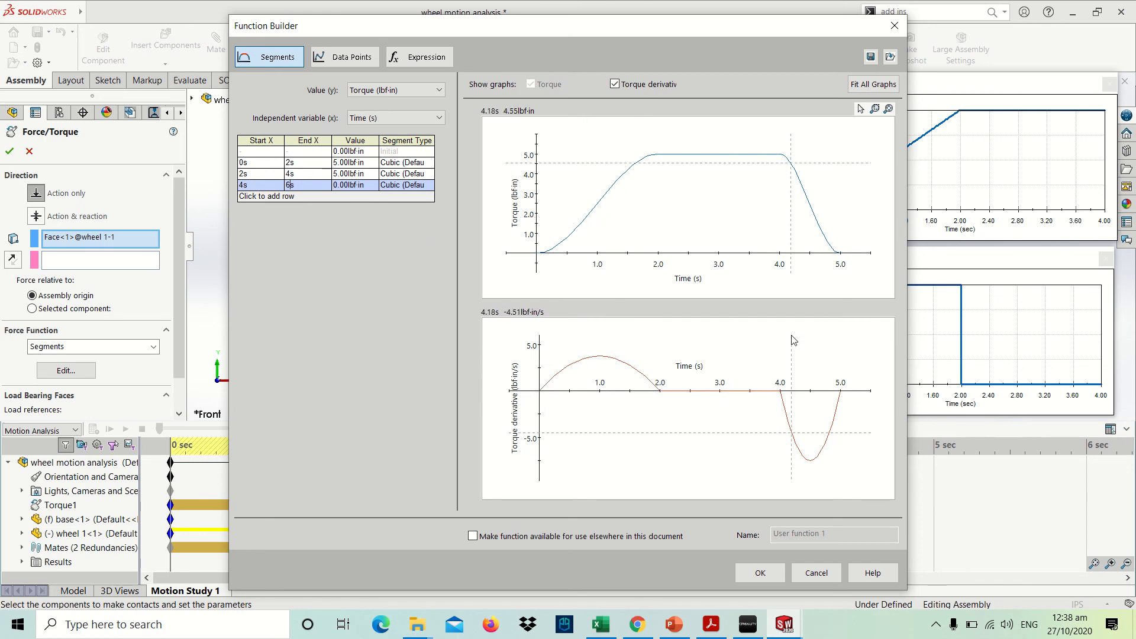
pyautogui.hotkey('alt', 'Tab')
pyautogui.scroll(-3, 911, 485)
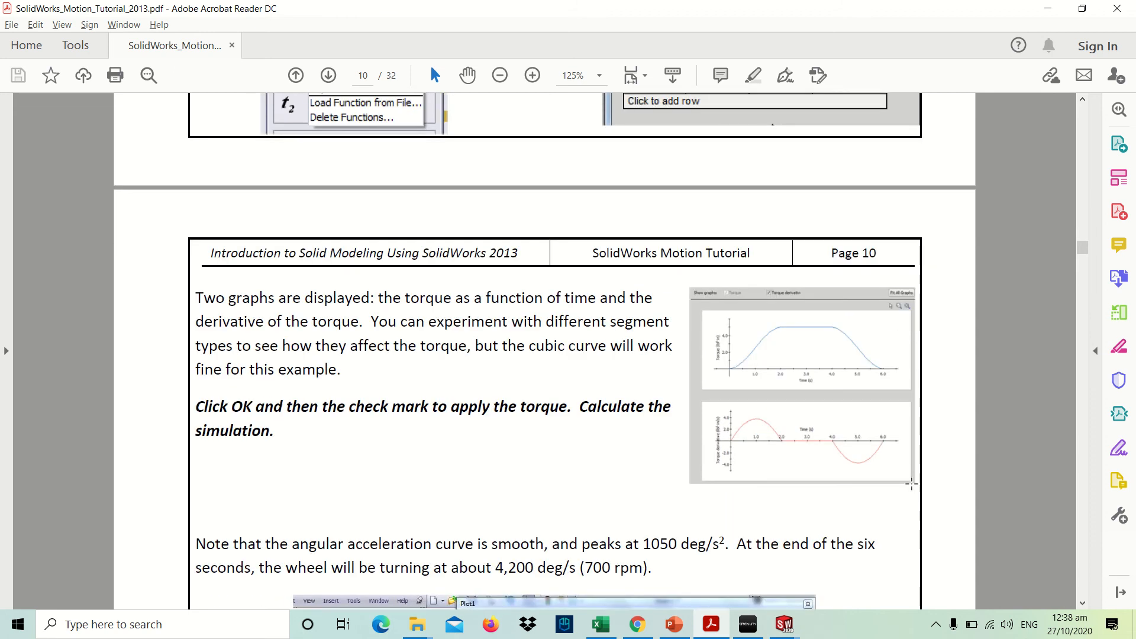
pyautogui.hotkey('alt', 'Tab')
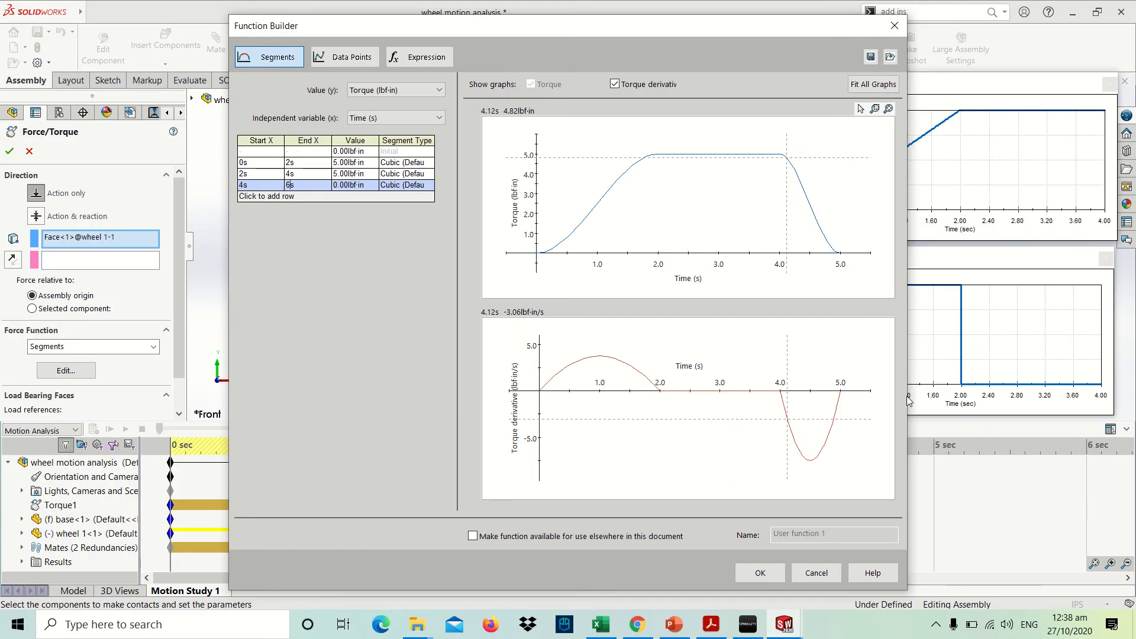
pyautogui.click(760, 572)
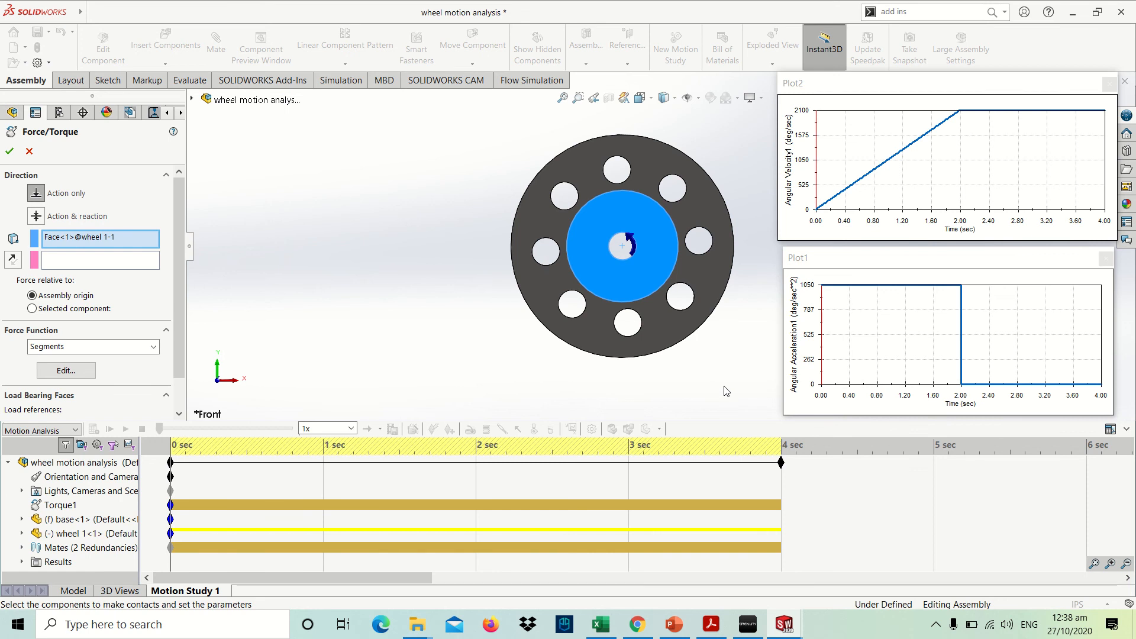
# Check page 10 of the tutorial PDF, then return to SolidWorks to apply the segmented torque and calculate the motion study
pyautogui.hotkey('alt', 'Tab')
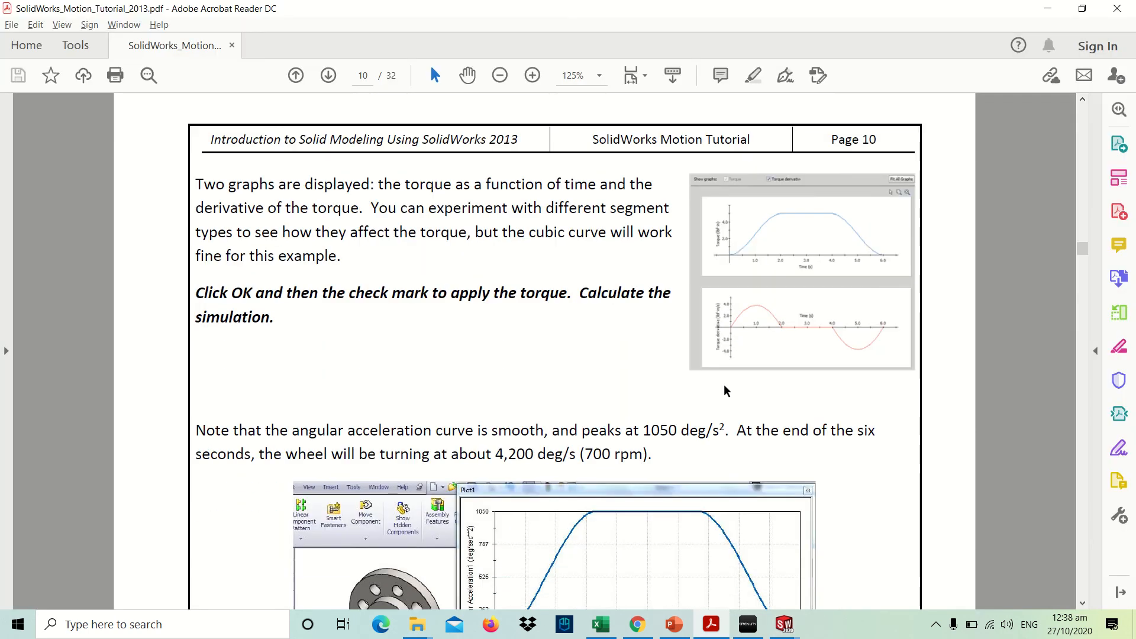
pyautogui.scroll(-5, 725, 388)
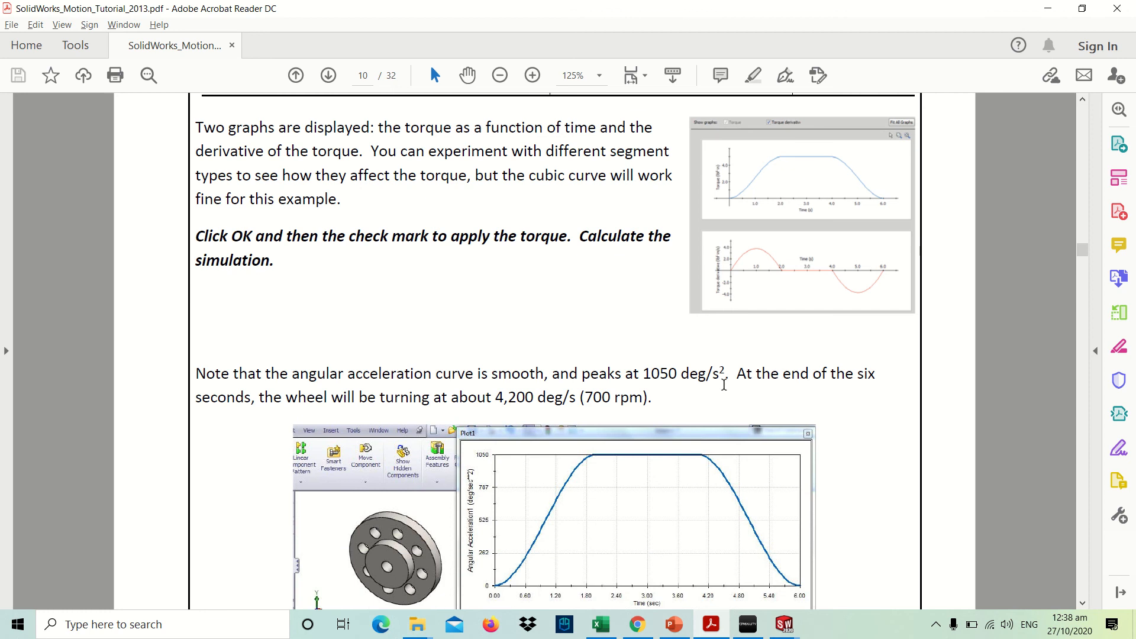
pyautogui.scroll(1, 723, 385)
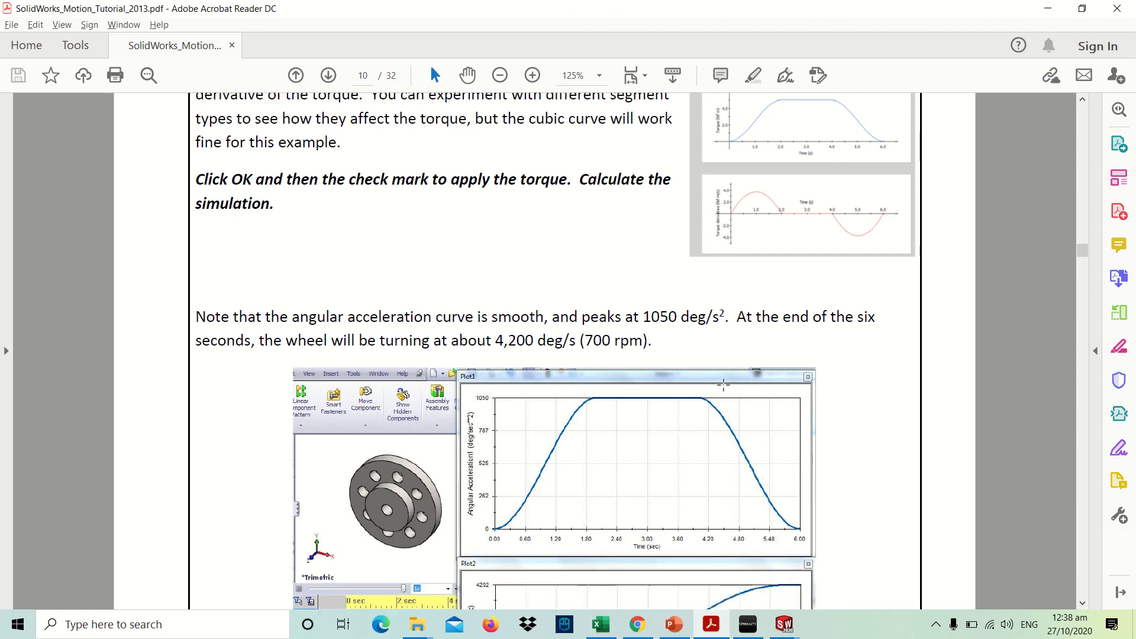
pyautogui.scroll(-6, 610, 505)
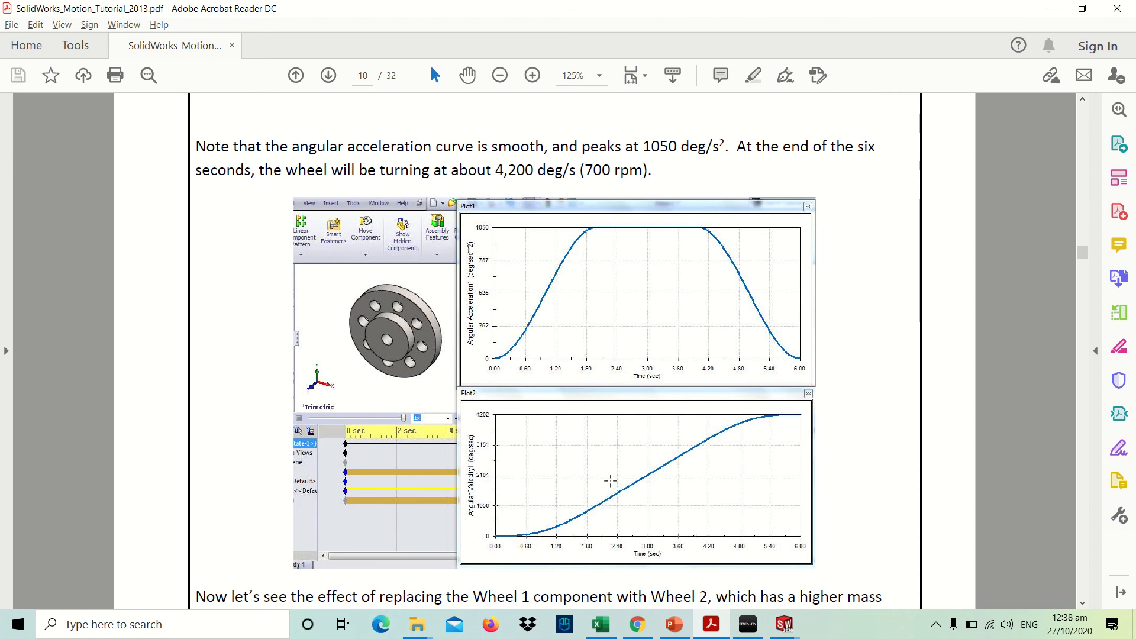
pyautogui.hotkey('alt', 'Tab')
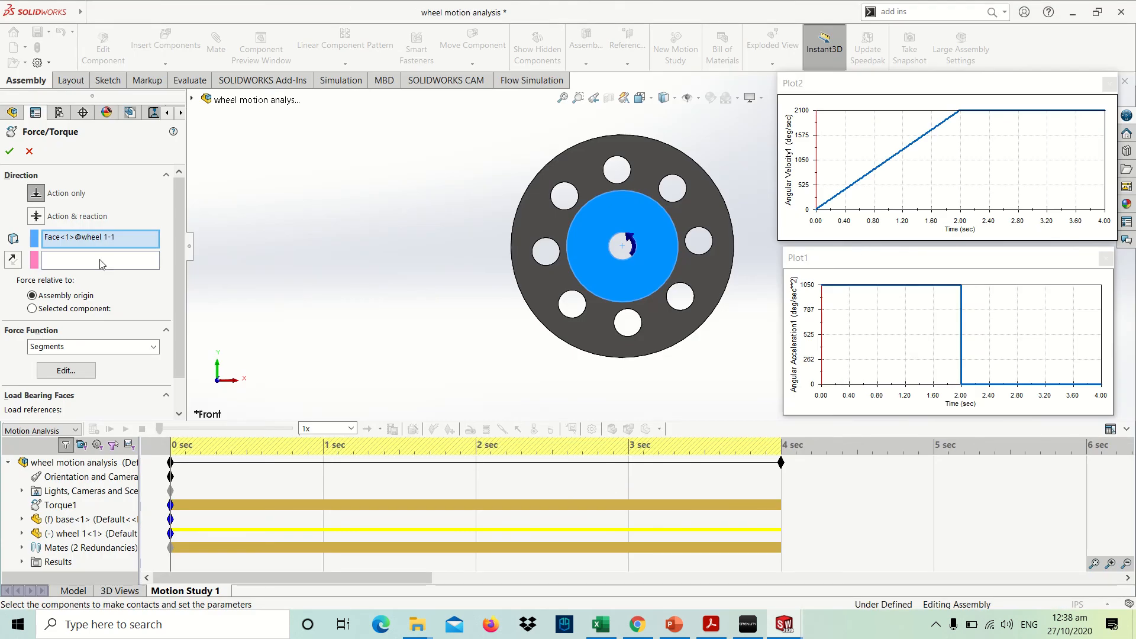
pyautogui.click(10, 151)
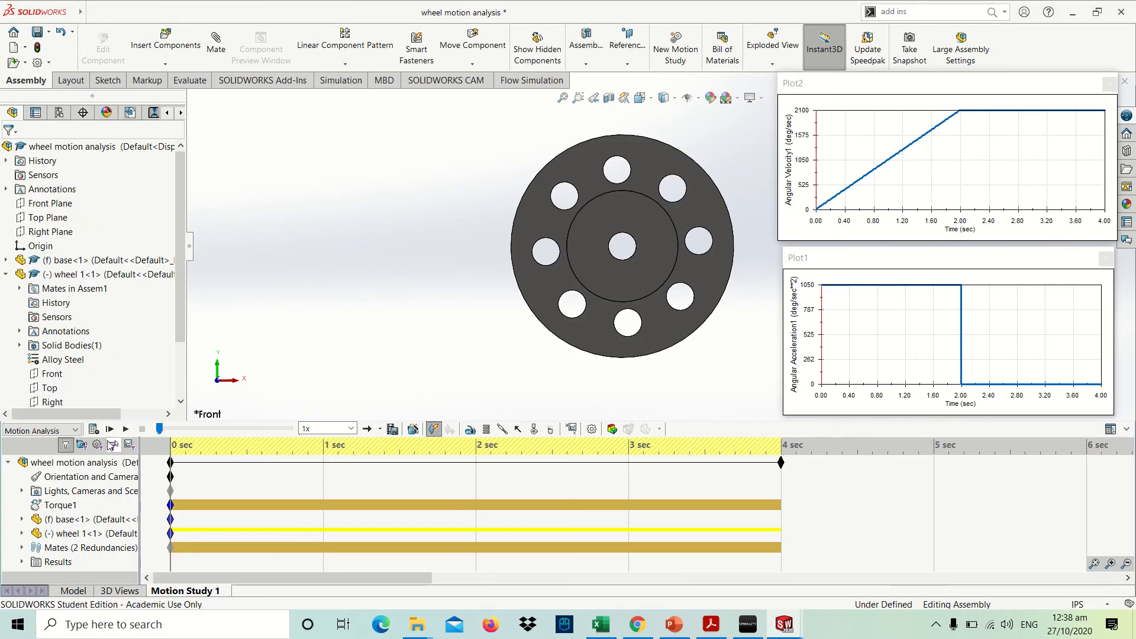
pyautogui.click(93, 429)
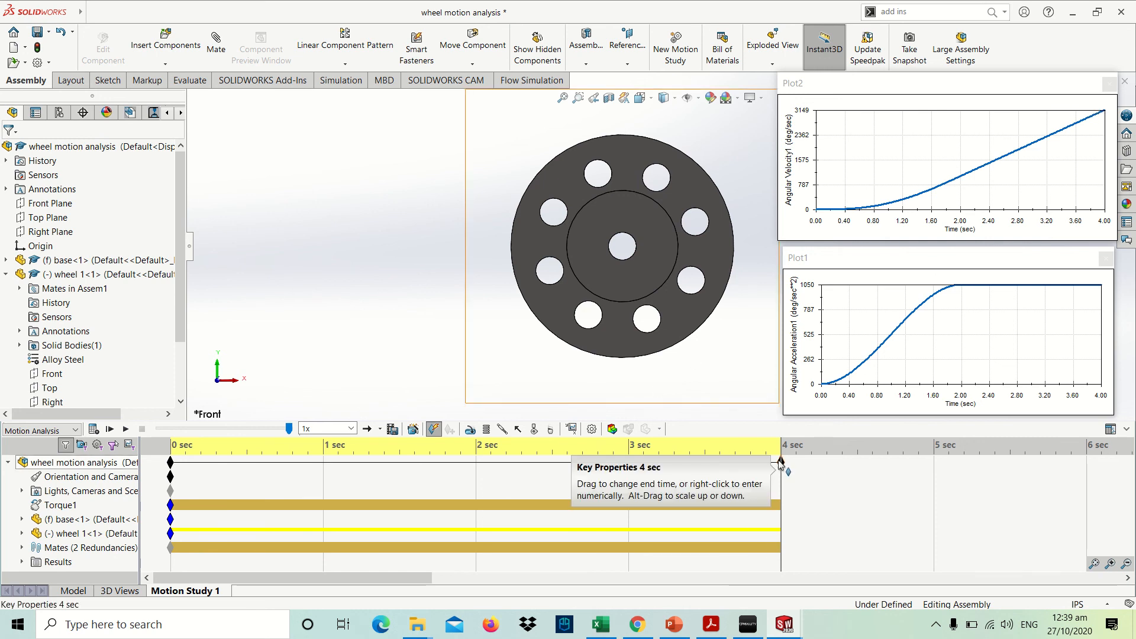
# Switch to the tutorial PDF and check pages 10 and 9 for the expected plots and the required simulation duration
pyautogui.hotkey('alt', 'Tab')
pyautogui.scroll(2, 680, 380)
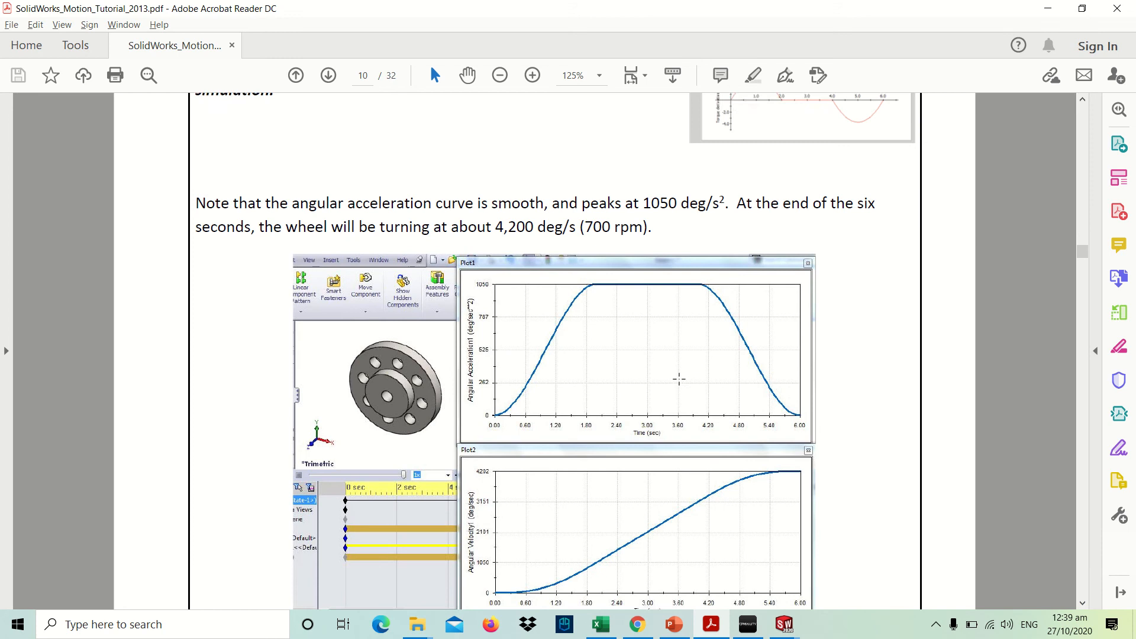
pyautogui.scroll(5, 680, 379)
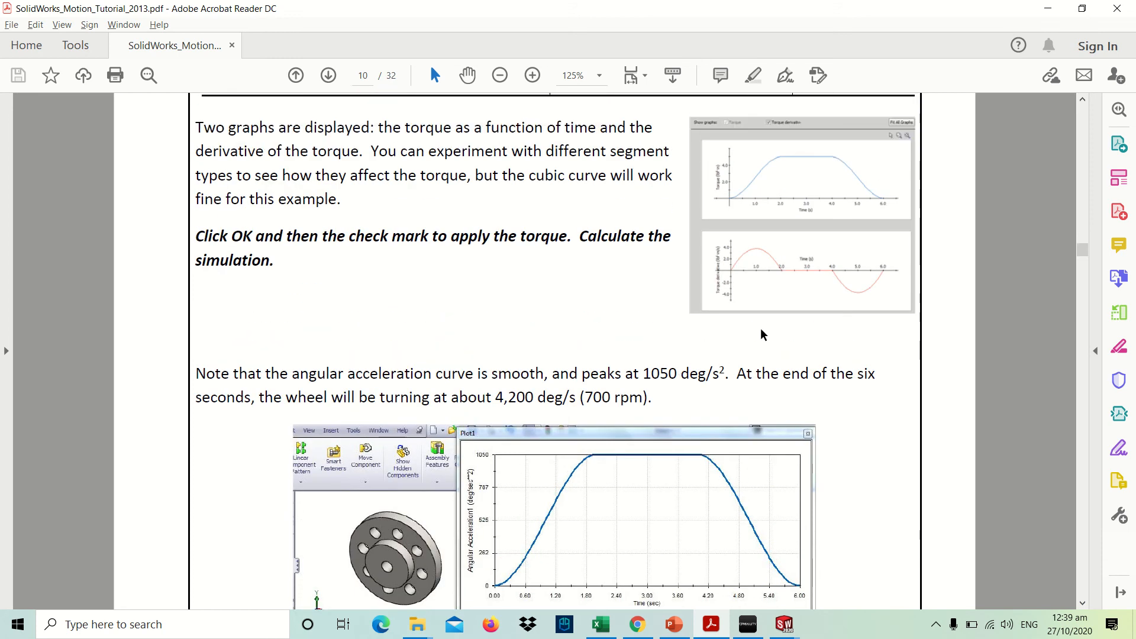
pyautogui.scroll(-5, 630, 371)
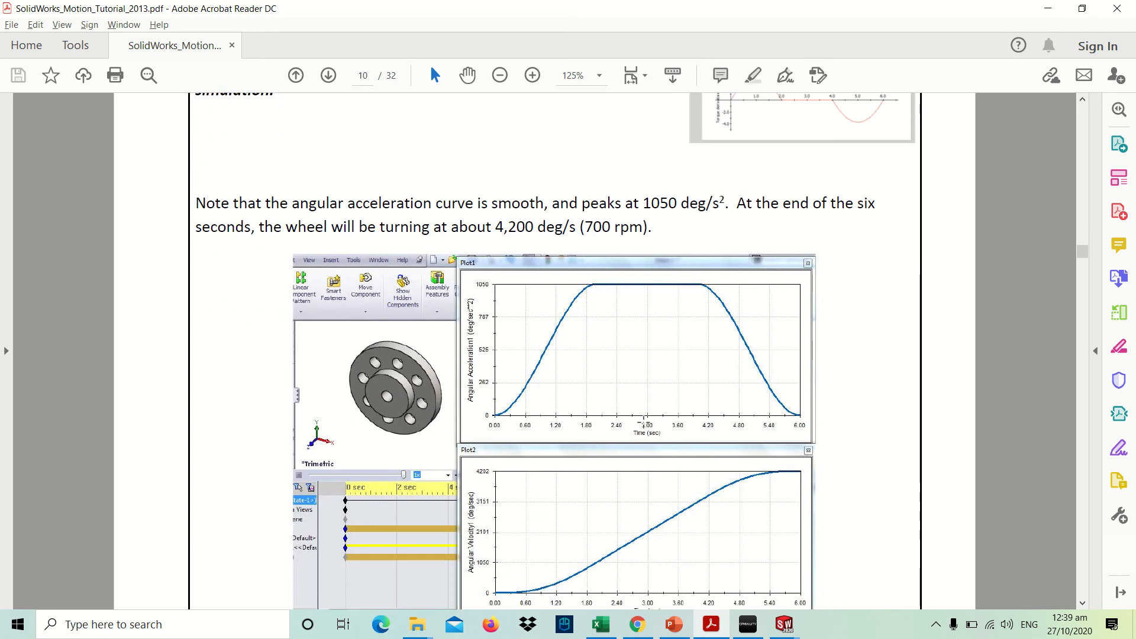
pyautogui.scroll(7, 645, 422)
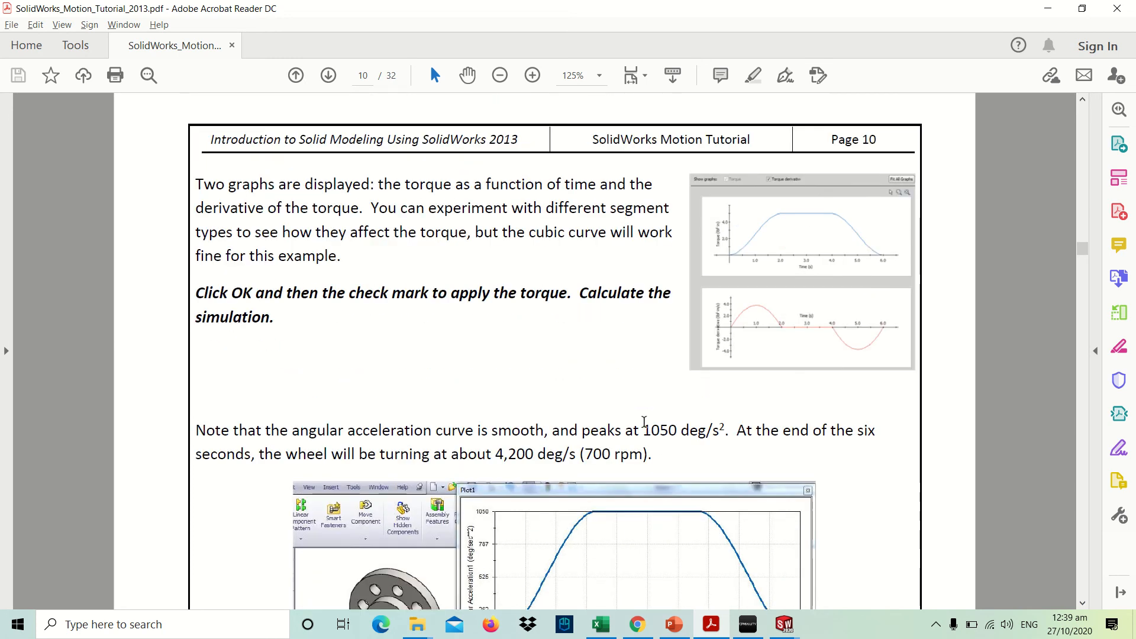
pyautogui.scroll(10, 645, 422)
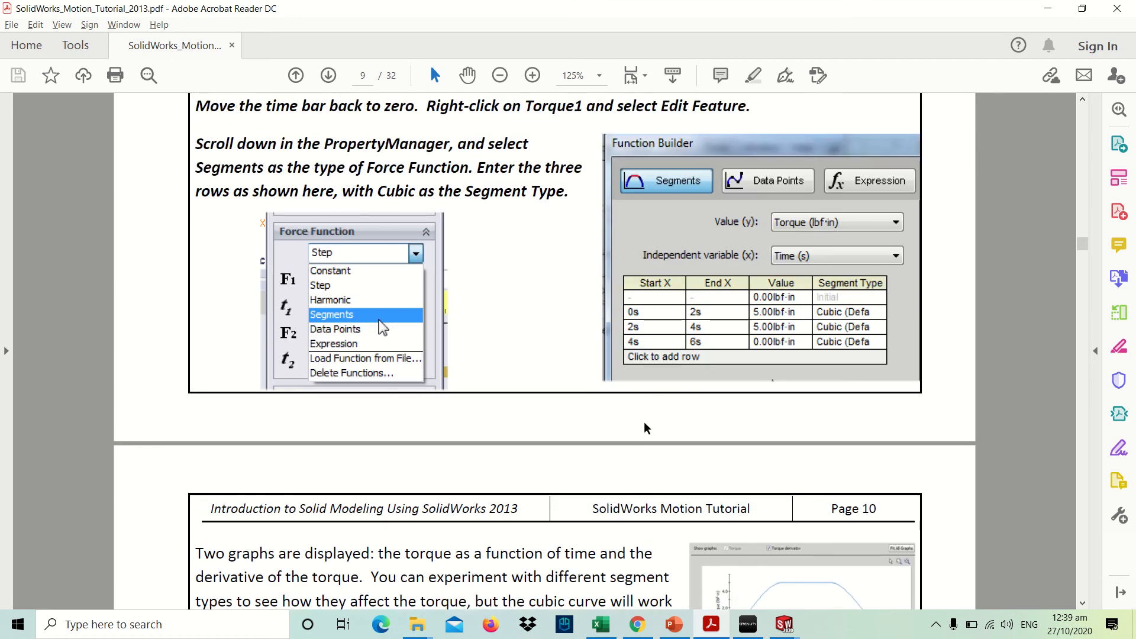
pyautogui.scroll(5, 644, 425)
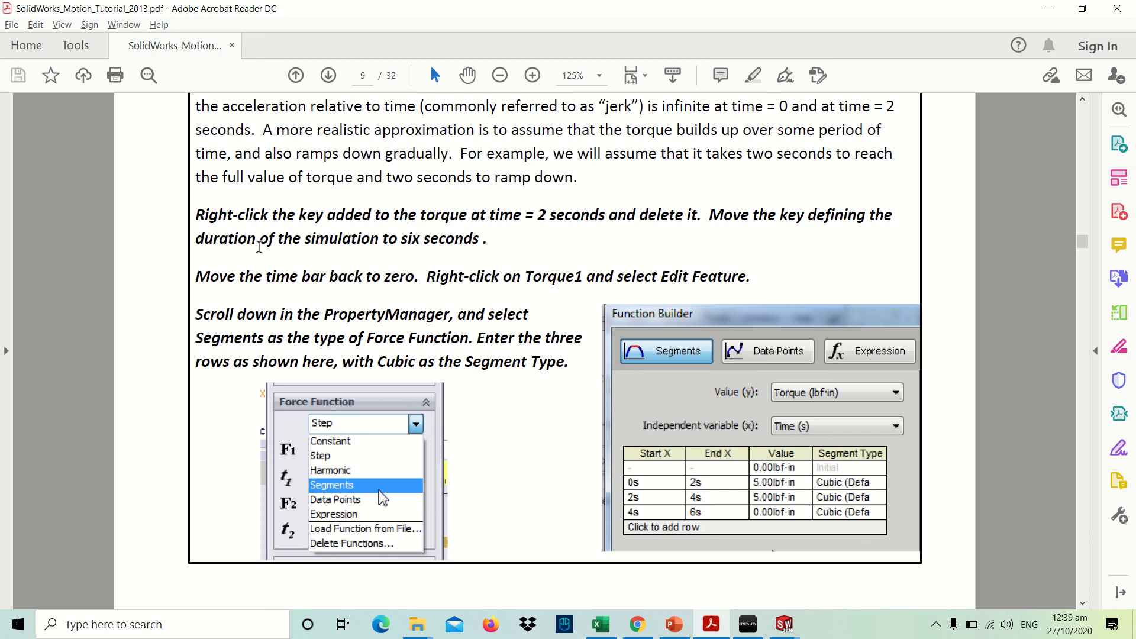
# Return to SolidWorks, extend the motion study's end time to 6 seconds, and recalculate the study
pyautogui.hotkey('alt', 'Tab')
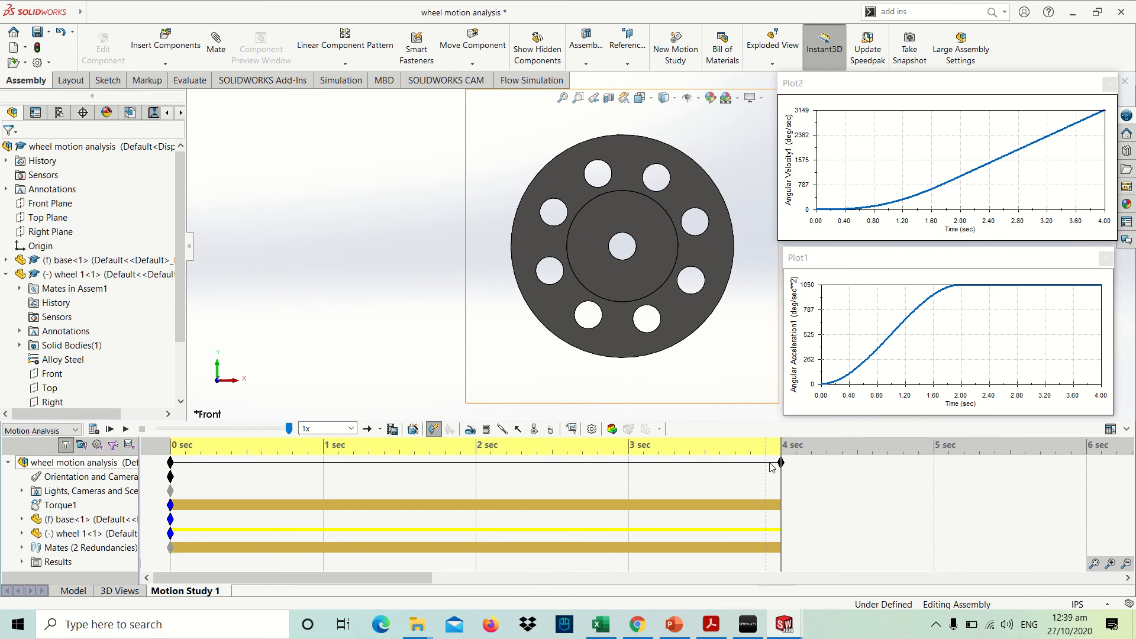
pyautogui.moveTo(781, 463); pyautogui.dragTo(1088, 470)
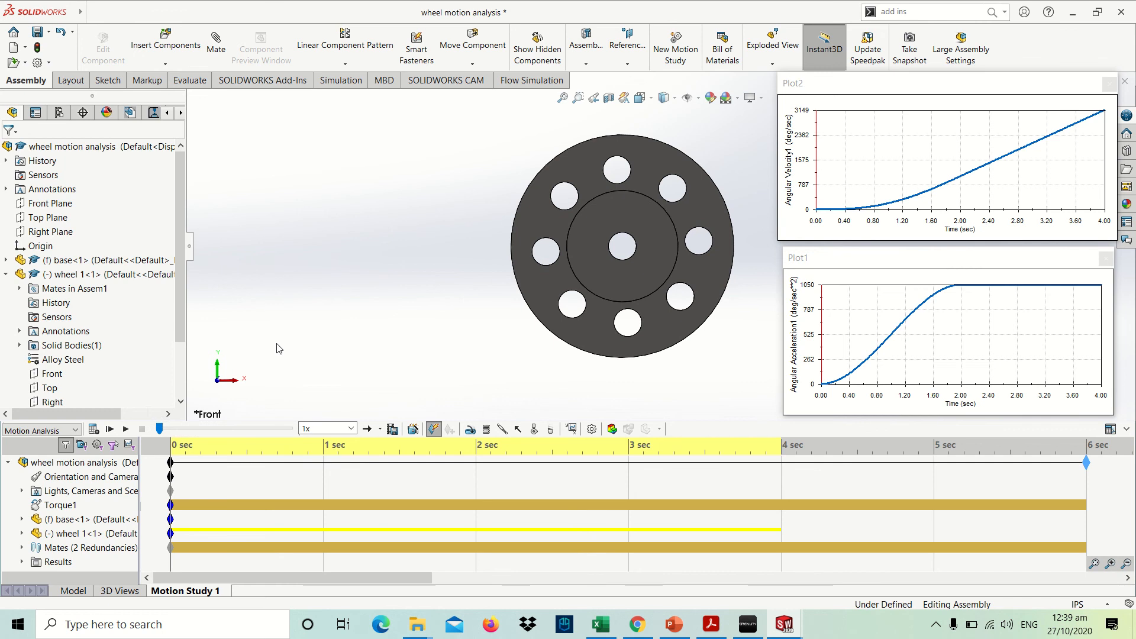
pyautogui.click(98, 445)
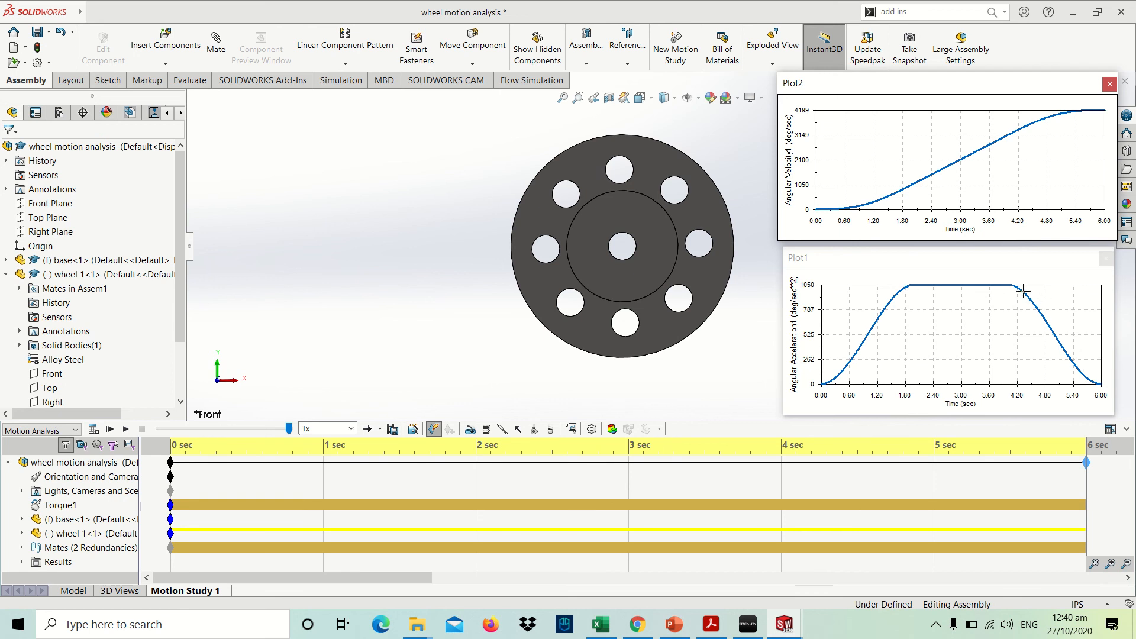
# Compare the recalculated angular acceleration and velocity plots with the reference plots on page 10 of the tutorial PDF
pyautogui.hotkey('alt', 'Tab')
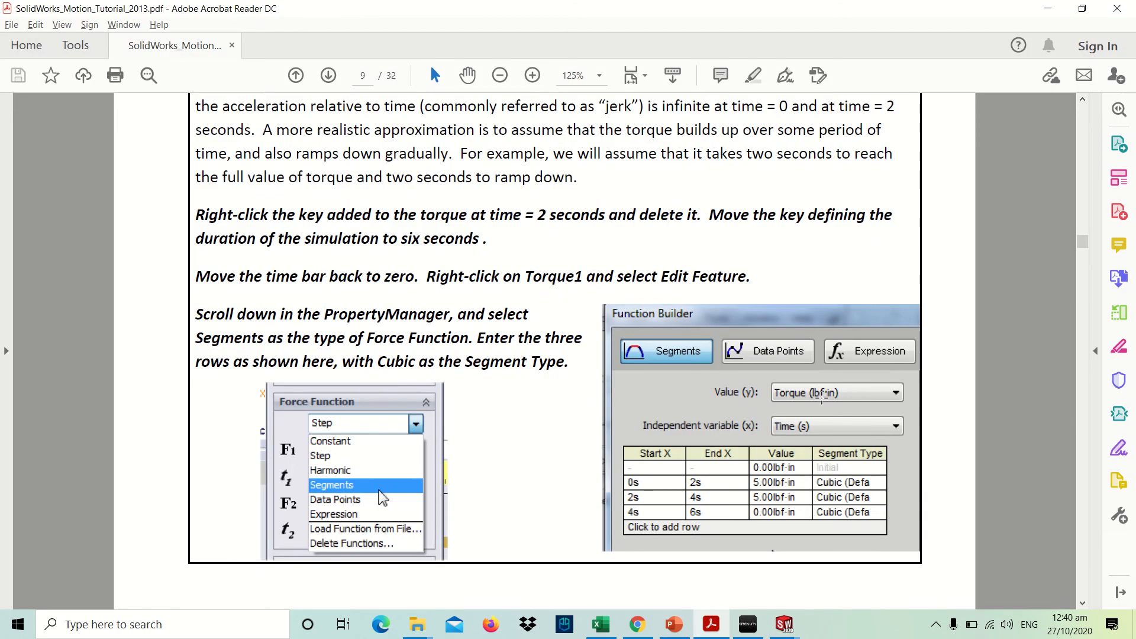
pyautogui.scroll(-6, 731, 408)
pyautogui.scroll(-8, 731, 408)
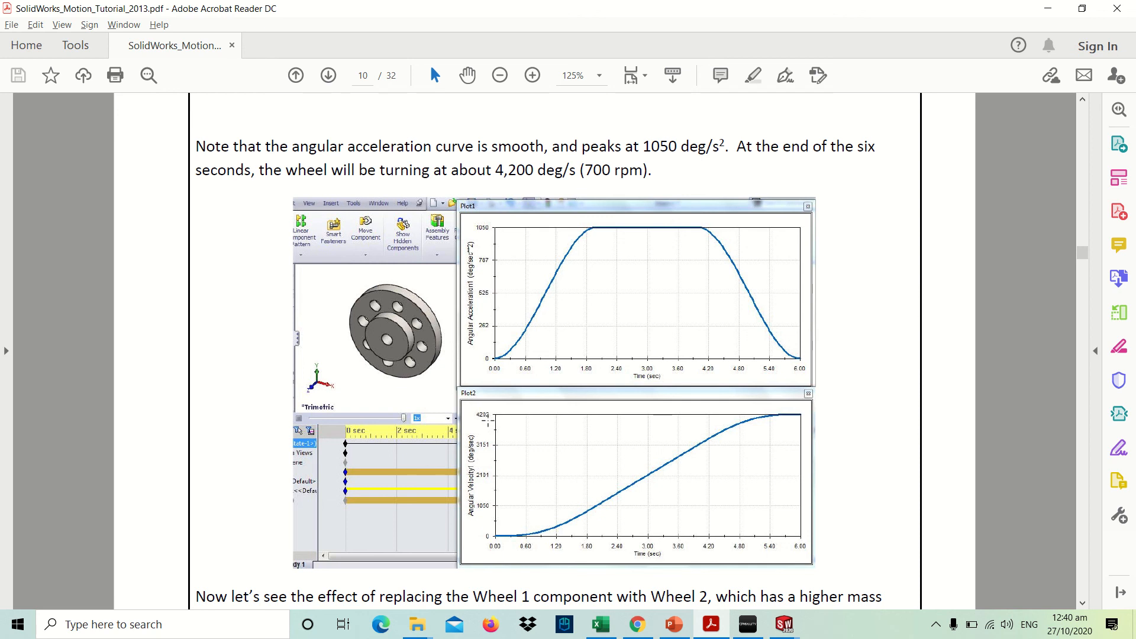
pyautogui.hotkey('alt', 'Tab')
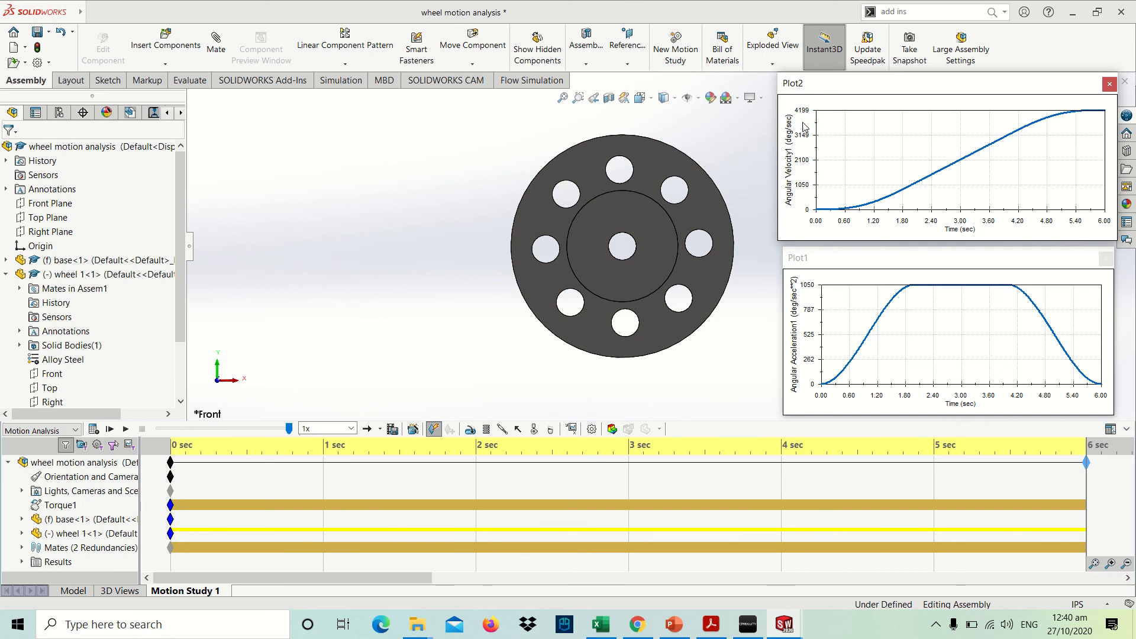
pyautogui.click(725, 139)
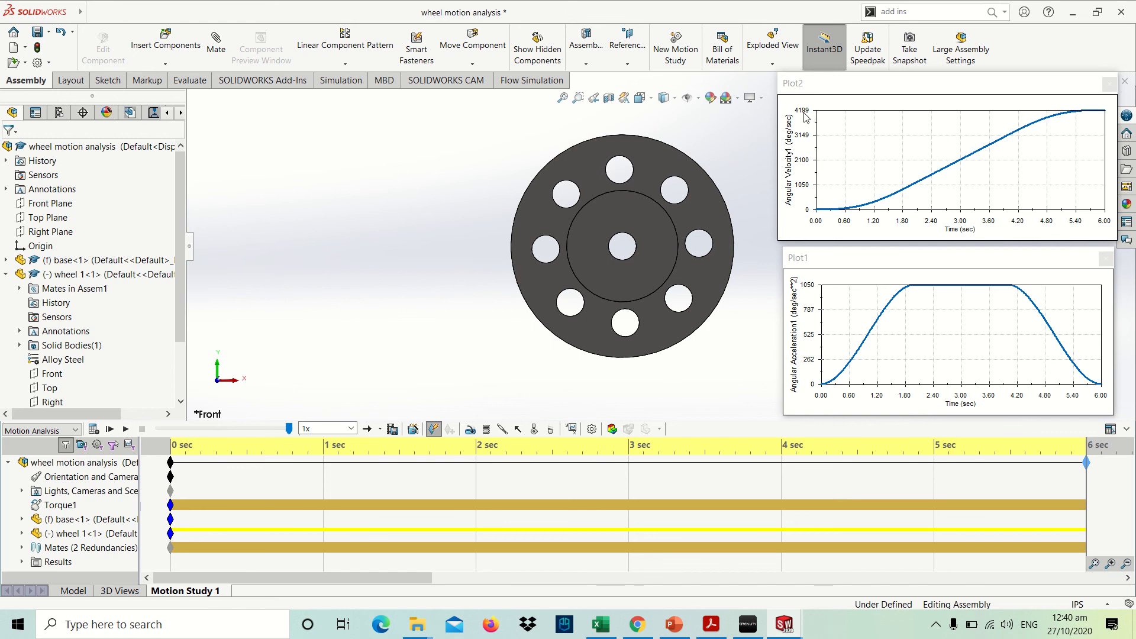
pyautogui.click(712, 625)
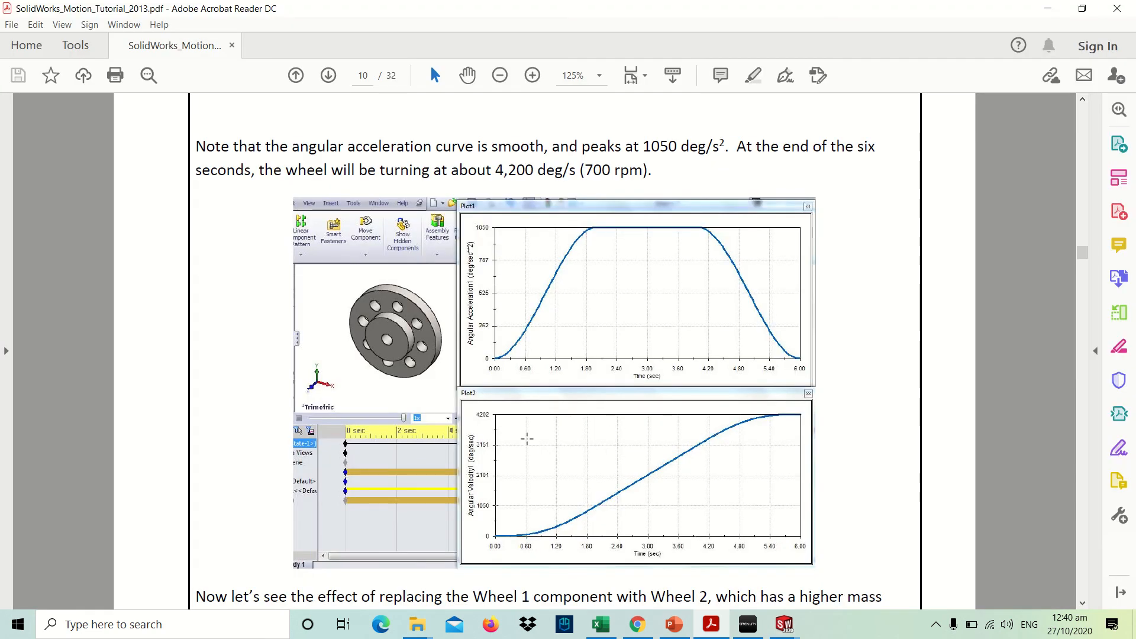
pyautogui.scroll(-1, 527, 441)
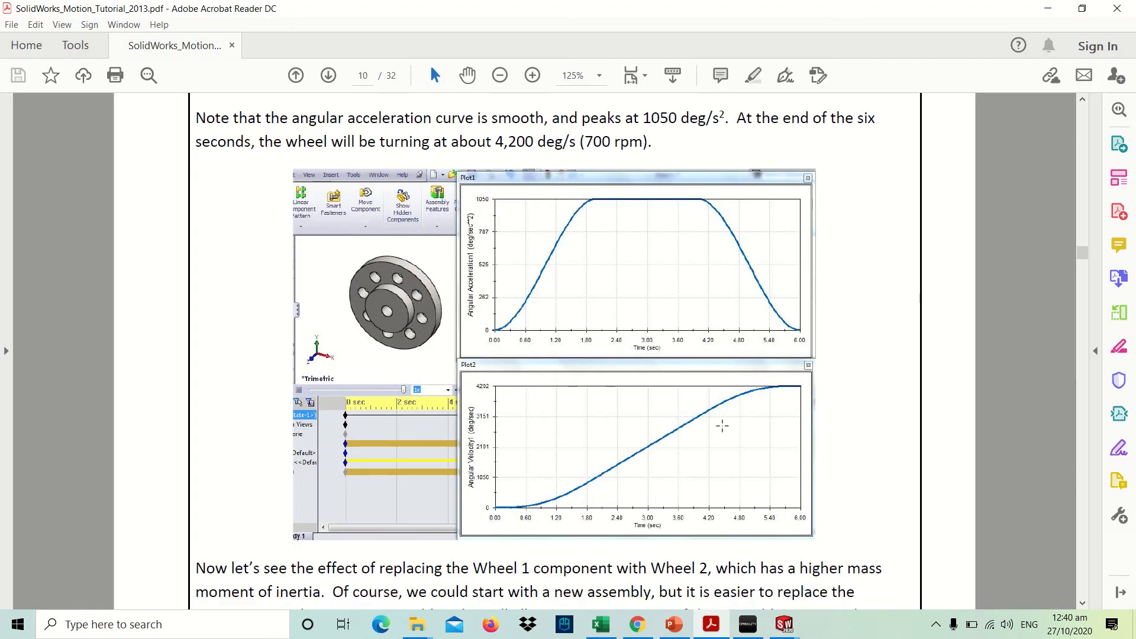
pyautogui.hotkey('alt', 'Tab')
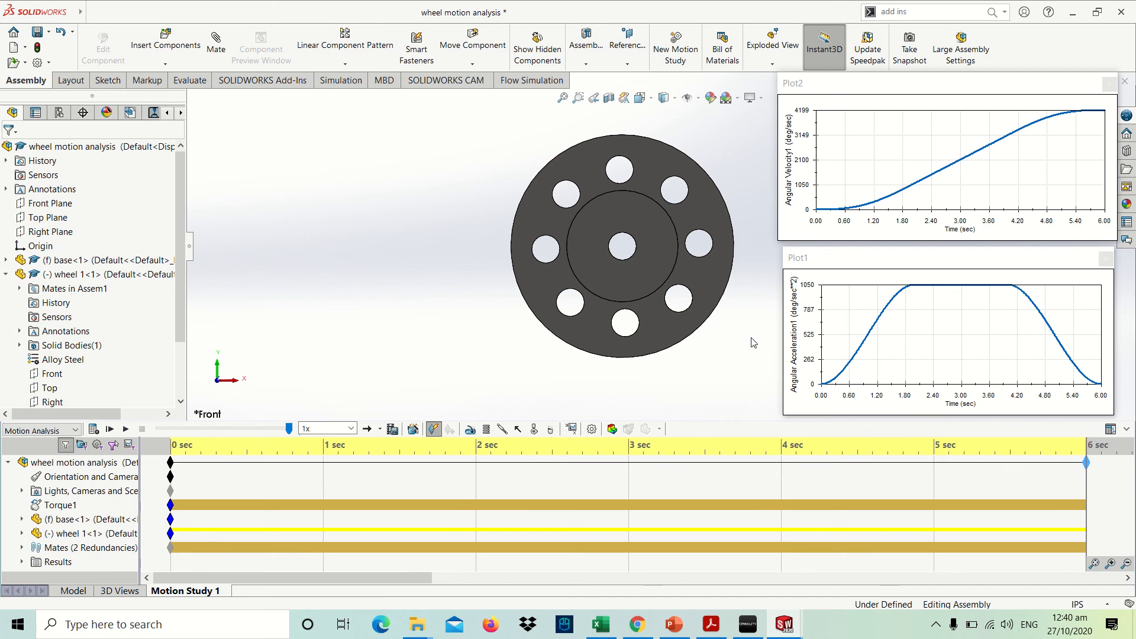
# Read the instructions on pages 10 and 11 of the tutorial PDF for replacing Wheel 1 with Wheel 2
pyautogui.hotkey('alt', 'Tab')
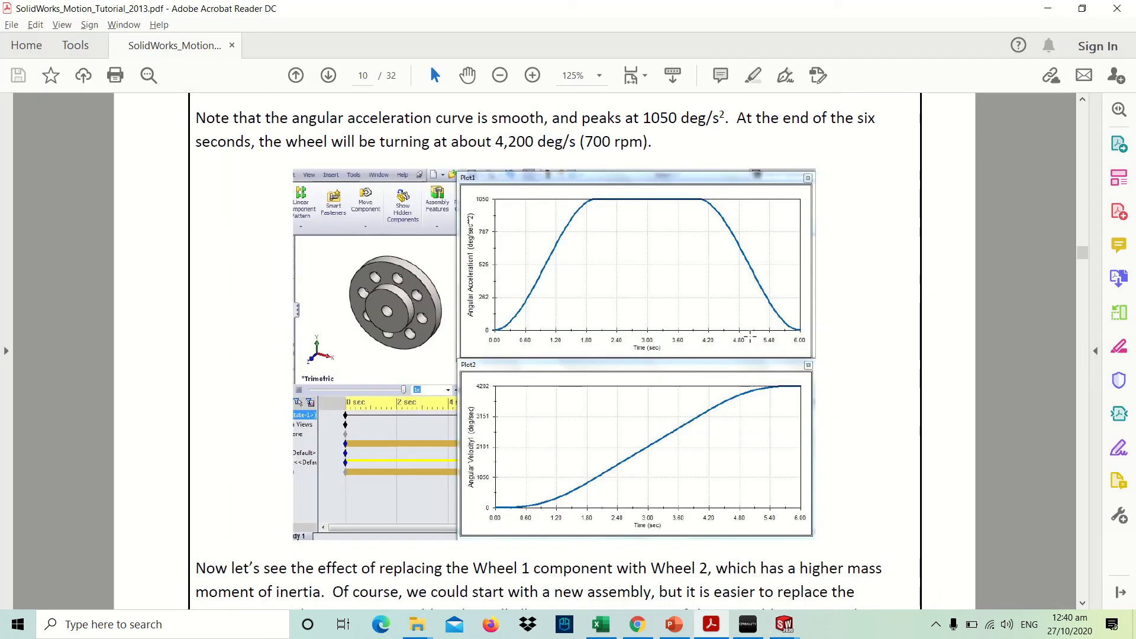
pyautogui.scroll(-3, 591, 412)
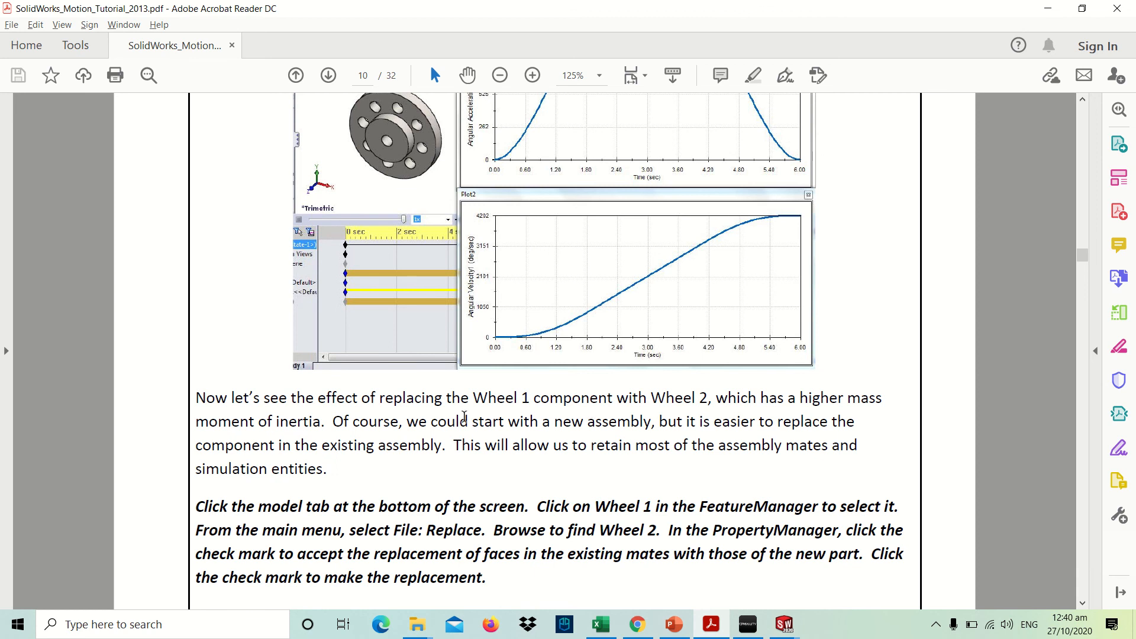
pyautogui.scroll(-1, 465, 417)
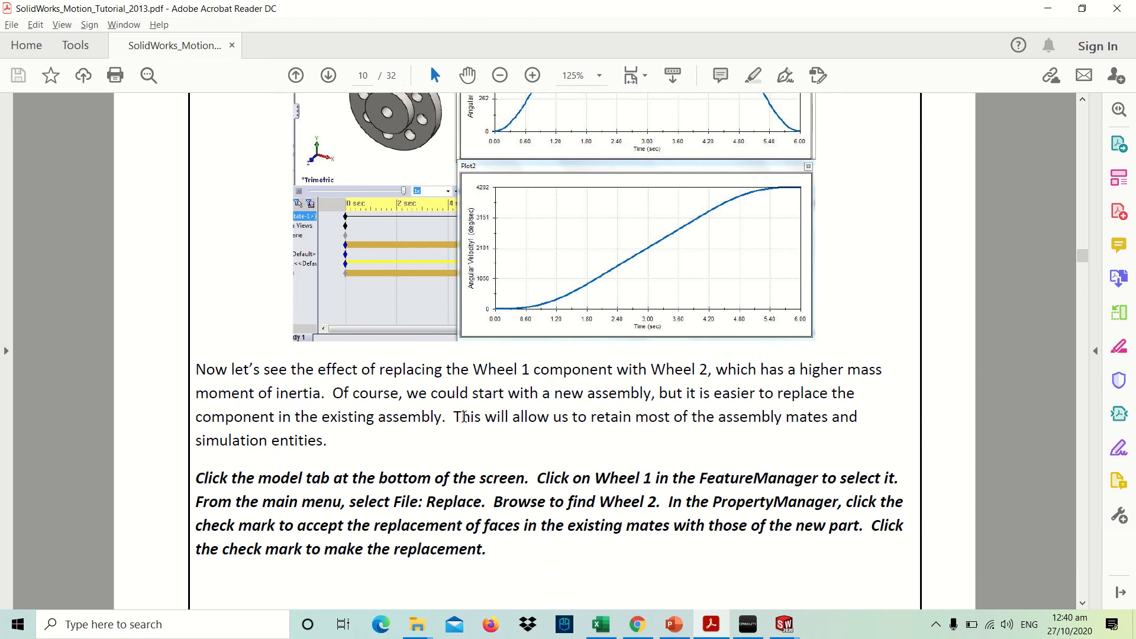
pyautogui.scroll(-2, 649, 421)
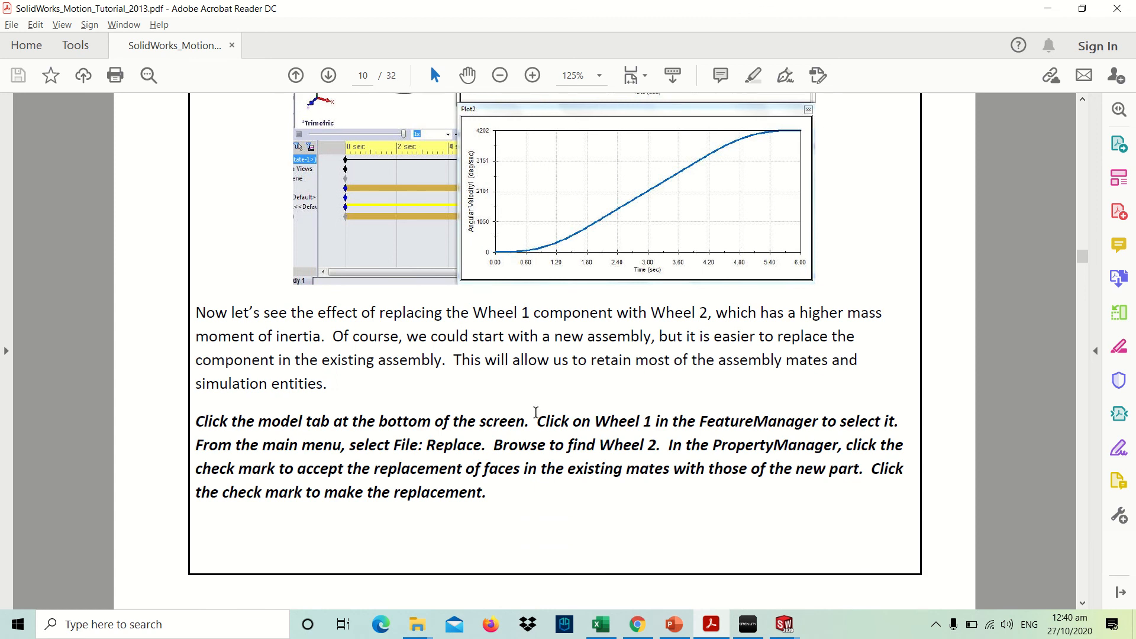
pyautogui.scroll(-18, 535, 412)
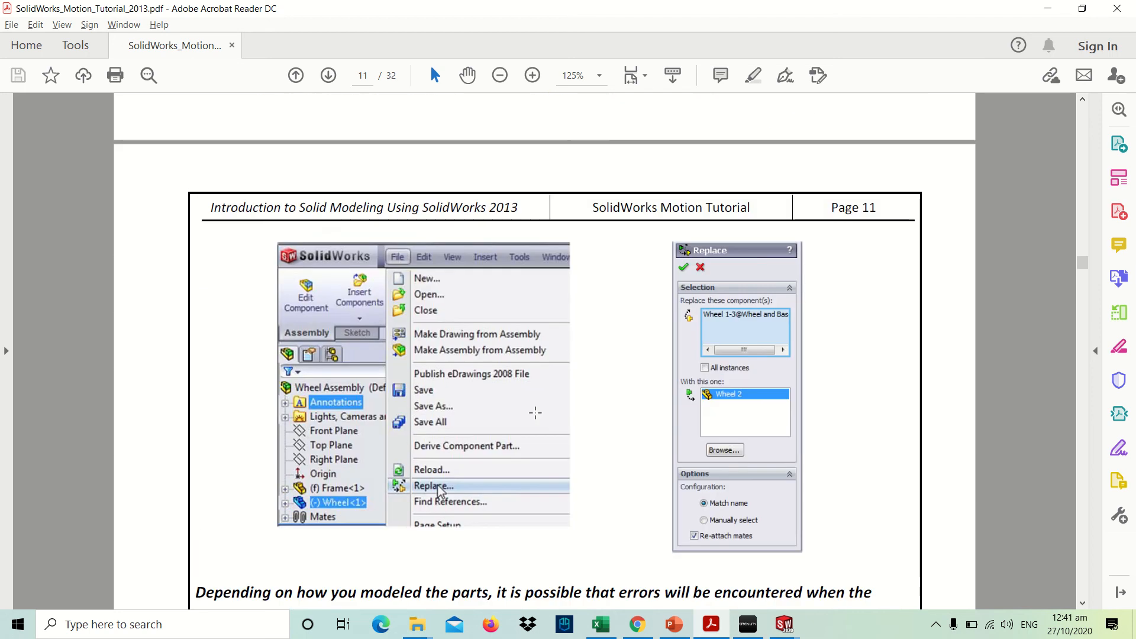
pyautogui.scroll(-2, 536, 413)
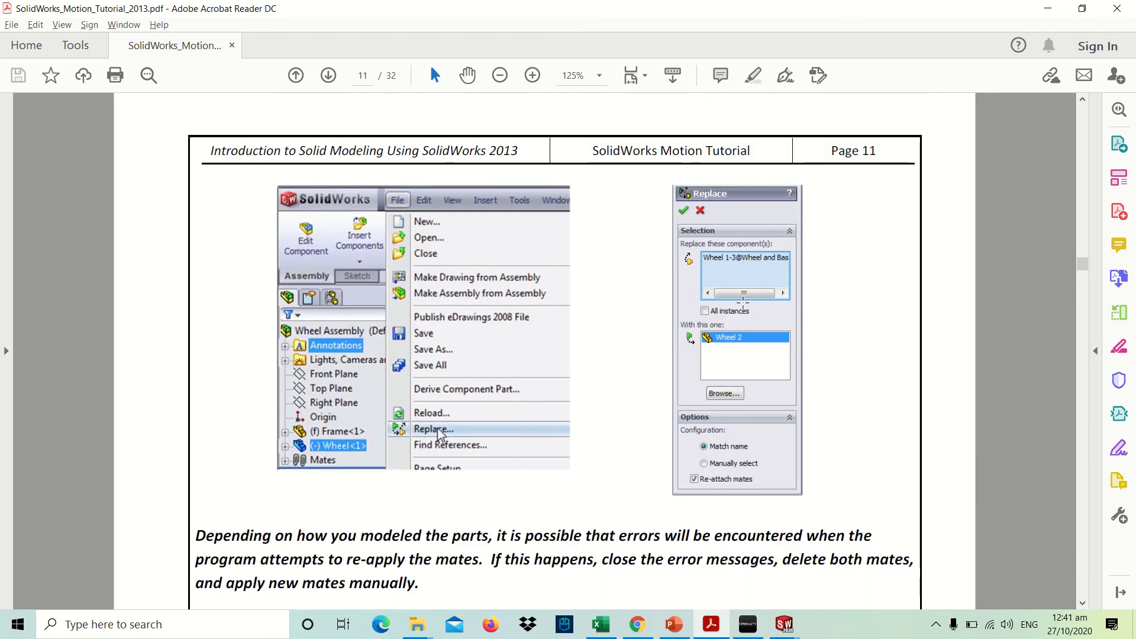
pyautogui.scroll(-2, 744, 310)
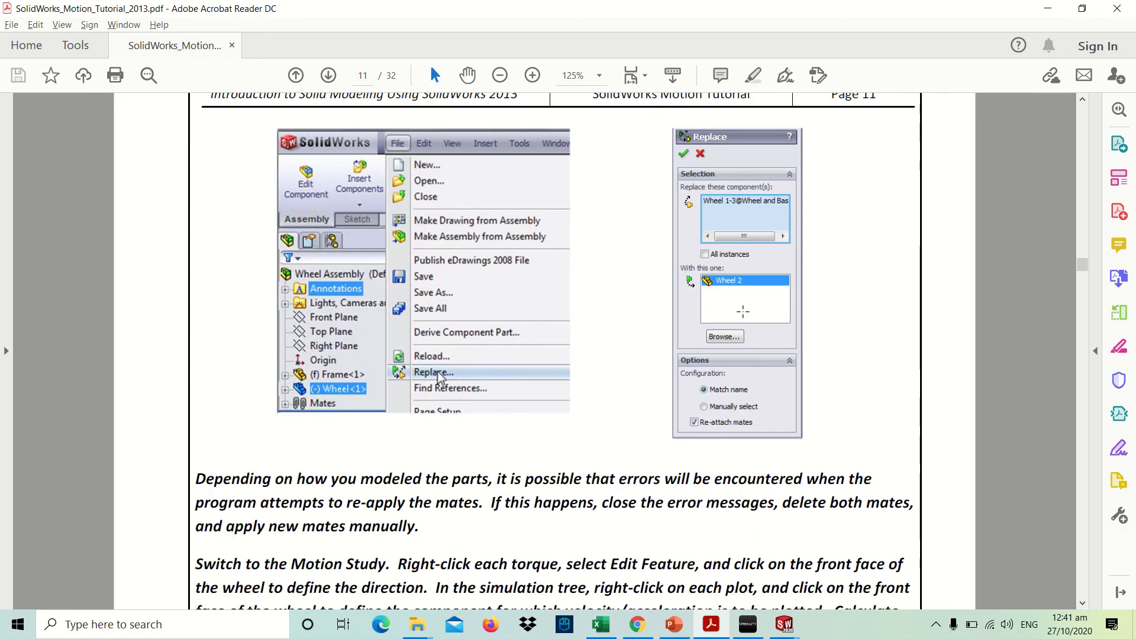
# Switch to SolidWorks and replace wheel 1 with wheel 2 in the assembly model, matching configuration by name and re-attaching the mates
pyautogui.hotkey('alt', 'Tab')
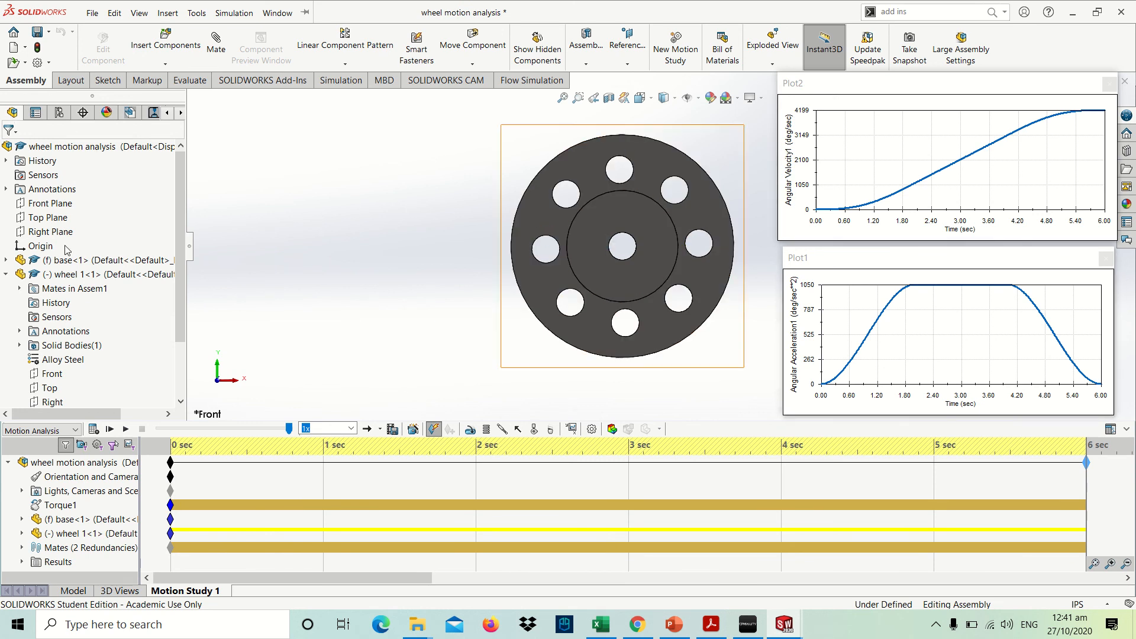
pyautogui.click(72, 590)
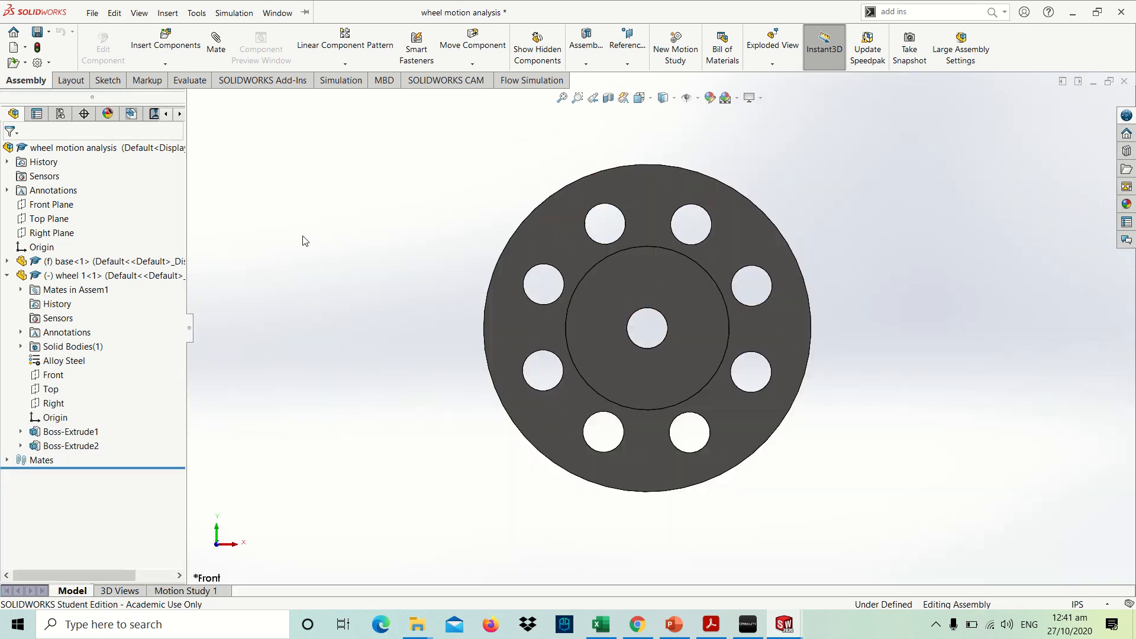
pyautogui.click(92, 21)
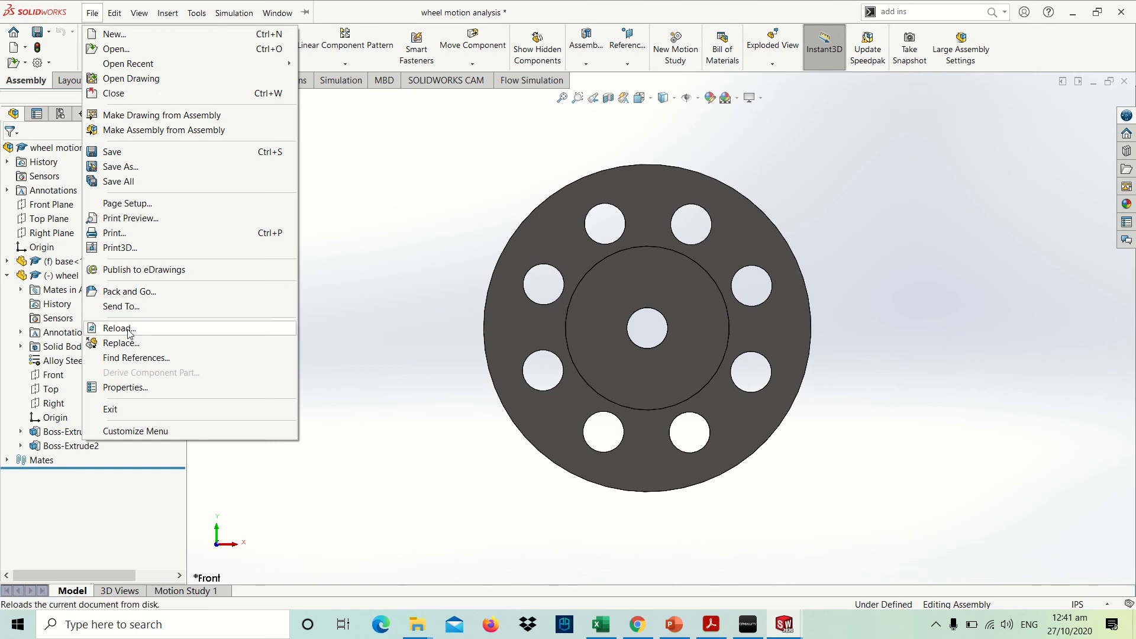
pyautogui.click(127, 345)
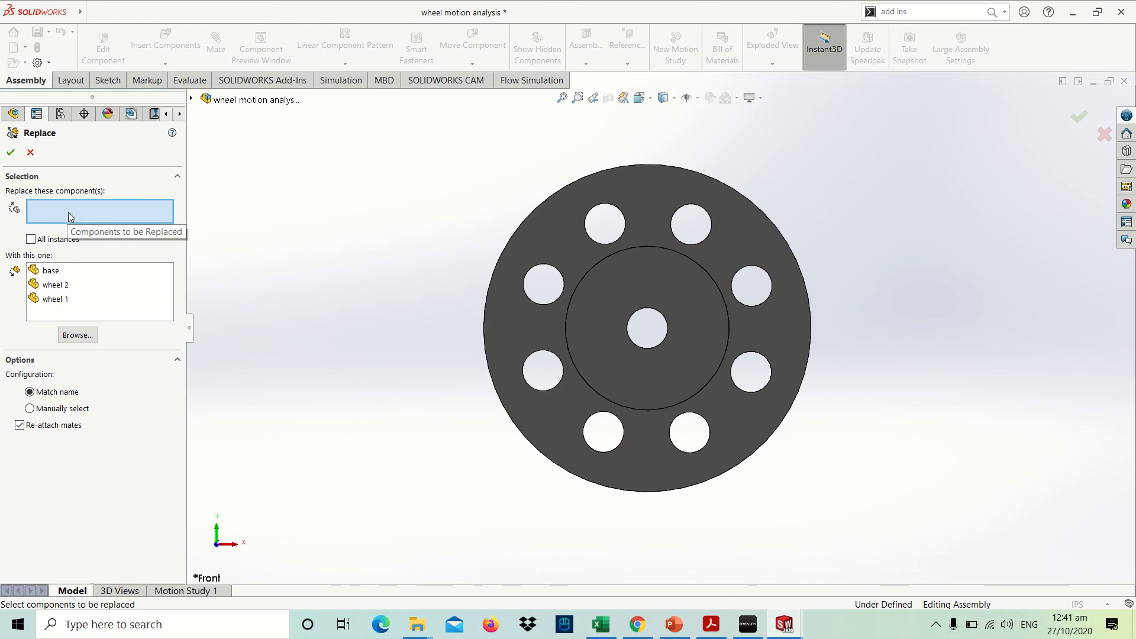
pyautogui.click(645, 273)
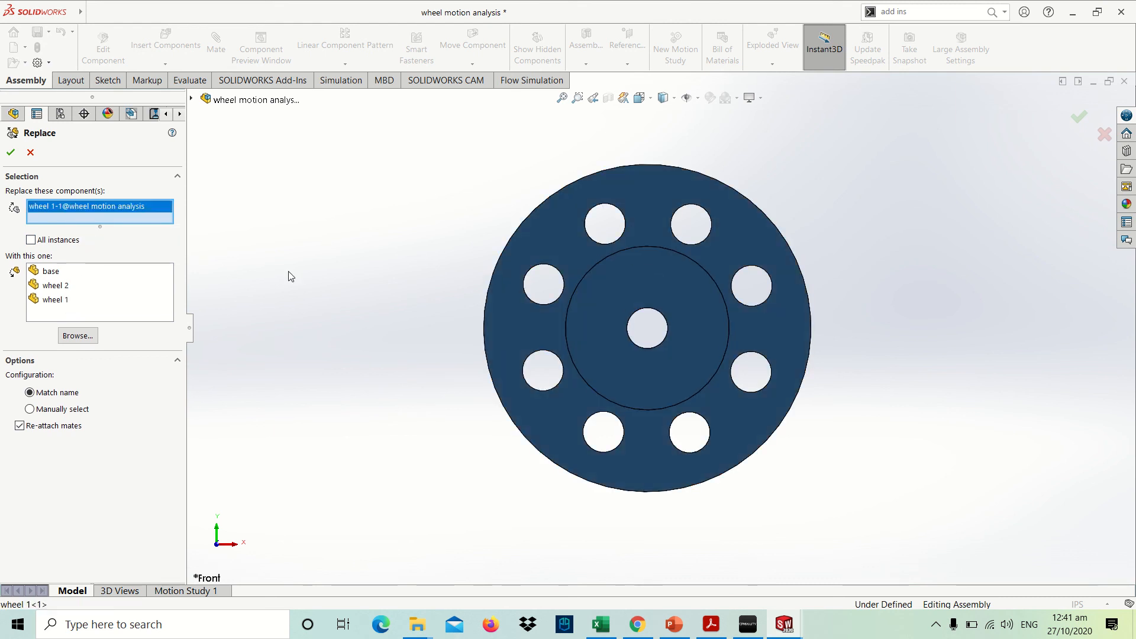
pyautogui.click(61, 287)
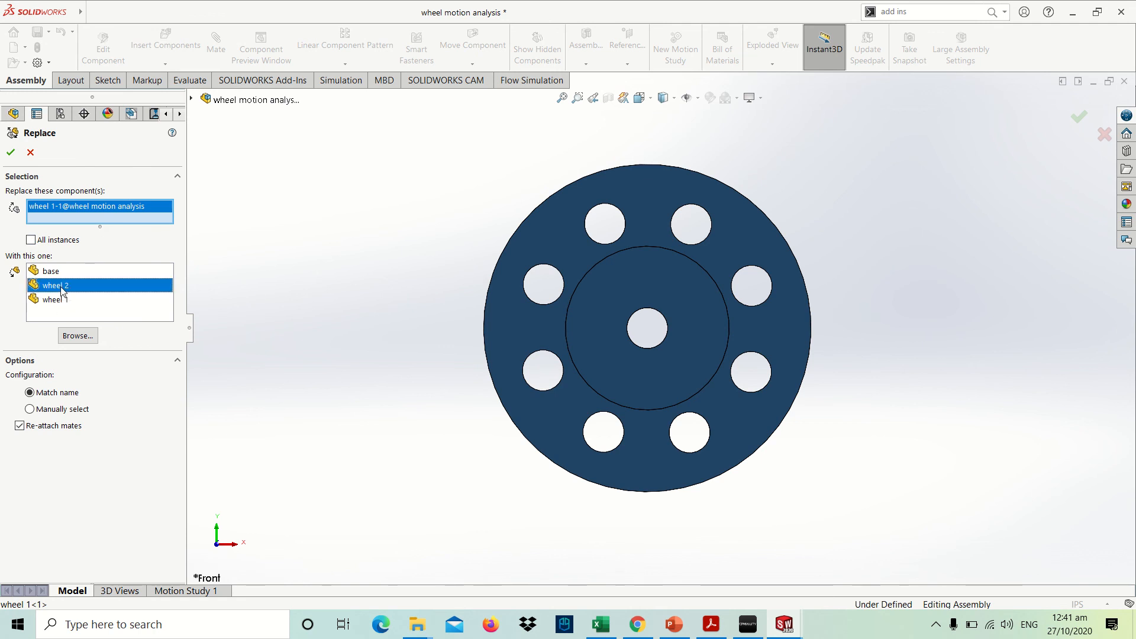
pyautogui.click(12, 154)
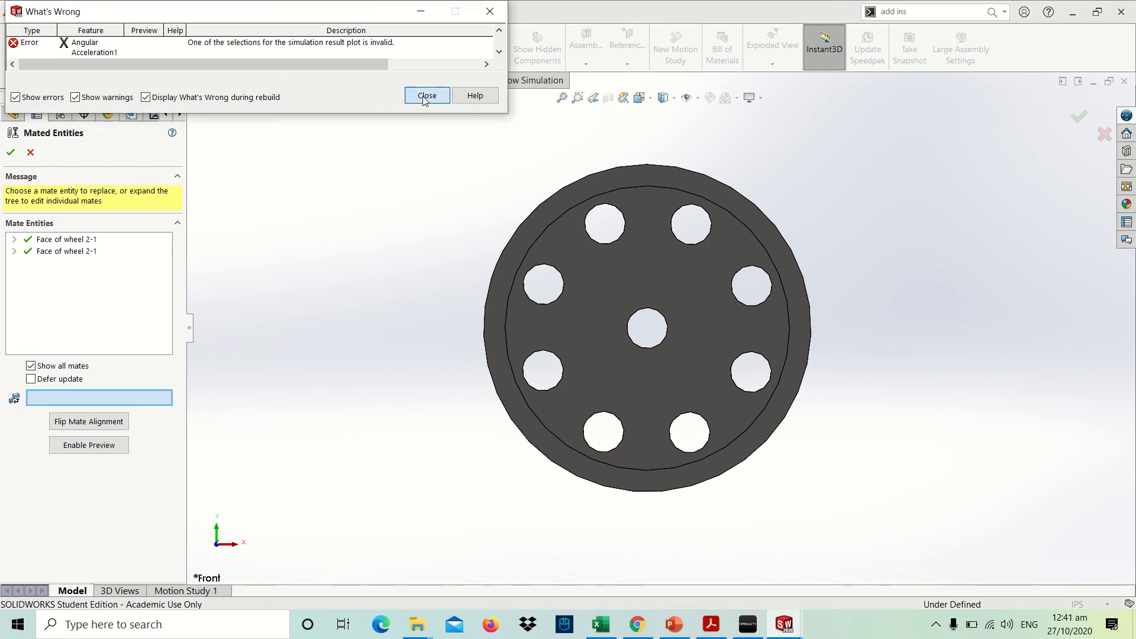
pyautogui.click(425, 98)
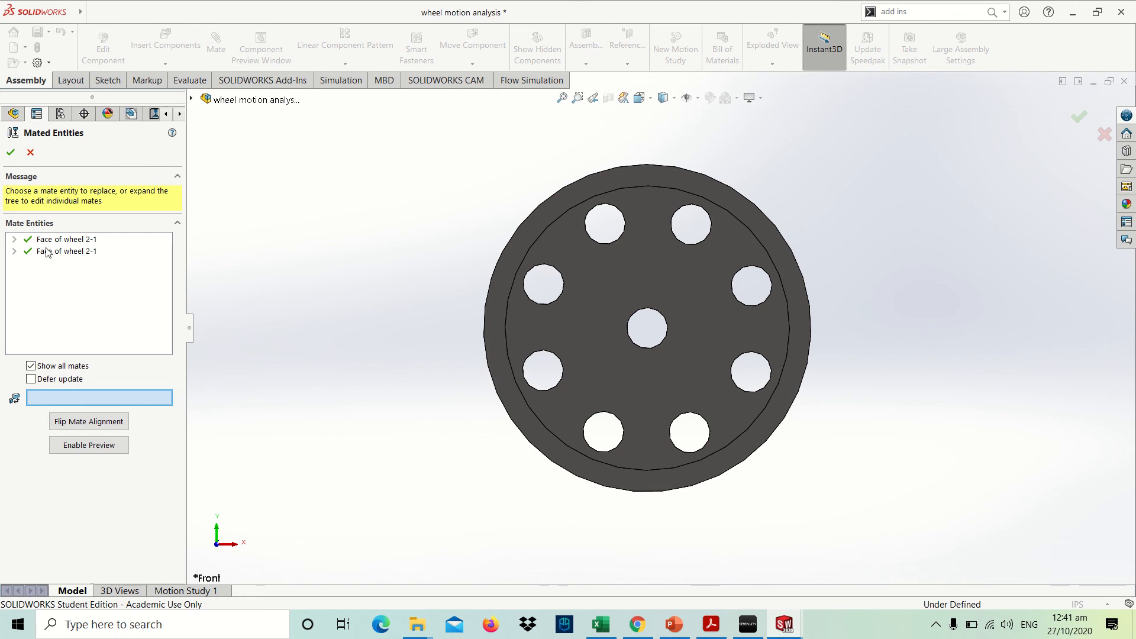
pyautogui.click(10, 153)
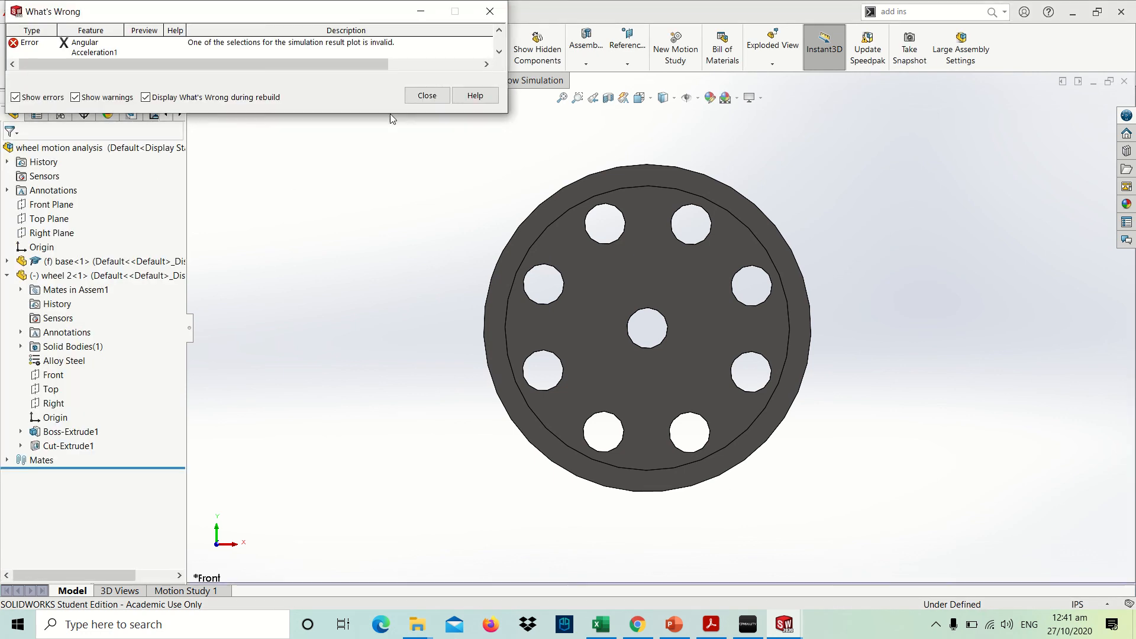
pyautogui.click(426, 98)
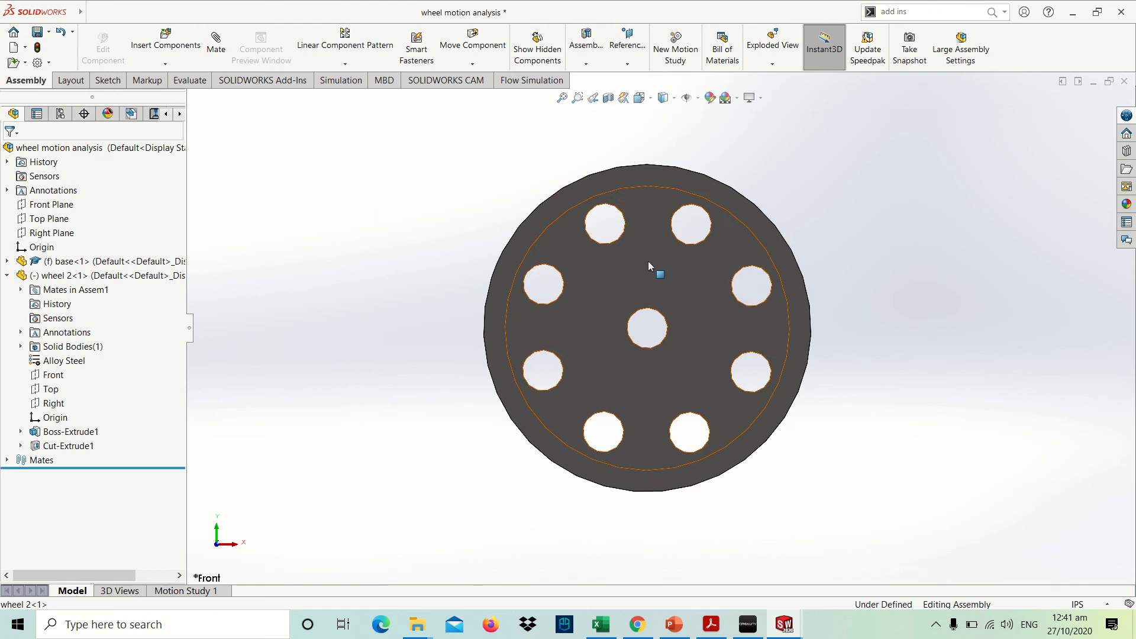
# Rotate wheel 2 to test its freedom of movement and inspect its concentric and coincident mates with the base
pyautogui.moveTo(648, 261); pyautogui.dragTo(916, 310)
pyautogui.click(916, 311)
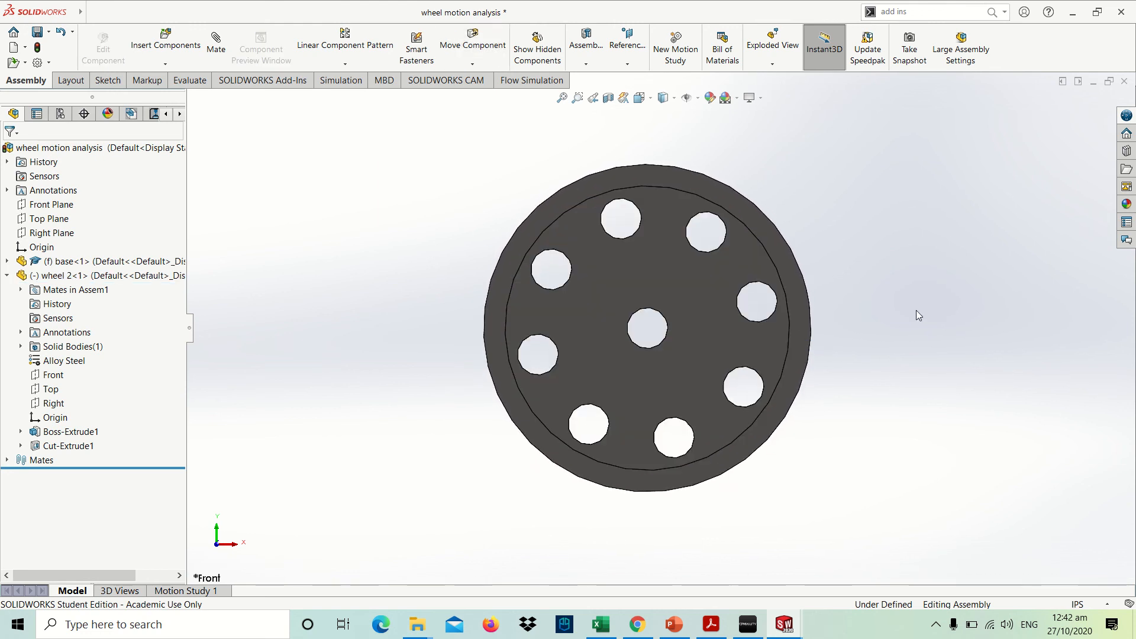
pyautogui.hotkey('ctrl', '7')
pyautogui.moveTo(610, 255); pyautogui.dragTo(849, 267)
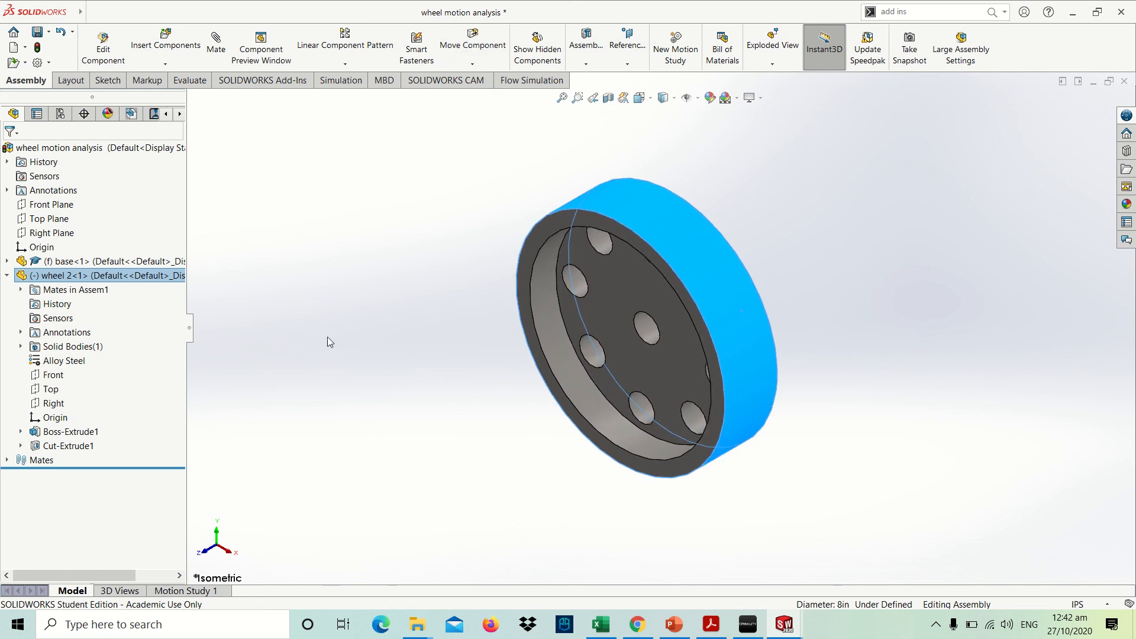
pyautogui.click(8, 460)
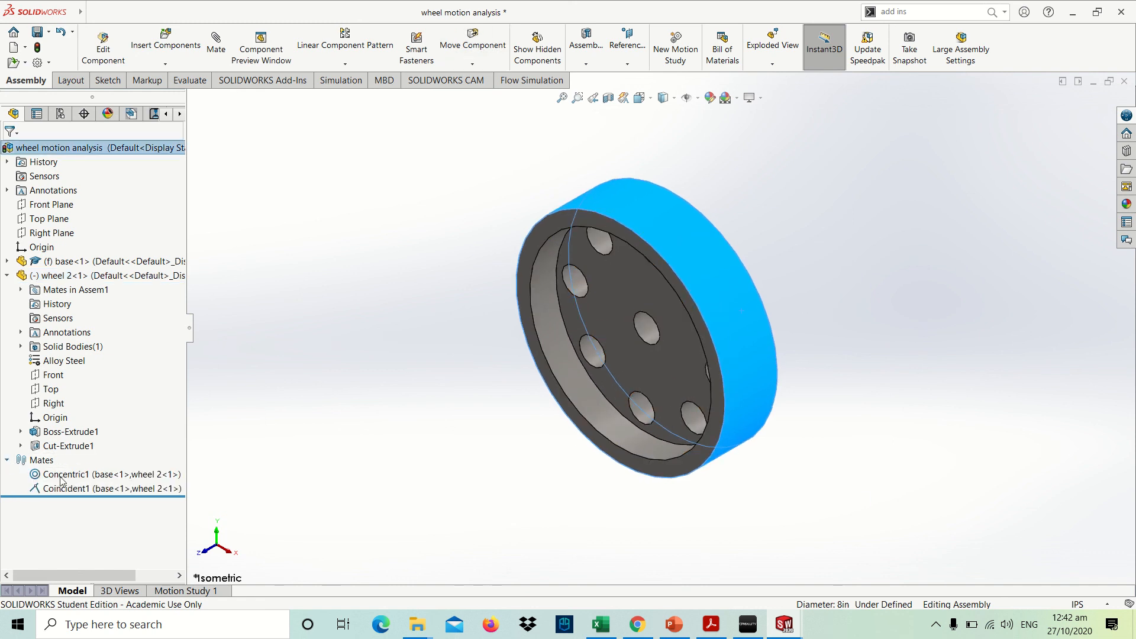
pyautogui.click(80, 477)
pyautogui.click(84, 486)
pyautogui.click(436, 406)
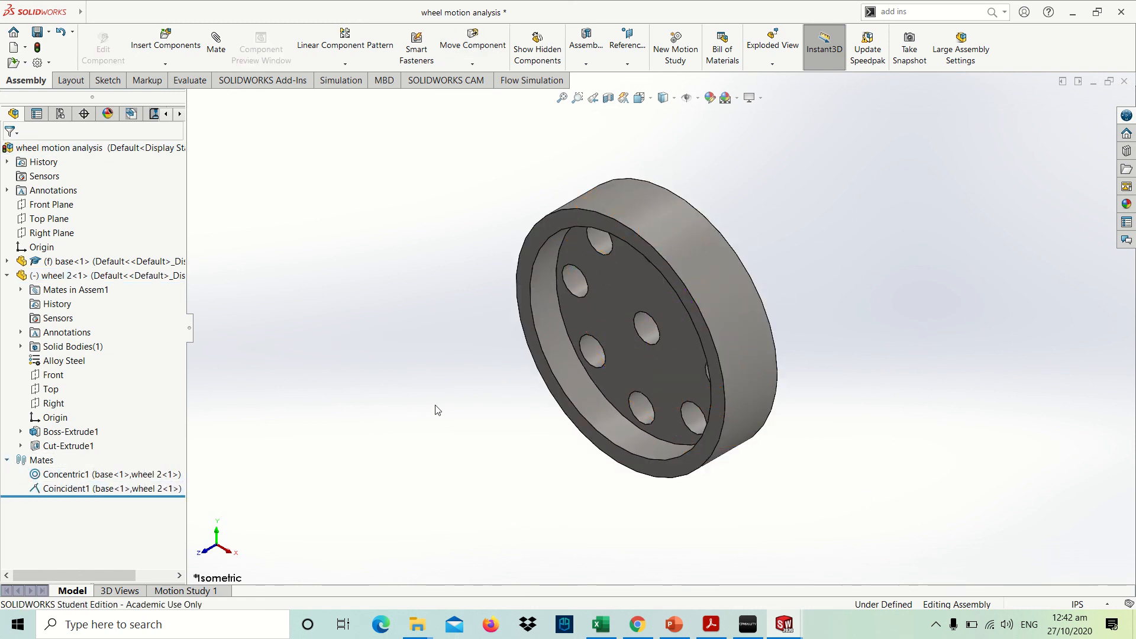
# Show the assembly from the front, return to Motion Study 1, and recalculate it with wheel 2
pyautogui.hotkey('ctrl', '1')
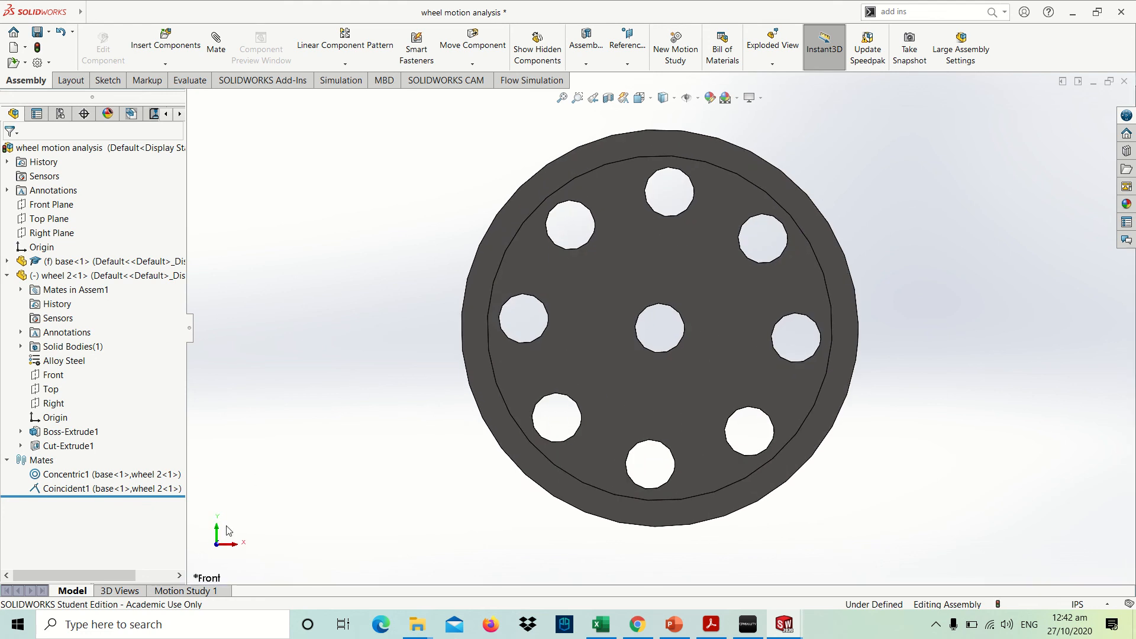
pyautogui.click(184, 591)
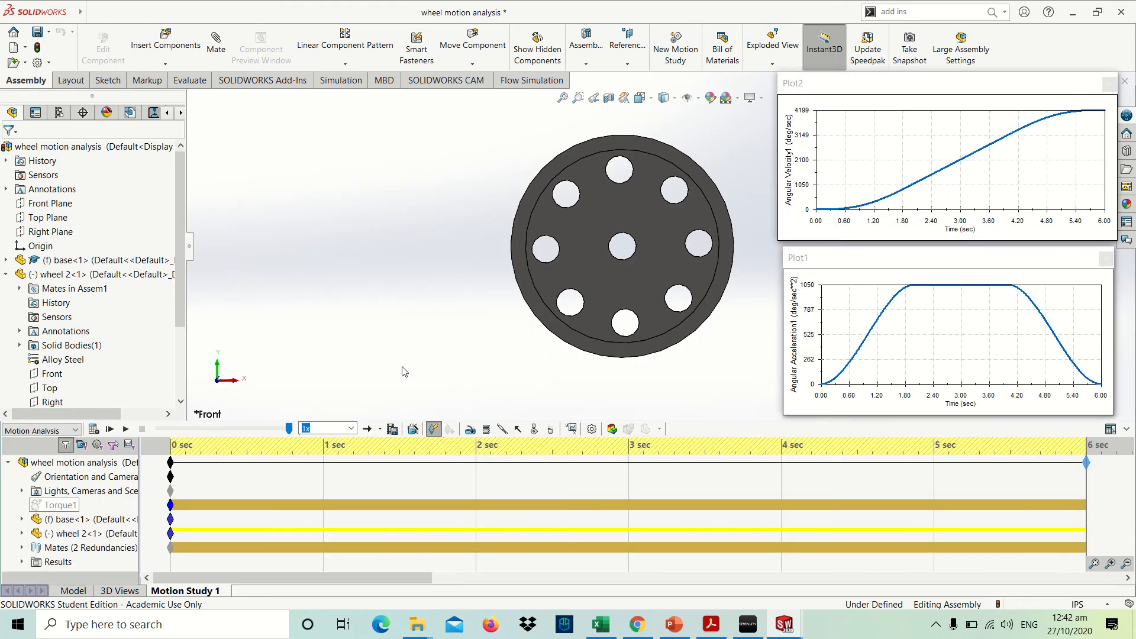
pyautogui.click(92, 429)
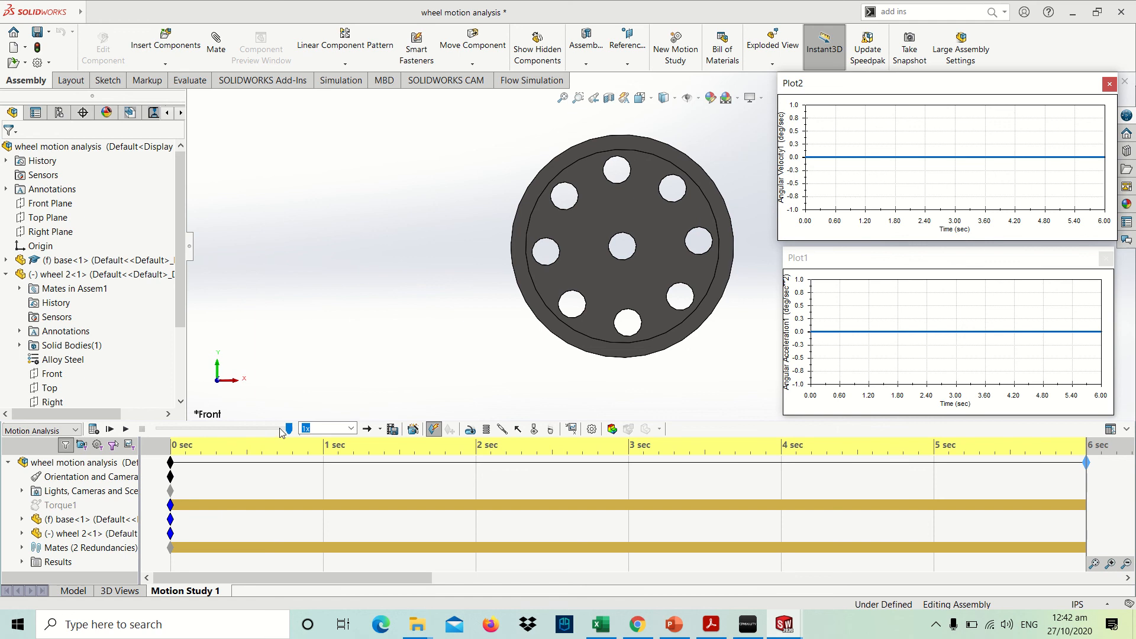
# Redefine Torque1 to act on the recessed front face of wheel 2, and recalculate the motion study
pyautogui.rightClick(67, 508)
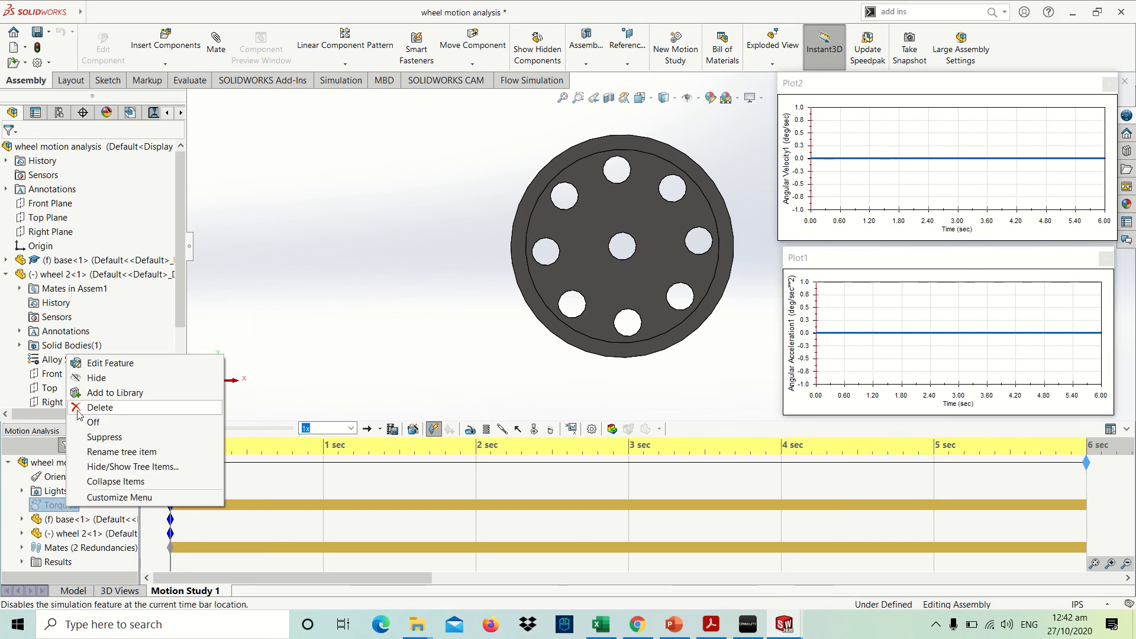
pyautogui.click(181, 364)
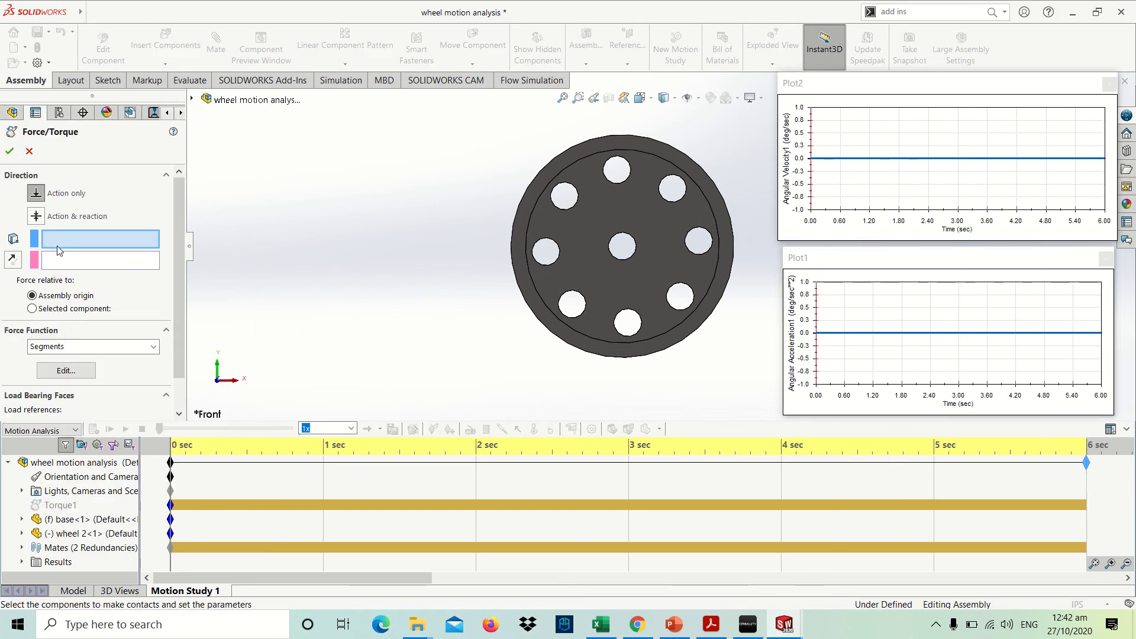
pyautogui.click(658, 212)
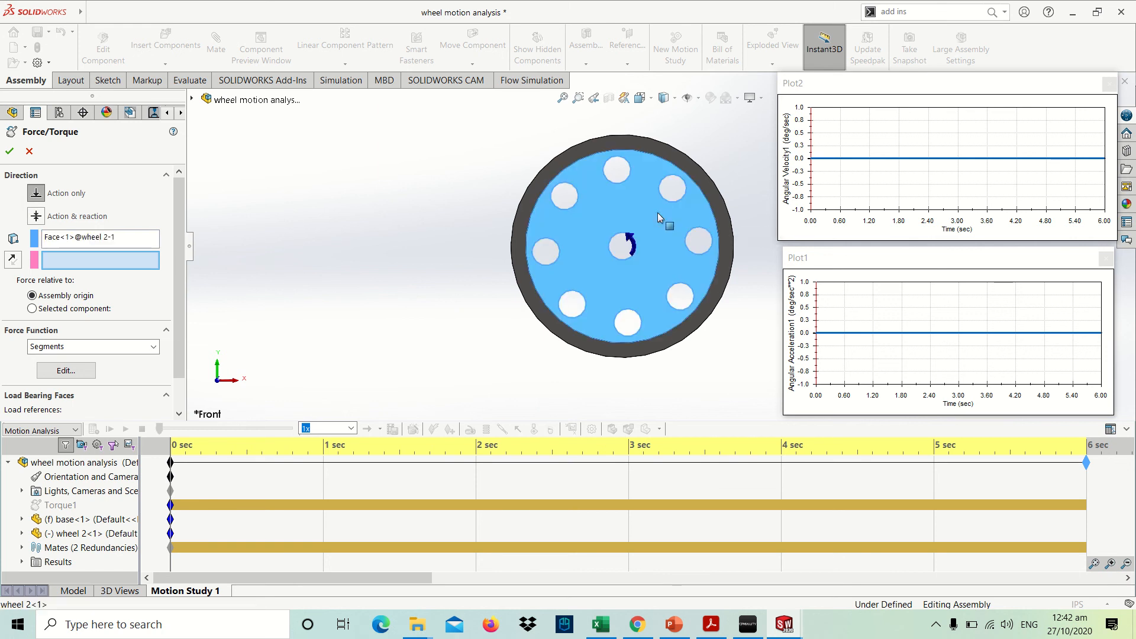
pyautogui.click(10, 151)
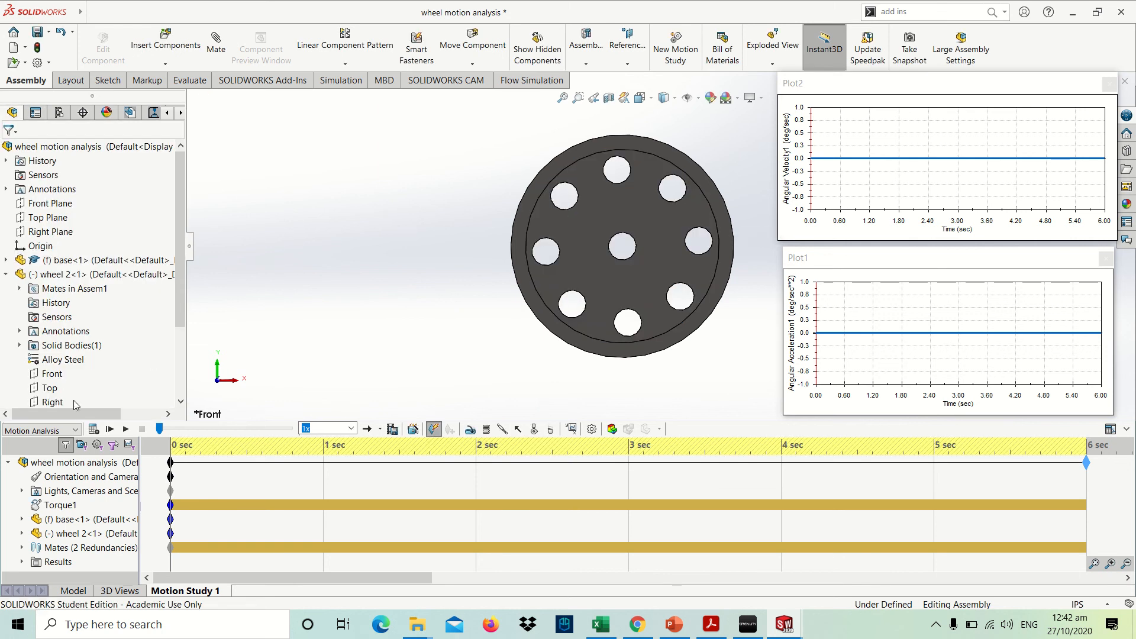
pyautogui.click(93, 429)
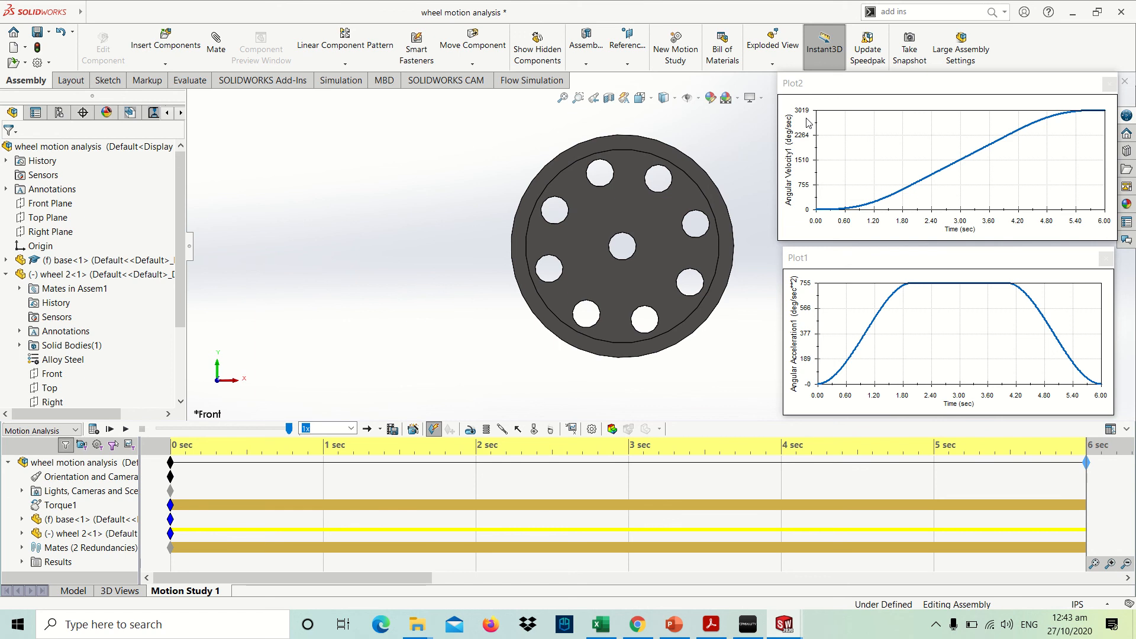
# Switch to the tutorial PDF and compare the wheel 2 results with the reference plots on page 11 and the inertia-ratio verification on page 12
pyautogui.hotkey('alt', 'Tab')
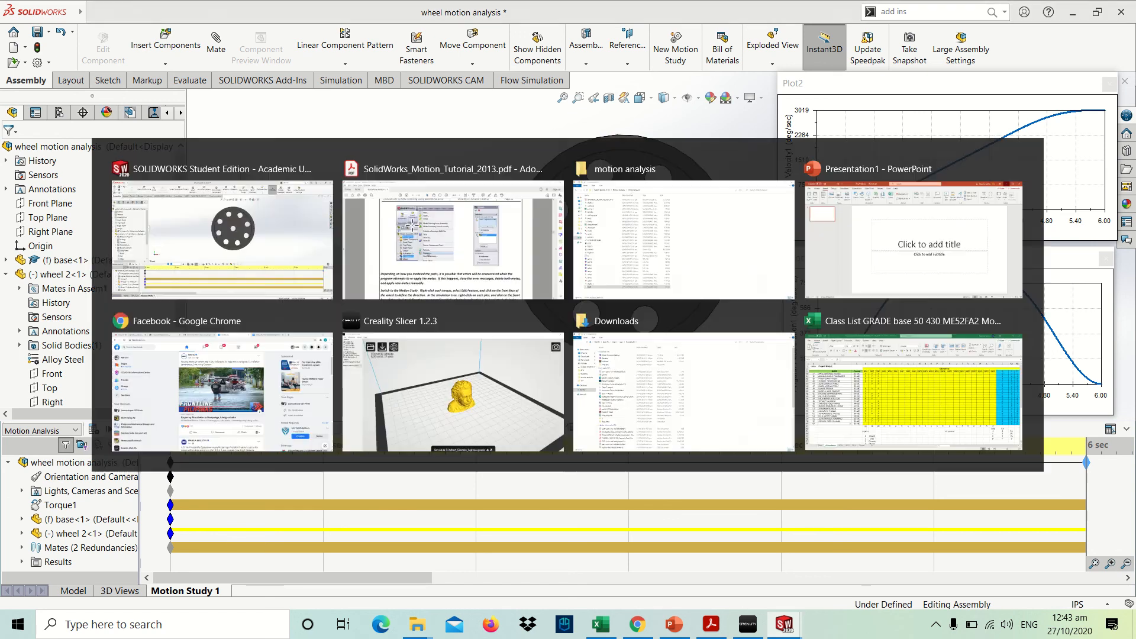
pyautogui.scroll(-10, 586, 385)
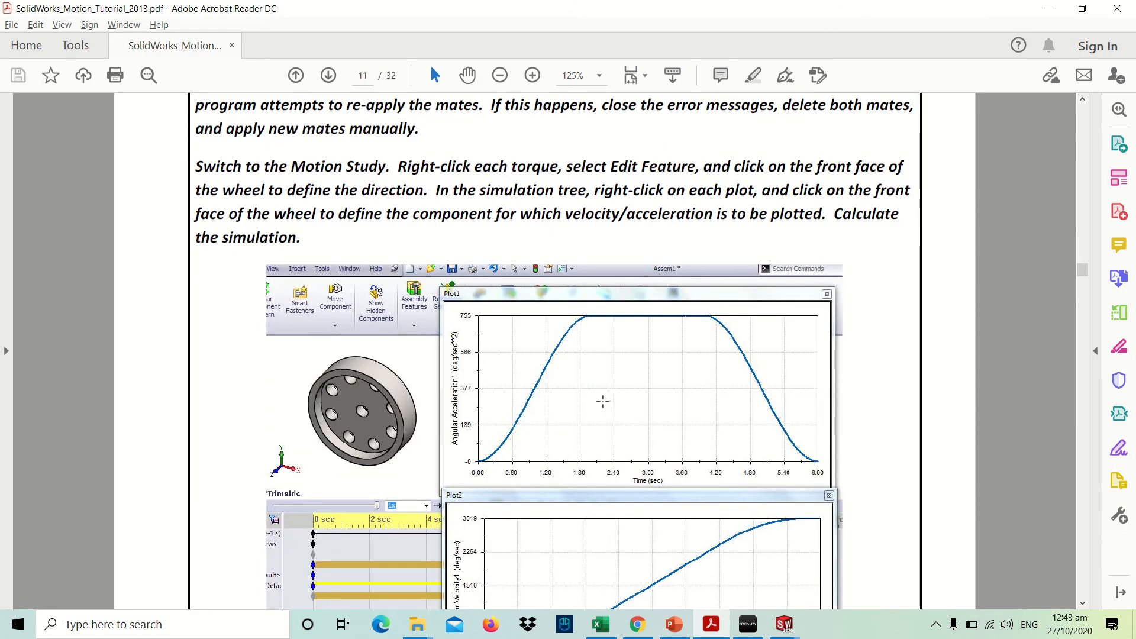
pyautogui.scroll(-4, 603, 401)
pyautogui.scroll(3, 574, 346)
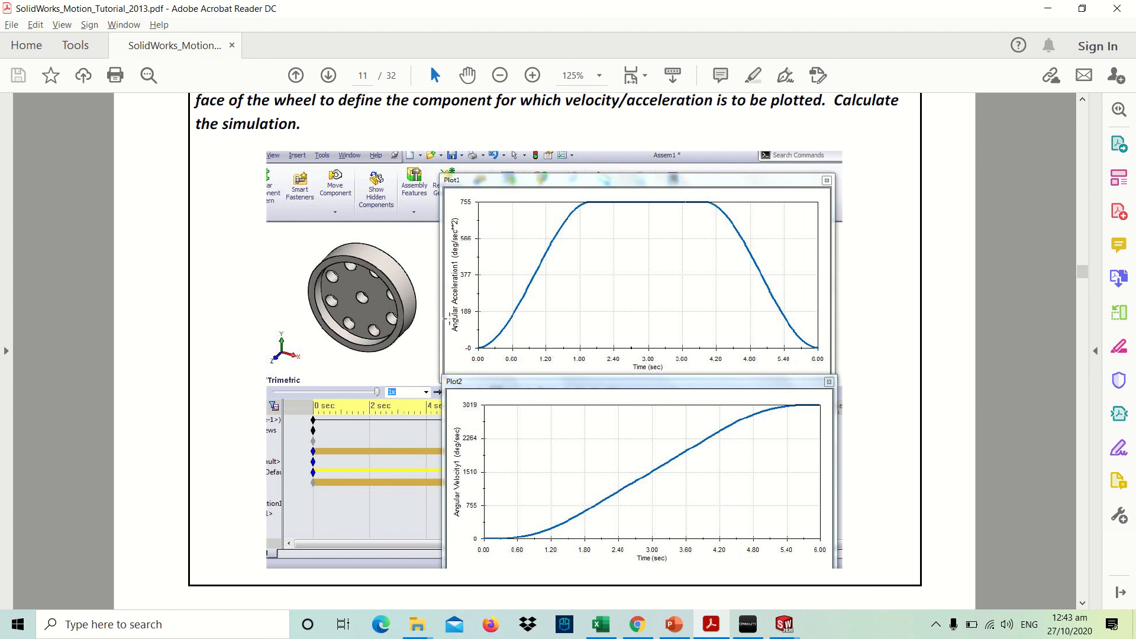
pyautogui.scroll(-5, 566, 398)
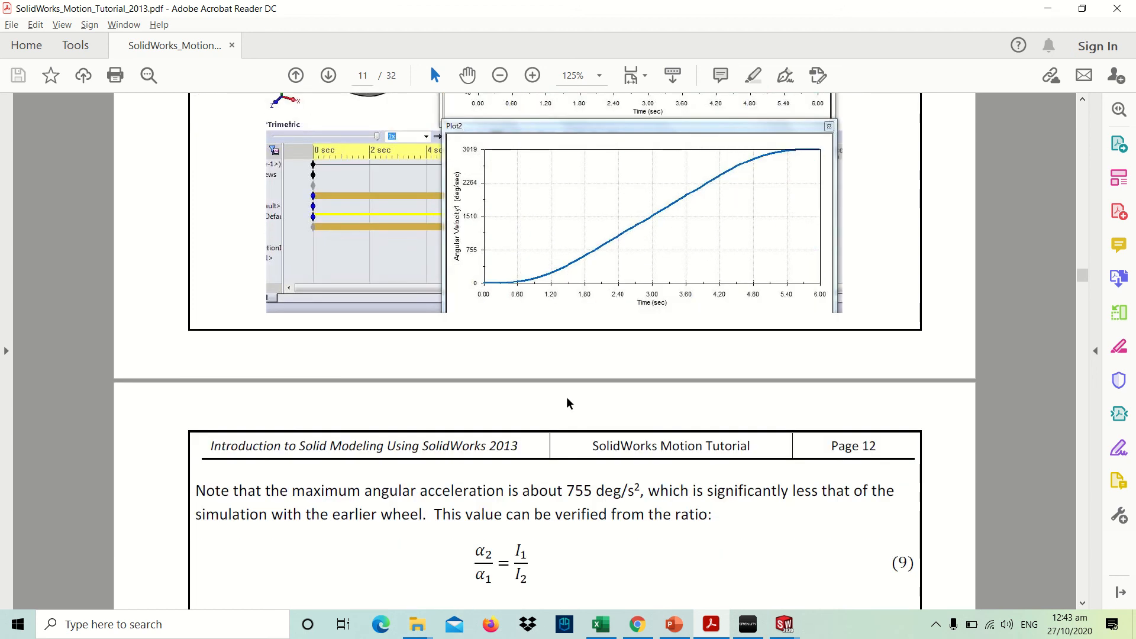
pyautogui.scroll(-4, 566, 400)
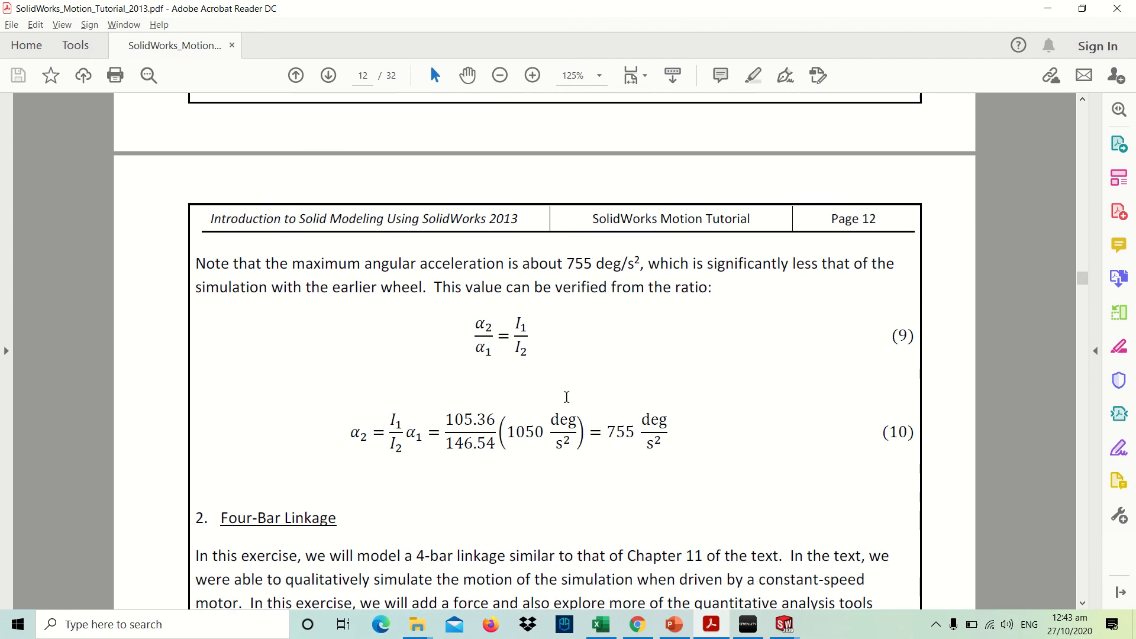
pyautogui.scroll(2, 567, 397)
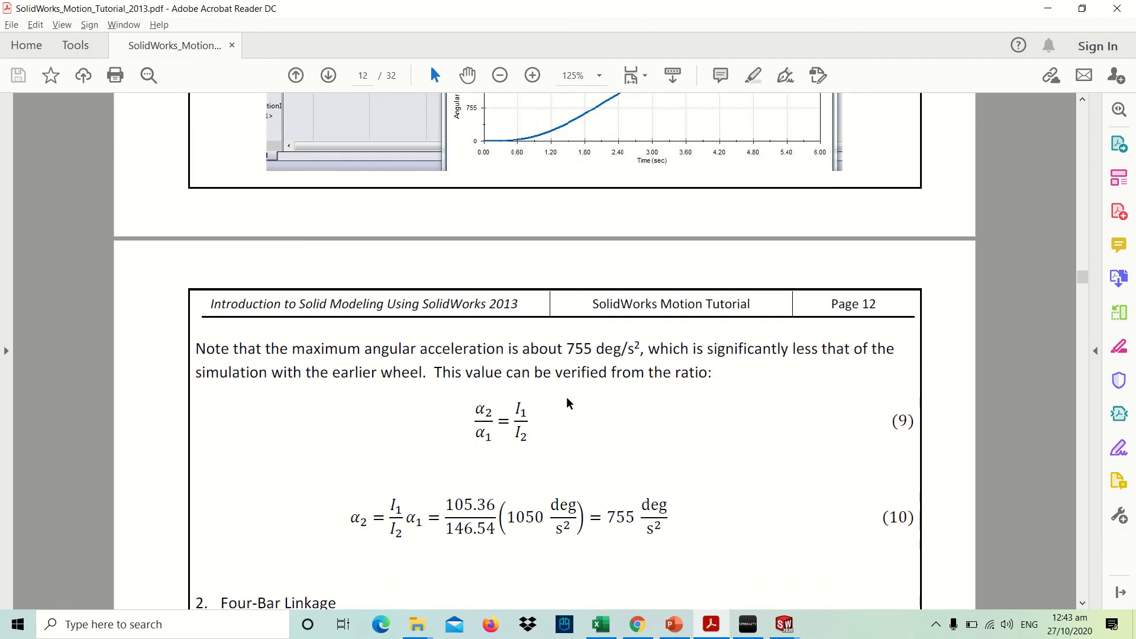